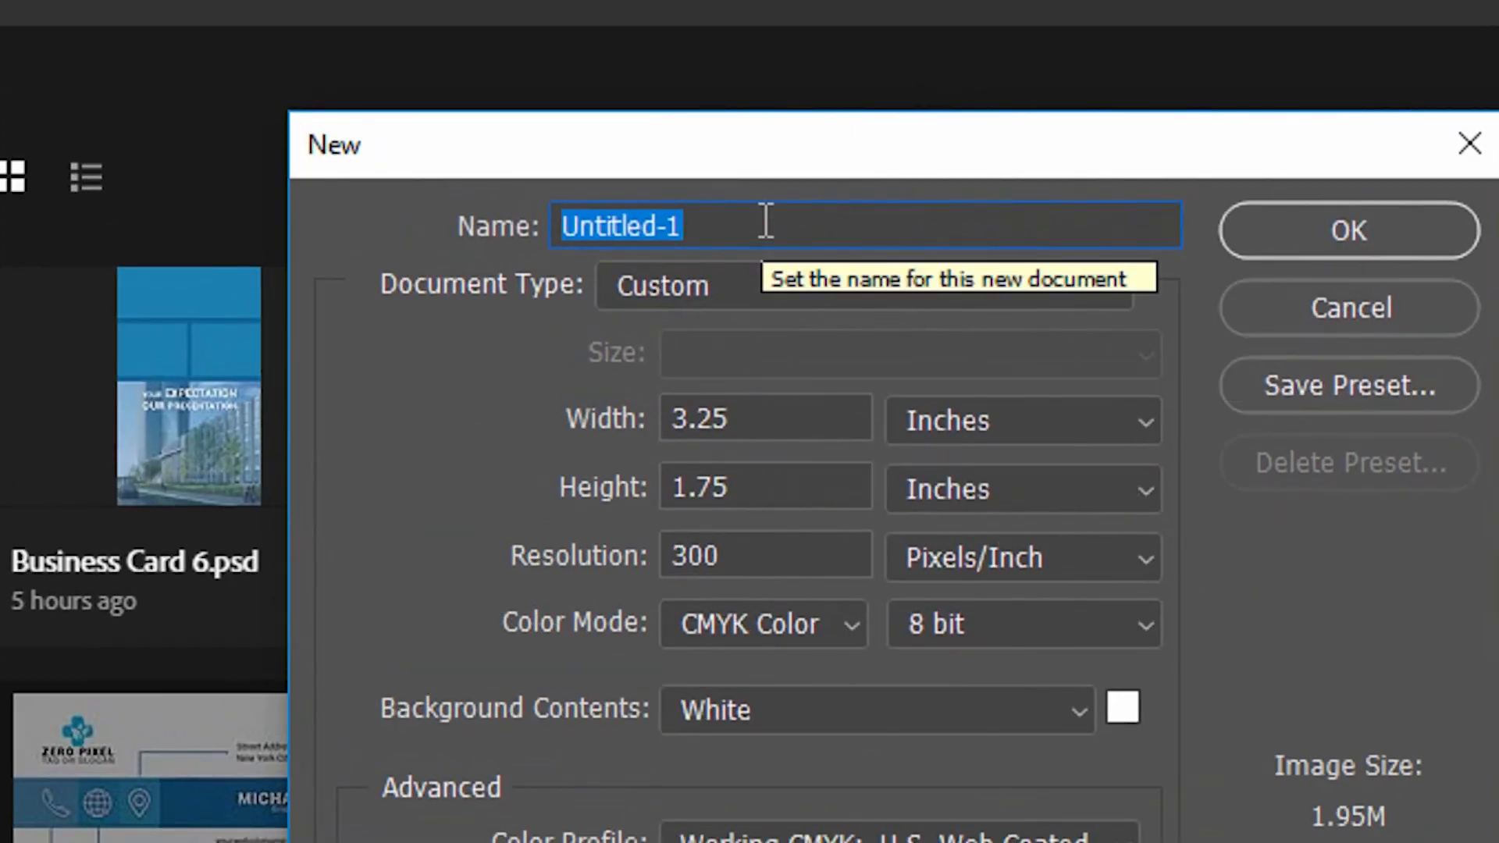
# - Name the new document Business Card, sized 3.25 × 1.75 inches at 300 pixels/inch in CMYK Color
pyautogui.write('Business Card')
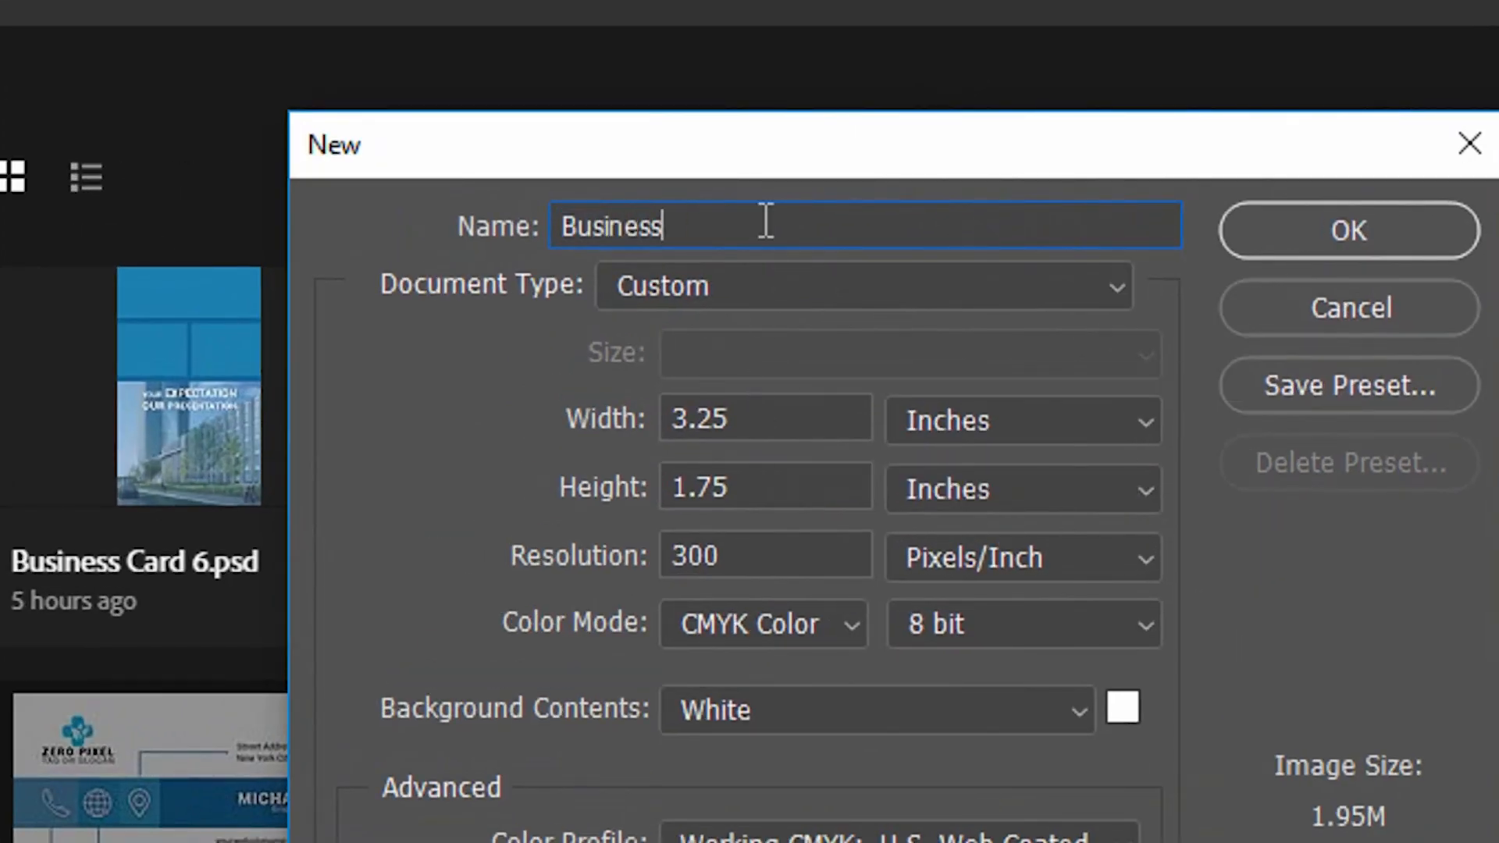
pyautogui.click(809, 421)
pyautogui.click(830, 499)
pyautogui.click(699, 561)
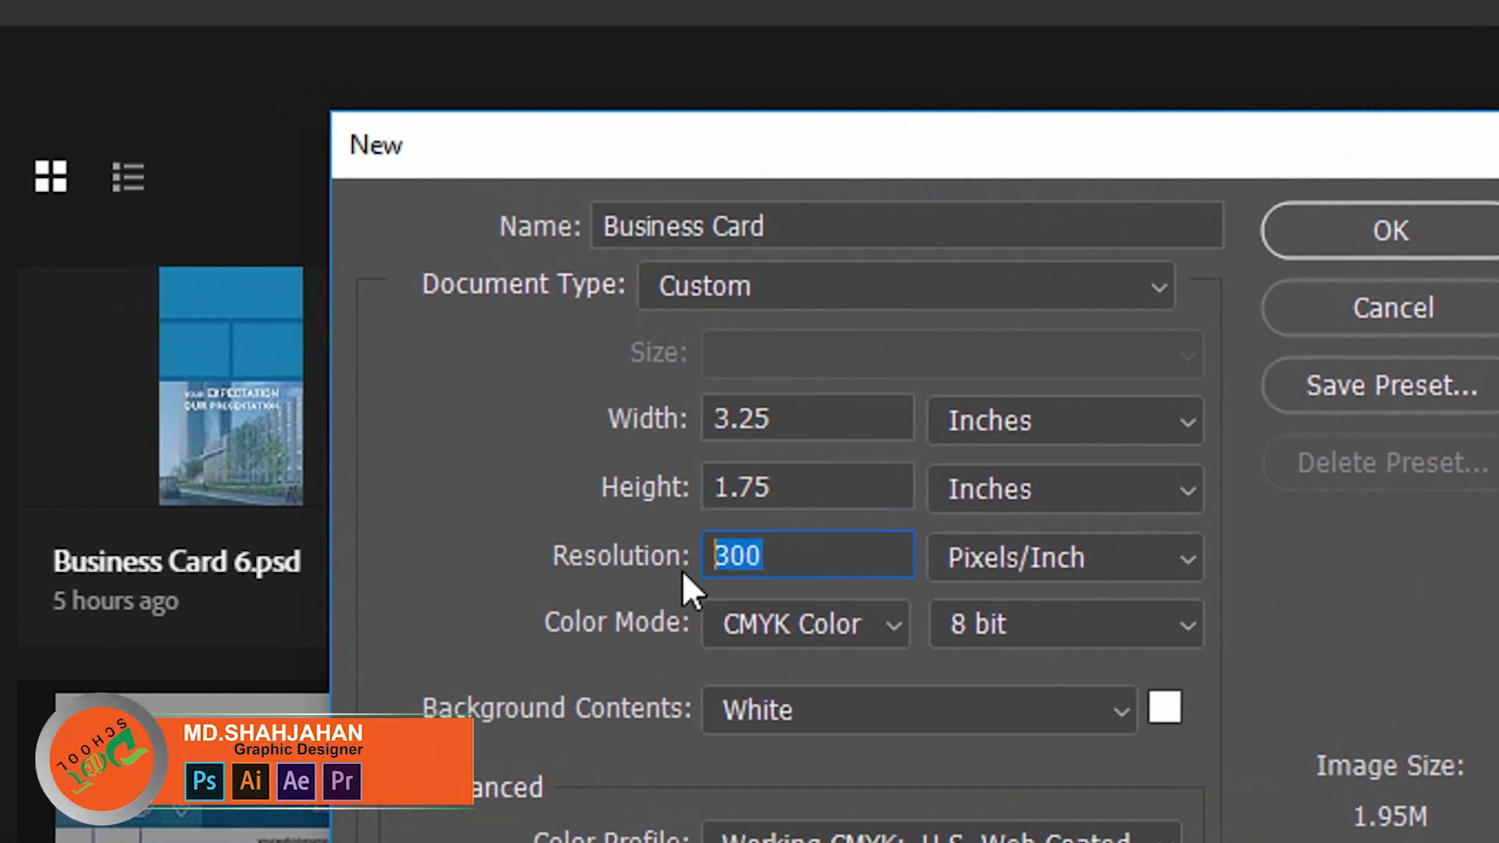
pyautogui.click(893, 624)
pyautogui.click(811, 649)
# - Keep a white background and inches for width and height, and create the document
pyautogui.click(1100, 577)
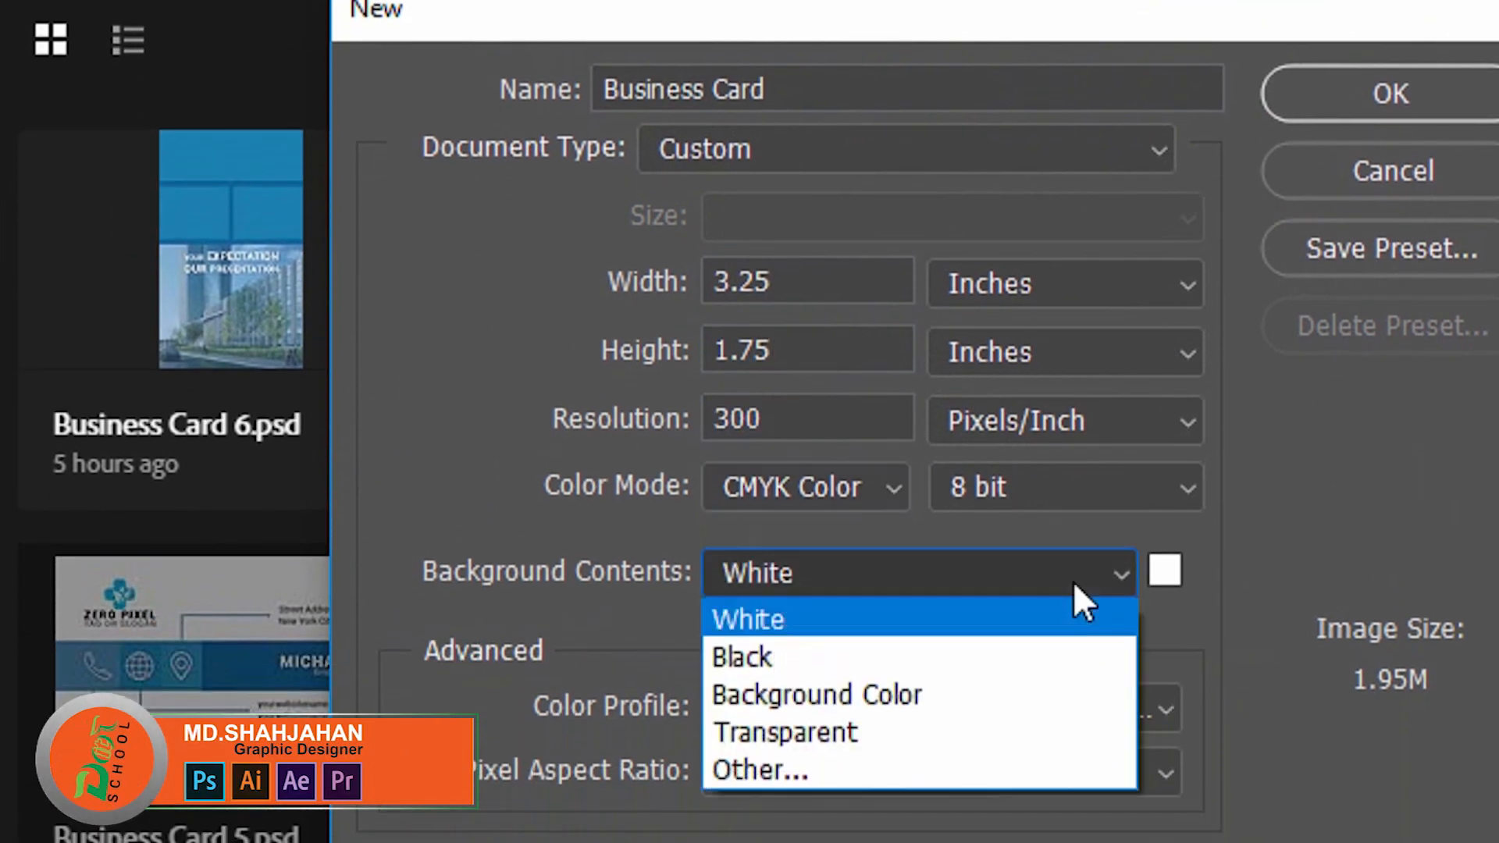
pyautogui.click(873, 623)
pyautogui.click(1167, 285)
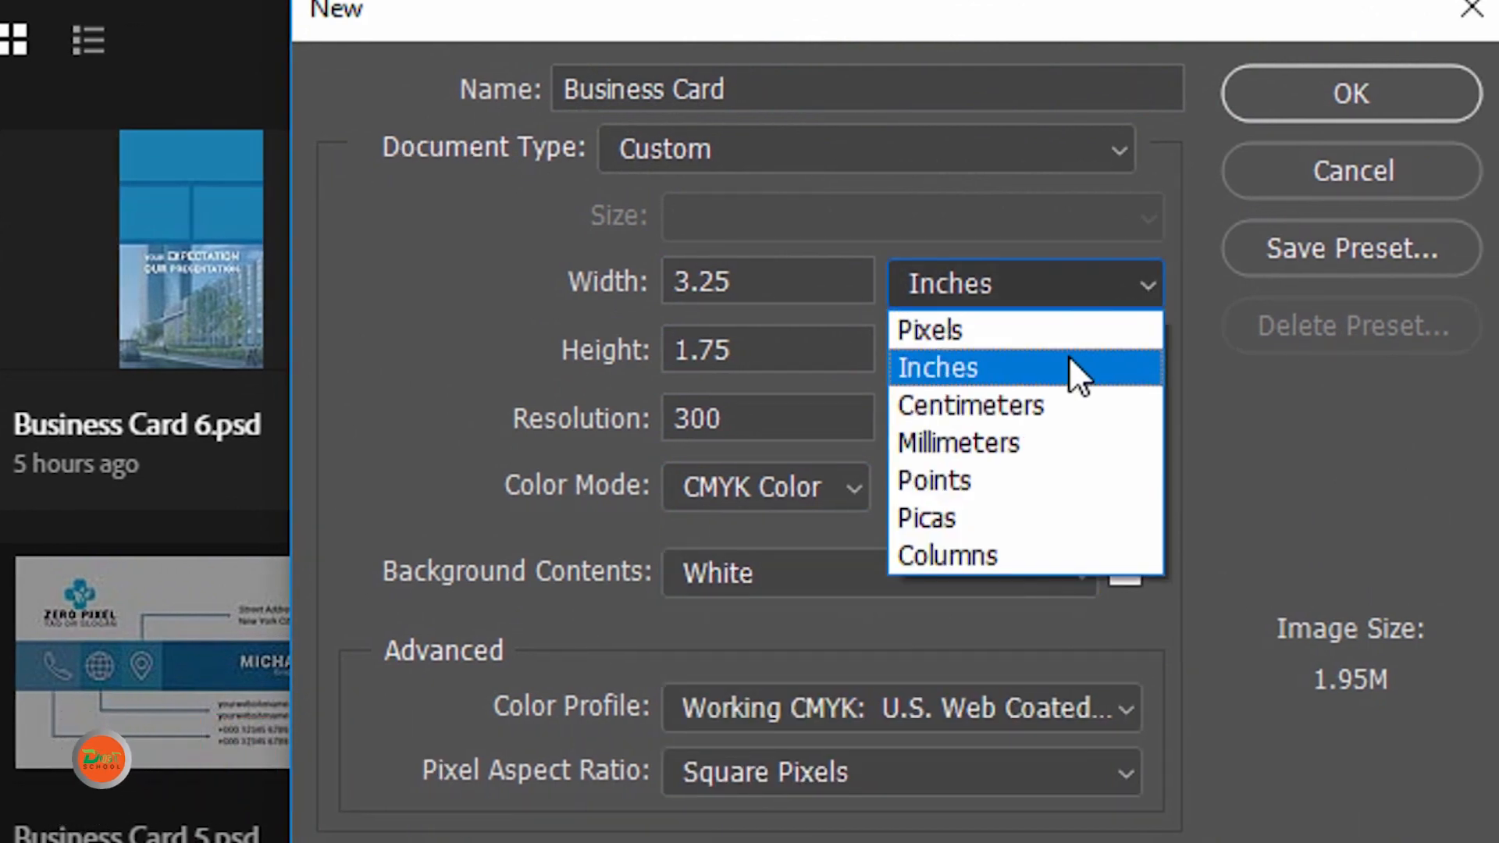
pyautogui.click(1075, 367)
pyautogui.click(1071, 353)
pyautogui.click(1007, 432)
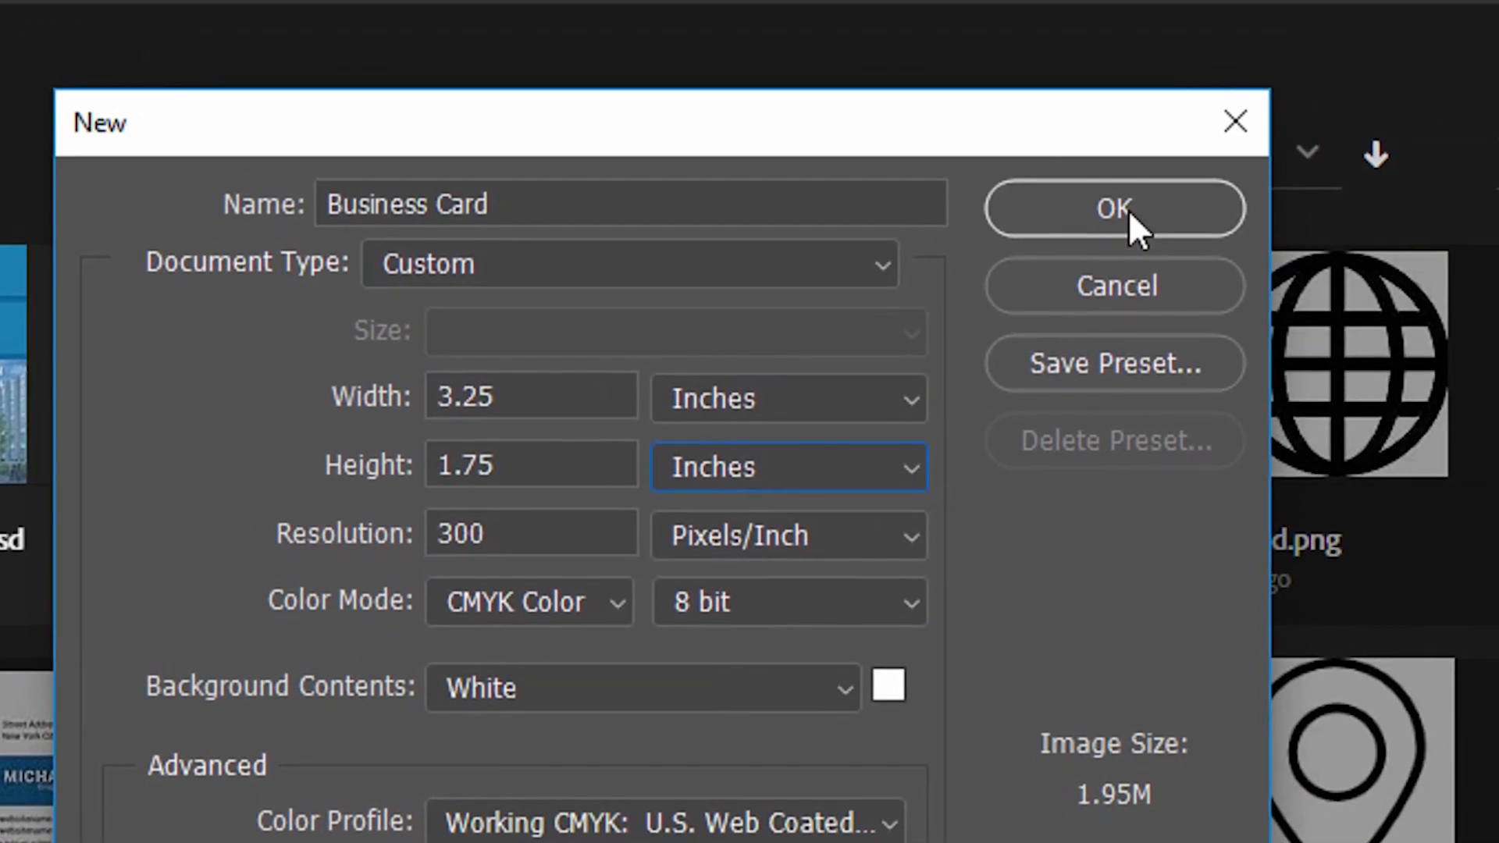
pyautogui.click(1314, 103)
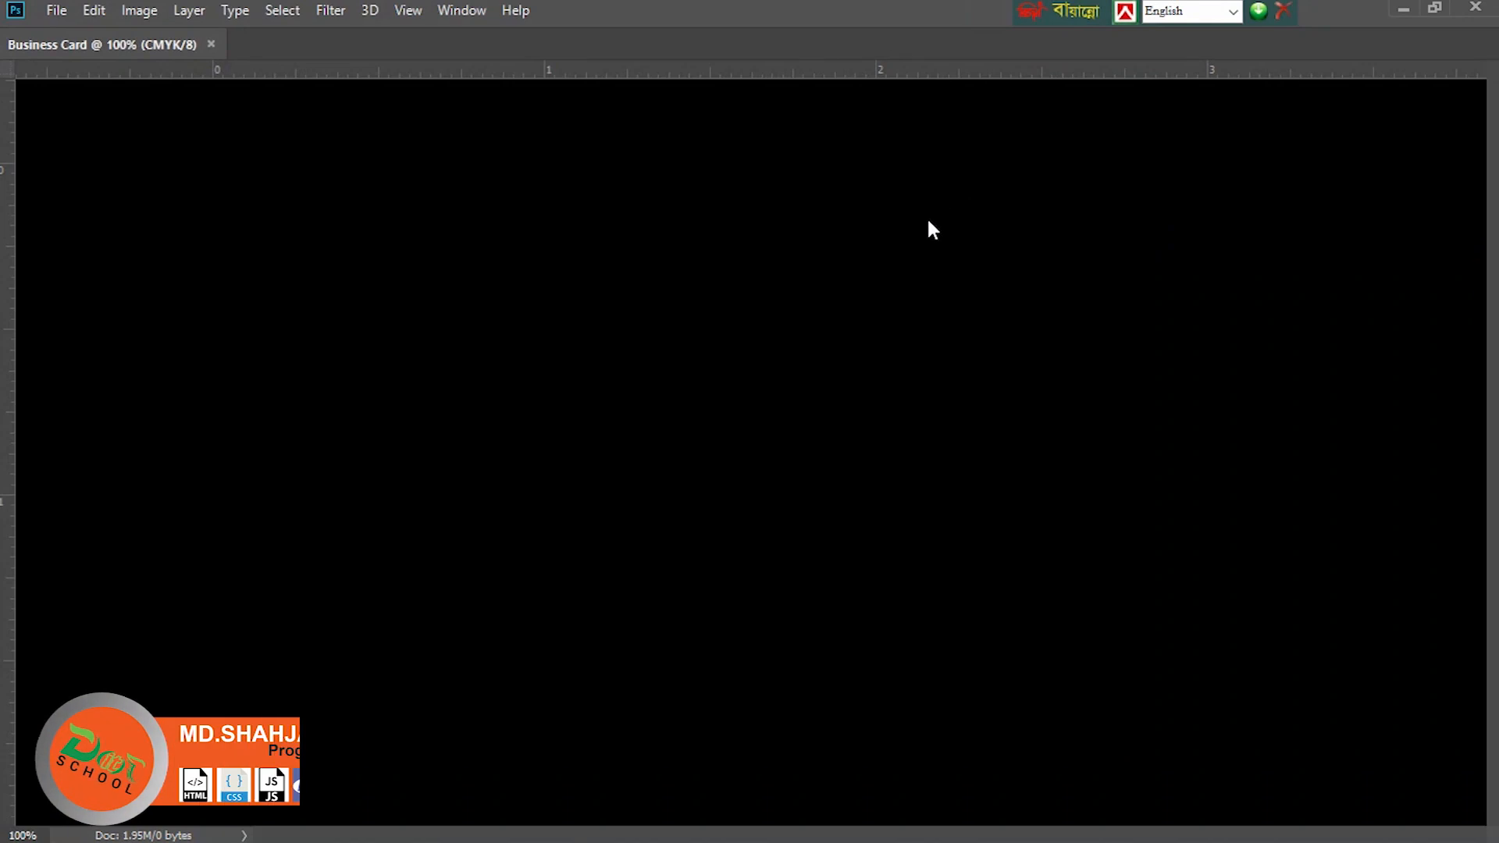
# - Place ruler guides along all four edges of the blank canvas
pyautogui.hotkey('ctrl', '0')
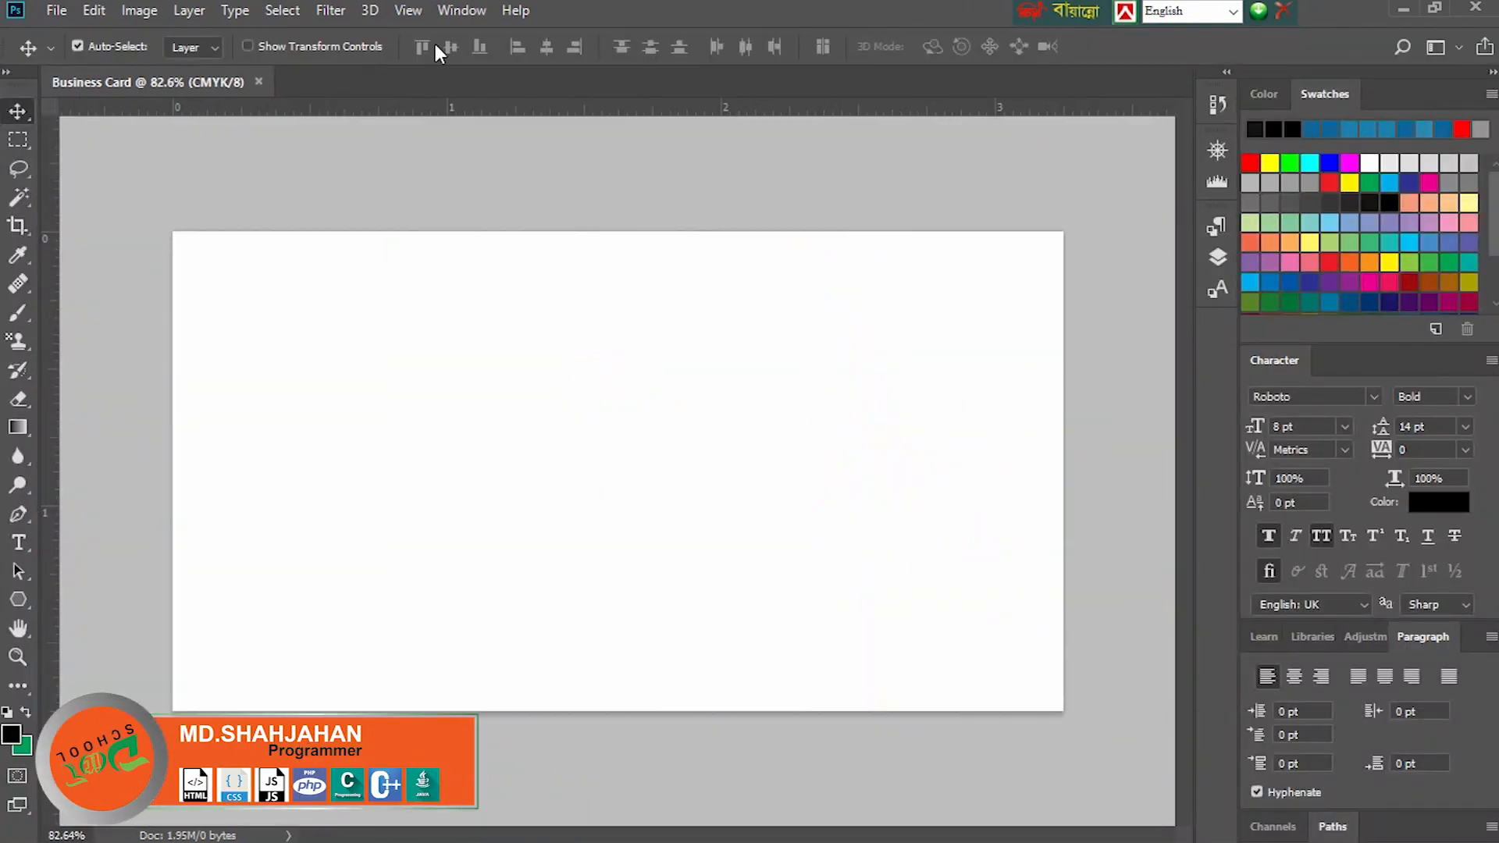
pyautogui.click(408, 10)
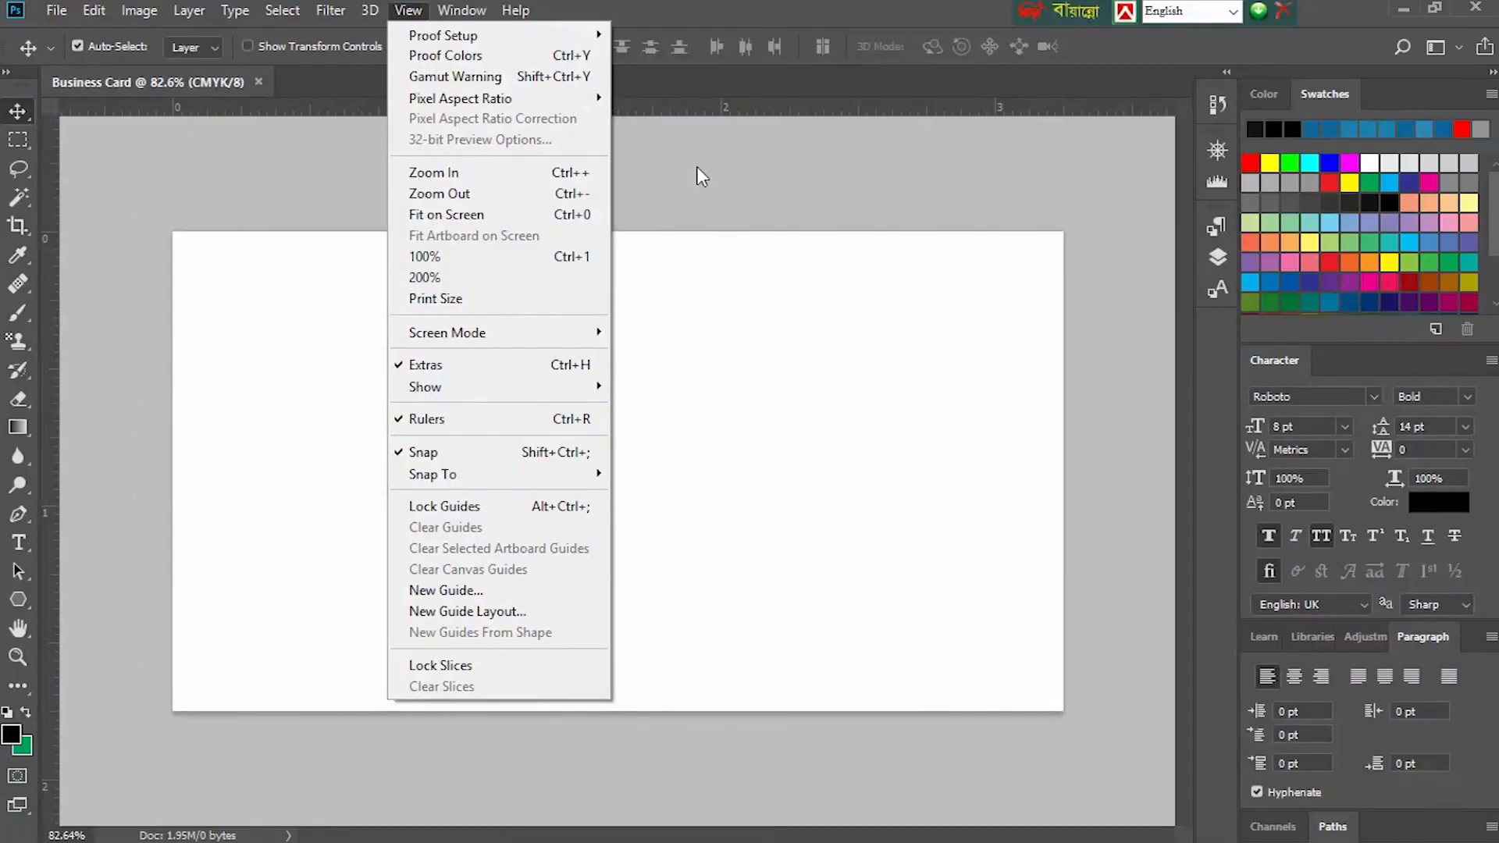
pyautogui.click(726, 149)
pyautogui.moveTo(727, 110); pyautogui.dragTo(724, 230)
pyautogui.moveTo(471, 109); pyautogui.dragTo(479, 710)
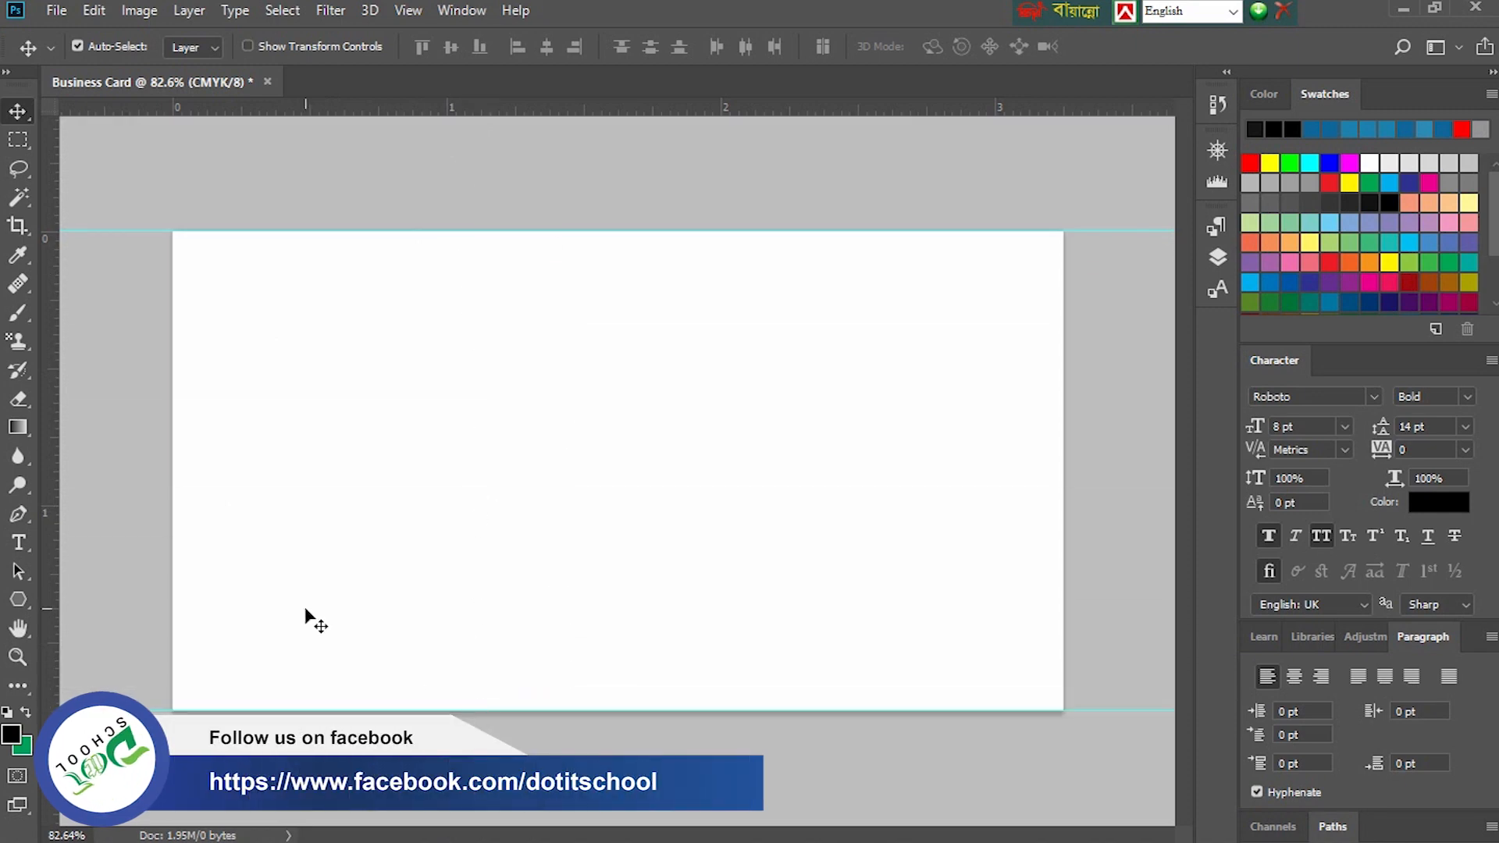
pyautogui.moveTo(56, 489); pyautogui.dragTo(1061, 497)
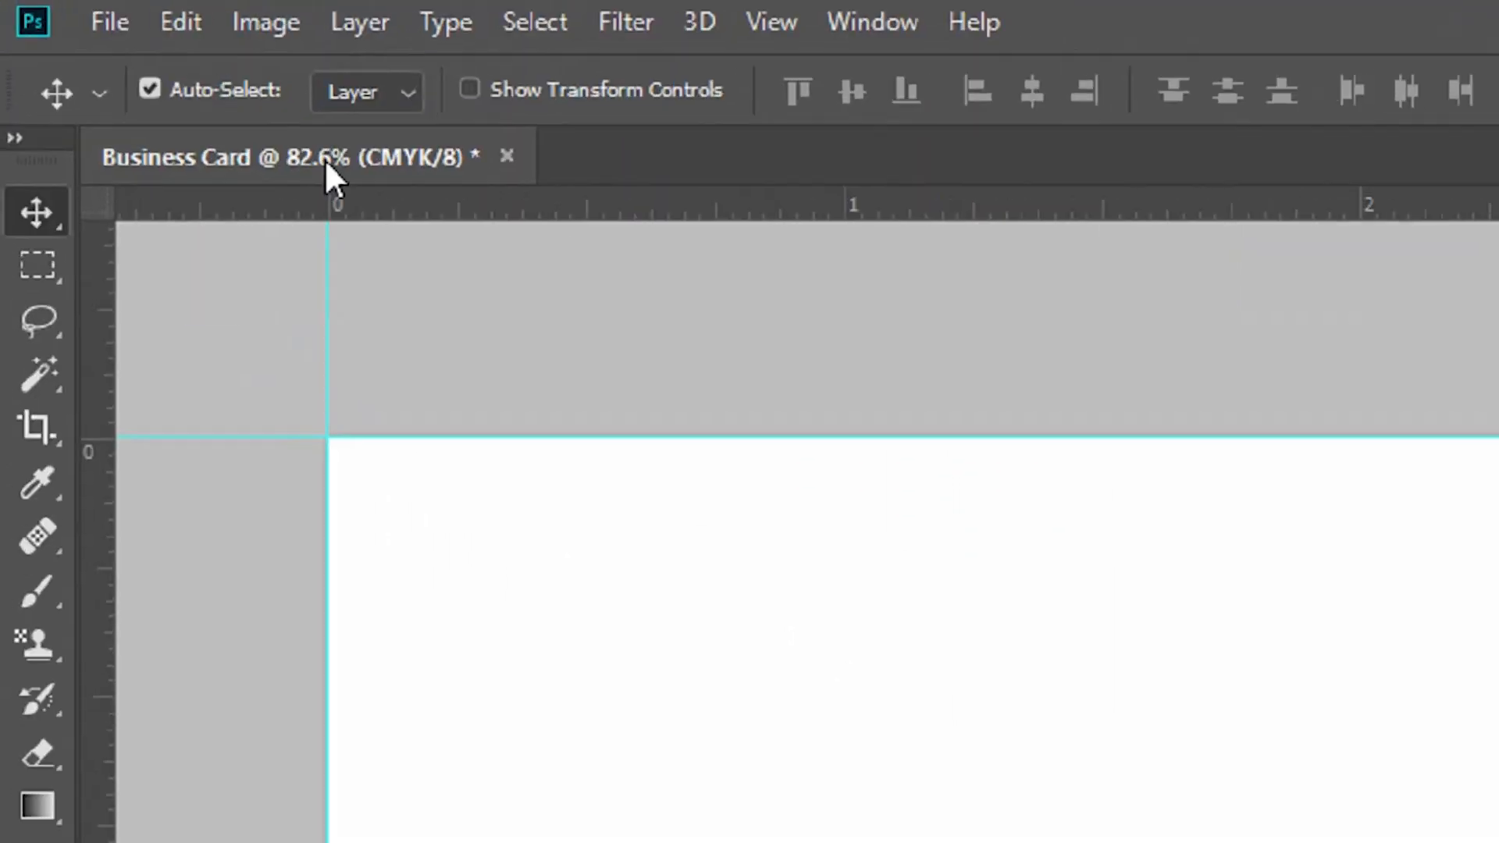
# - Enlarge the canvas to 3.50 × 2 inches from the centre and place guides along its four new edges
pyautogui.click(139, 10)
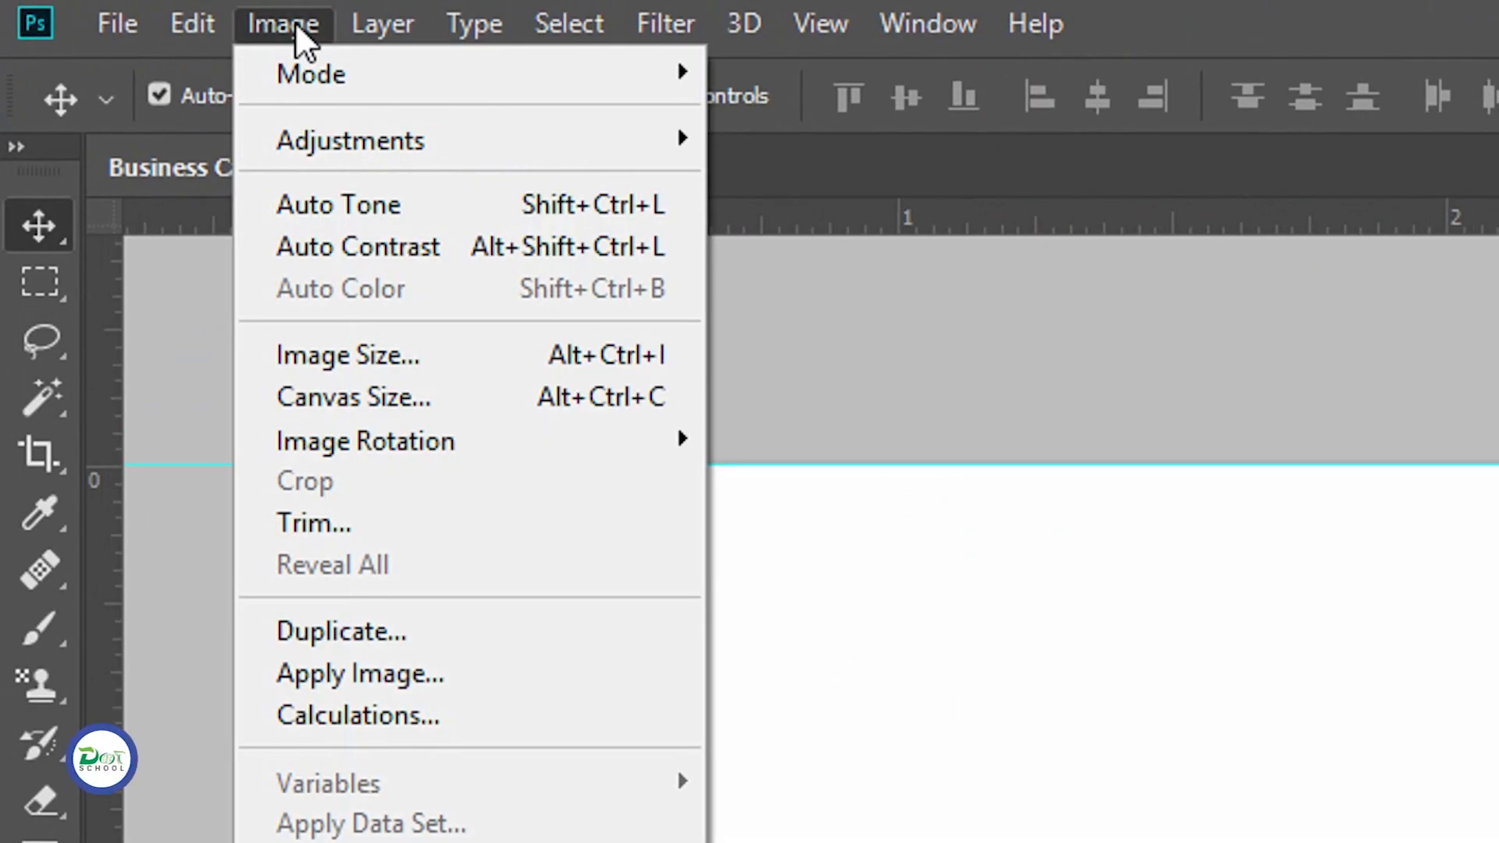
pyautogui.click(386, 396)
pyautogui.click(1397, 621)
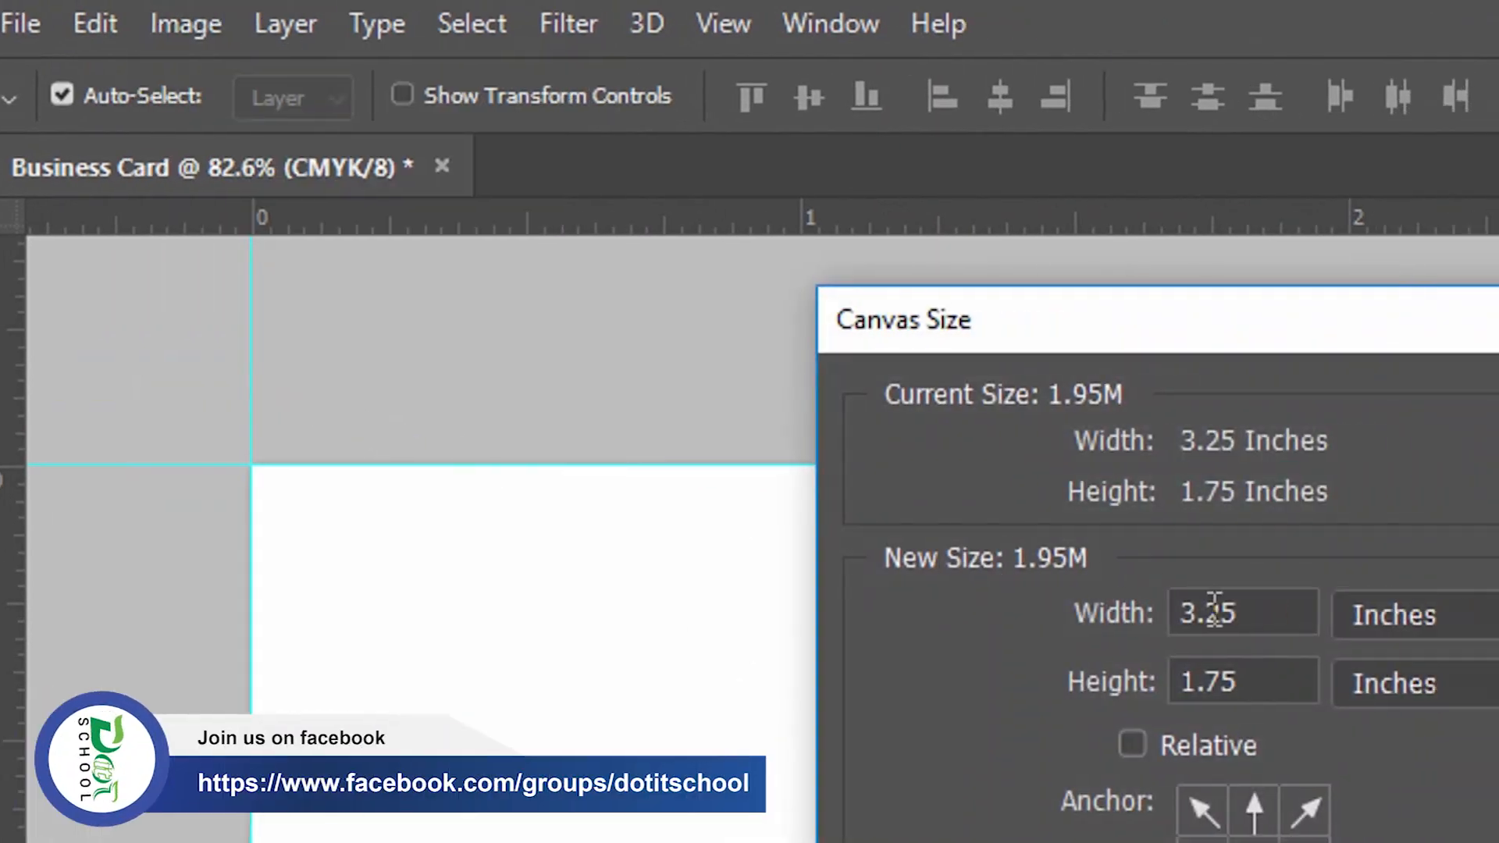
pyautogui.press('BackSpace')
pyautogui.press('BackSpace')
pyautogui.write('50')
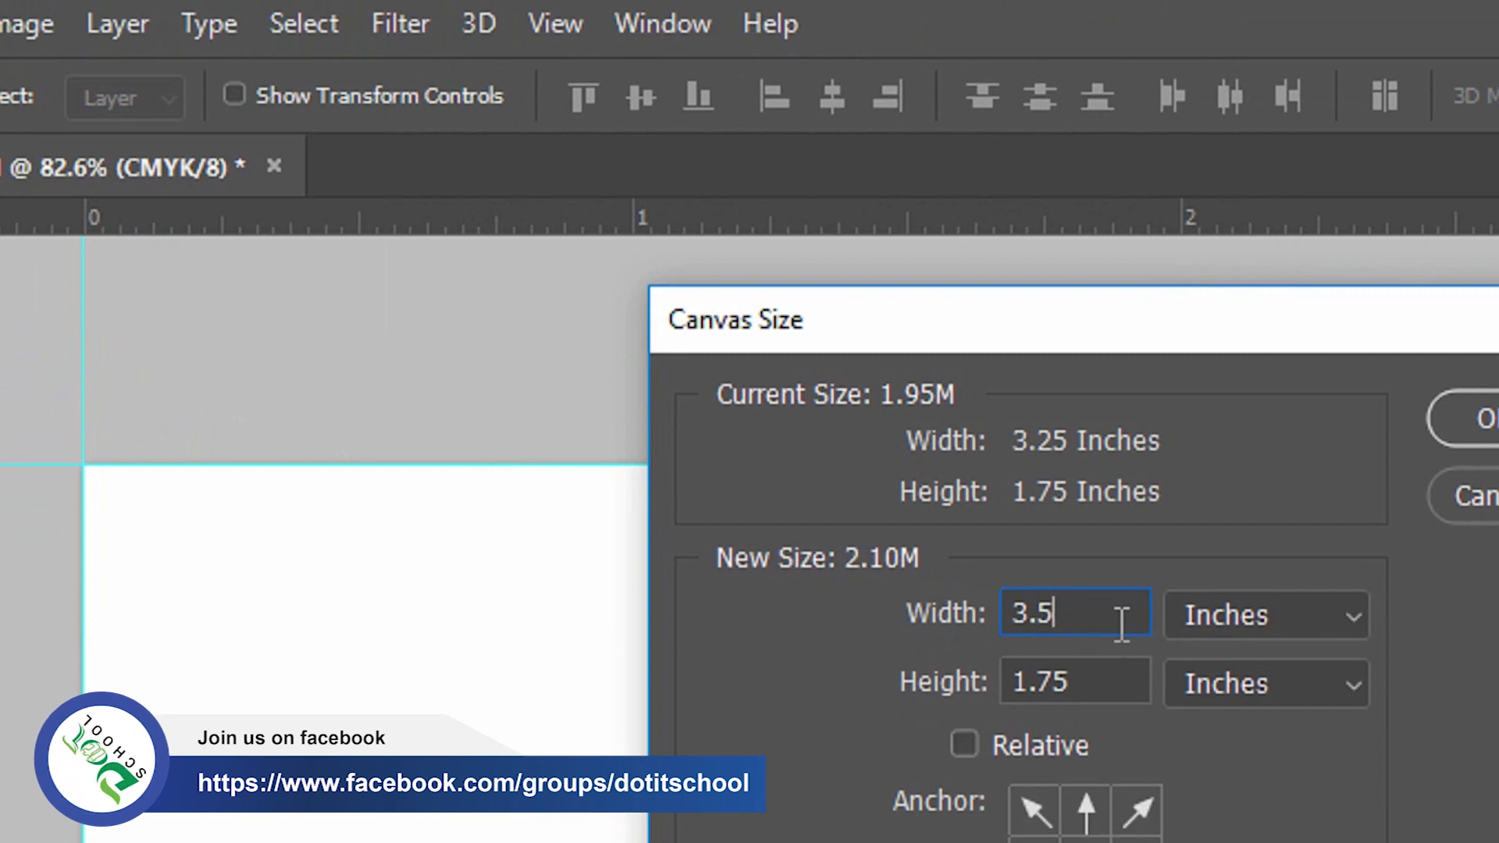
pyautogui.click(1108, 692)
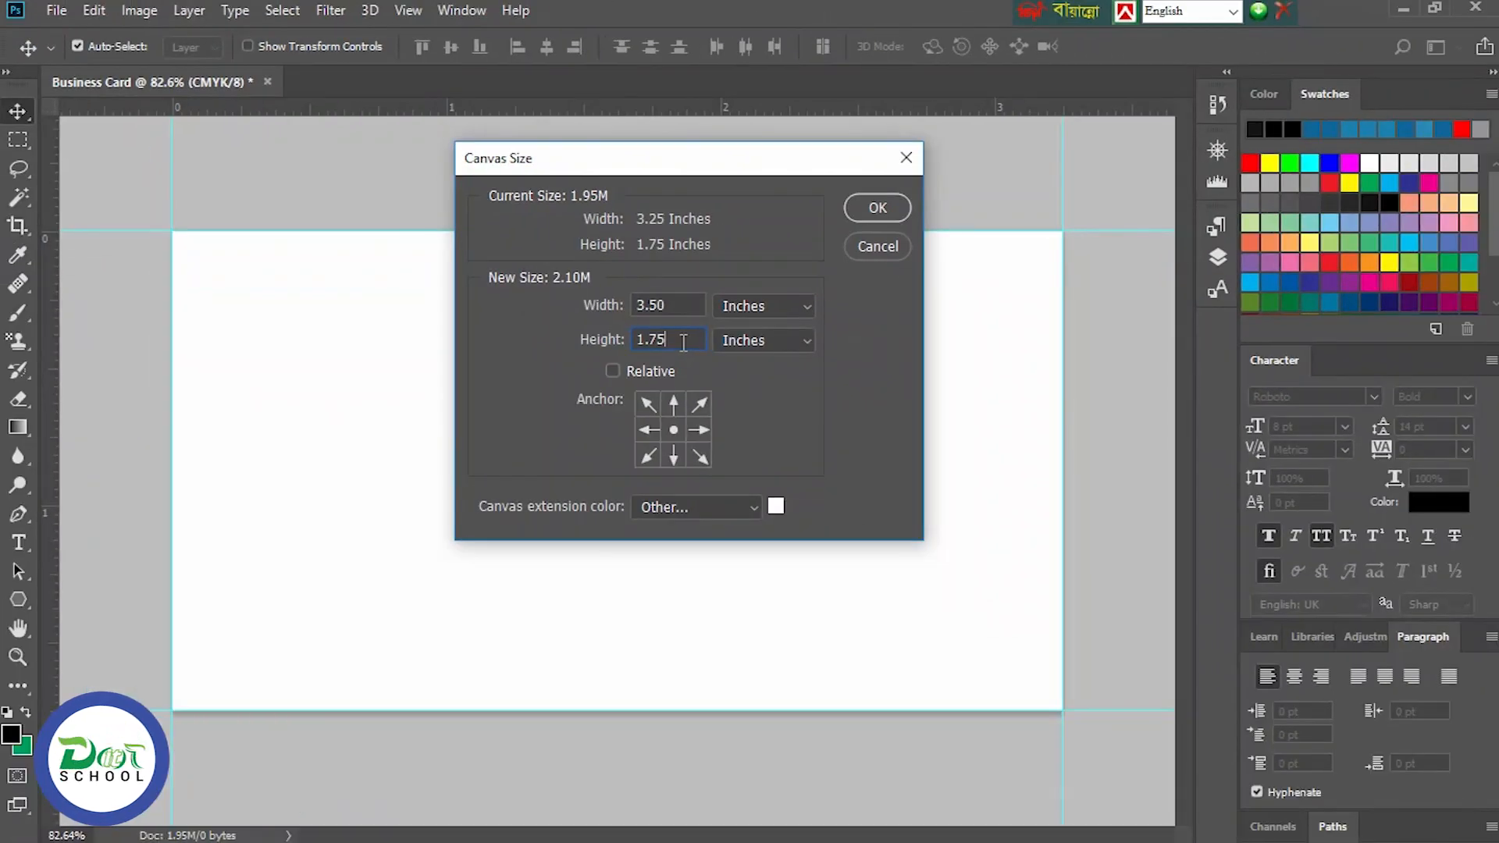
pyautogui.write('20')
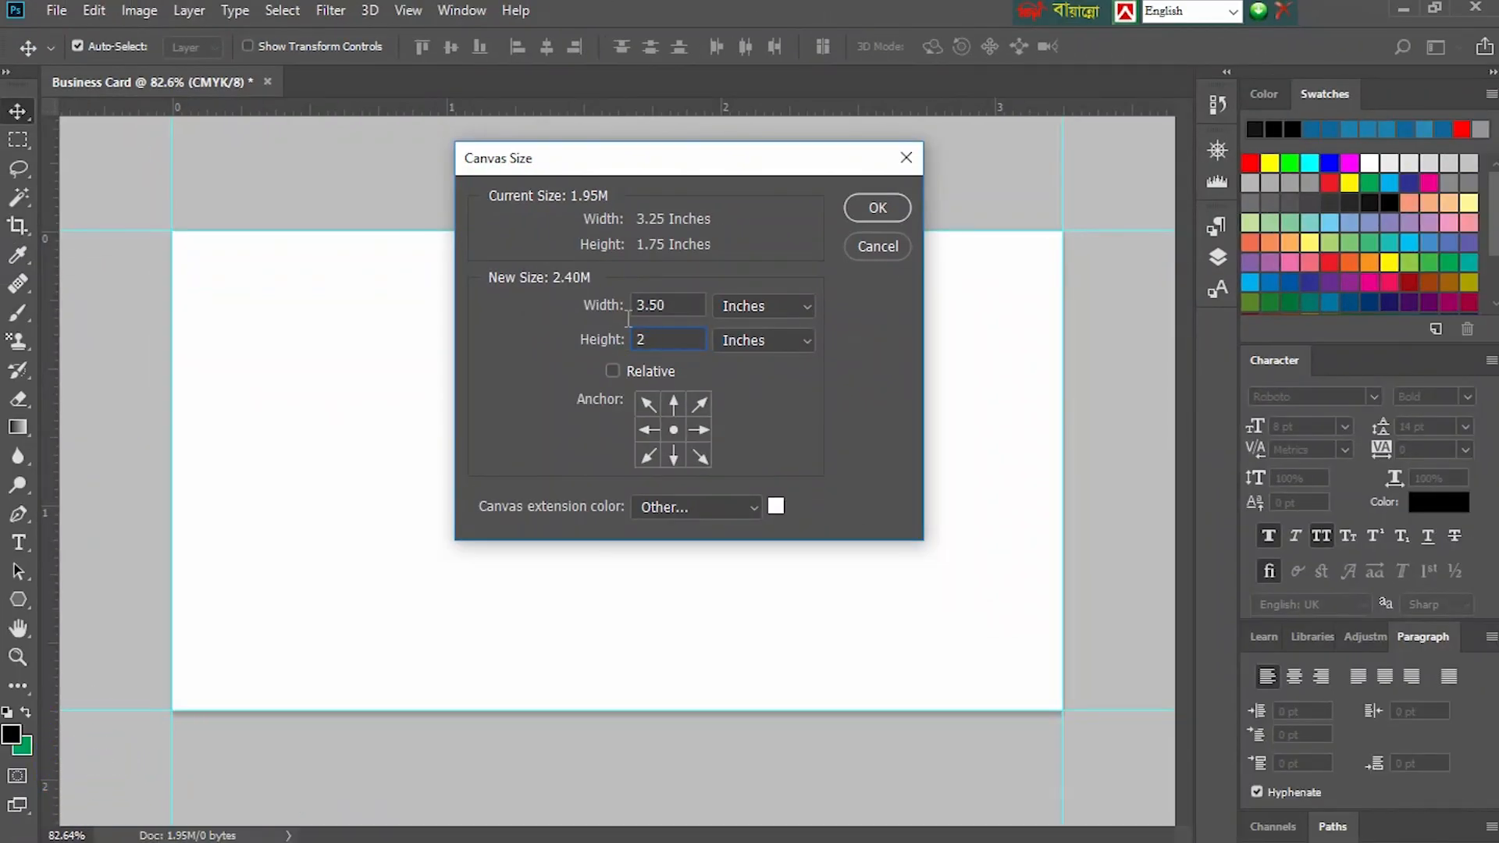
pyautogui.click(877, 208)
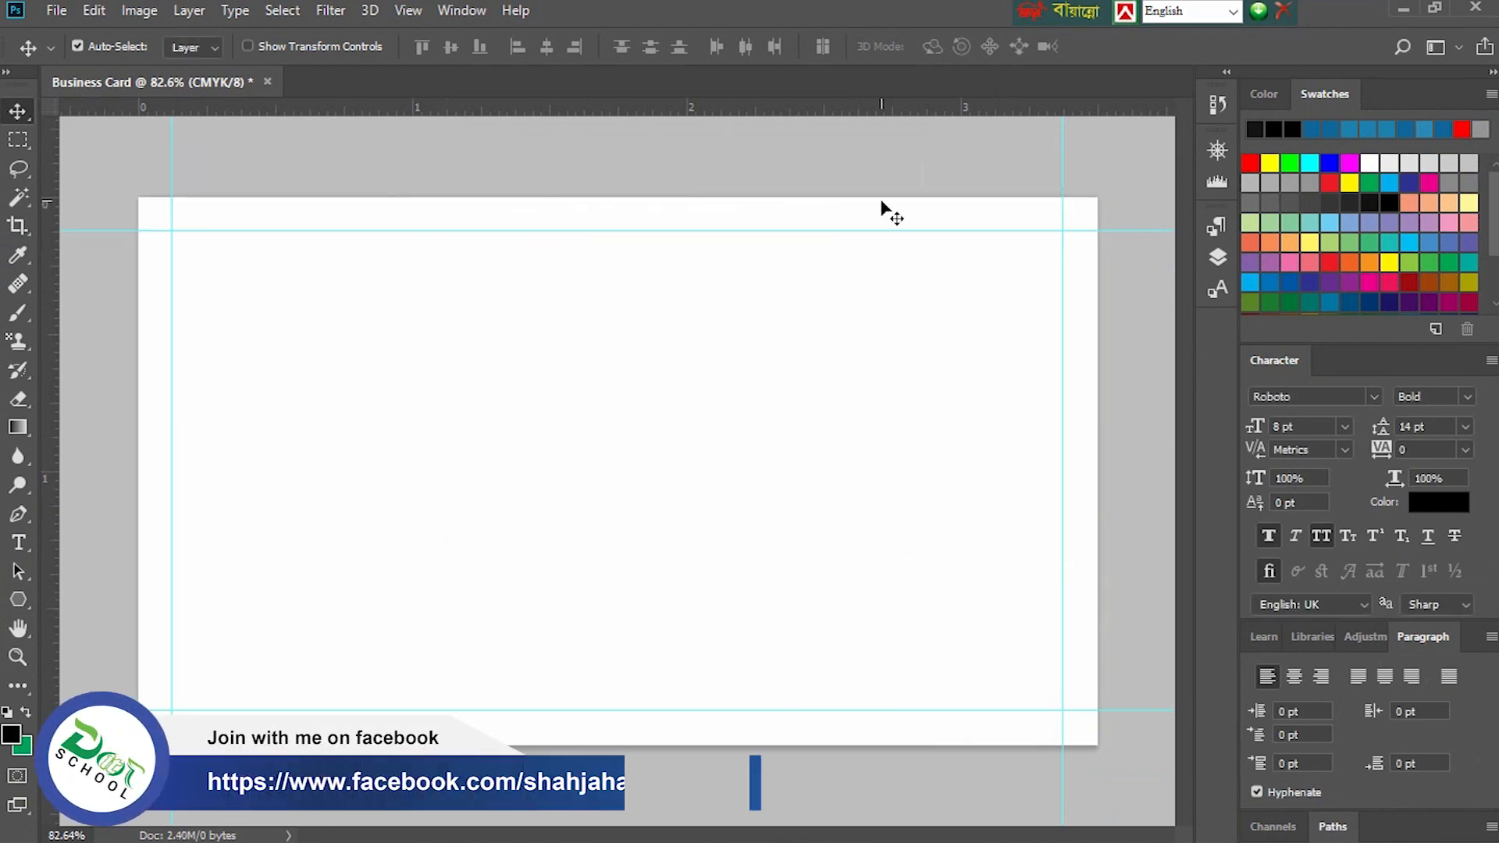
pyautogui.moveTo(809, 106); pyautogui.dragTo(763, 744)
pyautogui.moveTo(48, 423); pyautogui.dragTo(1096, 450)
# - Enlarge the canvas again to 3.75 × 2.25 inches from the centre
pyautogui.click(139, 10)
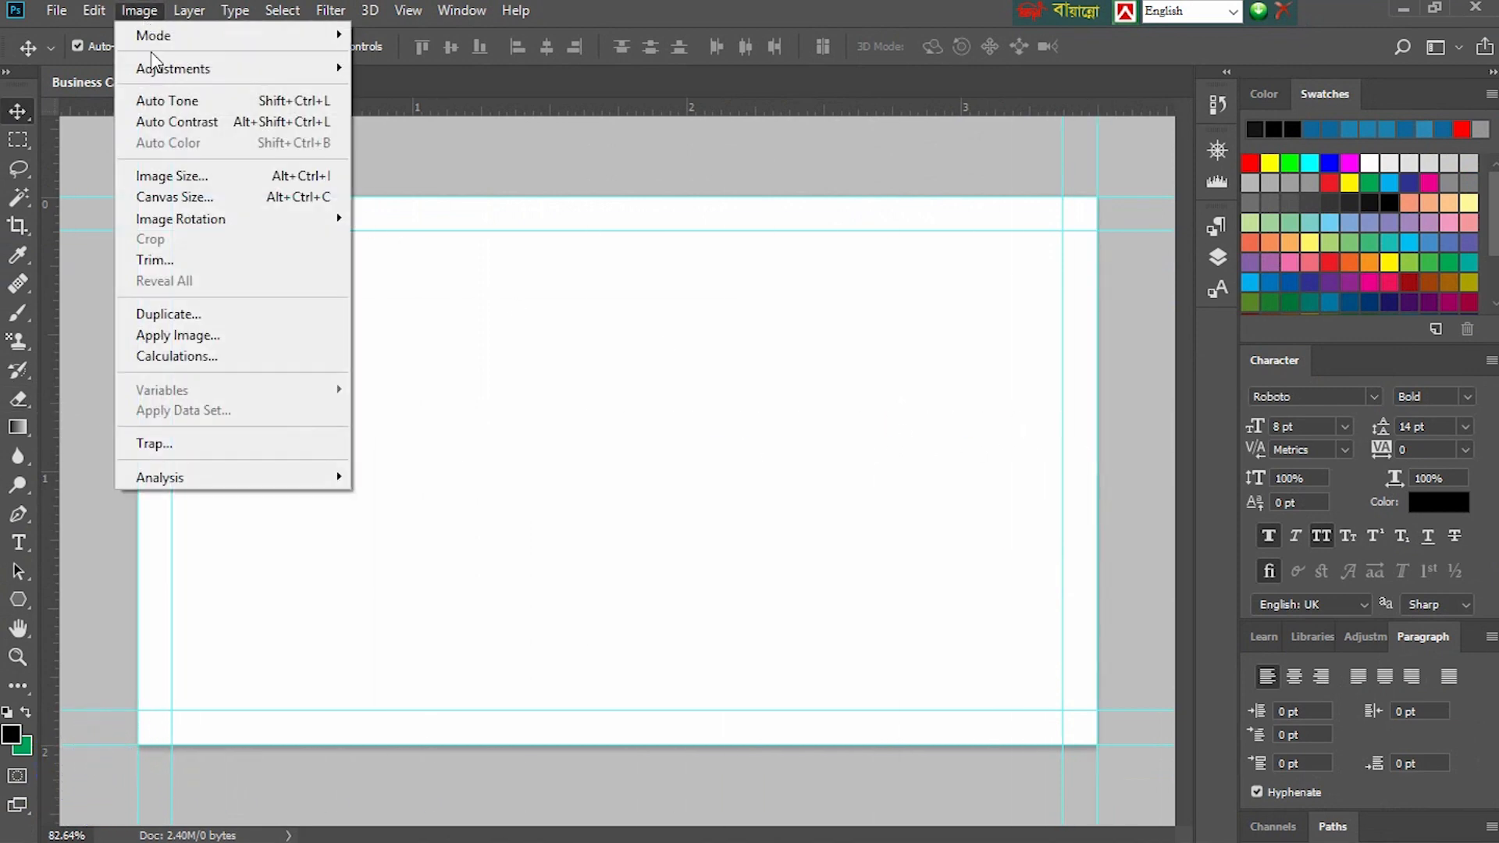
pyautogui.click(205, 198)
pyautogui.press('BackSpace')
pyautogui.write('75')
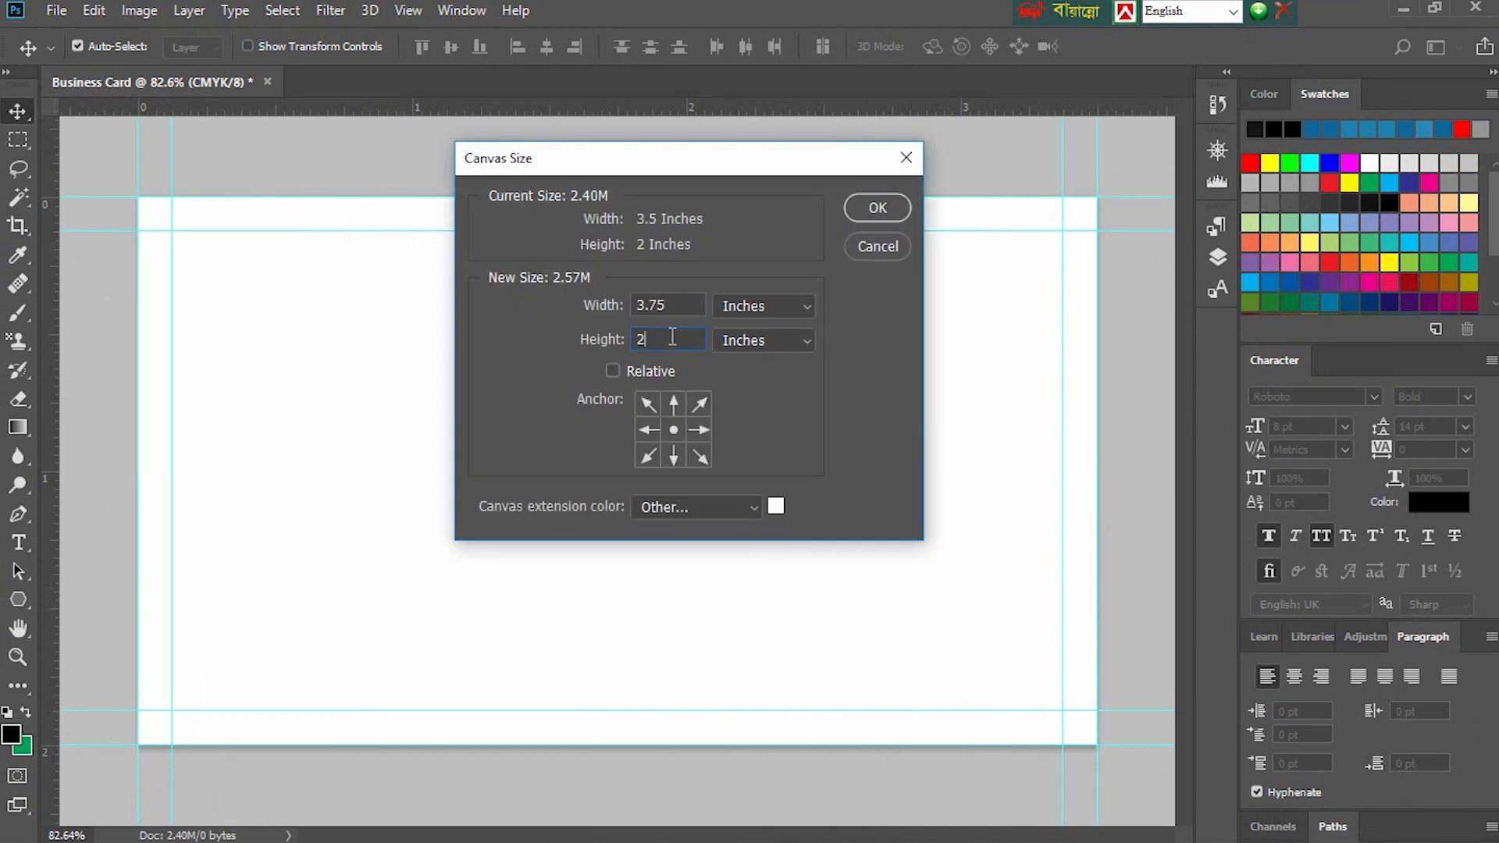
pyautogui.click(886, 201)
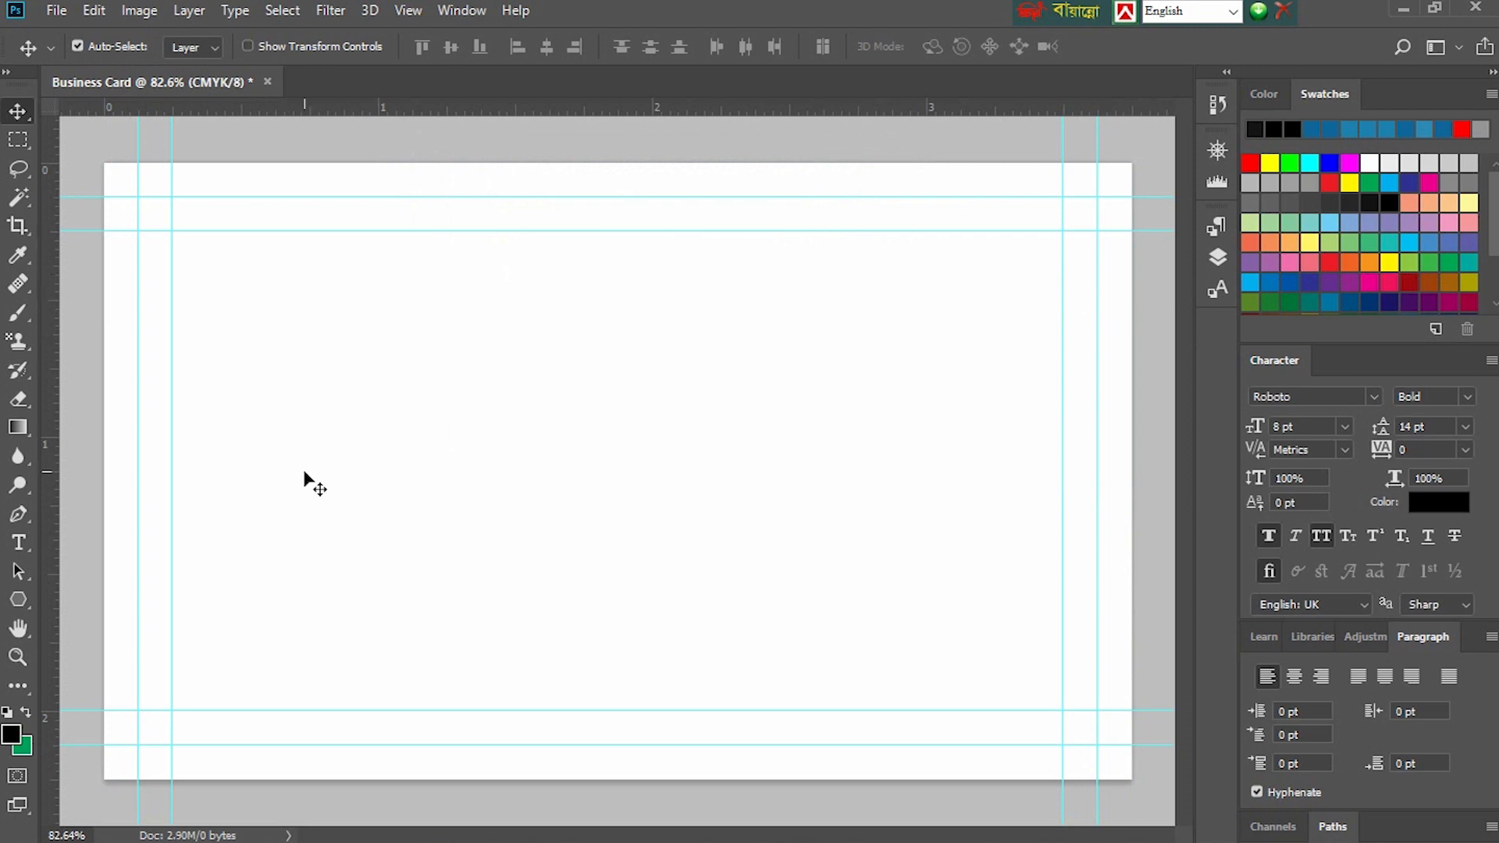
# - Draw a rectangle shape of about 1124 × 682 px covering the whole canvas
pyautogui.rightClick(19, 599)
pyautogui.click(118, 598)
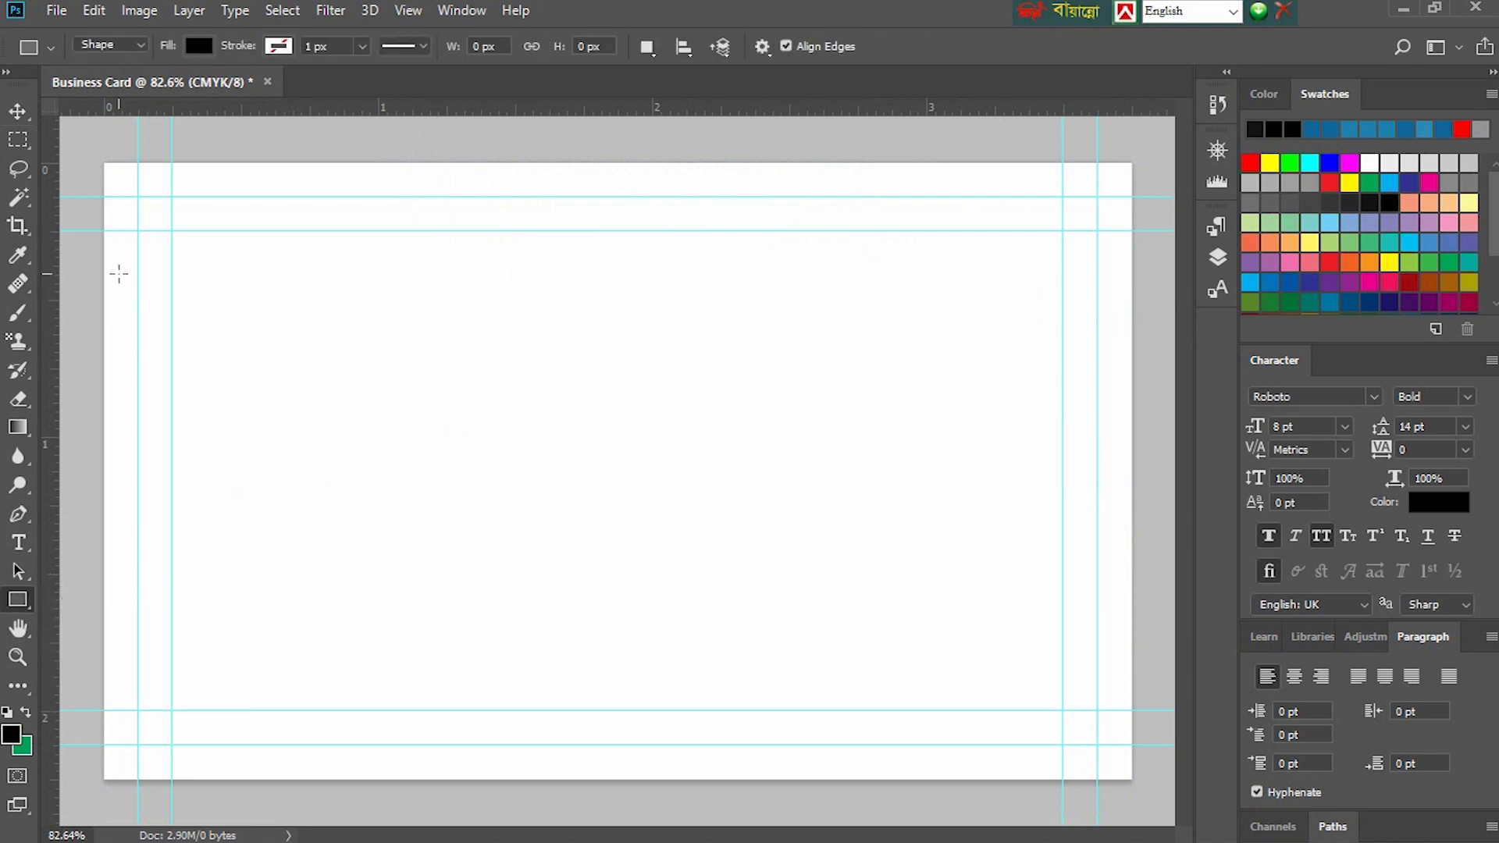
pyautogui.moveTo(104, 161); pyautogui.dragTo(1130, 782)
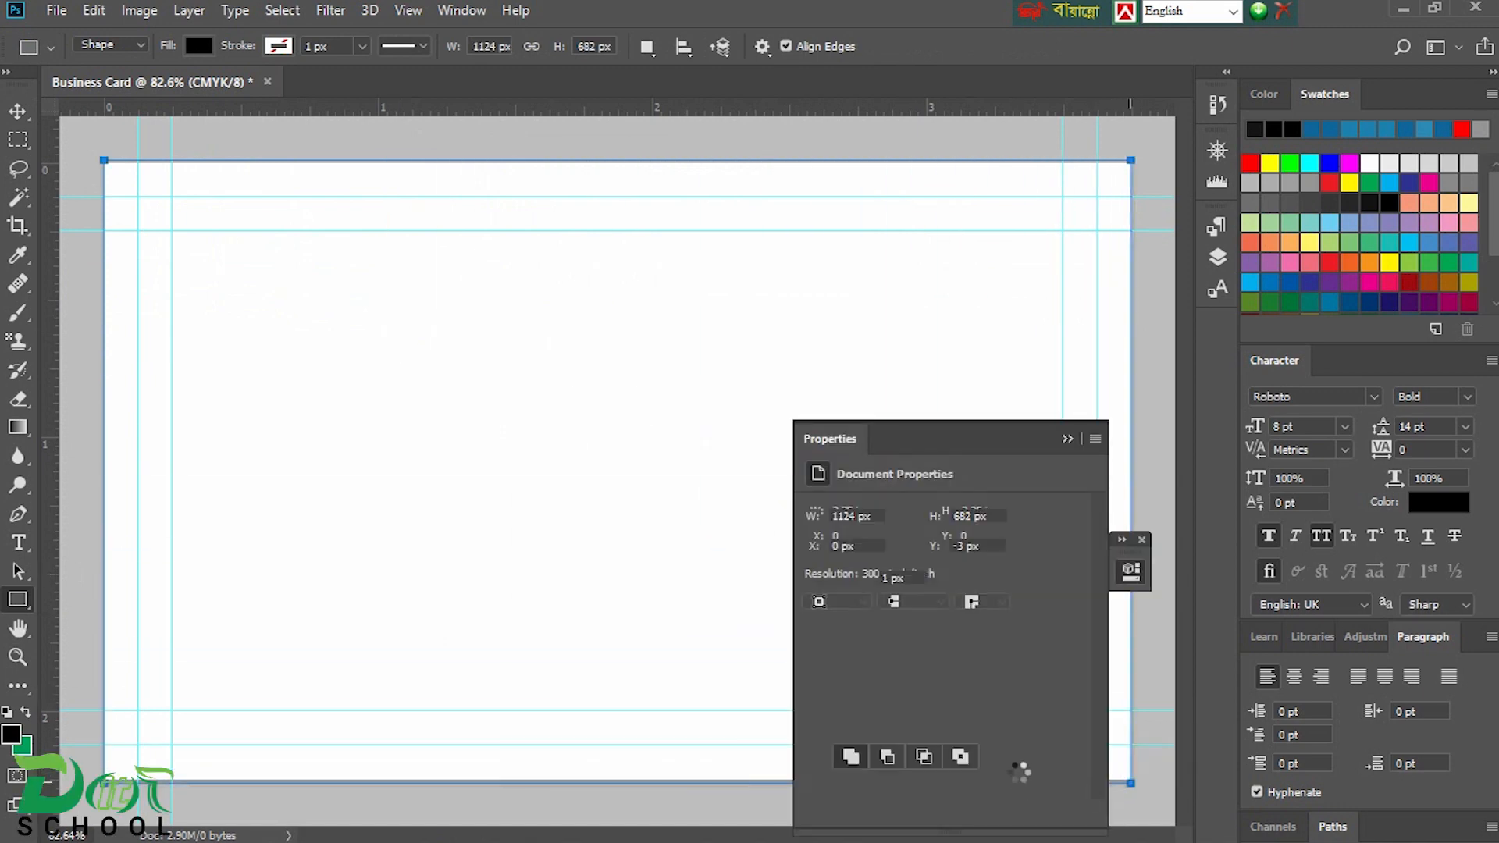
# - Change the rectangle's fill colour to white and collapse its properties
pyautogui.click(817, 579)
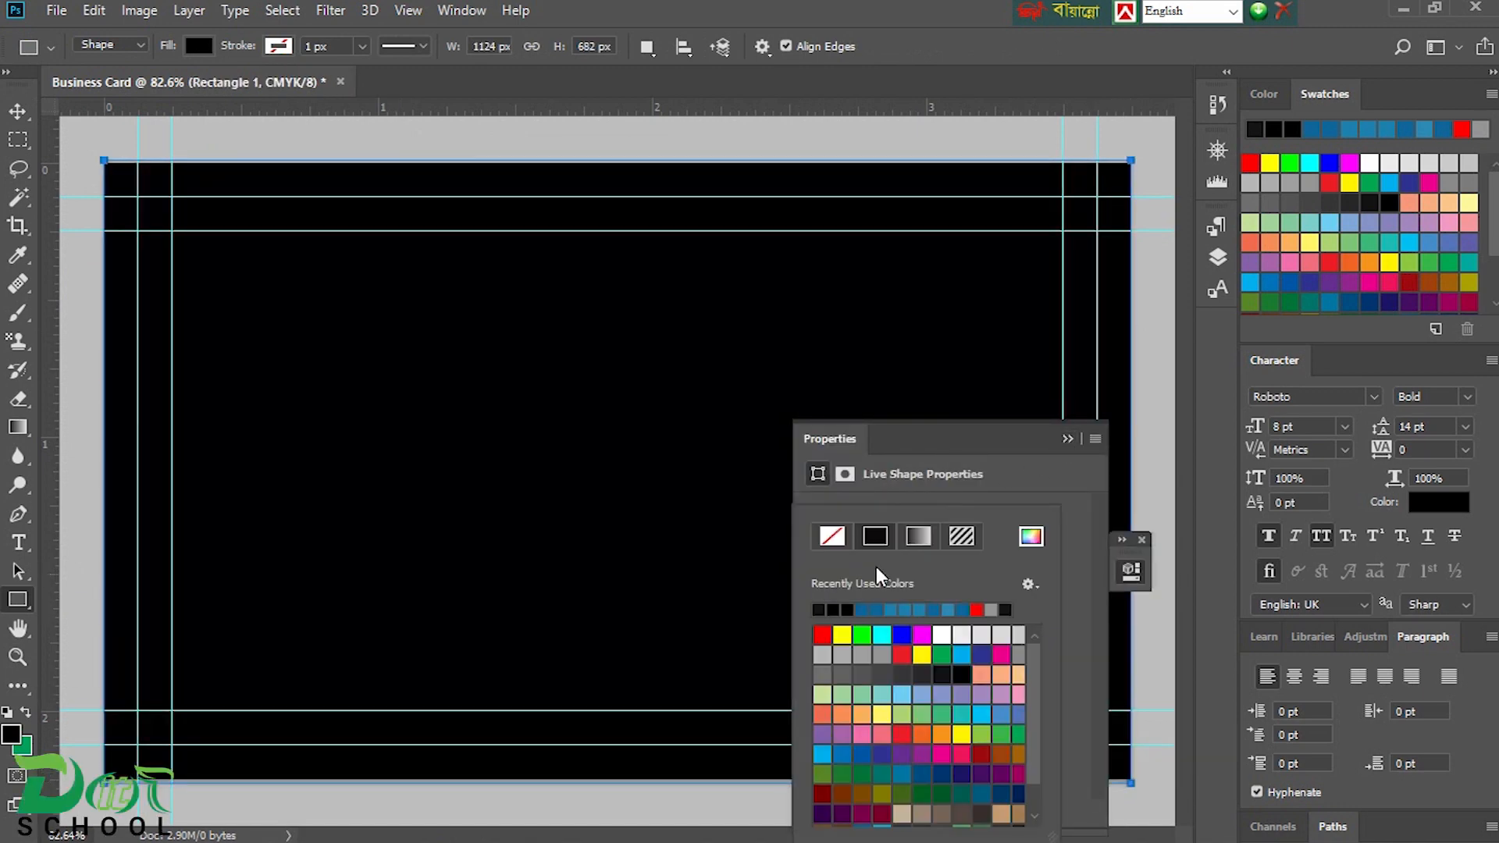
pyautogui.click(1030, 537)
pyautogui.moveTo(1027, 542); pyautogui.dragTo(819, 294)
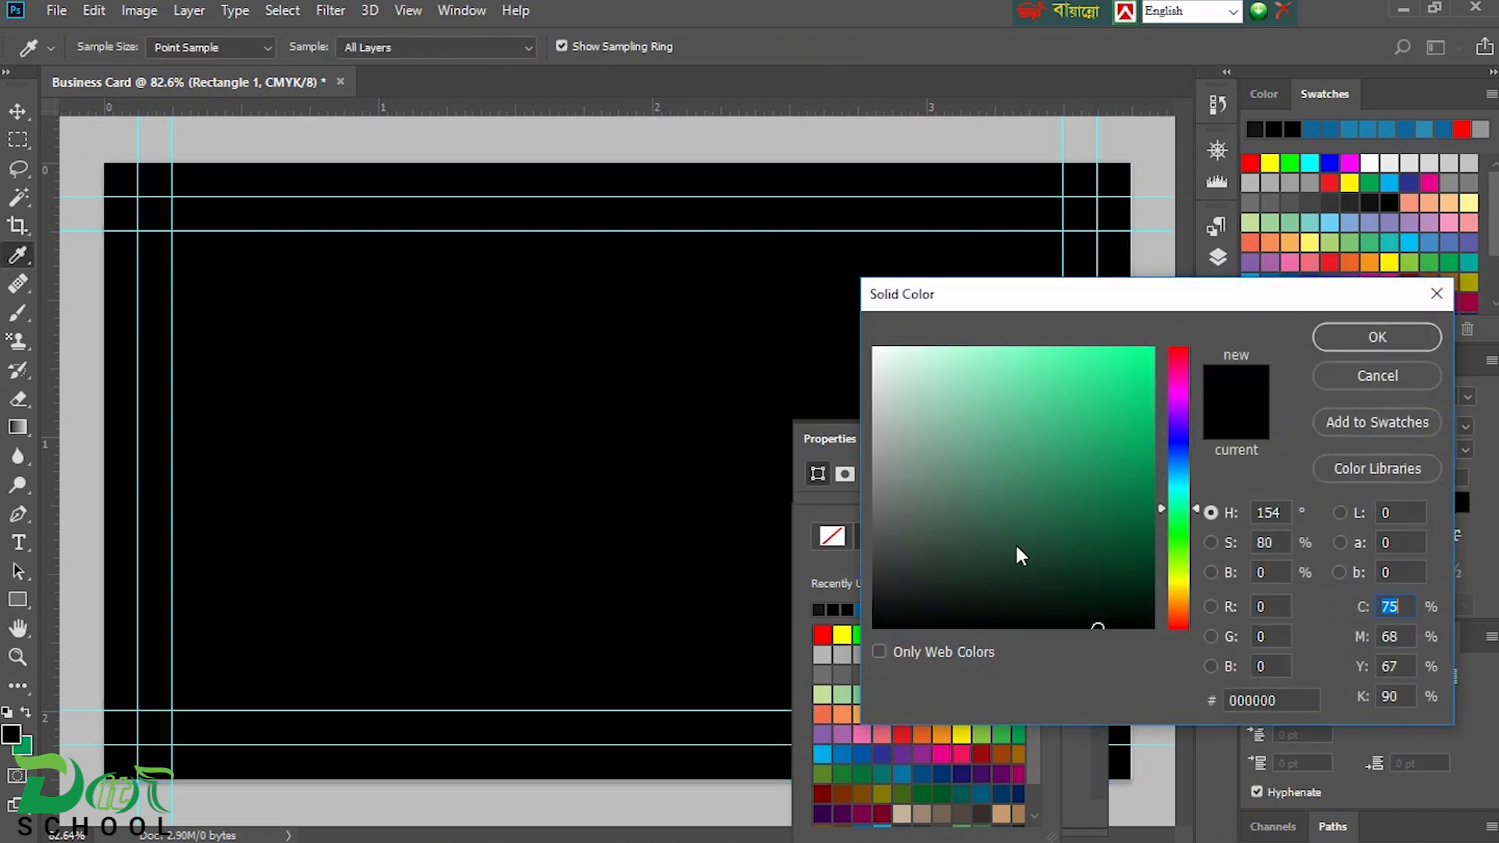
pyautogui.click(1368, 338)
pyautogui.click(1066, 437)
pyautogui.click(1067, 439)
# - Free-transform the rectangle so its bottom and right edges align with the canvas edges
pyautogui.hotkey('ctrl', 't')
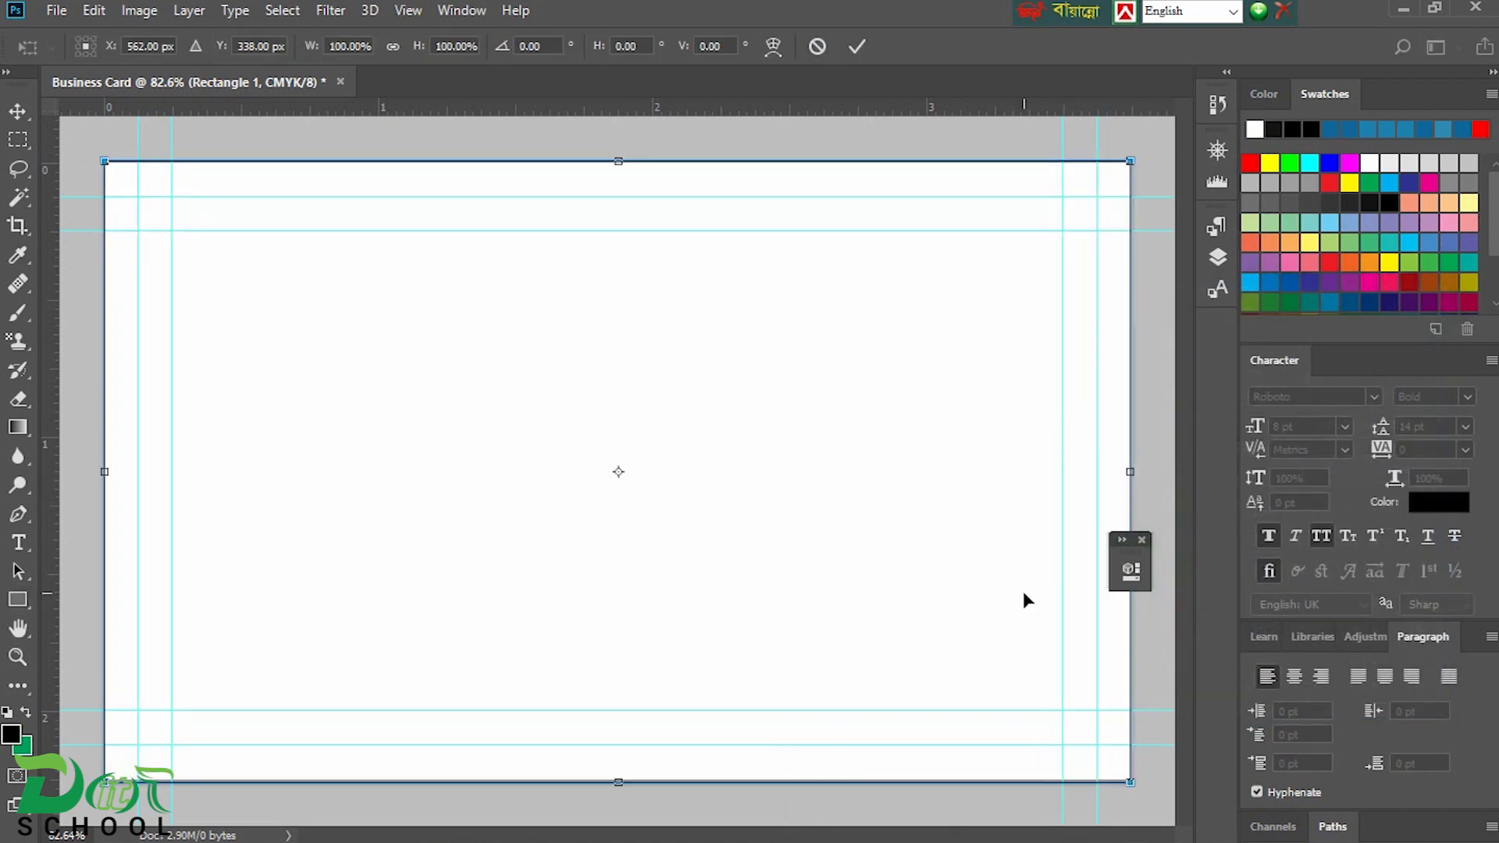
pyautogui.scroll(9, 1028, 598)
pyautogui.moveTo(1052, 621); pyautogui.dragTo(873, 501)
pyautogui.scroll(8, 756, 562)
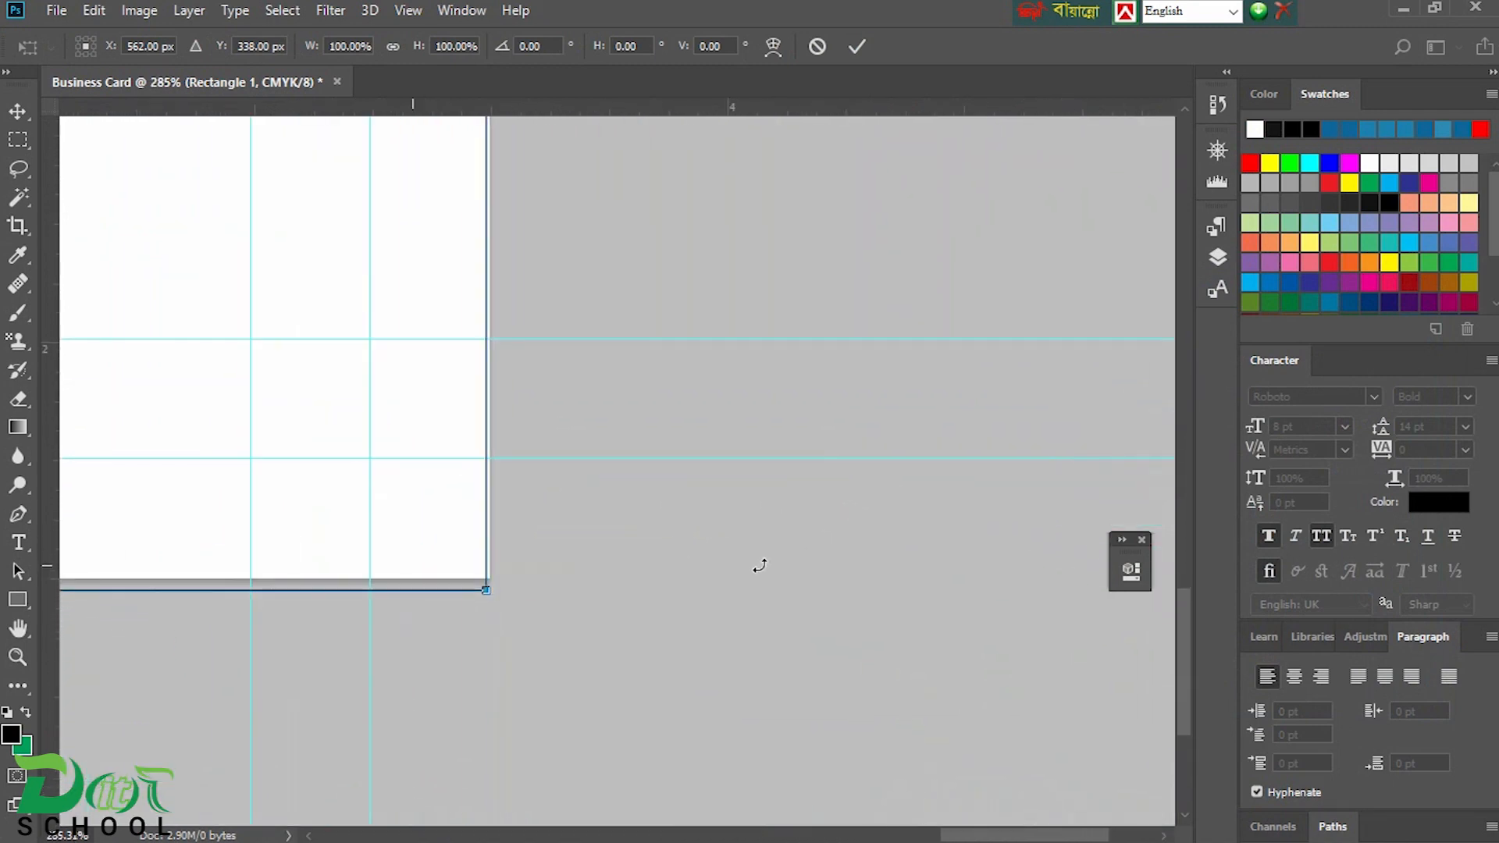
pyautogui.moveTo(699, 664); pyautogui.dragTo(710, 647)
pyautogui.moveTo(710, 187); pyautogui.dragTo(695, 792)
pyautogui.moveTo(617, 203); pyautogui.dragTo(723, 736)
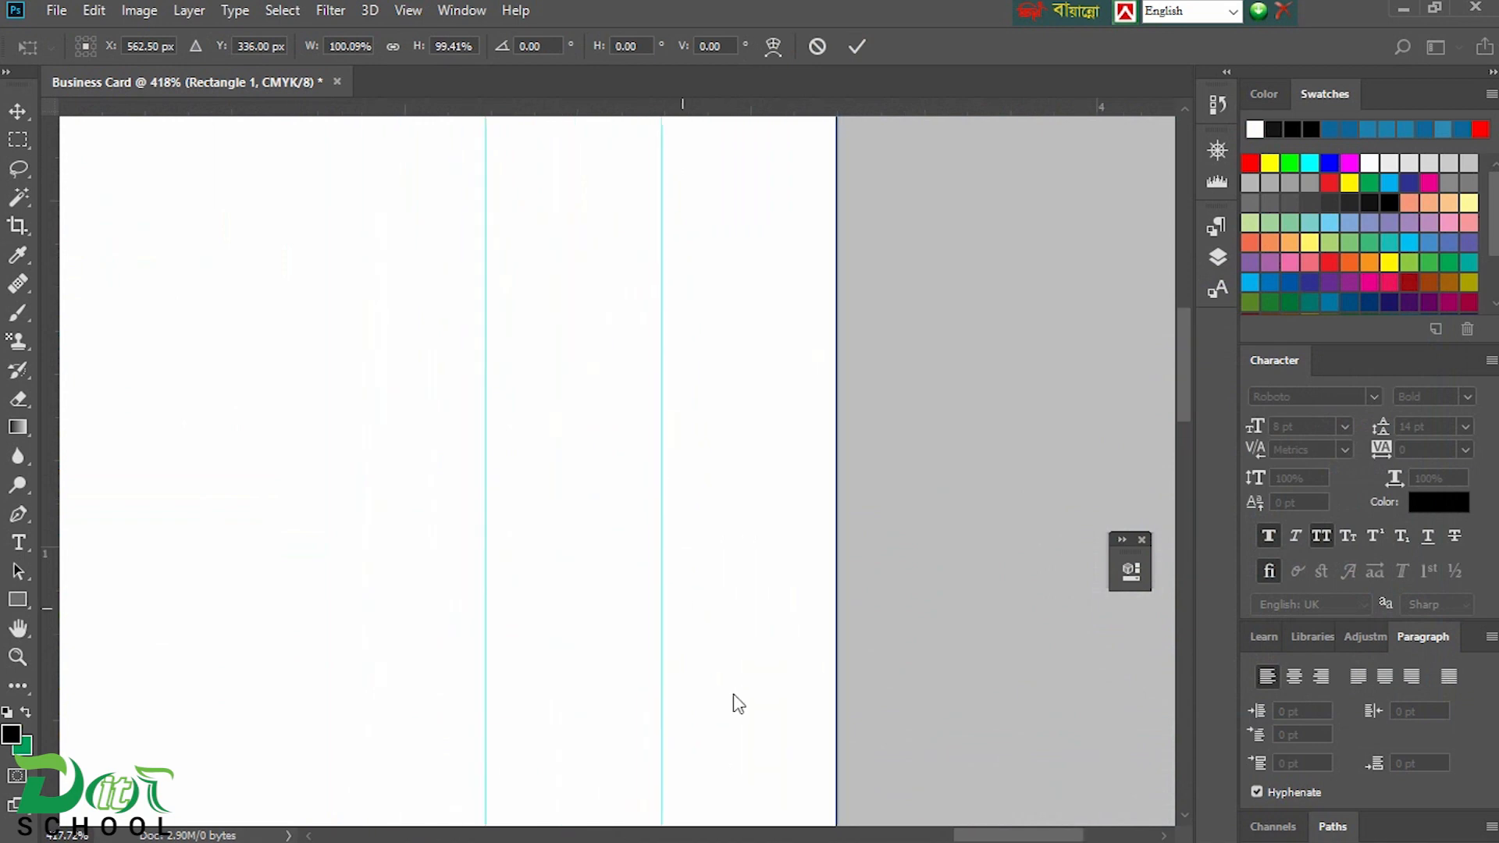
# - Align the rectangle's top edge with the canvas and apply the transform at 1125 × 675 px
pyautogui.moveTo(765, 188); pyautogui.dragTo(820, 569)
pyautogui.moveTo(893, 511); pyautogui.dragTo(893, 526)
pyautogui.moveTo(500, 634)
pyautogui.mouseDown()
pyautogui.moveTo(1055, 598)
pyautogui.moveTo(1029, 628)
pyautogui.moveTo(781, 636)
pyautogui.moveTo(866, 648)
pyautogui.moveTo(483, 613)
pyautogui.mouseUp()
pyautogui.moveTo(509, 489)
pyautogui.mouseDown()
pyautogui.moveTo(518, 502)
pyautogui.moveTo(510, 488)
pyautogui.mouseUp()
pyautogui.moveTo(703, 668); pyautogui.dragTo(562, 172)
pyautogui.moveTo(577, 788); pyautogui.dragTo(791, 172)
pyautogui.moveTo(848, 741); pyautogui.dragTo(645, 352)
pyautogui.moveTo(717, 493); pyautogui.dragTo(765, 203)
pyautogui.moveTo(740, 561); pyautogui.dragTo(735, 361)
pyautogui.hotkey('ctrl', '0')
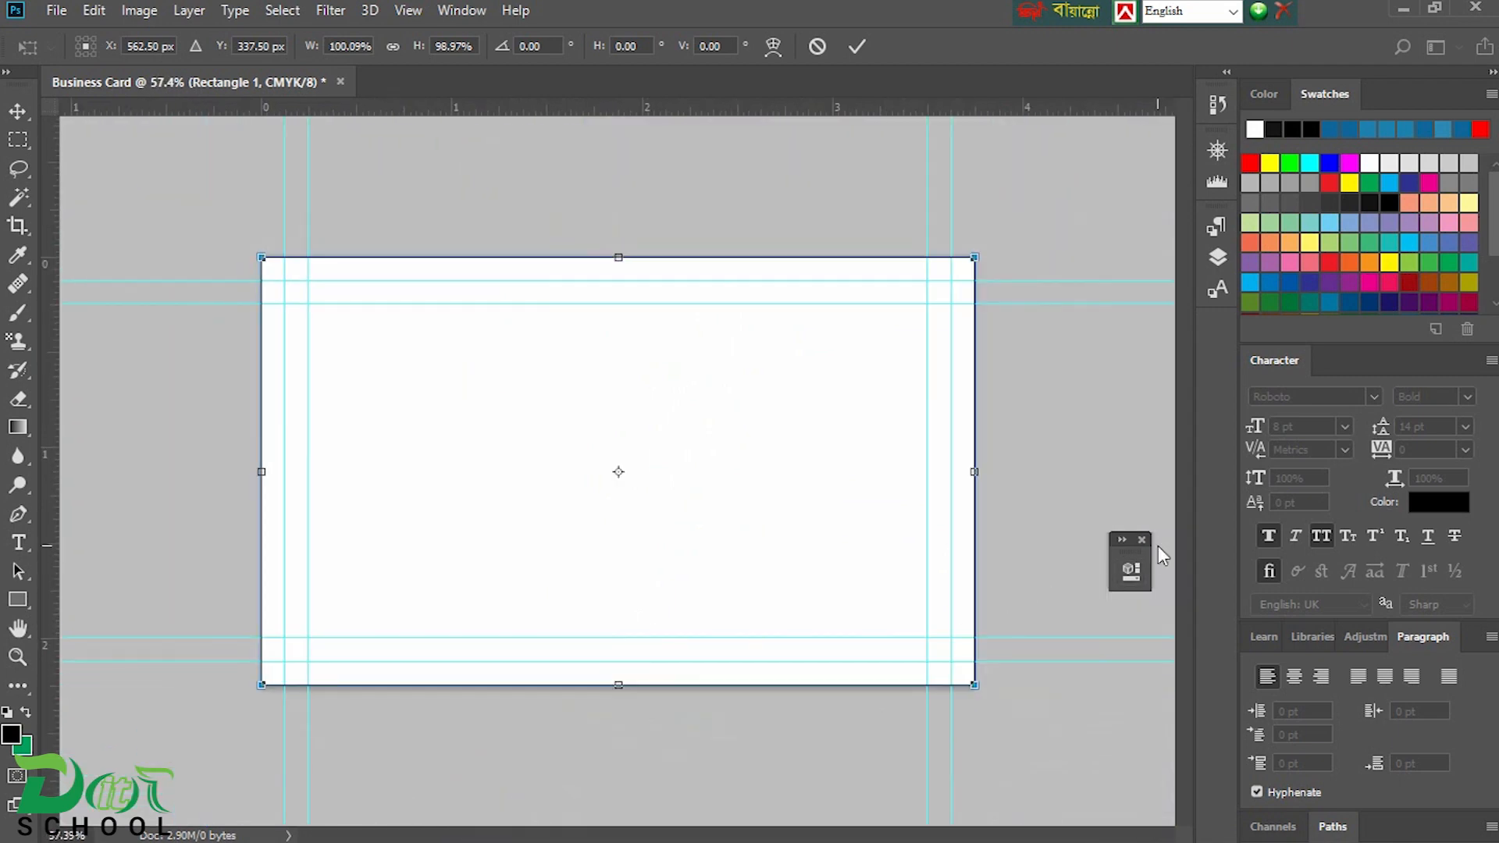
pyautogui.press('Return')
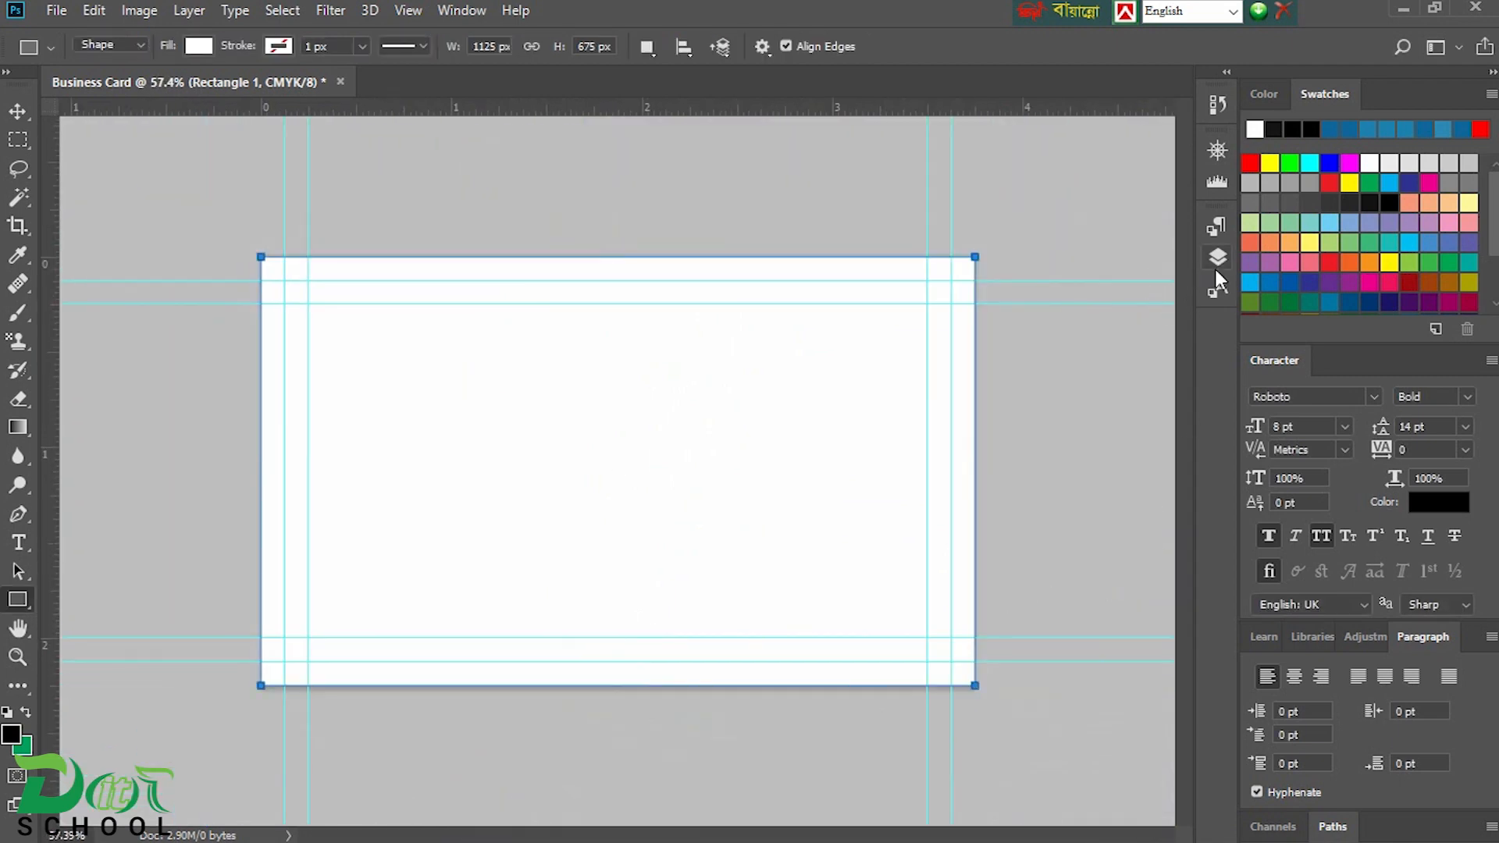
# - Rename the rectangle layer as bg and delete the locked Background layer
pyautogui.click(17, 111)
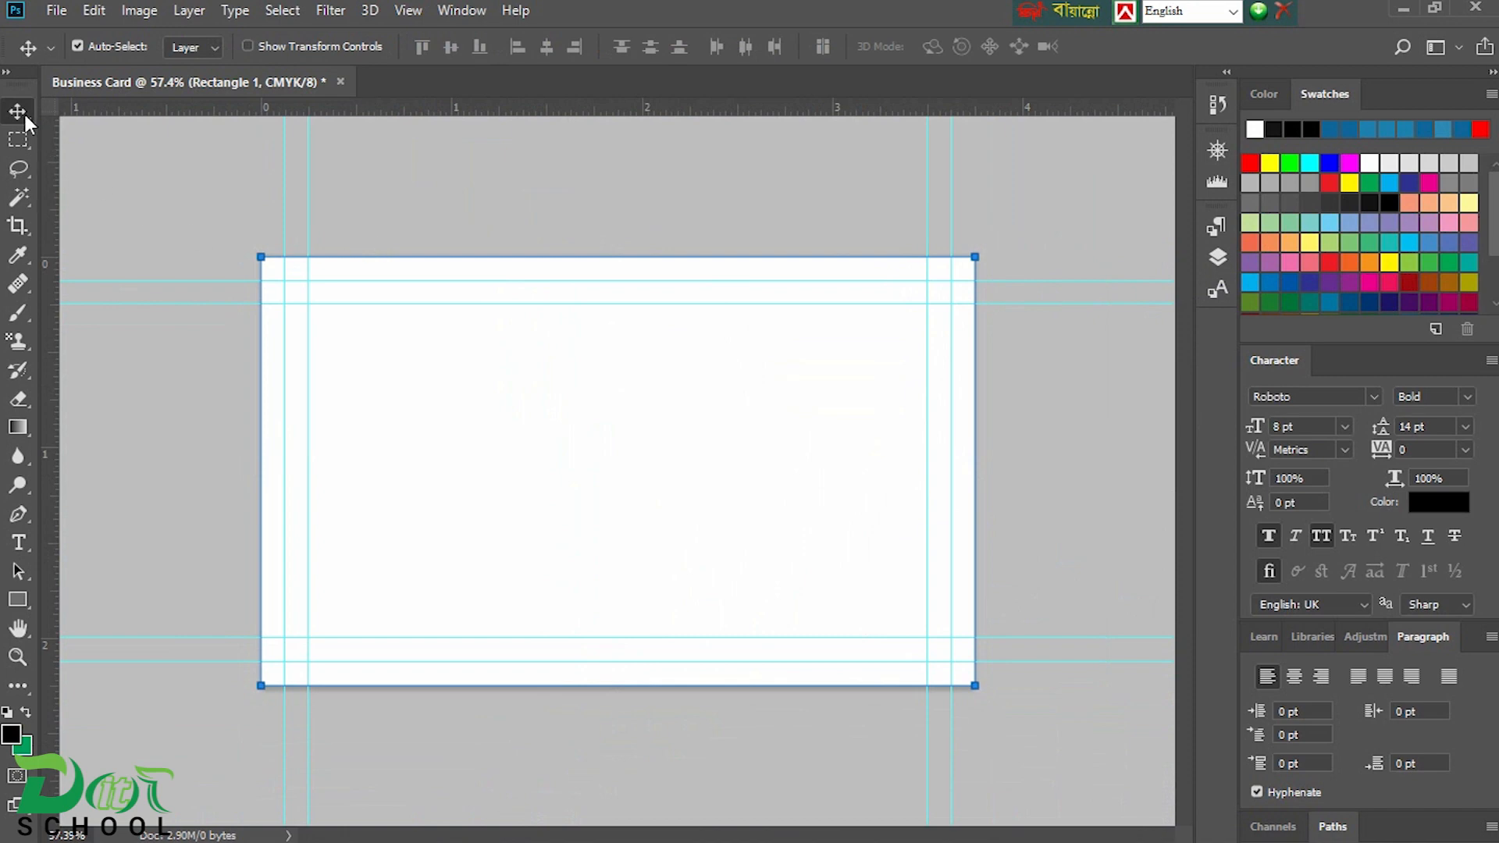
pyautogui.click(1116, 392)
pyautogui.click(1218, 257)
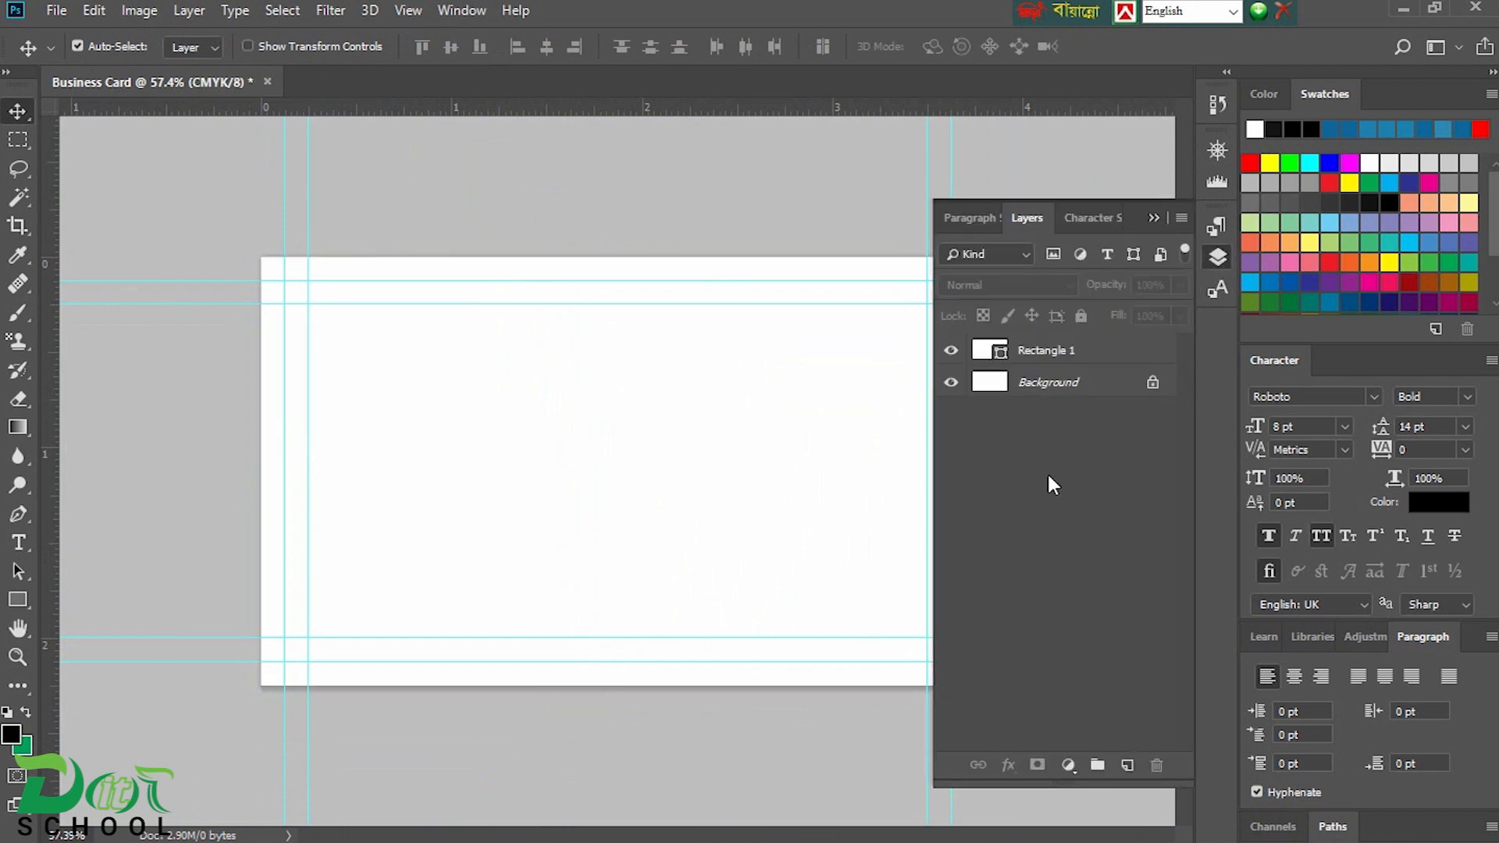
pyautogui.doubleClick(1078, 353)
pyautogui.write('bg')
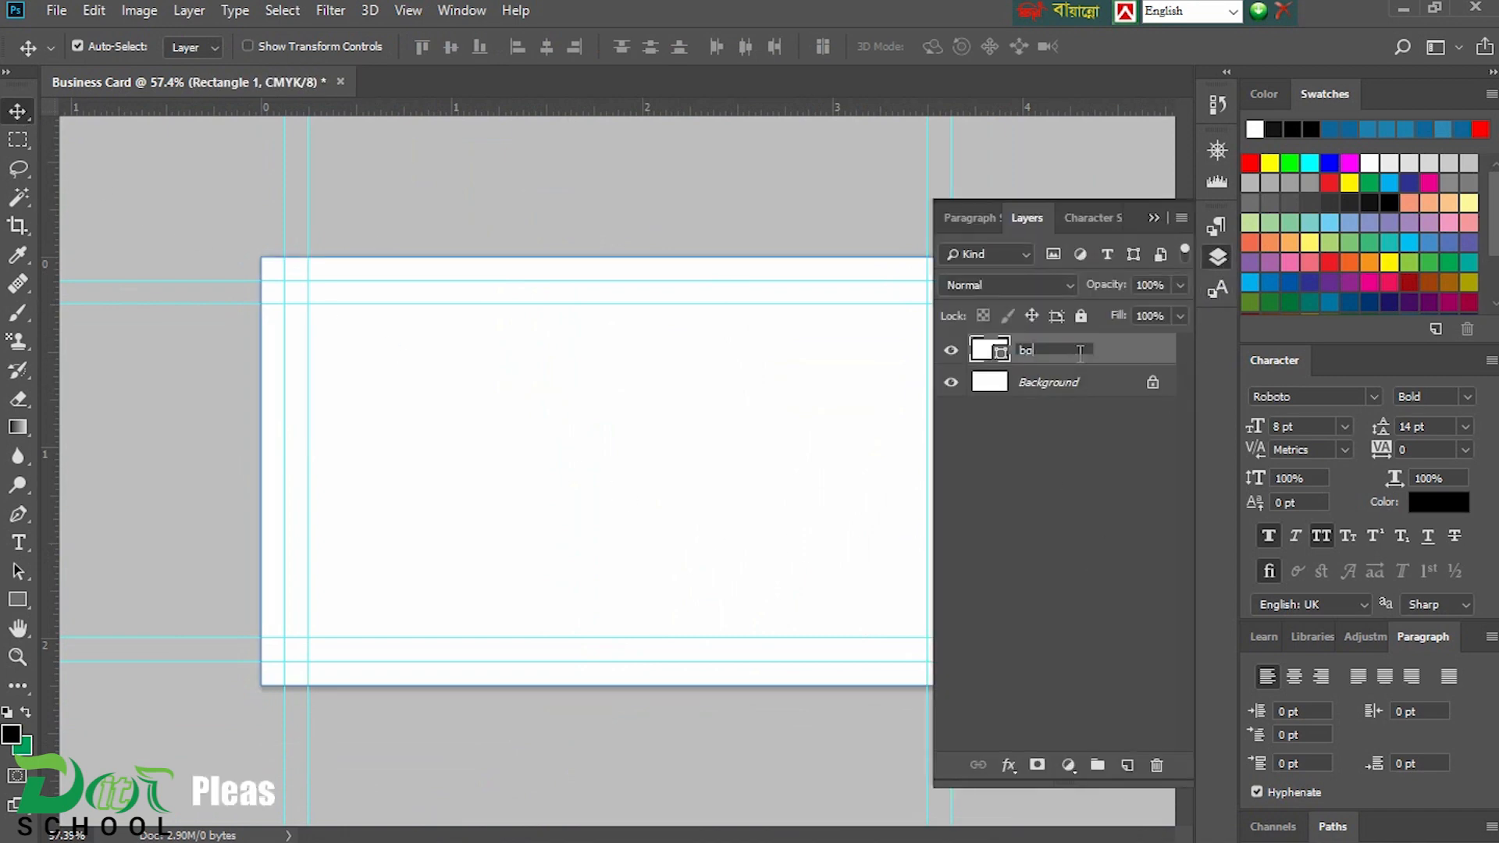
pyautogui.click(1093, 379)
pyautogui.press('Delete')
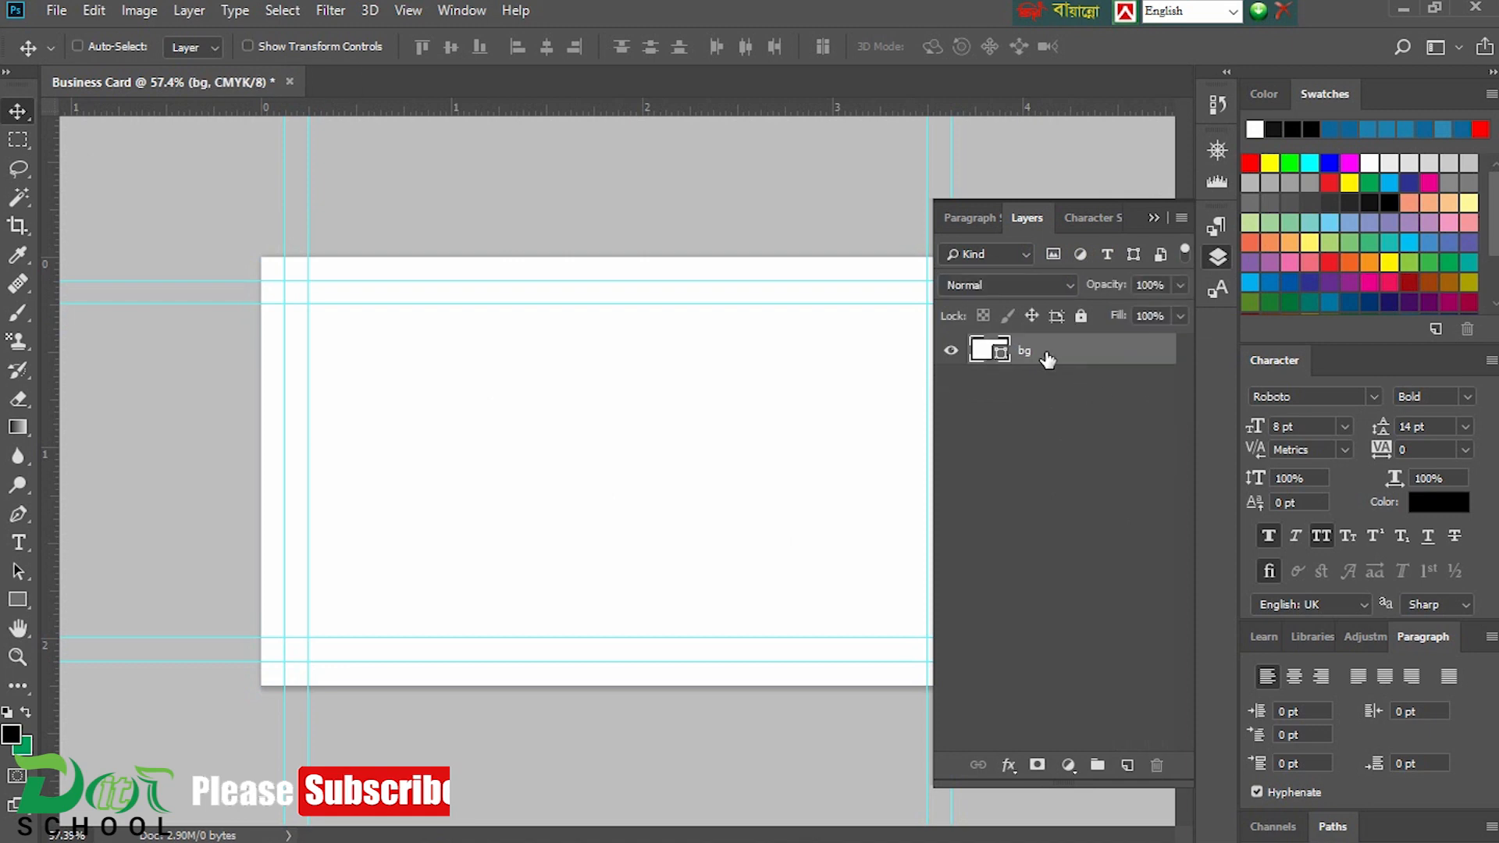
# - Duplicate the bg layer and rename the copy as bleed
pyautogui.hotkey('ctrl', 'j')
pyautogui.doubleClick(1045, 352)
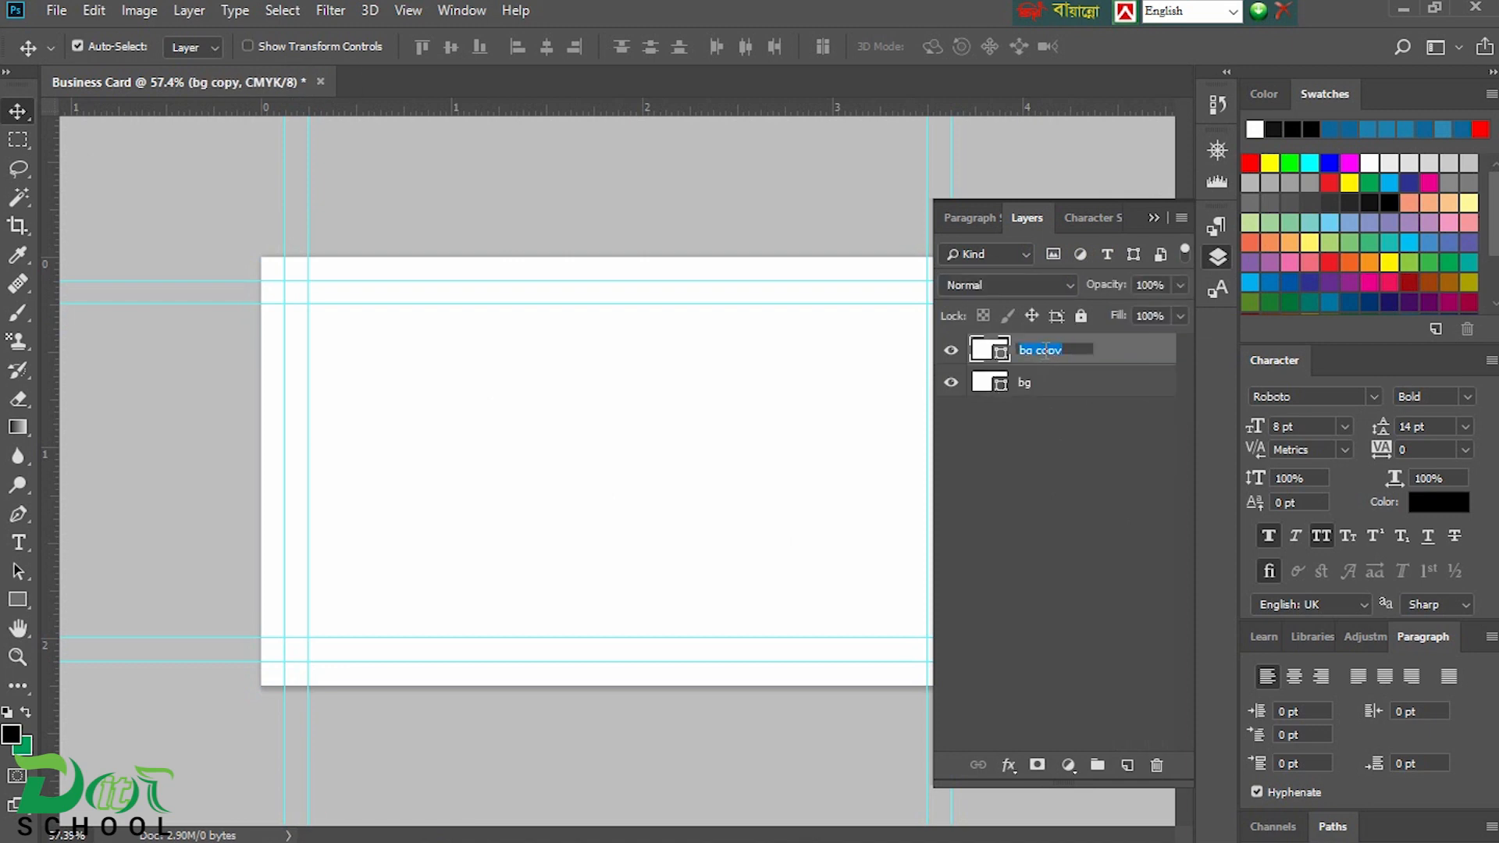
pyautogui.click(1049, 429)
pyautogui.click(1030, 356)
# - Remove the bleed layer's fill and give it a 9 pt green stroke
pyautogui.click(19, 600)
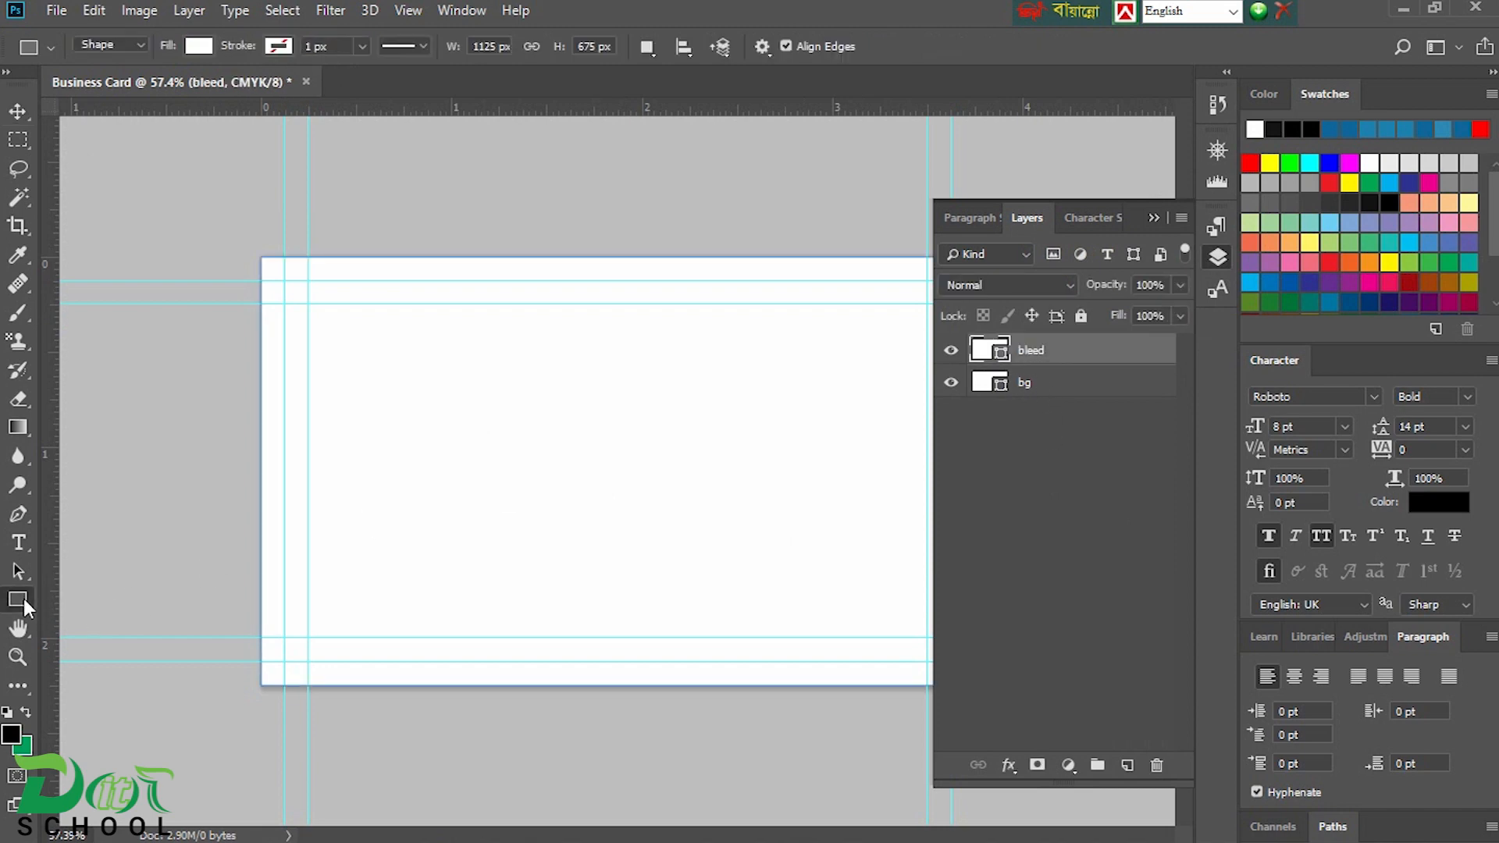
pyautogui.click(199, 47)
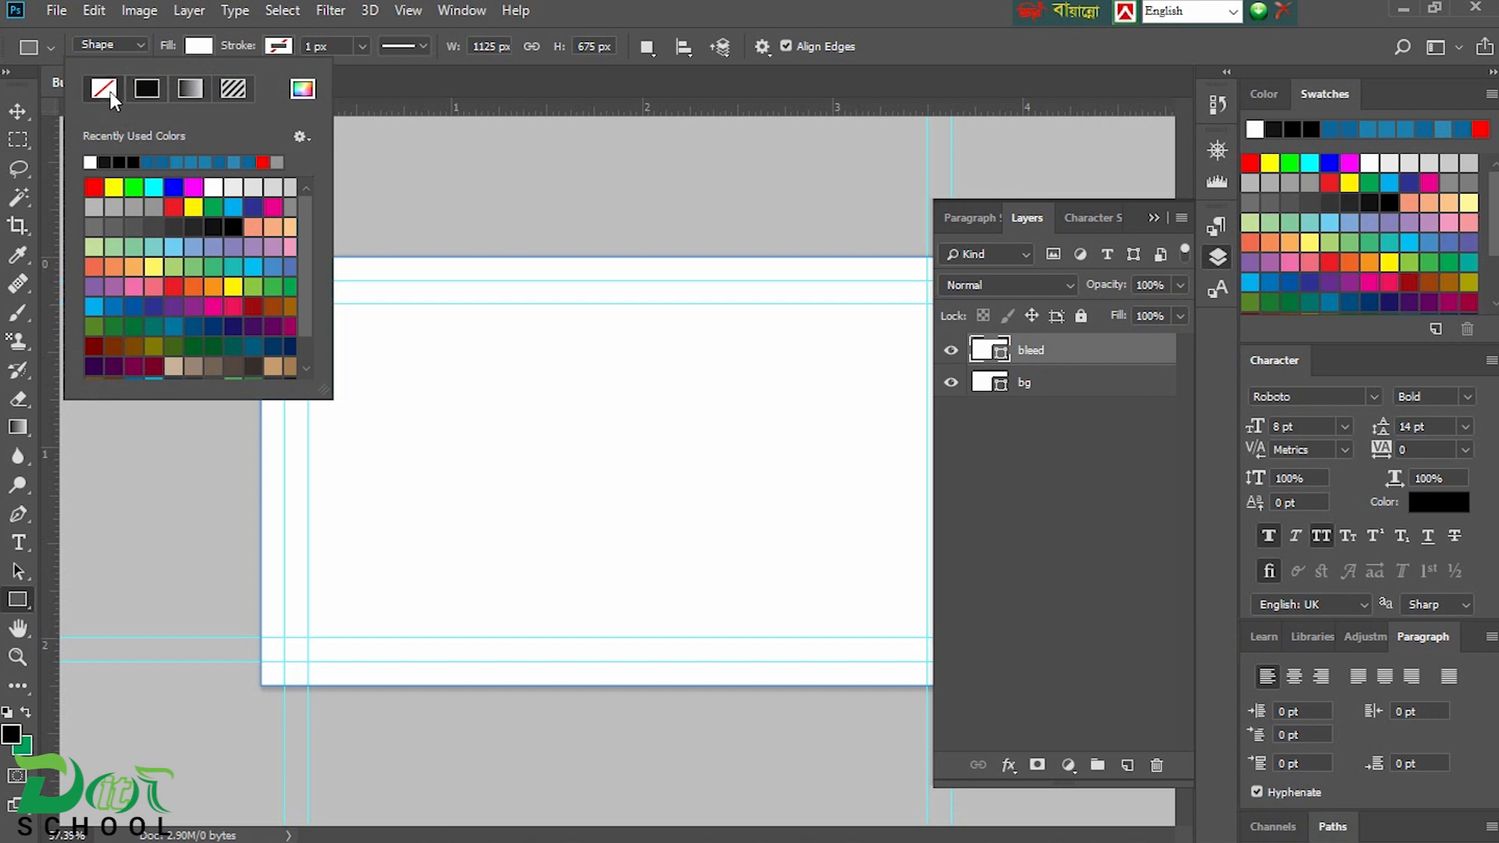
pyautogui.click(110, 91)
pyautogui.click(213, 186)
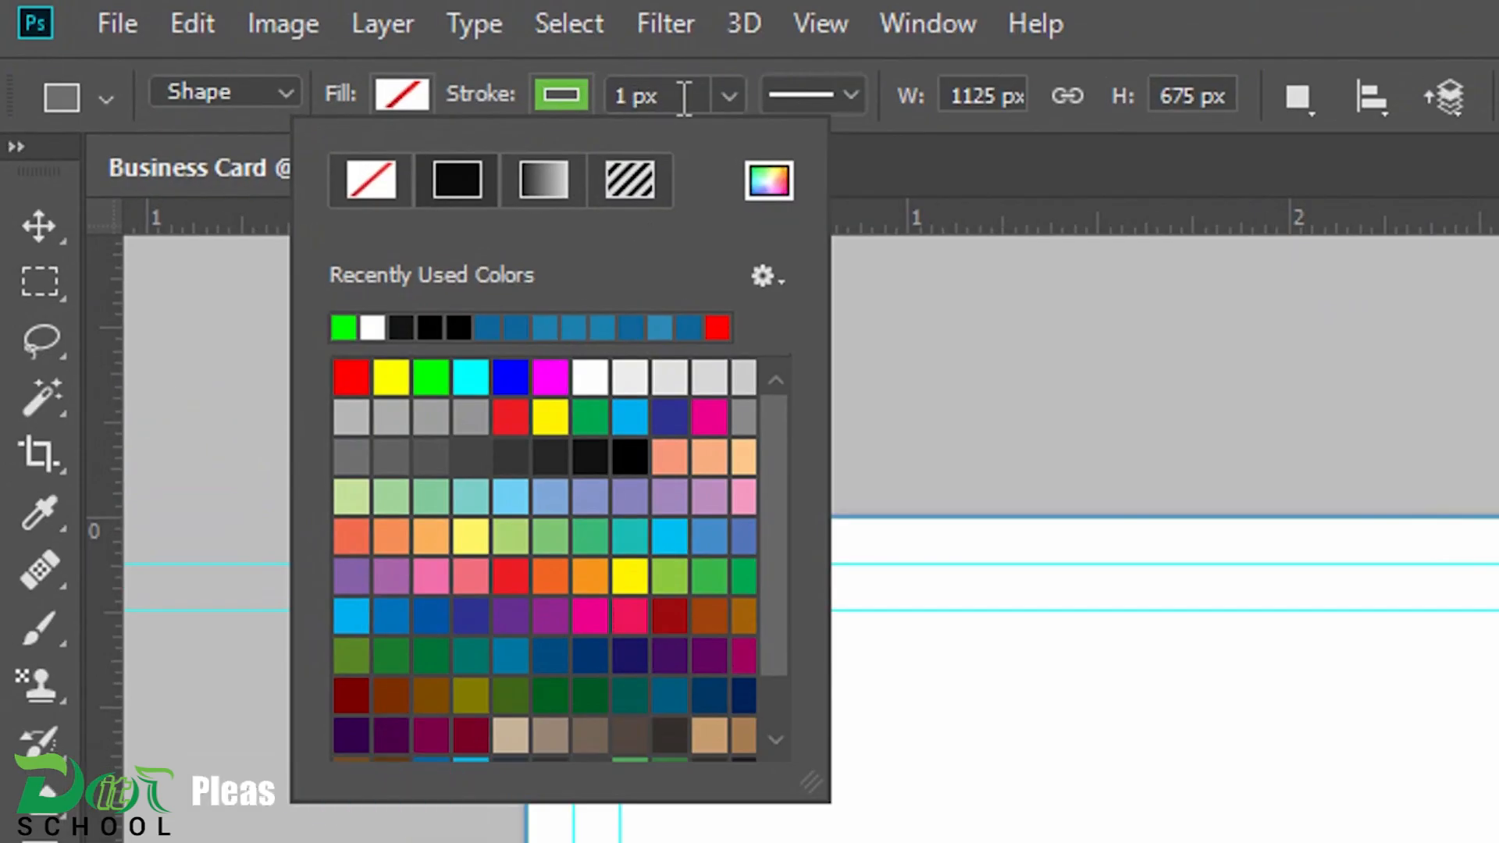
pyautogui.click(341, 49)
pyautogui.write('9pt')
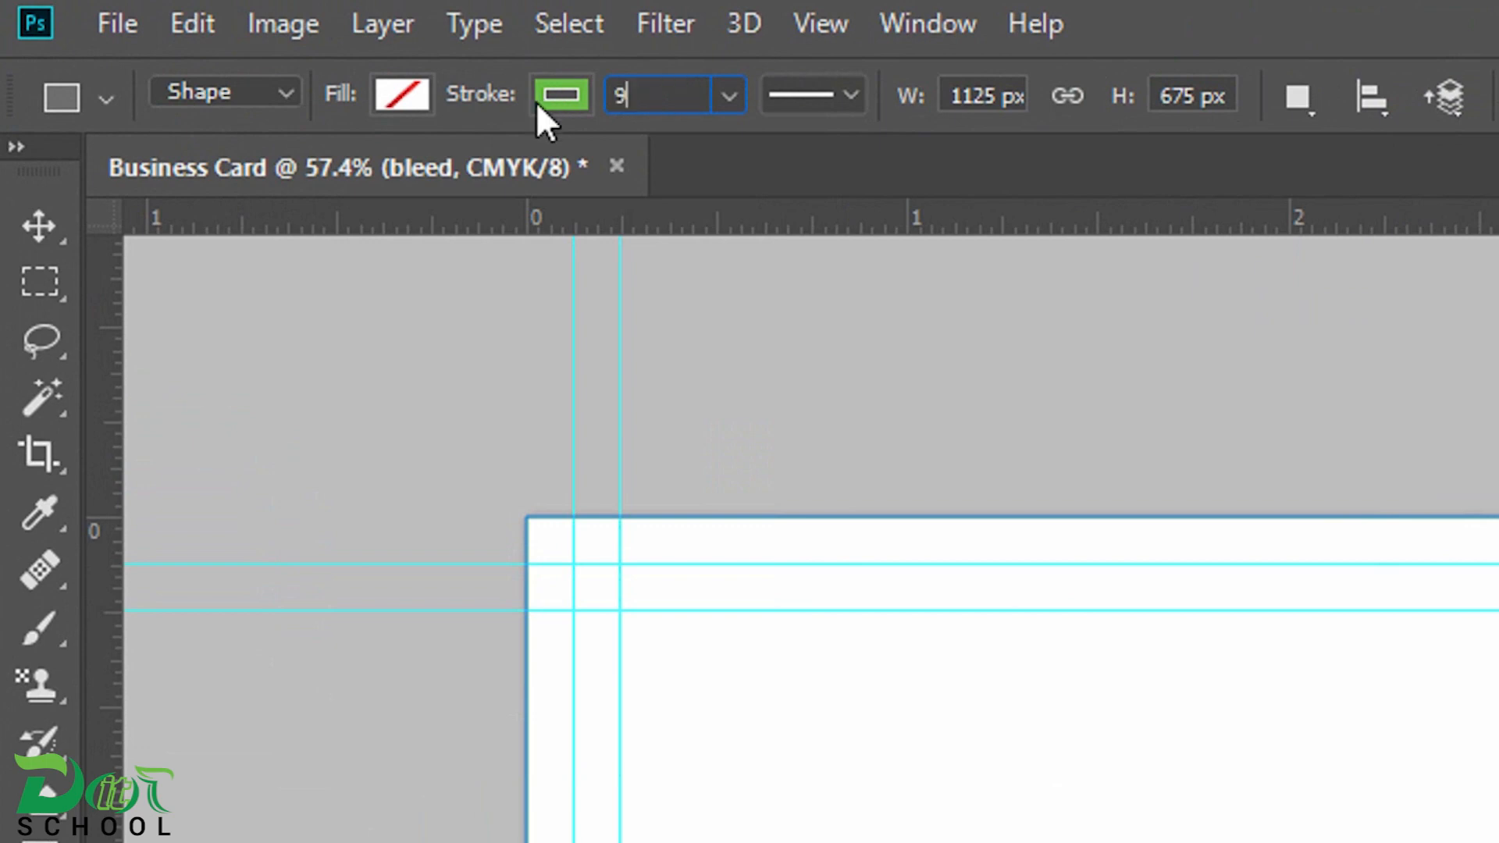
pyautogui.press('Return')
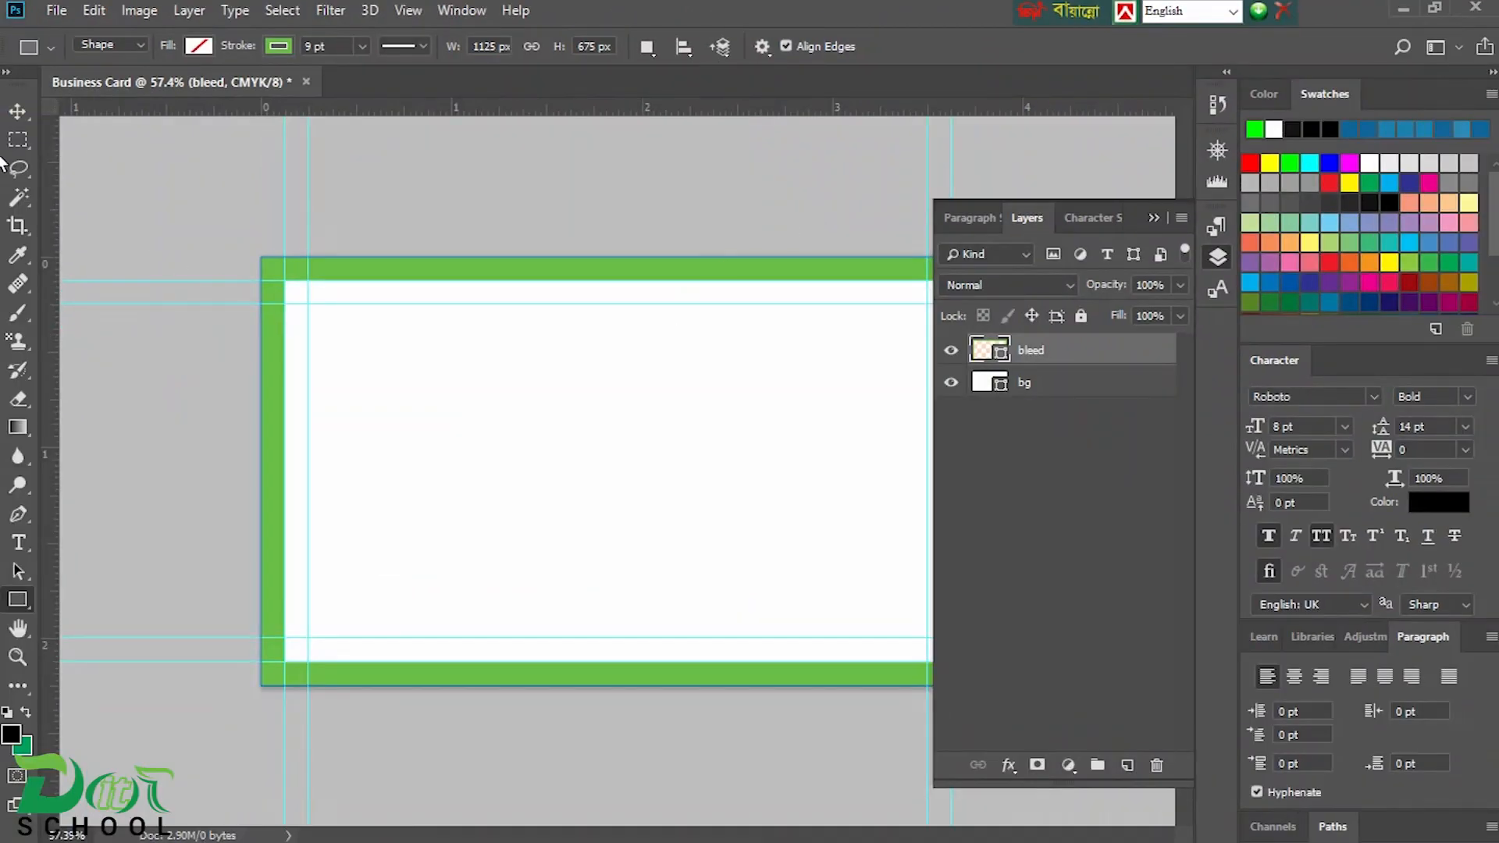
pyautogui.press('v')
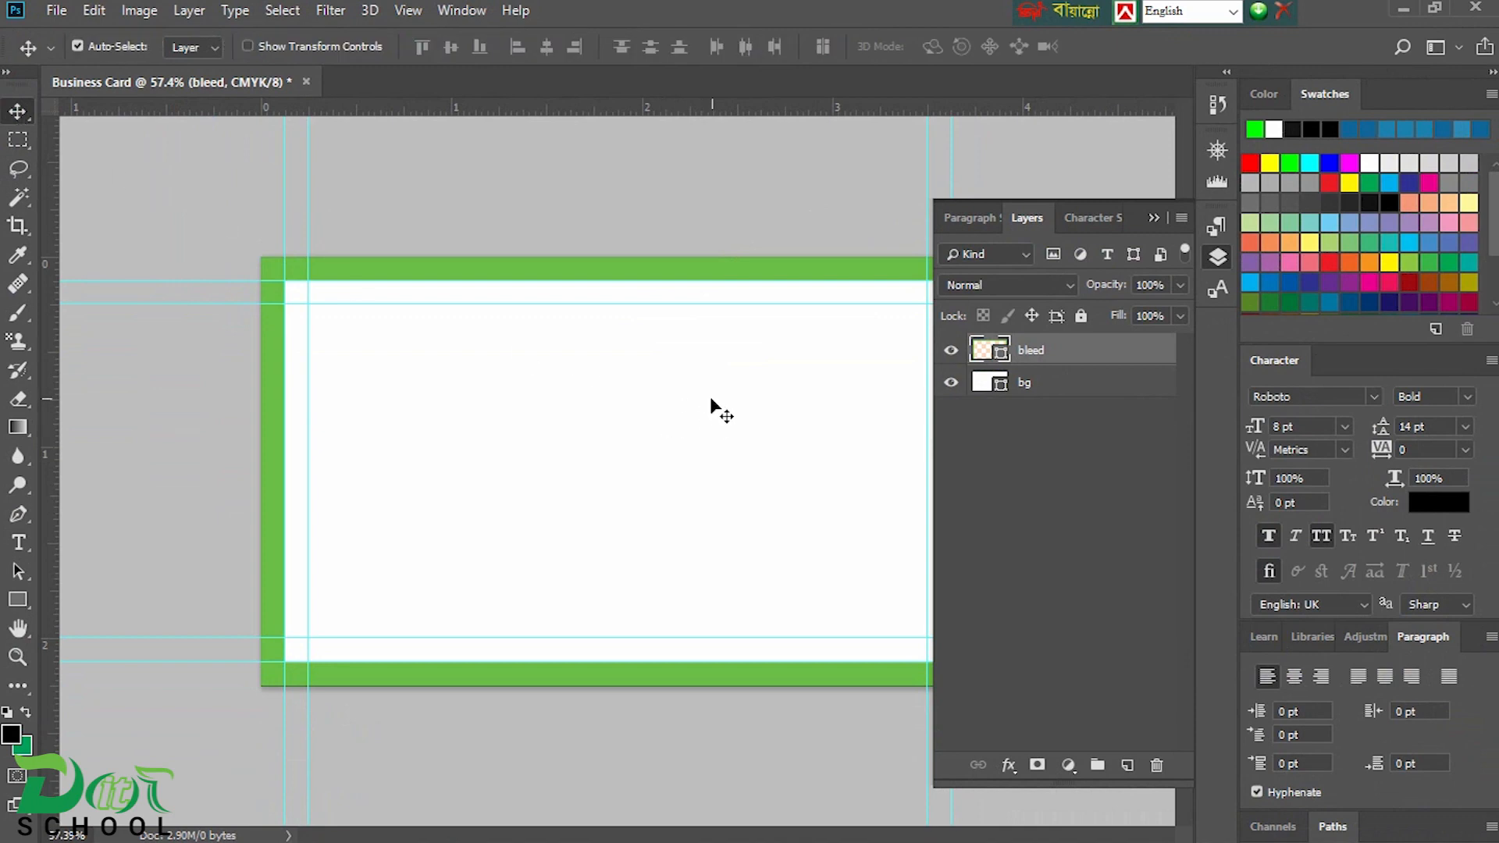
pyautogui.click(1152, 217)
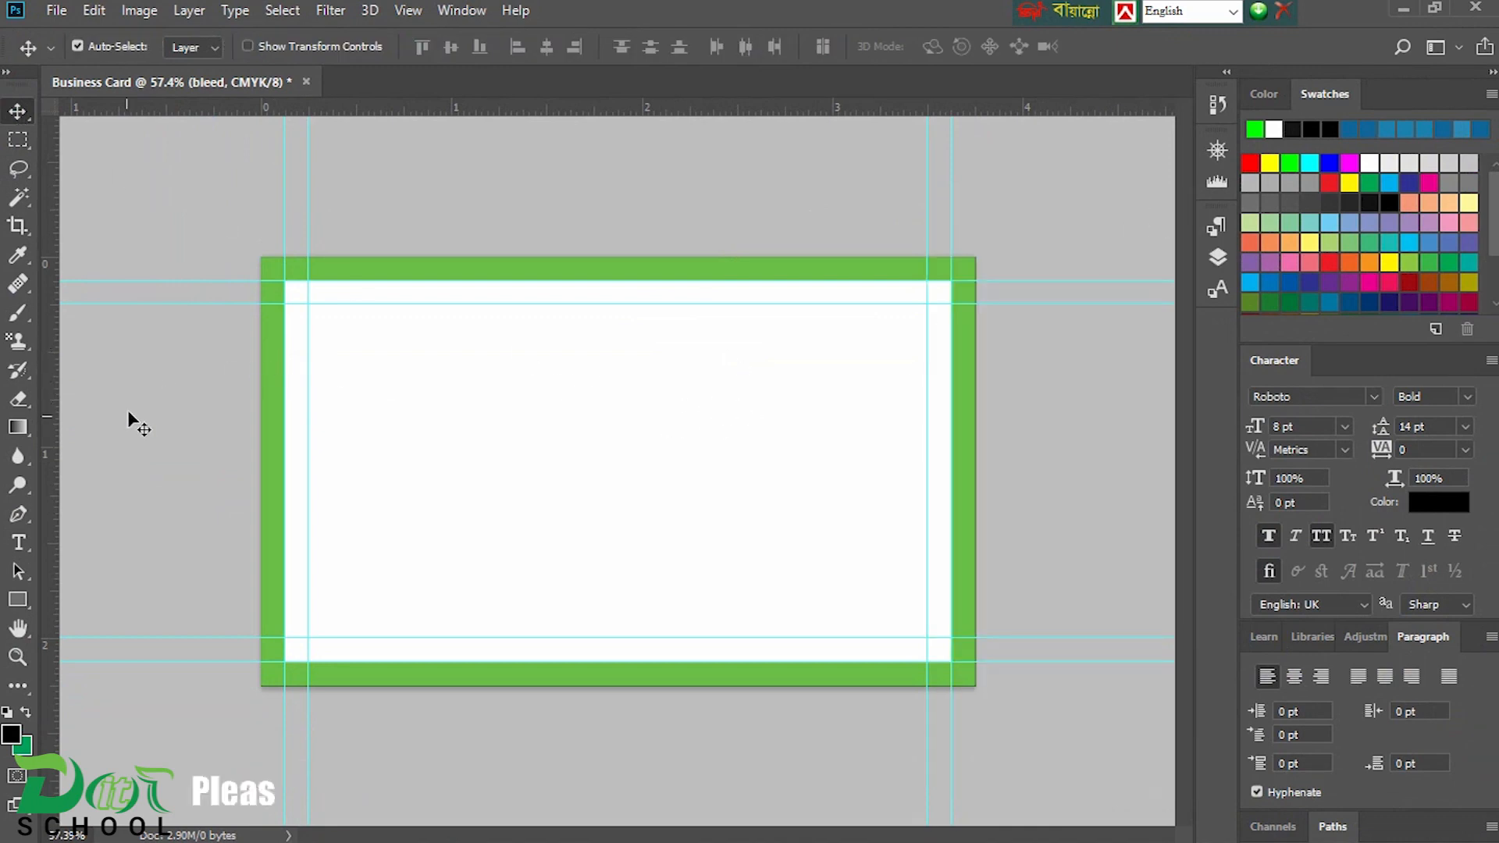
# - Draw a 1050 × 600 px rounded rectangle with a 35 px corner radius along the trim guides
pyautogui.moveTo(32, 599); pyautogui.dragTo(88, 621)
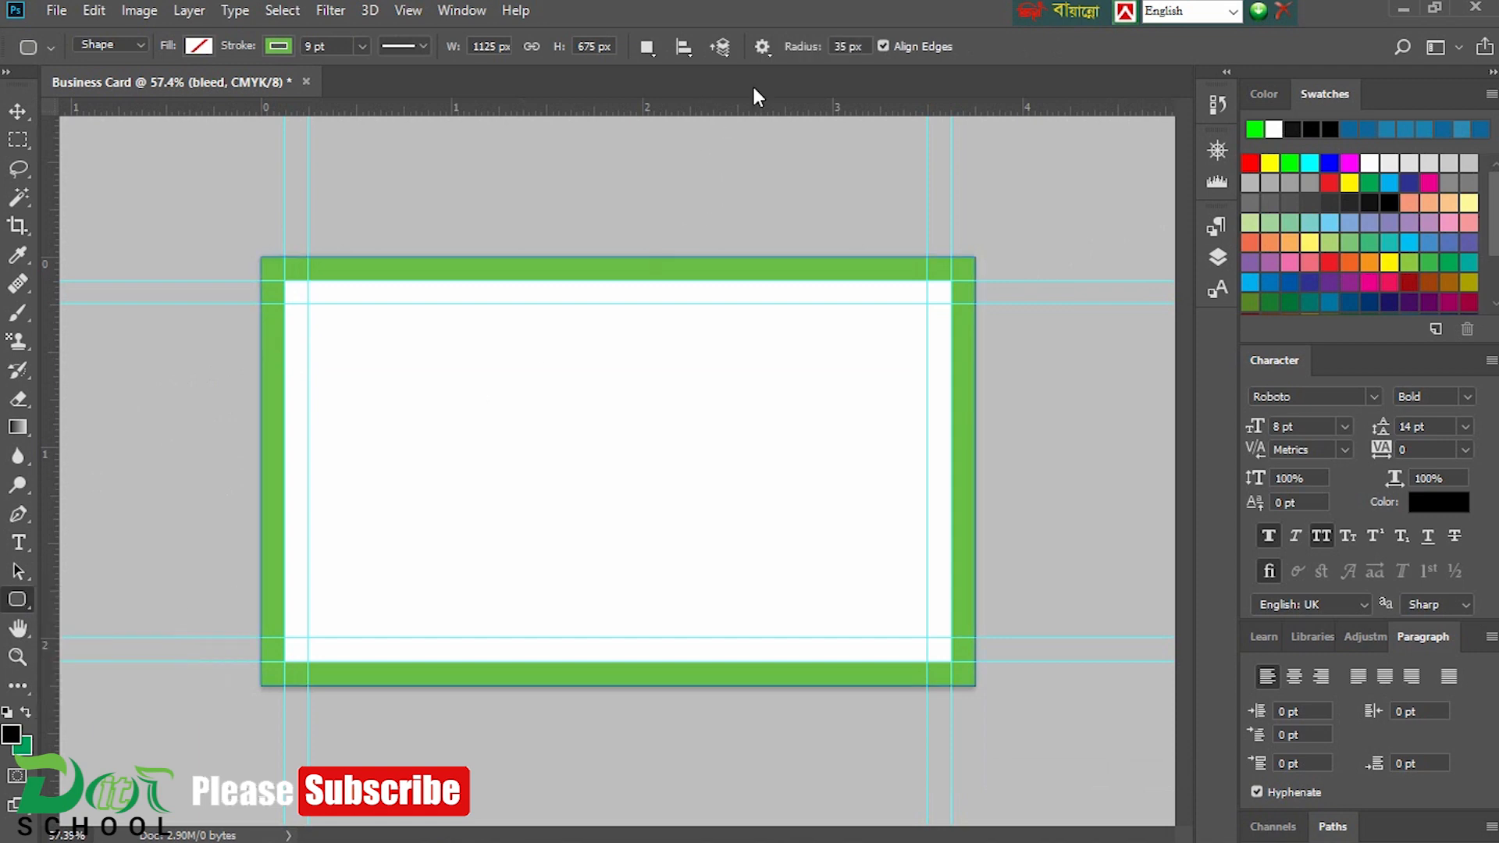
pyautogui.click(847, 46)
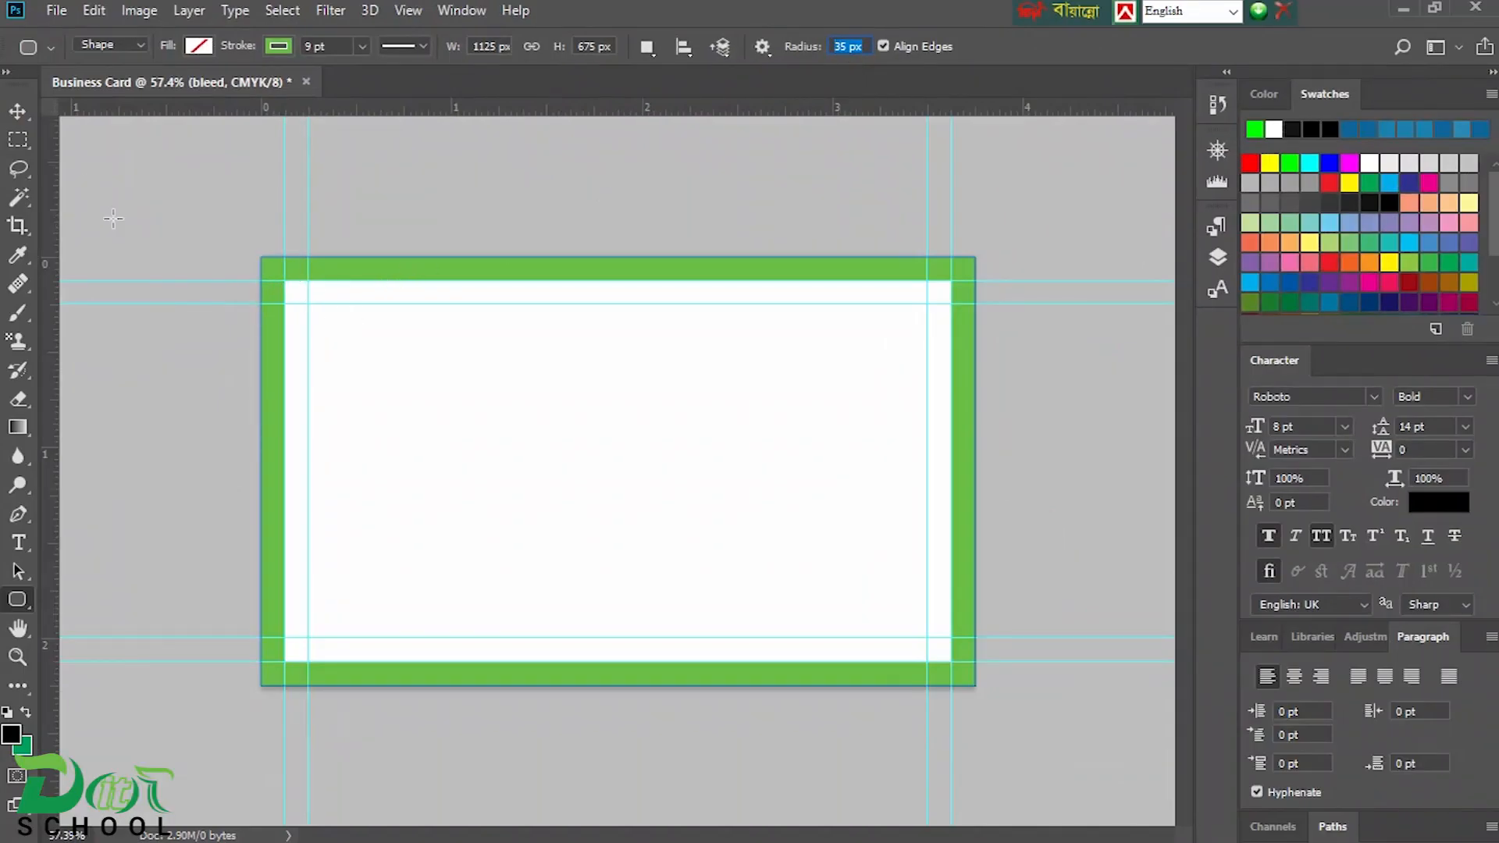
pyautogui.click(17, 111)
pyautogui.scroll(3, 446, 392)
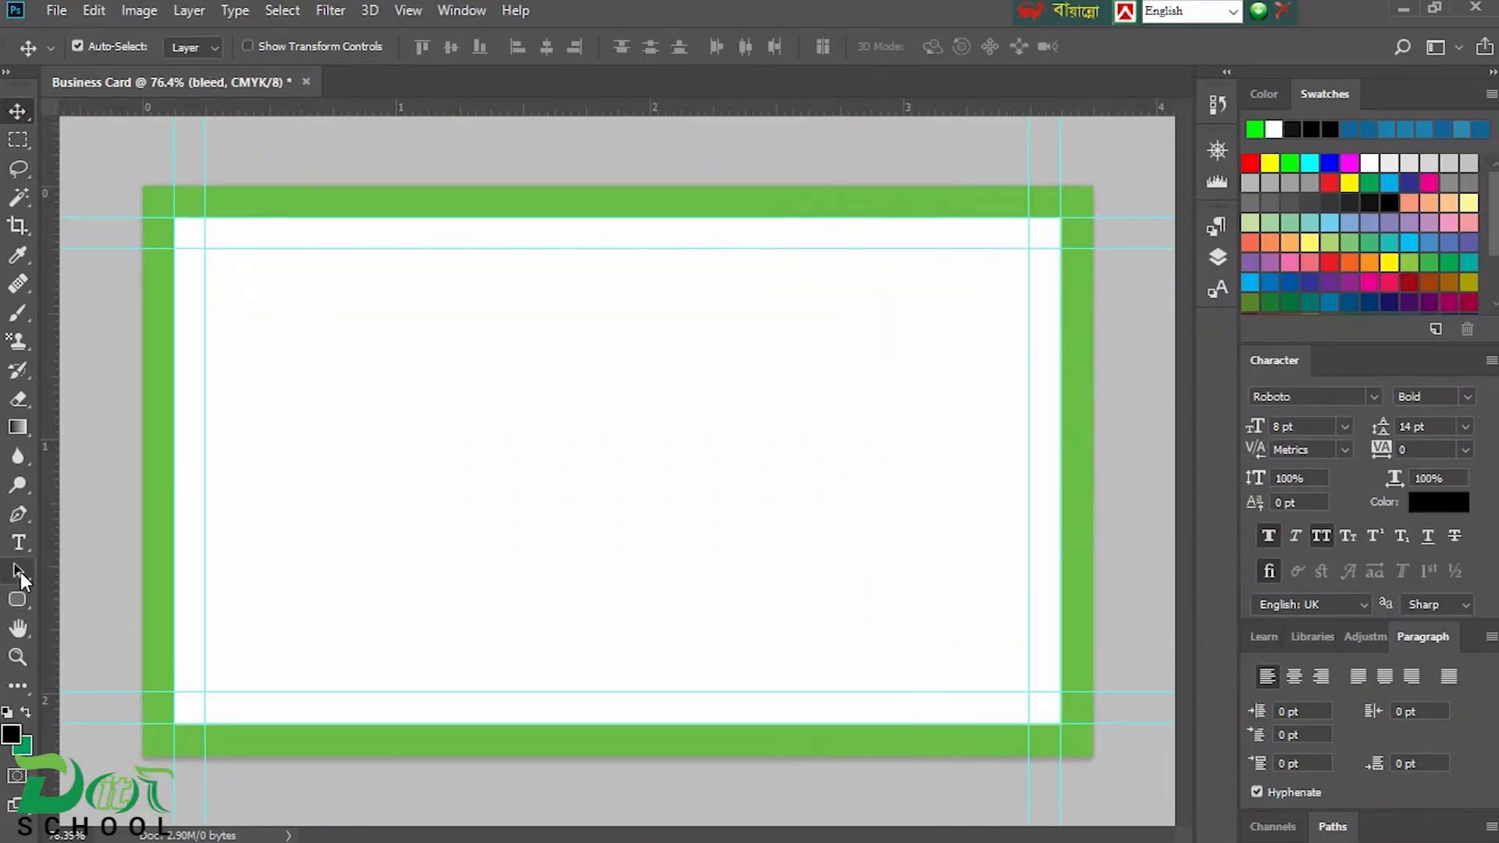
pyautogui.click(17, 600)
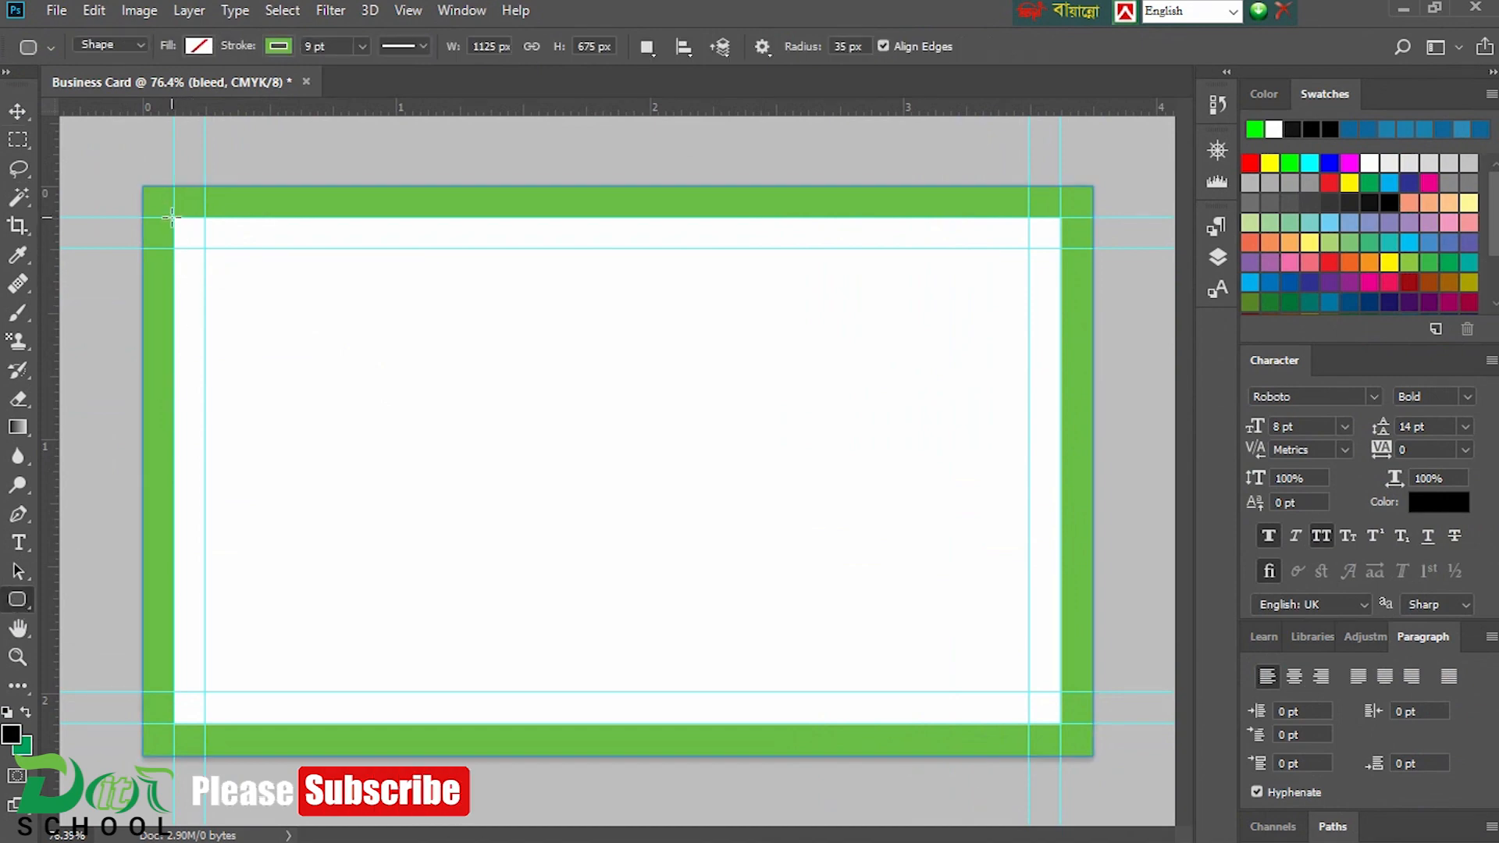
pyautogui.moveTo(175, 217)
pyautogui.mouseDown()
pyautogui.moveTo(412, 401)
pyautogui.moveTo(1060, 722)
pyautogui.mouseUp()
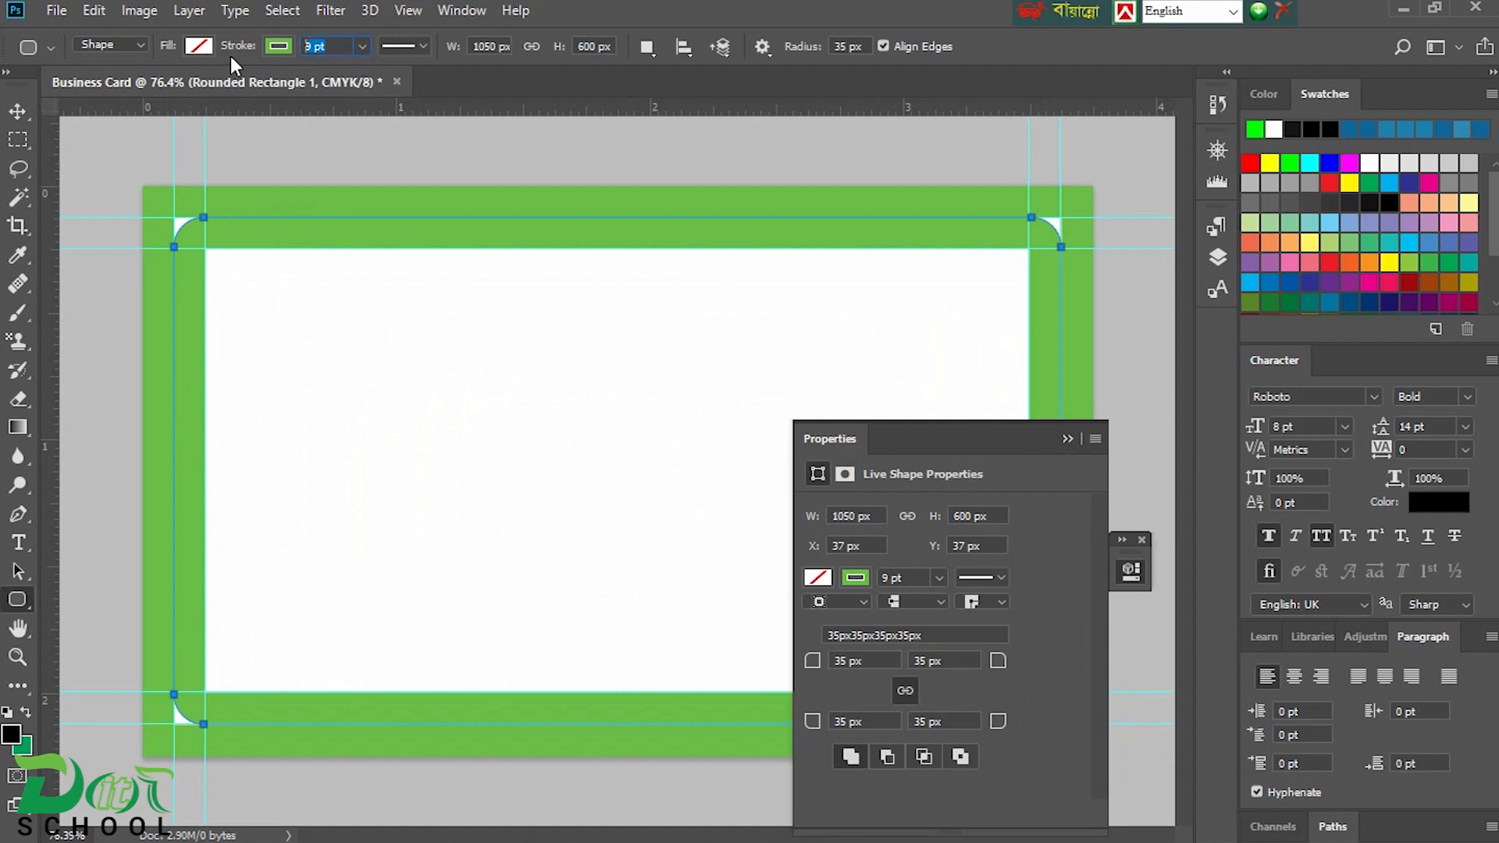
# - Set the rounded rectangle's stroke to 1 pt
pyautogui.write('1')
pyautogui.press('Return')
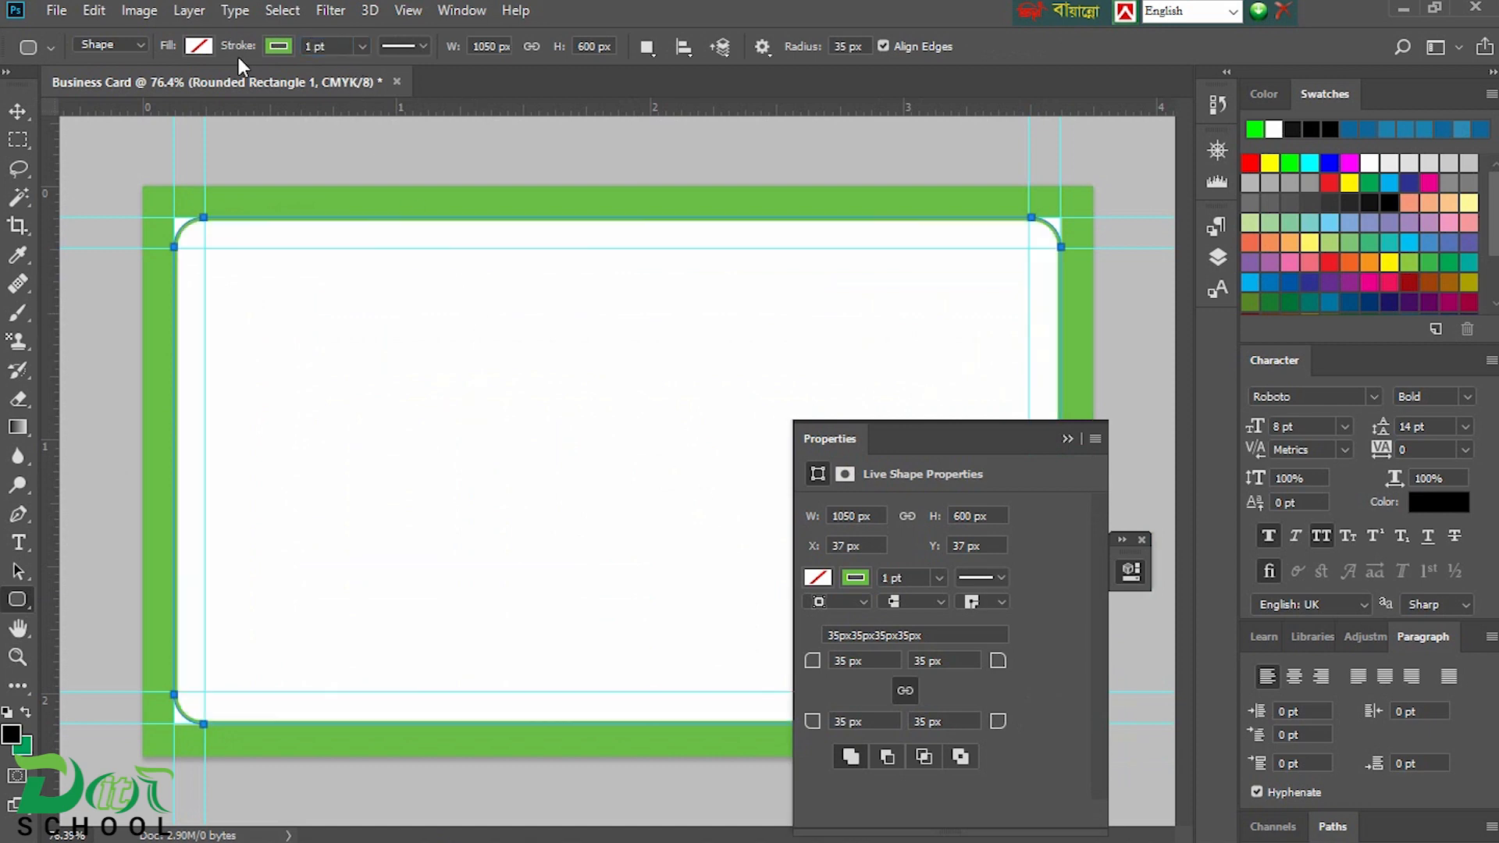
pyautogui.click(18, 113)
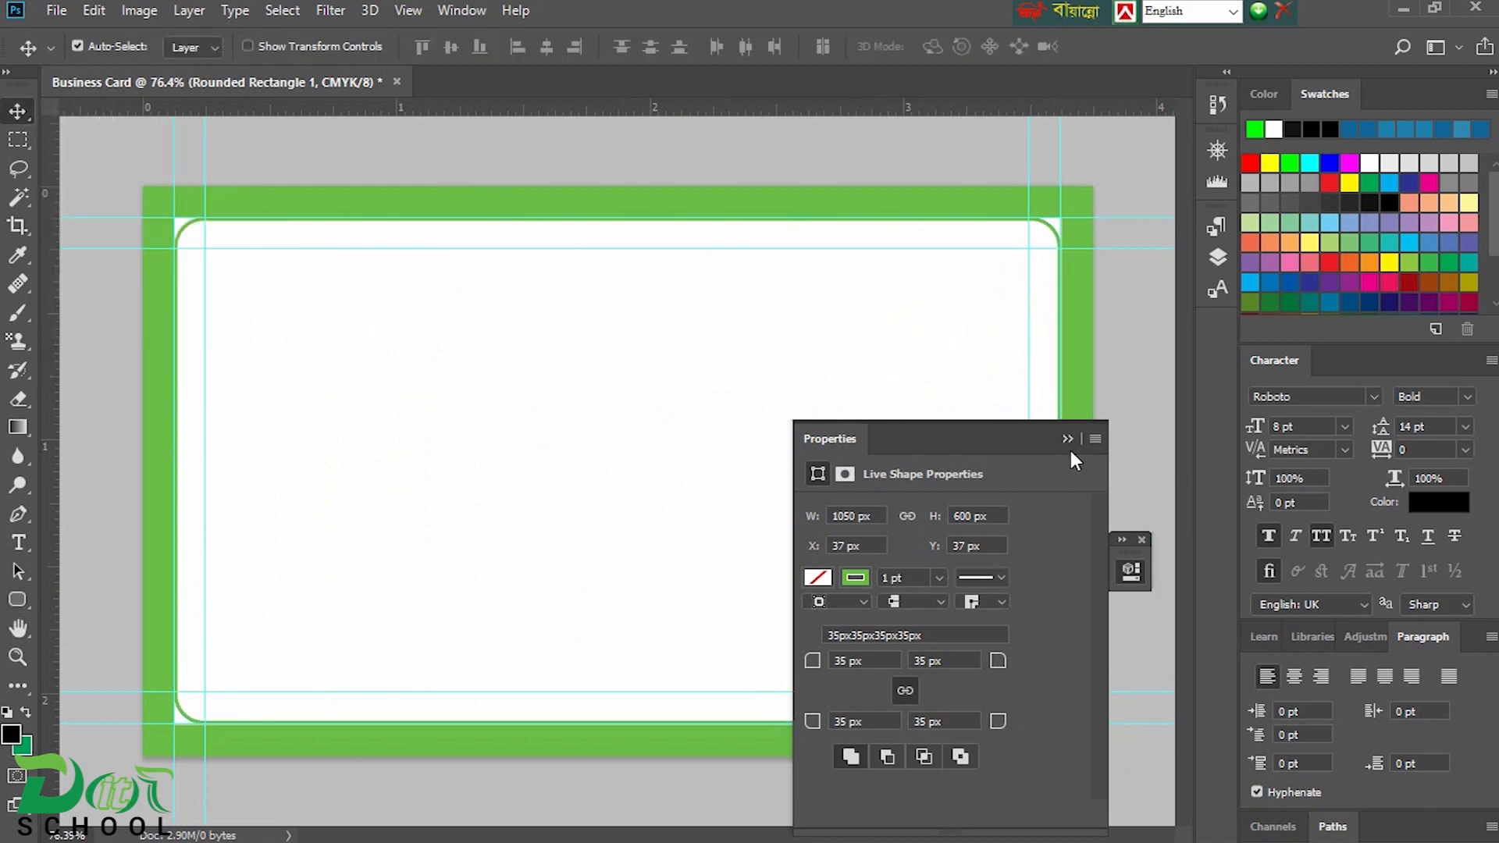
pyautogui.click(17, 603)
pyautogui.click(17, 114)
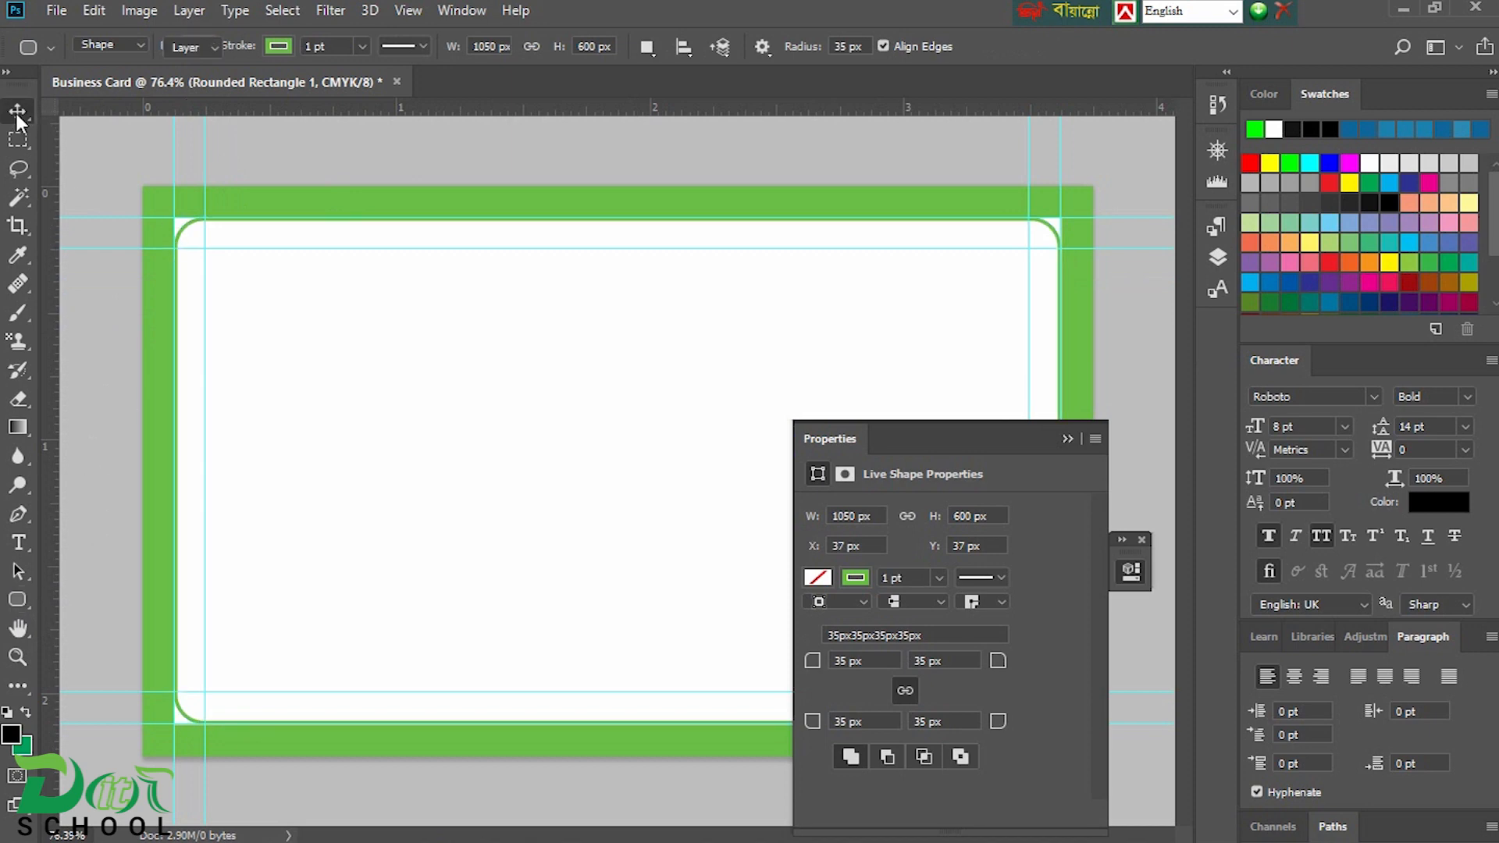
pyautogui.click(392, 317)
pyautogui.click(1067, 439)
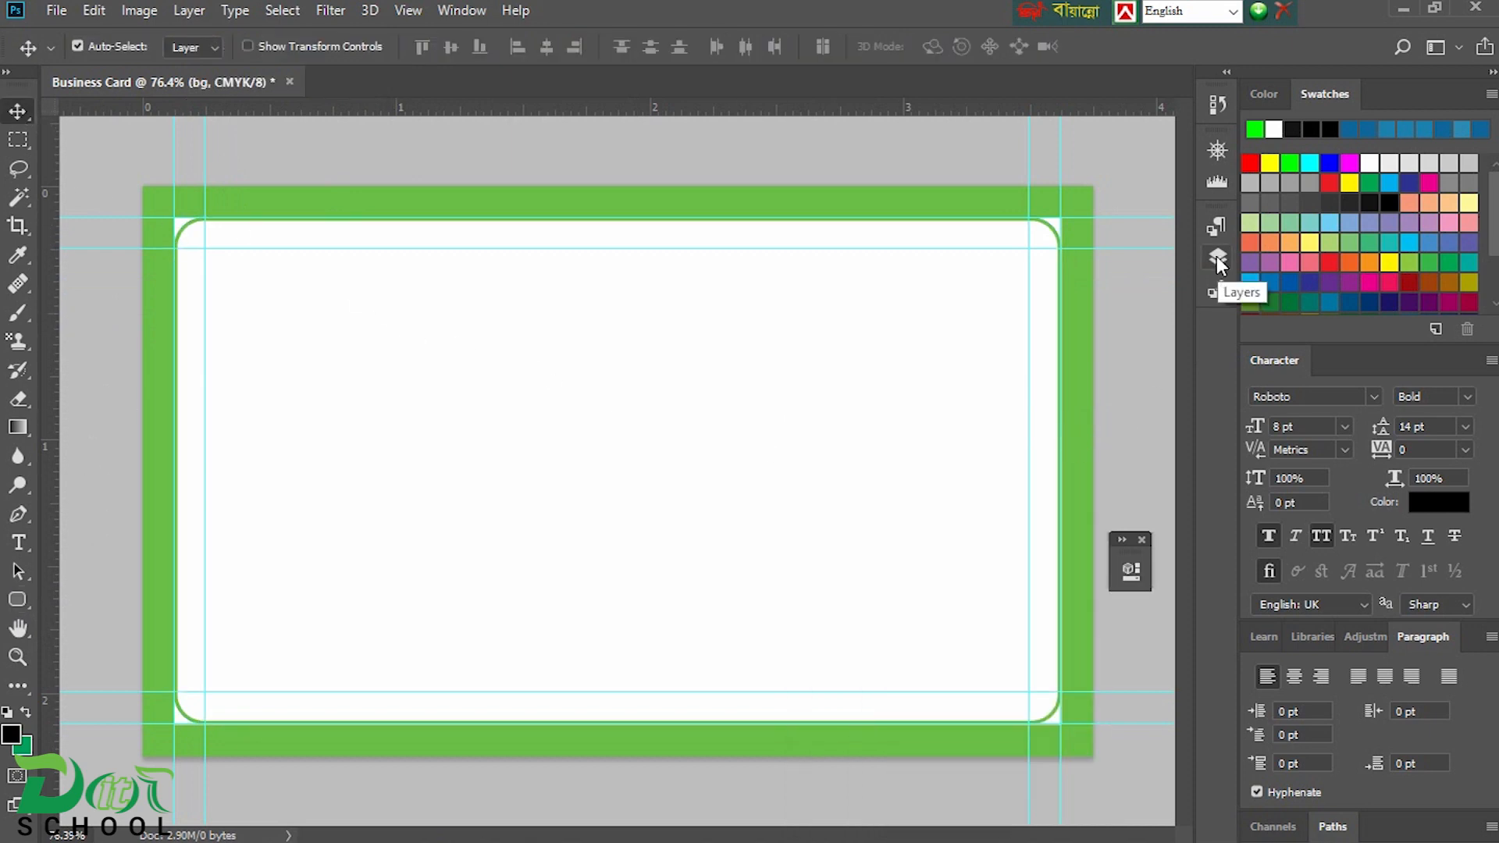
# - Group the rounded rectangle and bleed layers and name the group bleed
pyautogui.click(1217, 257)
pyautogui.click(1060, 357)
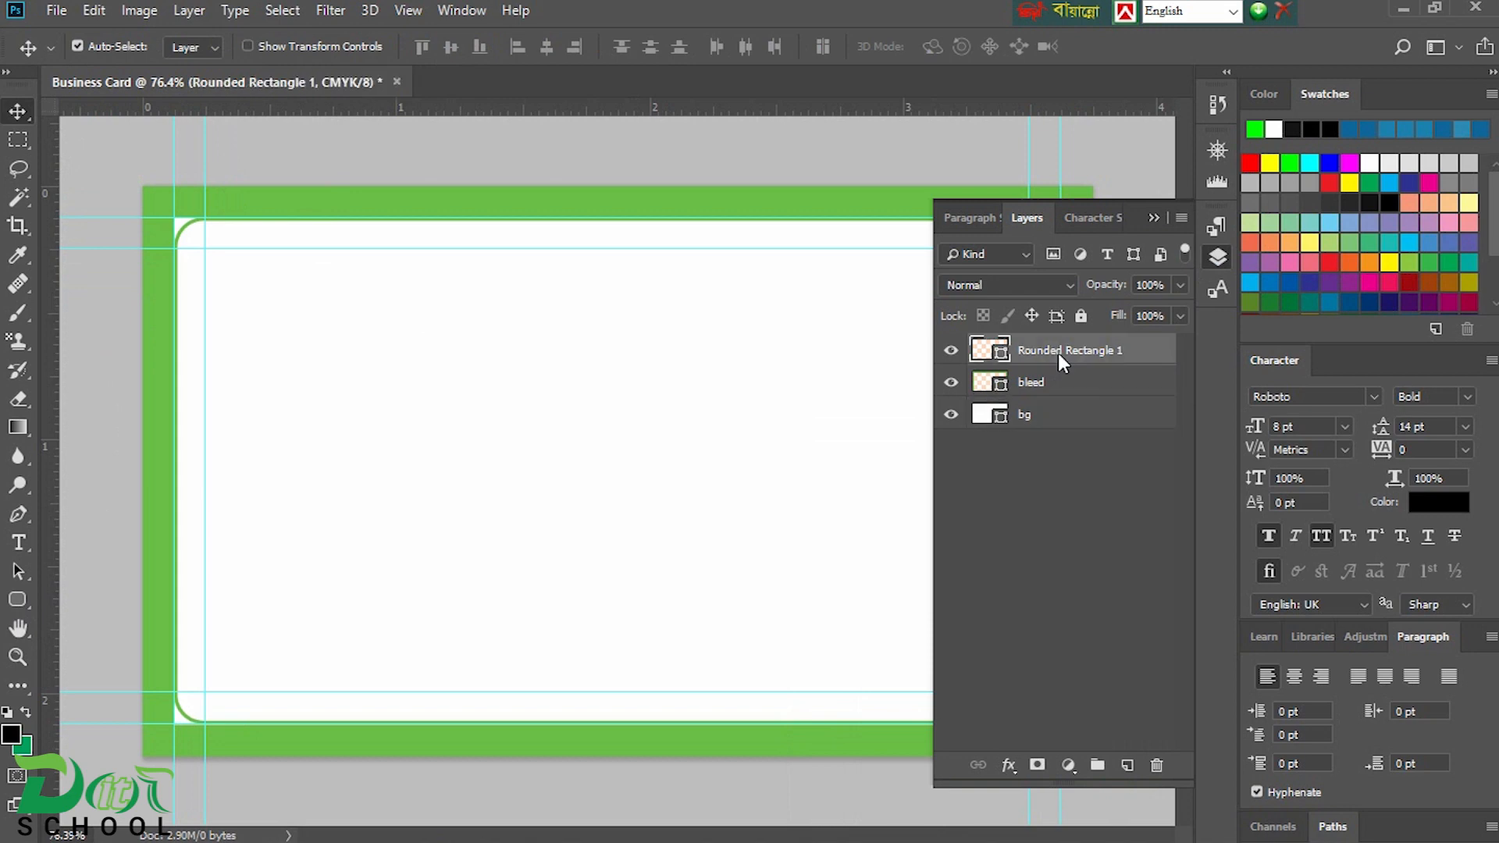
pyautogui.keyDown('shift'); pyautogui.click(1052, 394); pyautogui.keyUp('shift')
pyautogui.hotkey('ctrl', 'g')
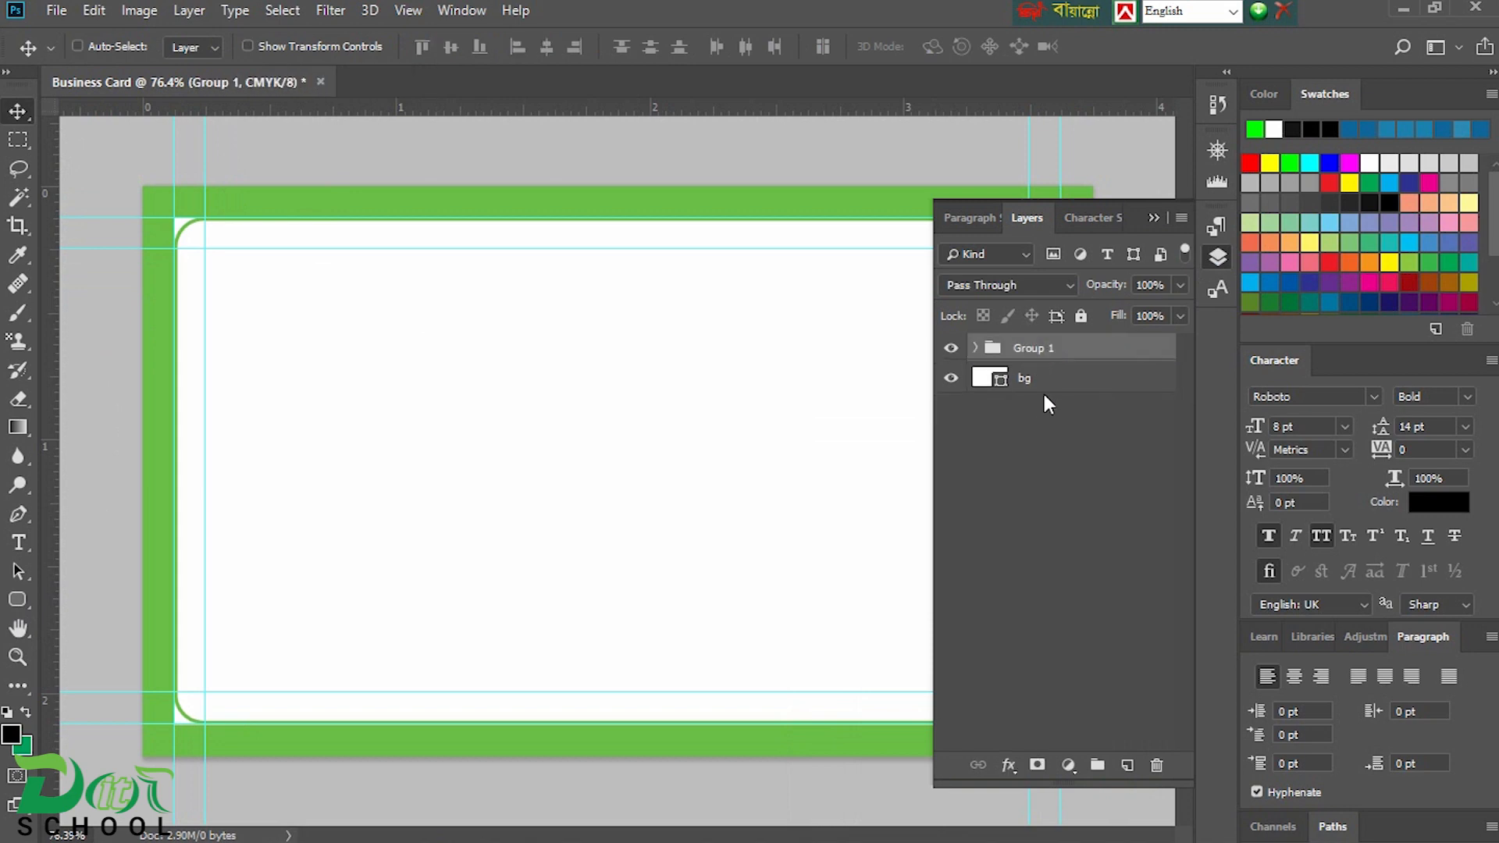
pyautogui.doubleClick(1049, 348)
pyautogui.click(1059, 429)
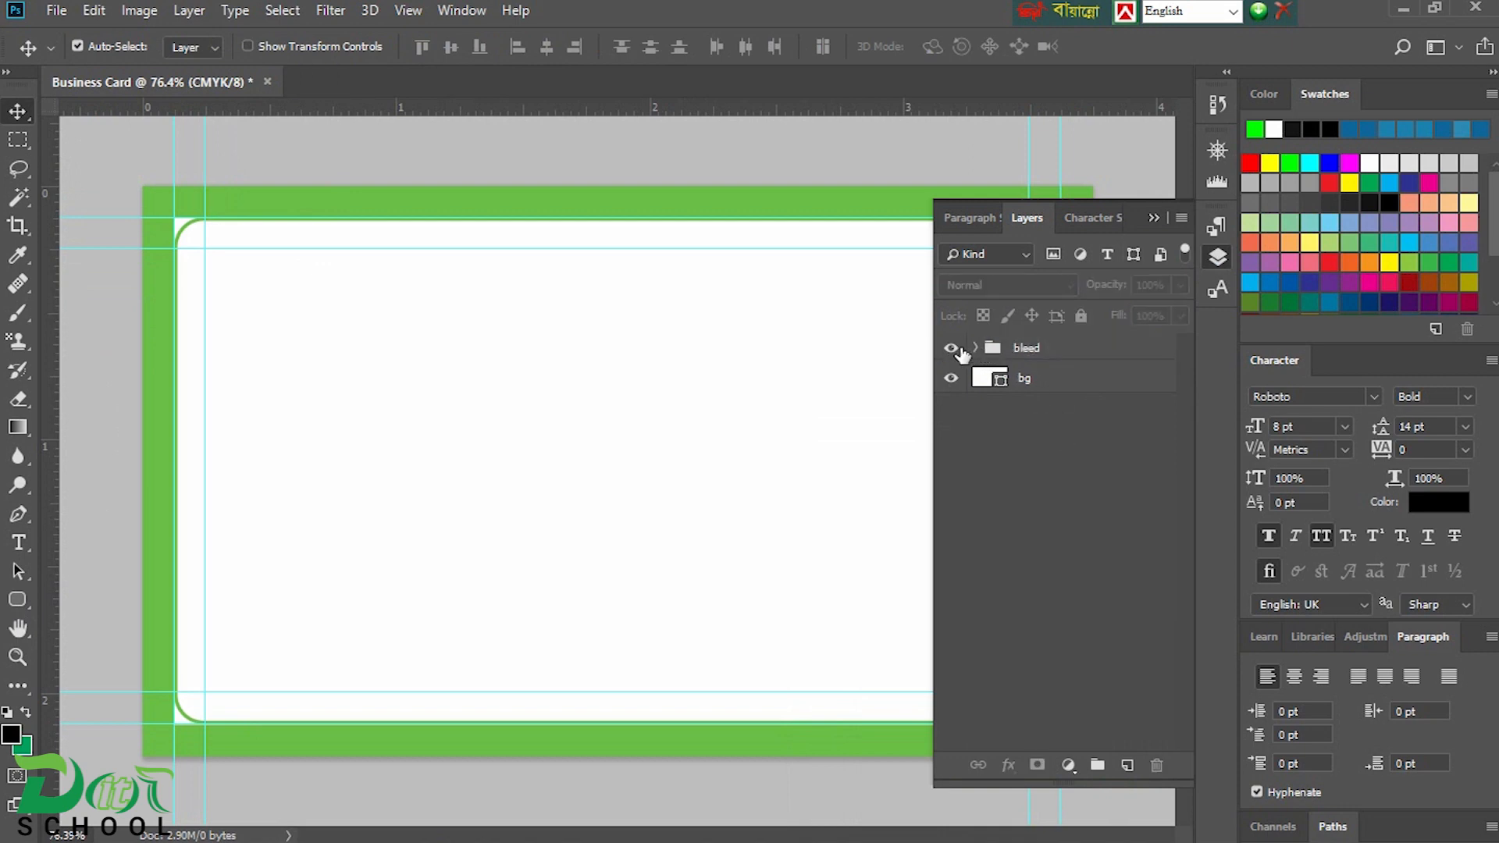
# - Give the bleed group a green colour label and hide the group
pyautogui.rightClick(962, 354)
pyautogui.click(1007, 478)
pyautogui.click(952, 349)
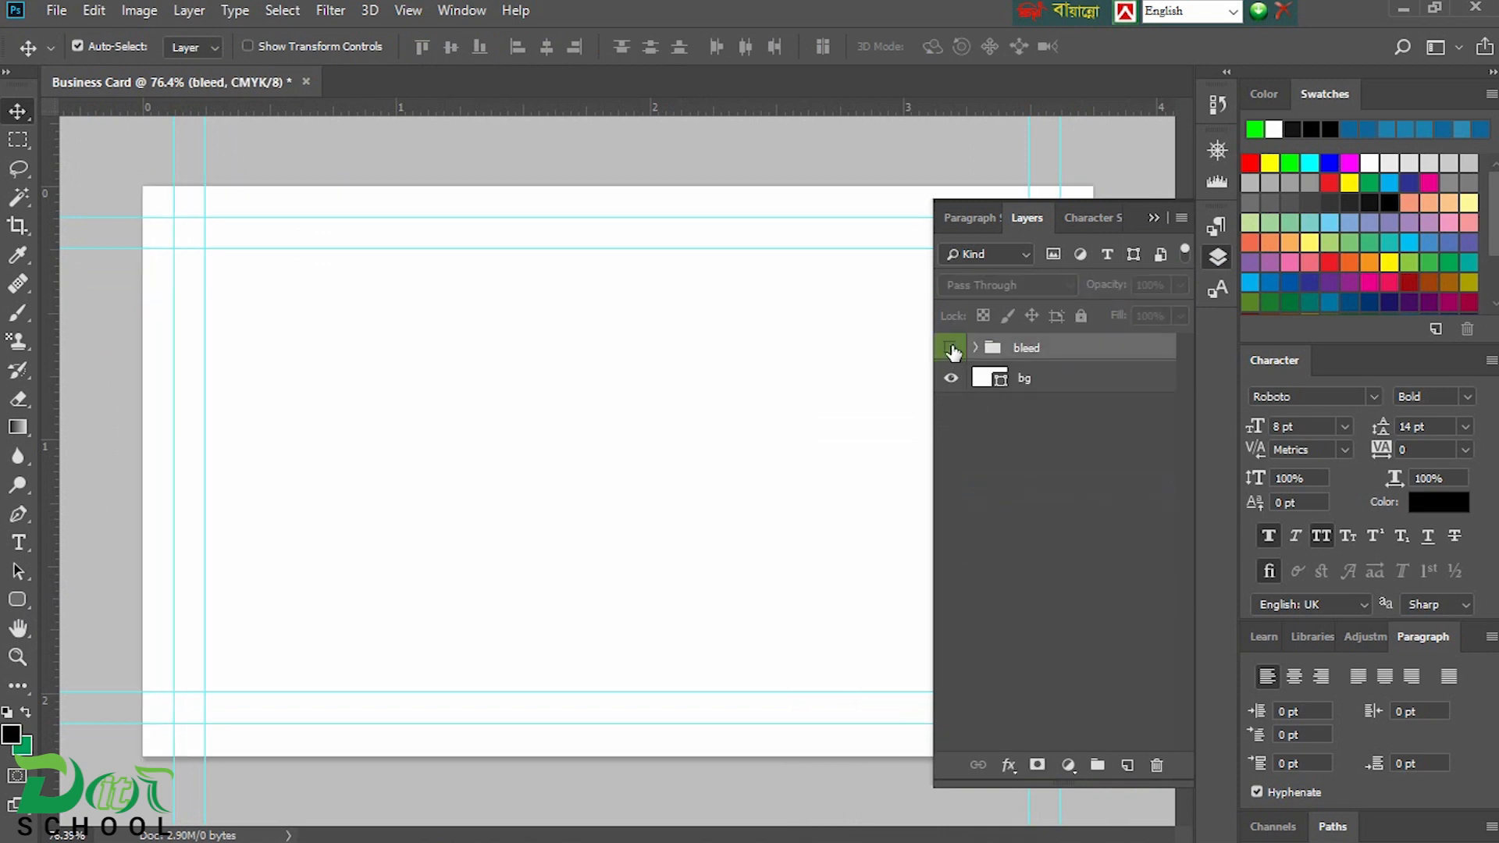
pyautogui.click(1153, 219)
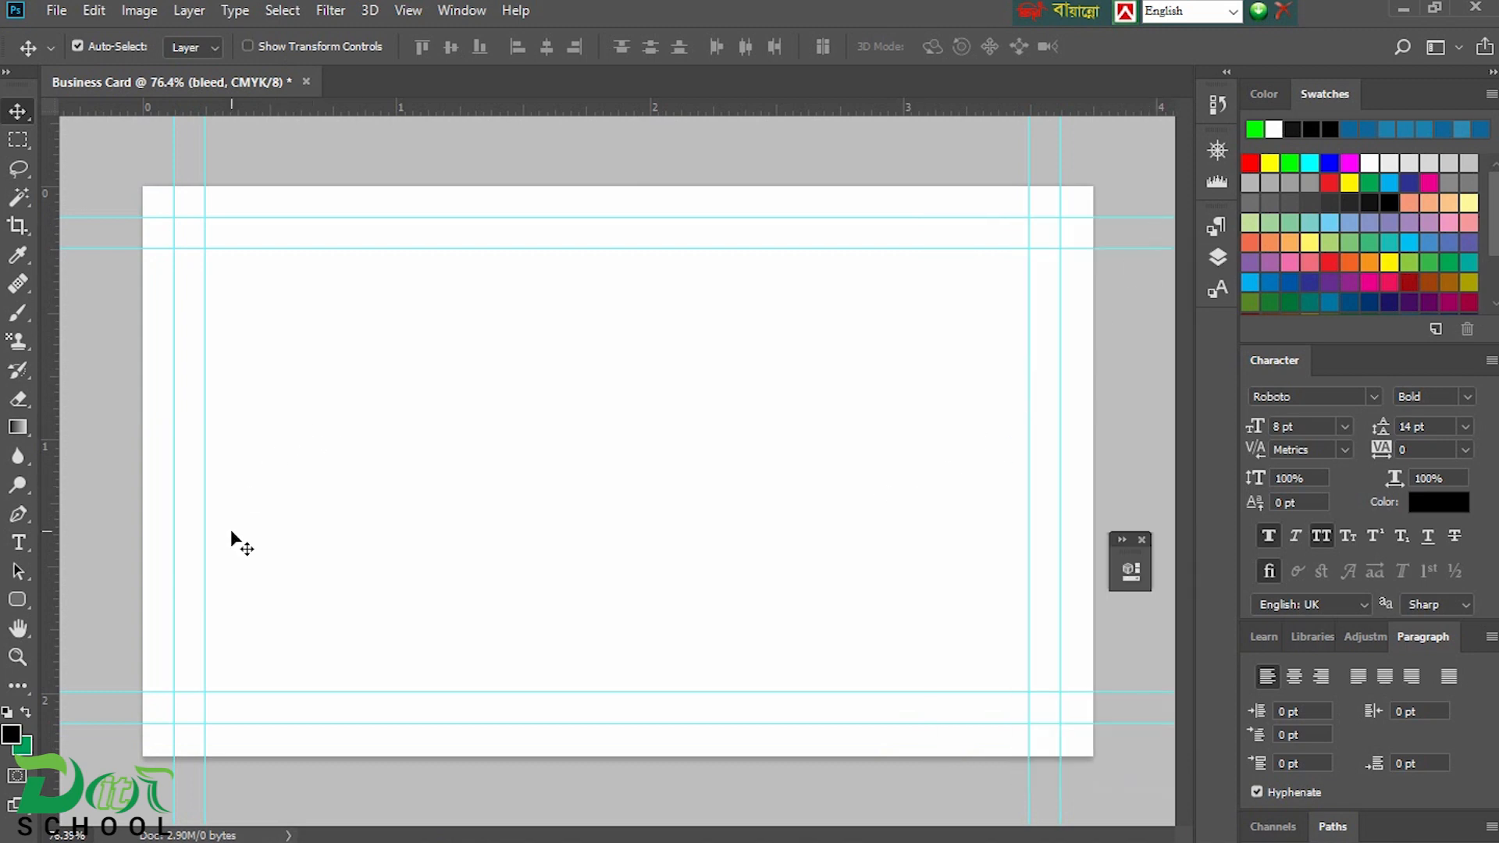
# - Draw a thin black rectangle of about 610 × 19 px along the lower trim guide, starting at the card's left edge
pyautogui.click(18, 599)
pyautogui.rightClick(18, 599)
pyautogui.click(78, 606)
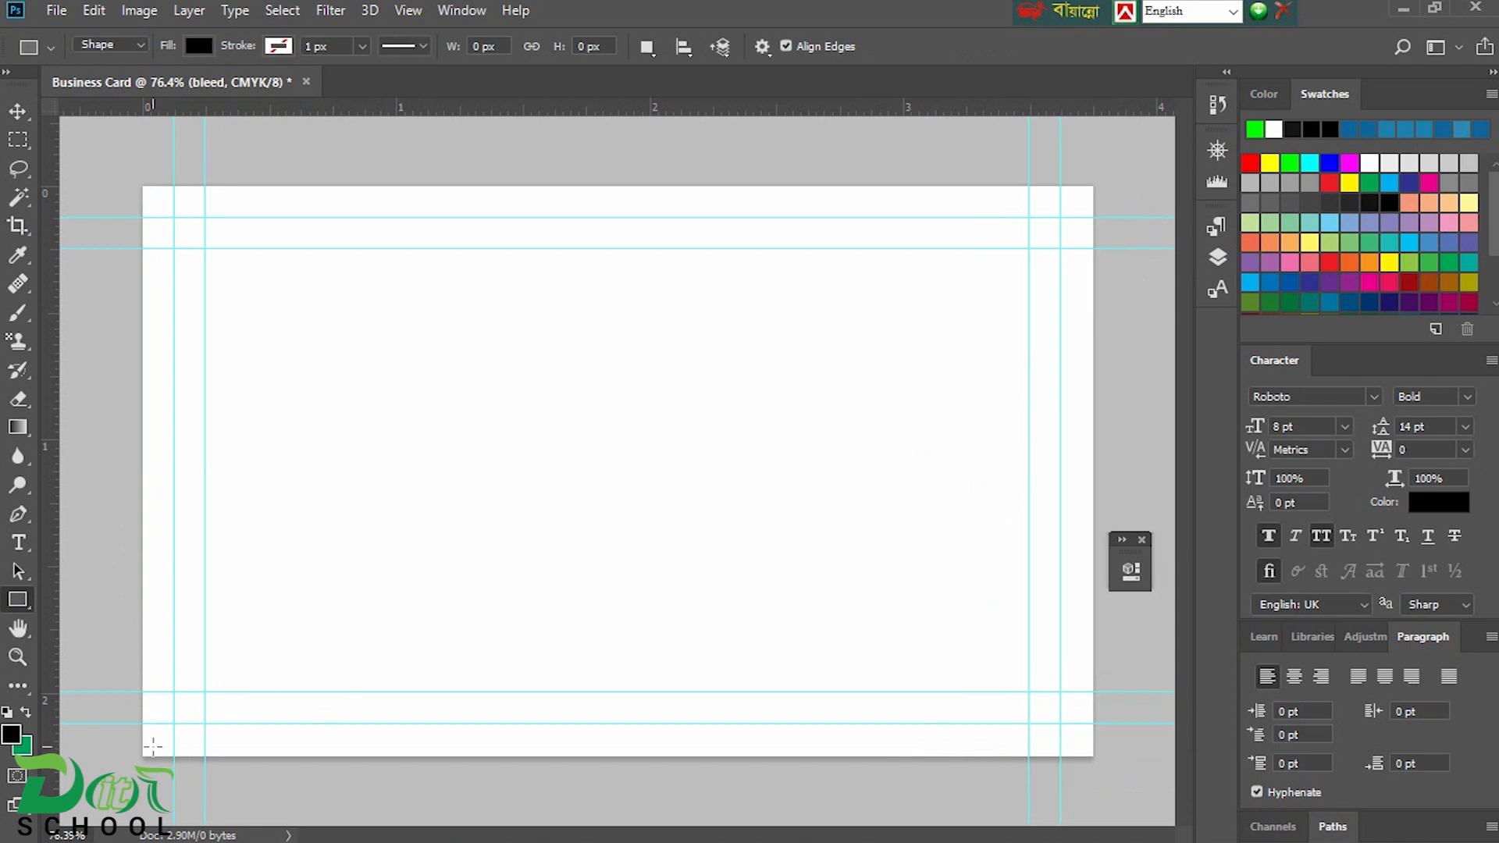
pyautogui.moveTo(129, 739); pyautogui.dragTo(645, 725)
pyautogui.click(1066, 438)
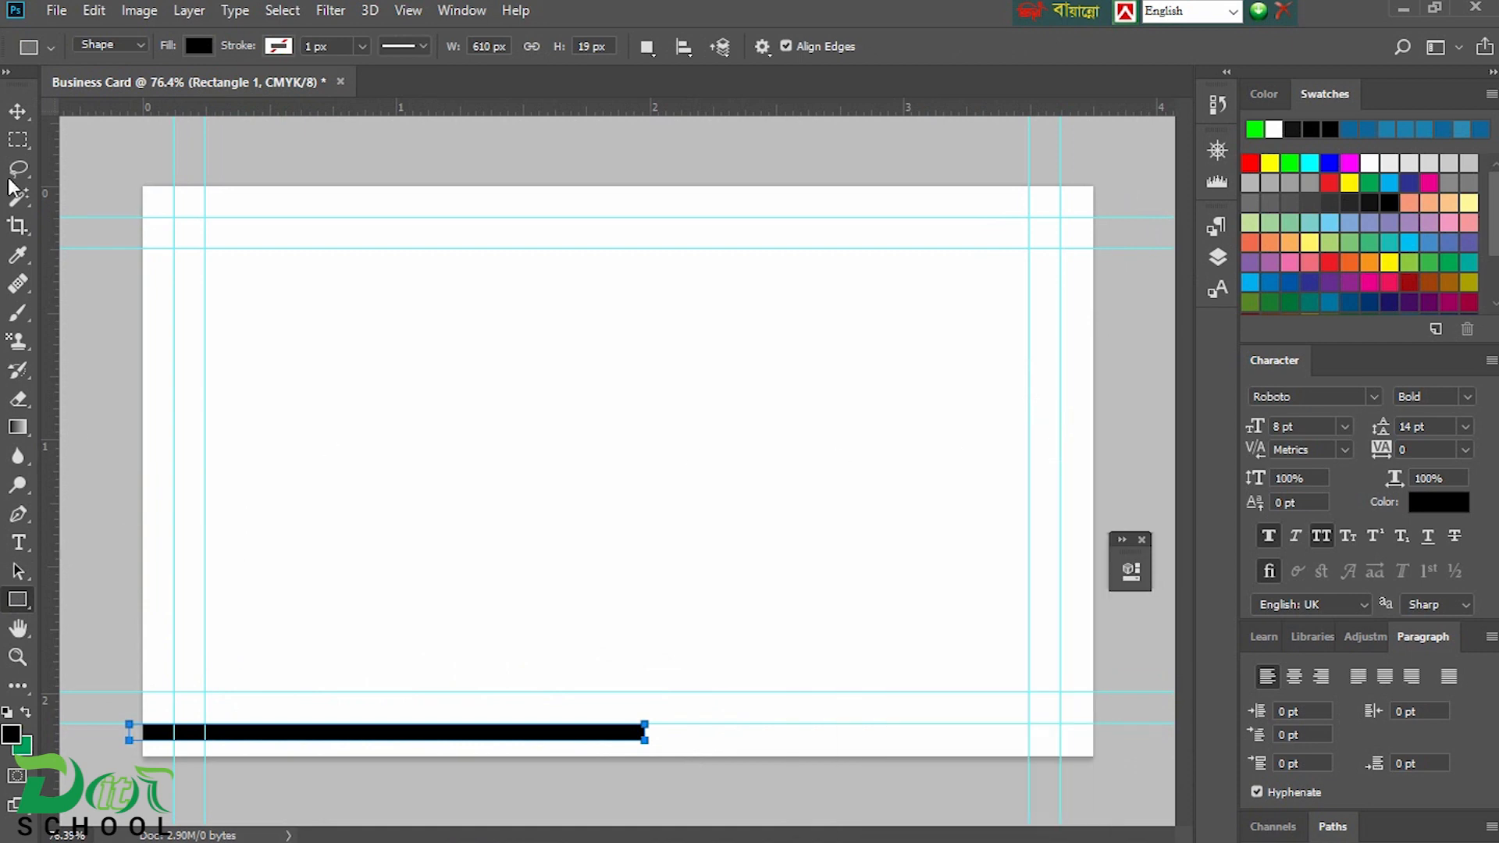
# - Rotate the thin bar into a rising diagonal, move it to the card's lower-left corner and apply the transform
pyautogui.click(17, 110)
pyautogui.hotkey('ctrl', 't')
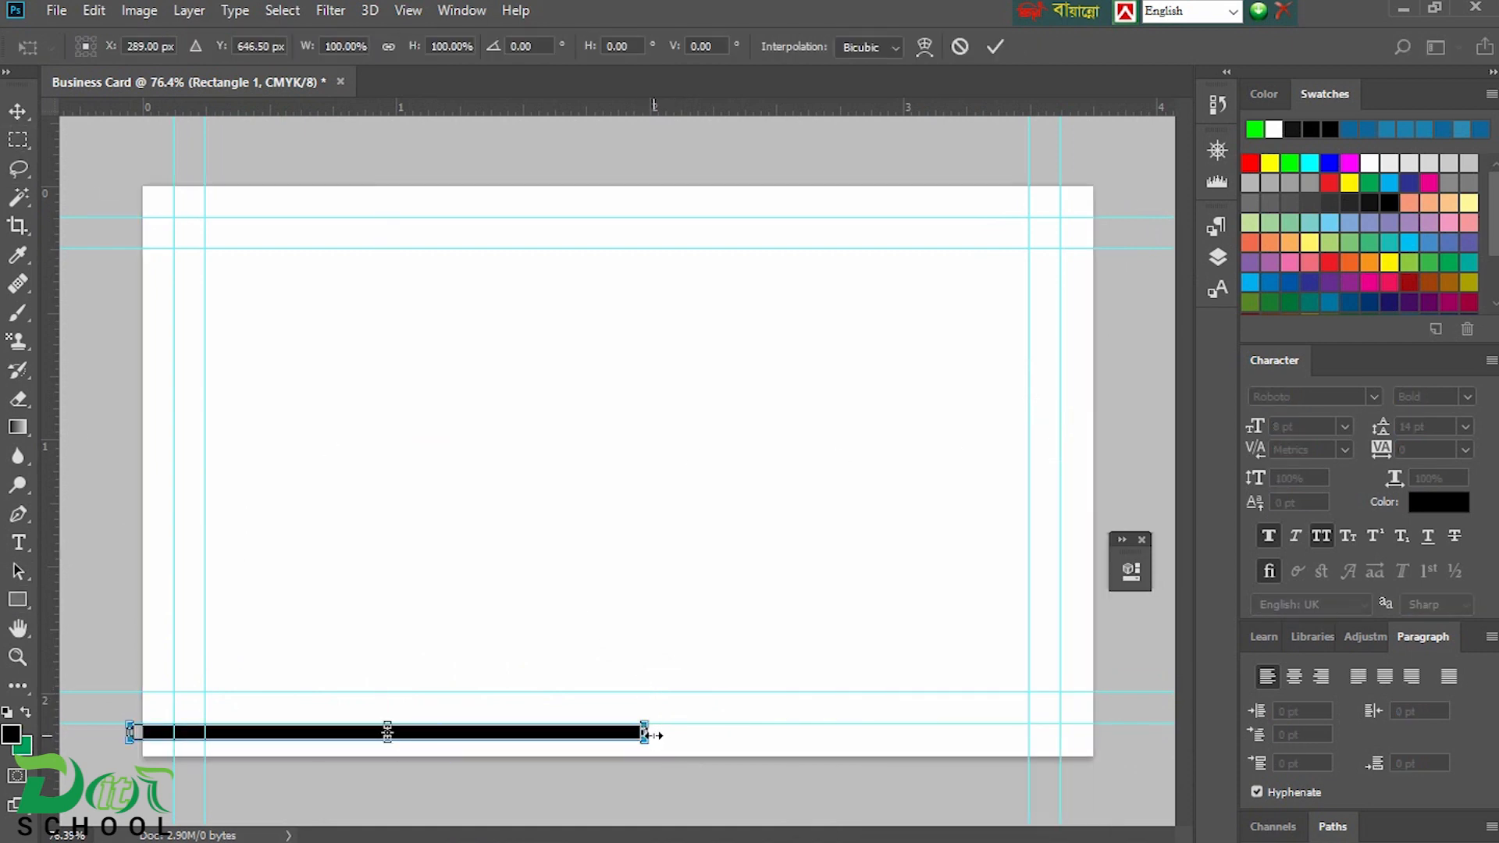
pyautogui.moveTo(670, 734); pyautogui.dragTo(589, 490)
pyautogui.moveTo(511, 594); pyautogui.dragTo(329, 500)
pyautogui.click(19, 599)
pyautogui.press('Return')
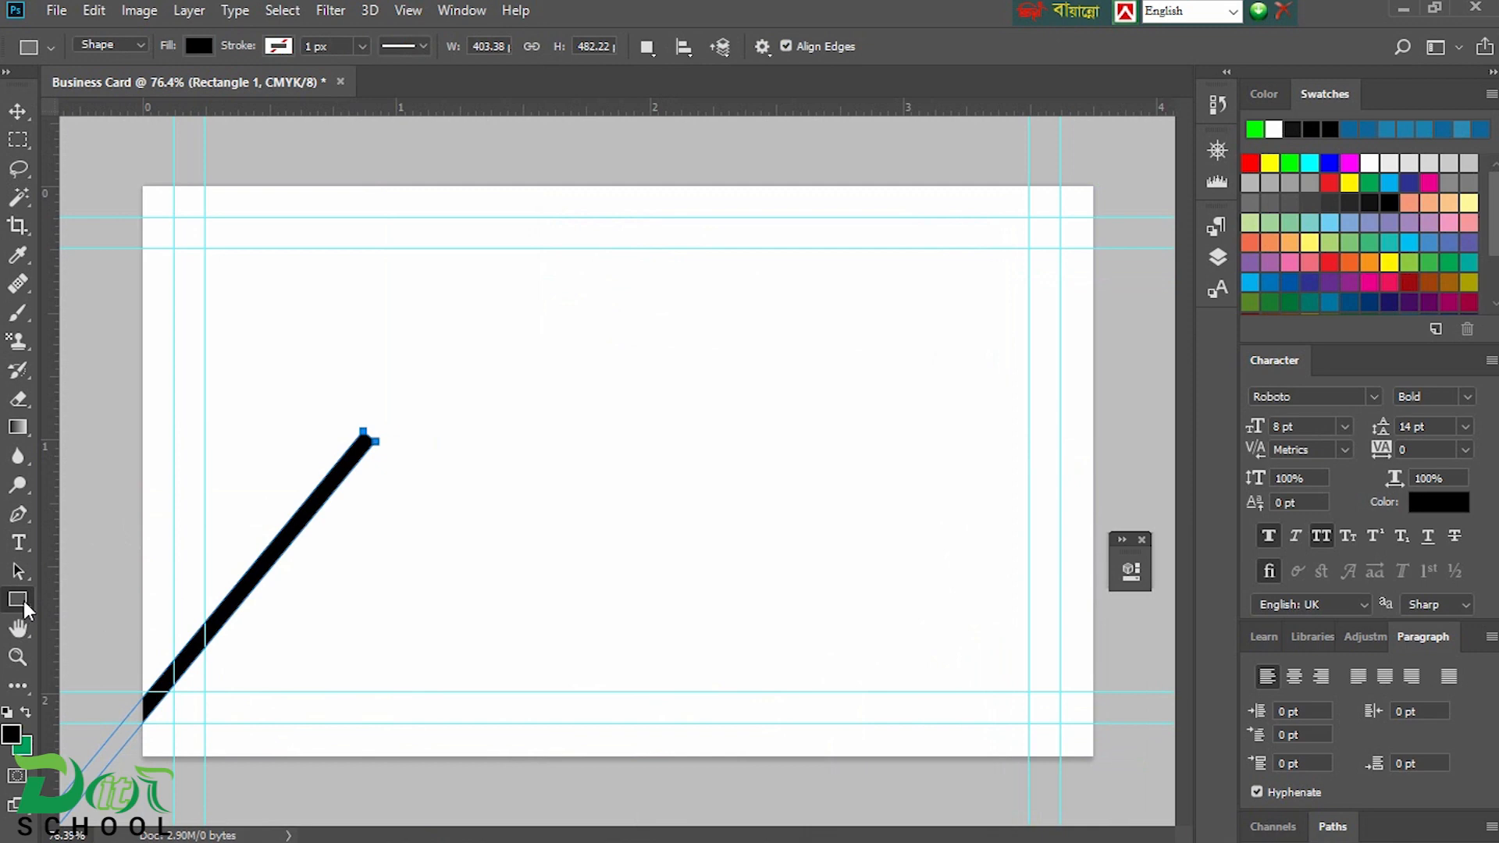
# - Add a new layer and draw a black rounded rectangle of about 553 × 45 px along the card's bottom-left edge
pyautogui.rightClick(24, 602)
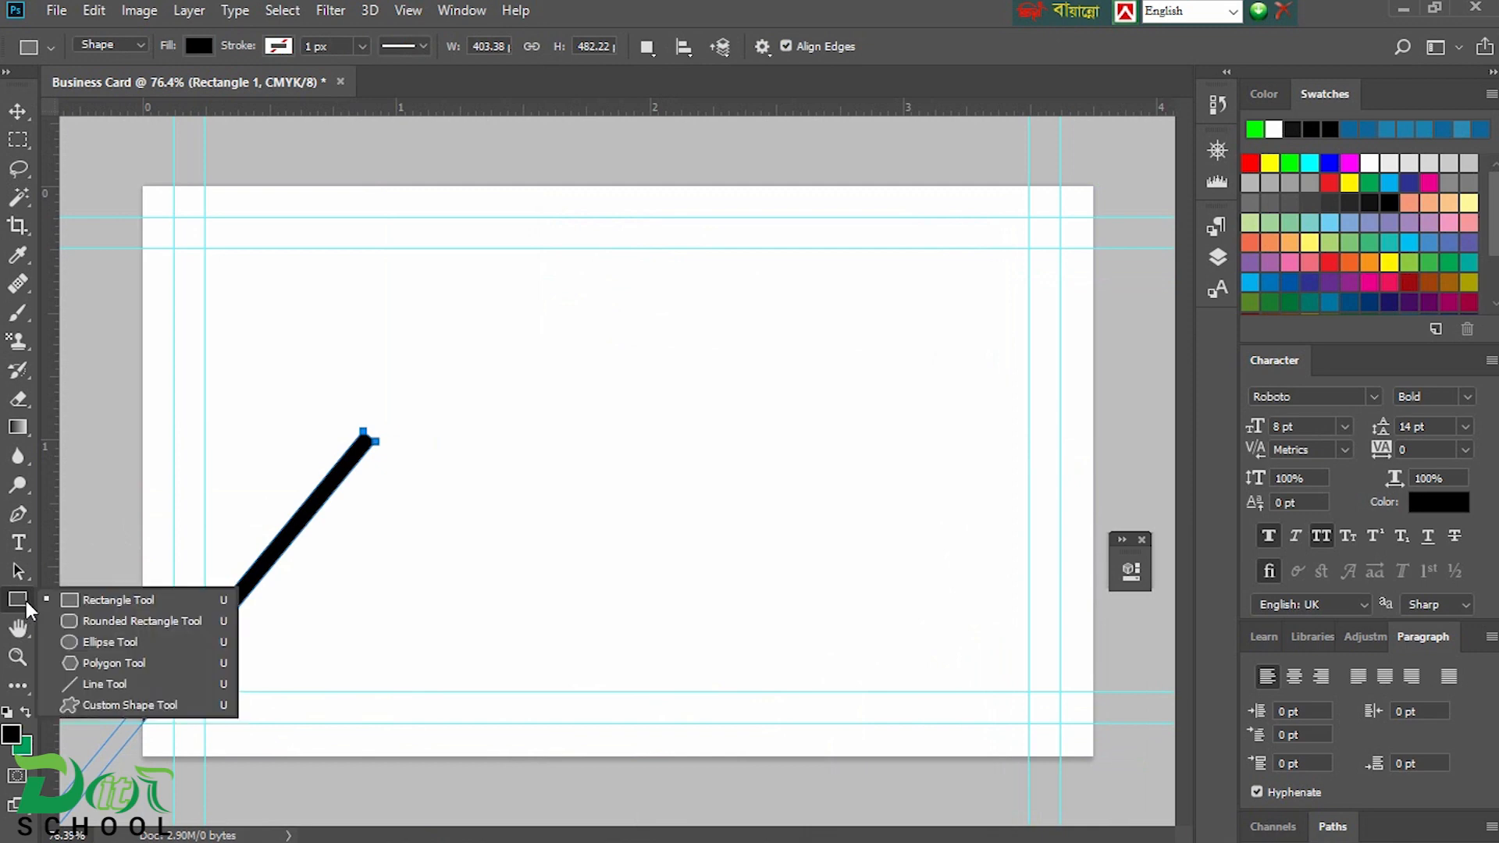
pyautogui.click(88, 621)
pyautogui.click(1217, 257)
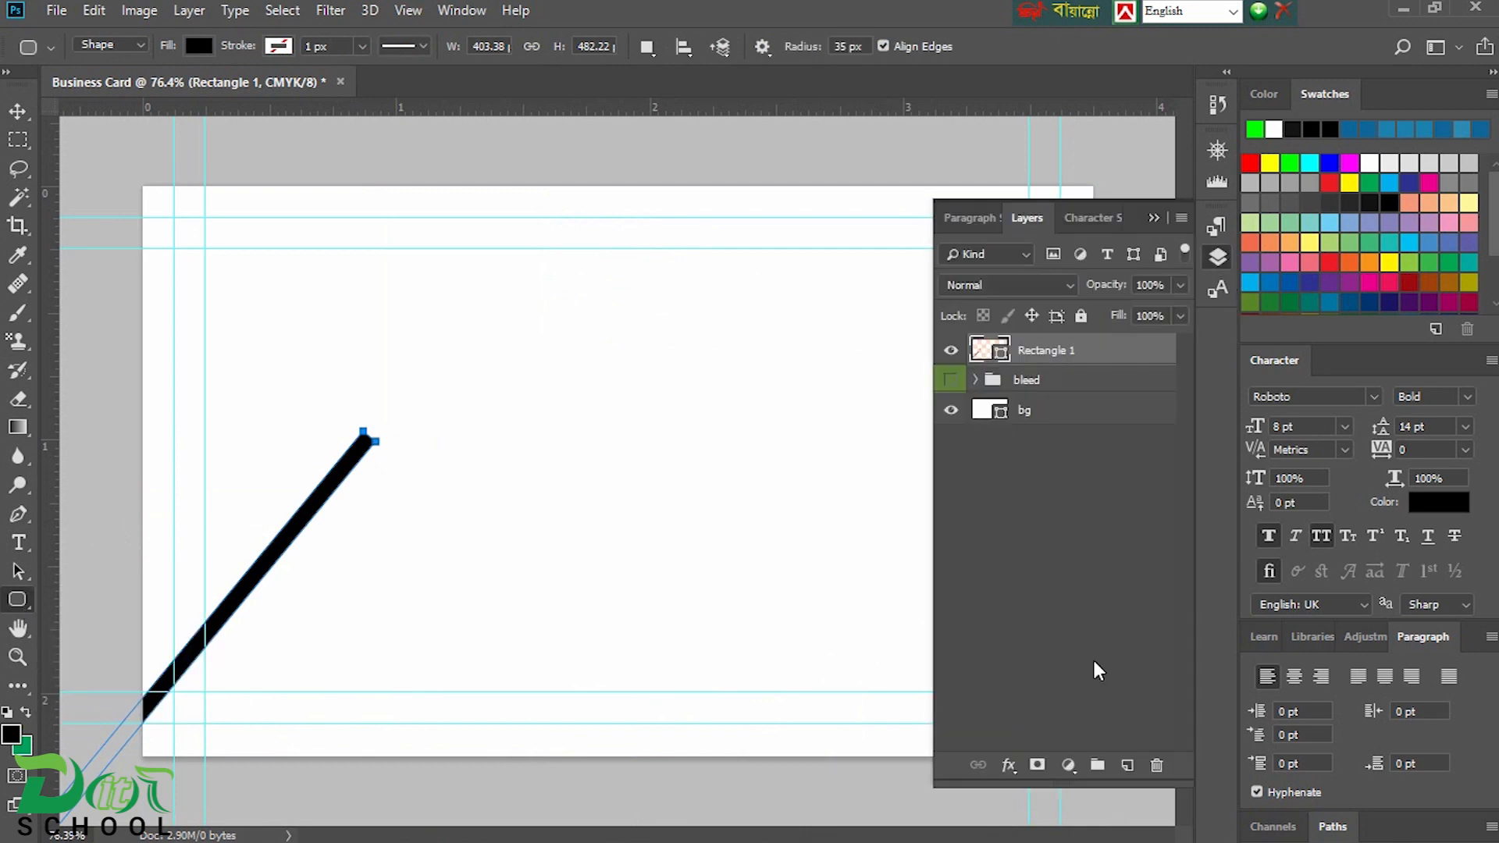
pyautogui.click(1126, 765)
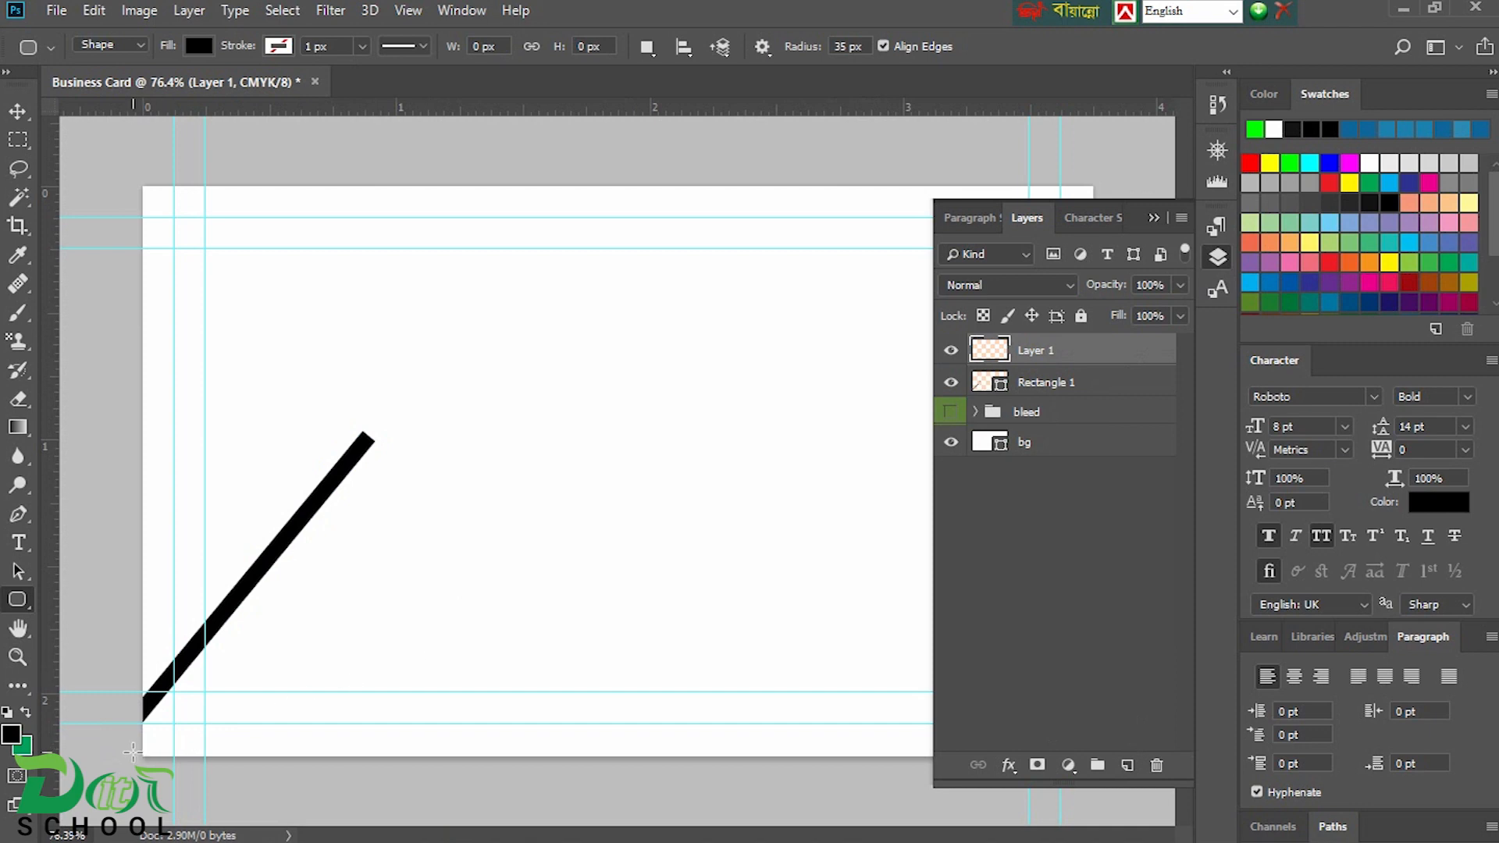
pyautogui.moveTo(122, 748); pyautogui.dragTo(589, 709)
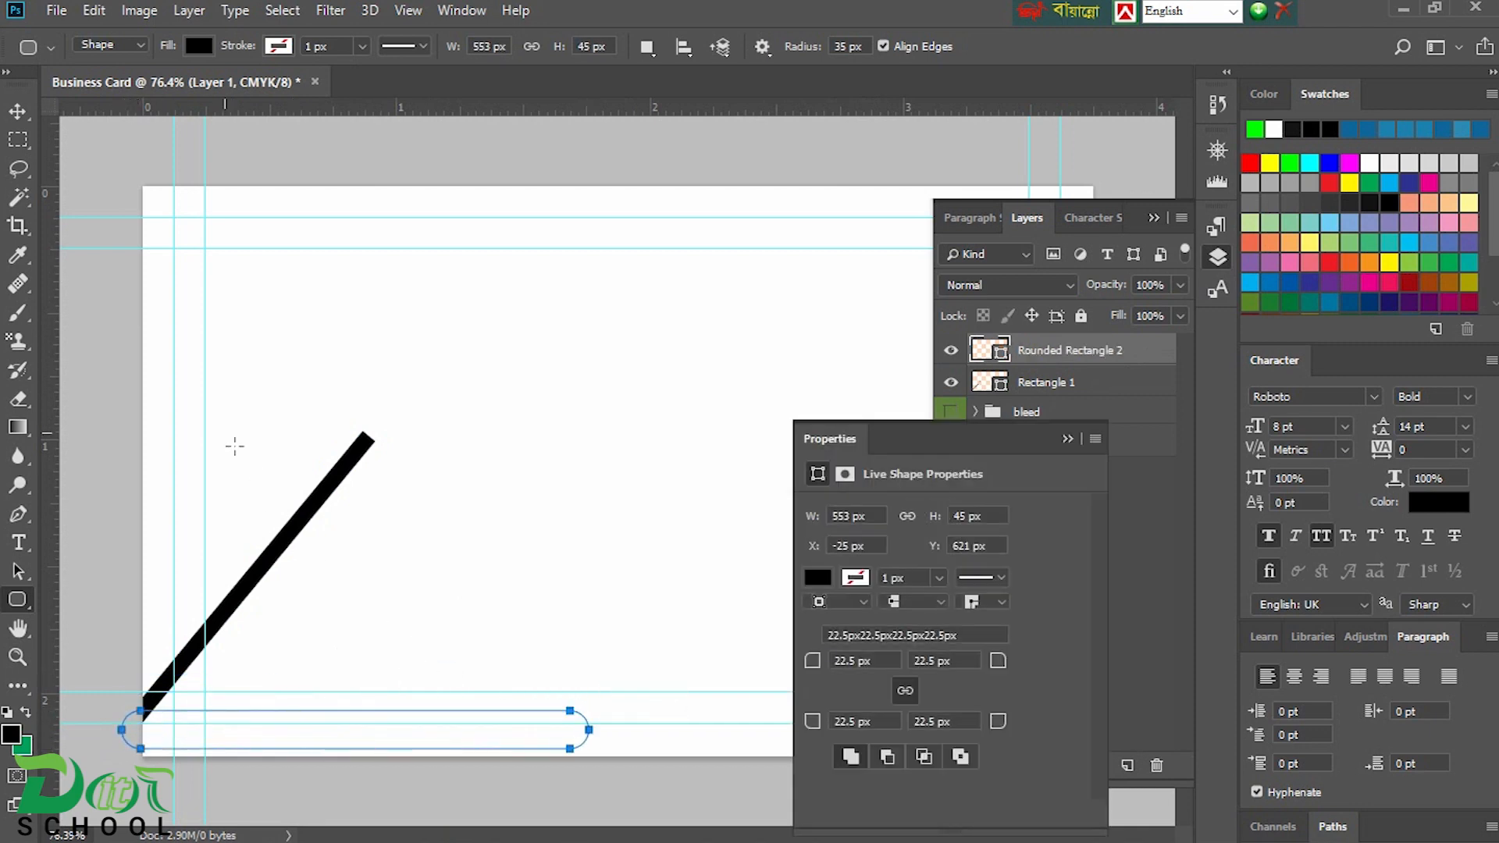
# - Rotate the rounded bar to -49.41°, place it beside the thin diagonal bar, stretch its length to 107.88% and apply the transform
pyautogui.press('v')
pyautogui.hotkey('ctrl', 't')
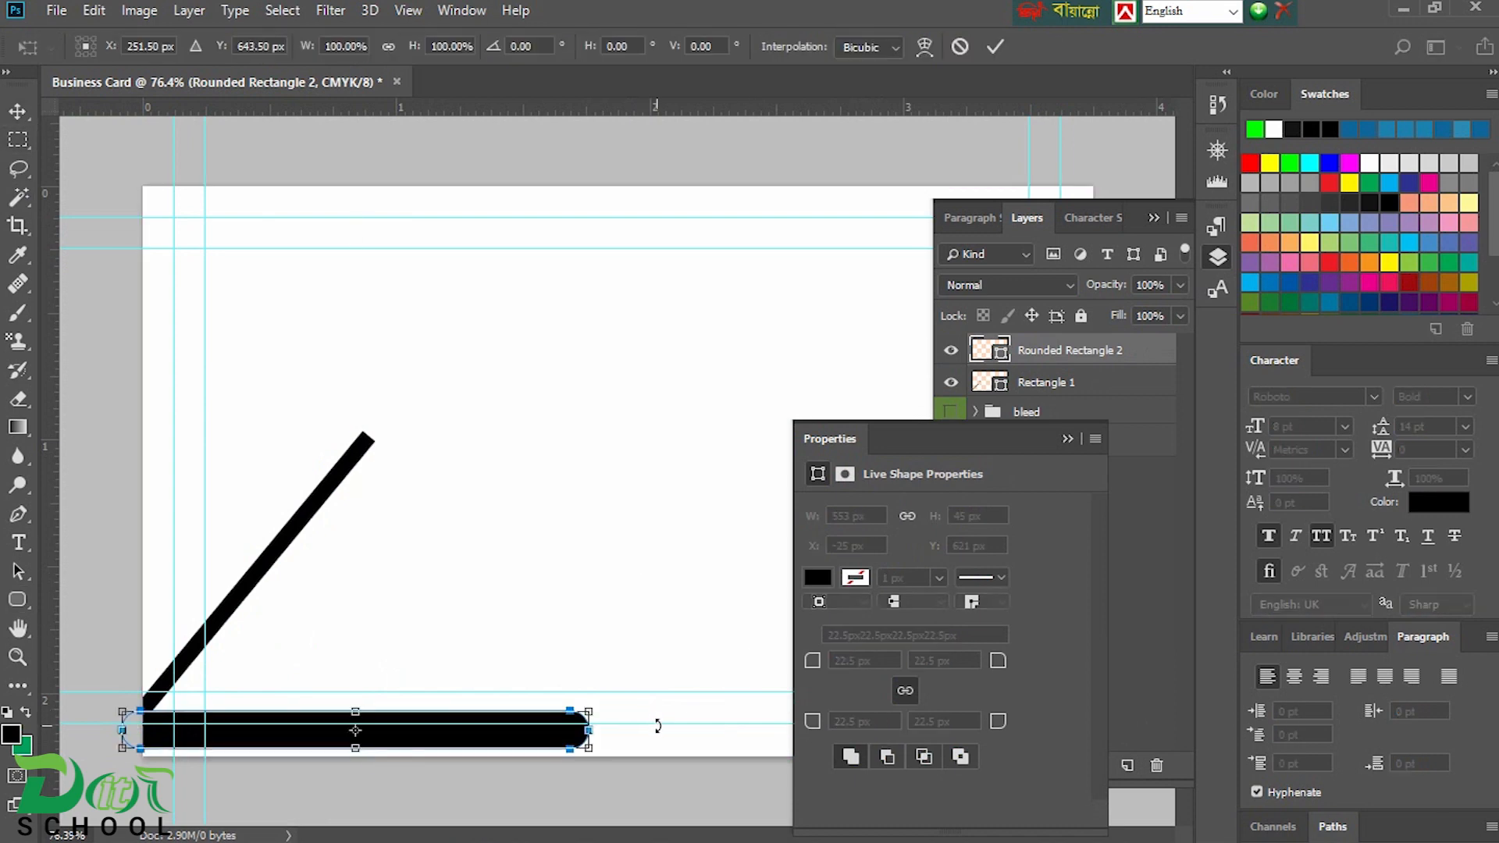
pyautogui.moveTo(621, 744); pyautogui.dragTo(562, 502)
pyautogui.moveTo(464, 621); pyautogui.dragTo(361, 509)
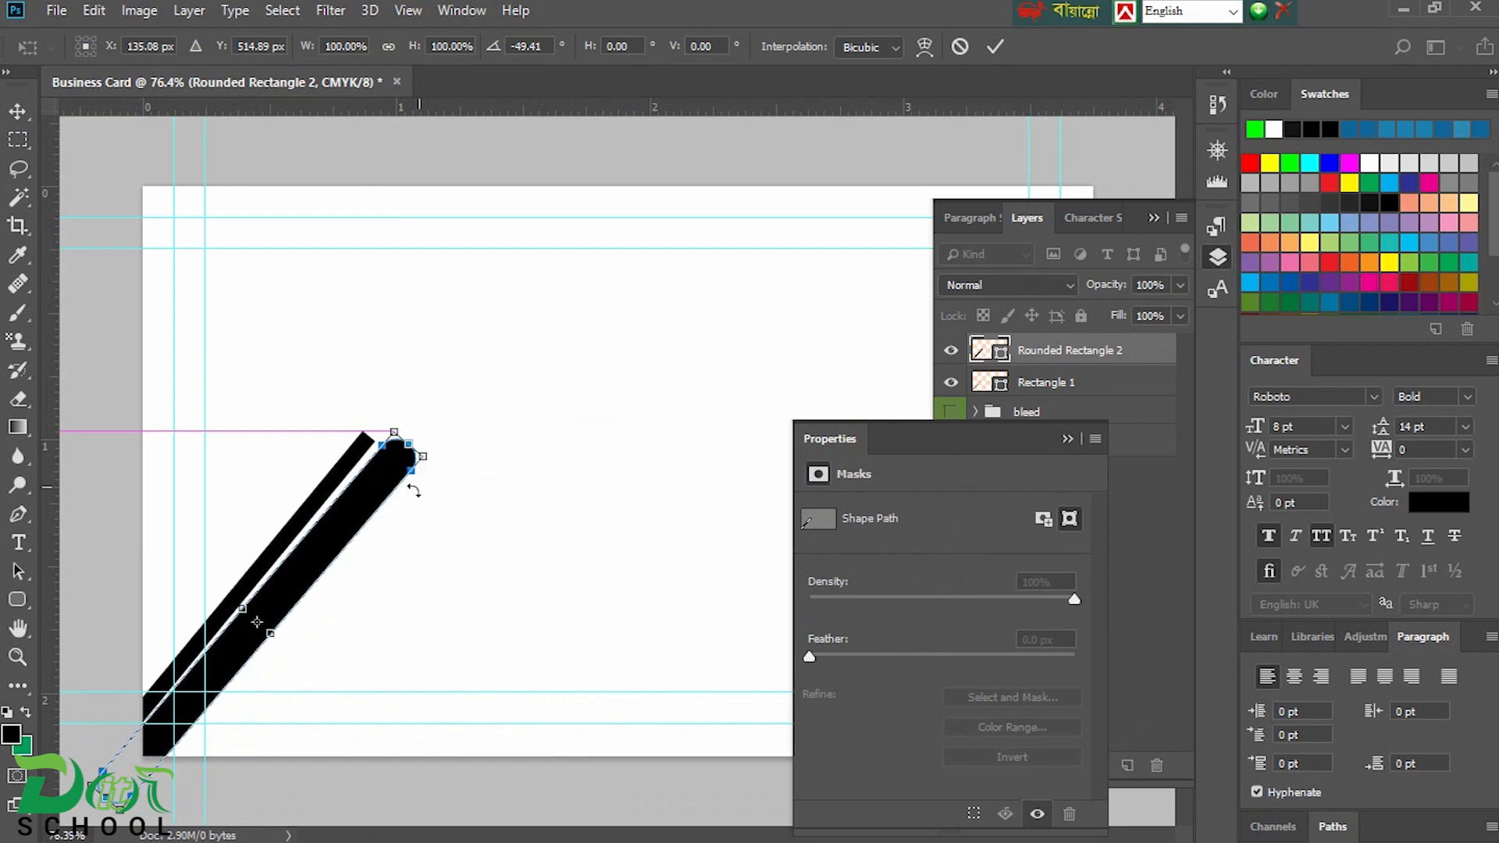
pyautogui.moveTo(420, 443); pyautogui.dragTo(443, 415)
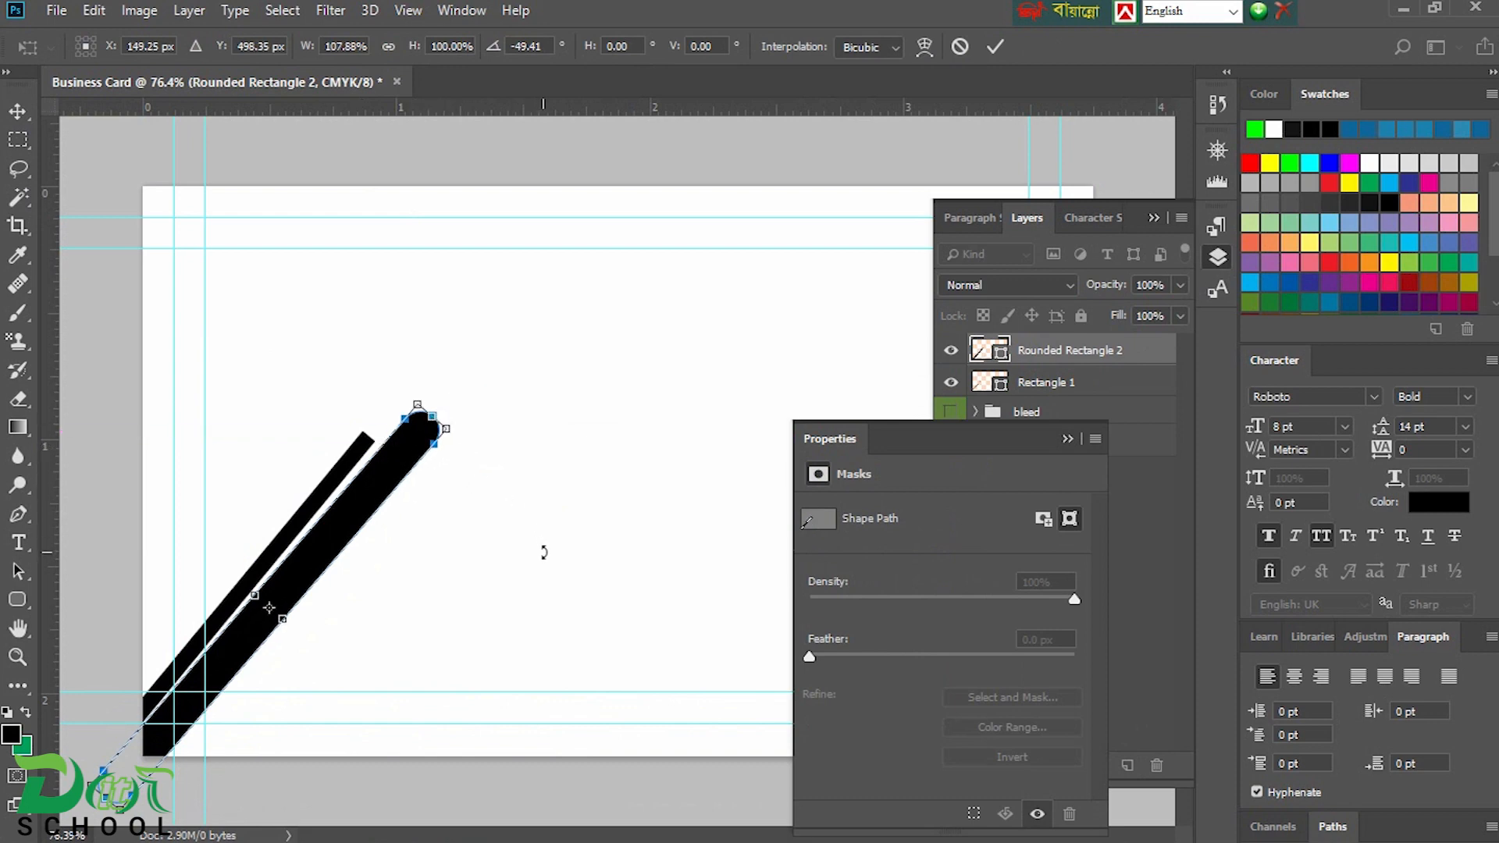
pyautogui.press('Return')
pyautogui.moveTo(312, 507); pyautogui.dragTo(372, 538)
pyautogui.hotkey('ctrl', 't')
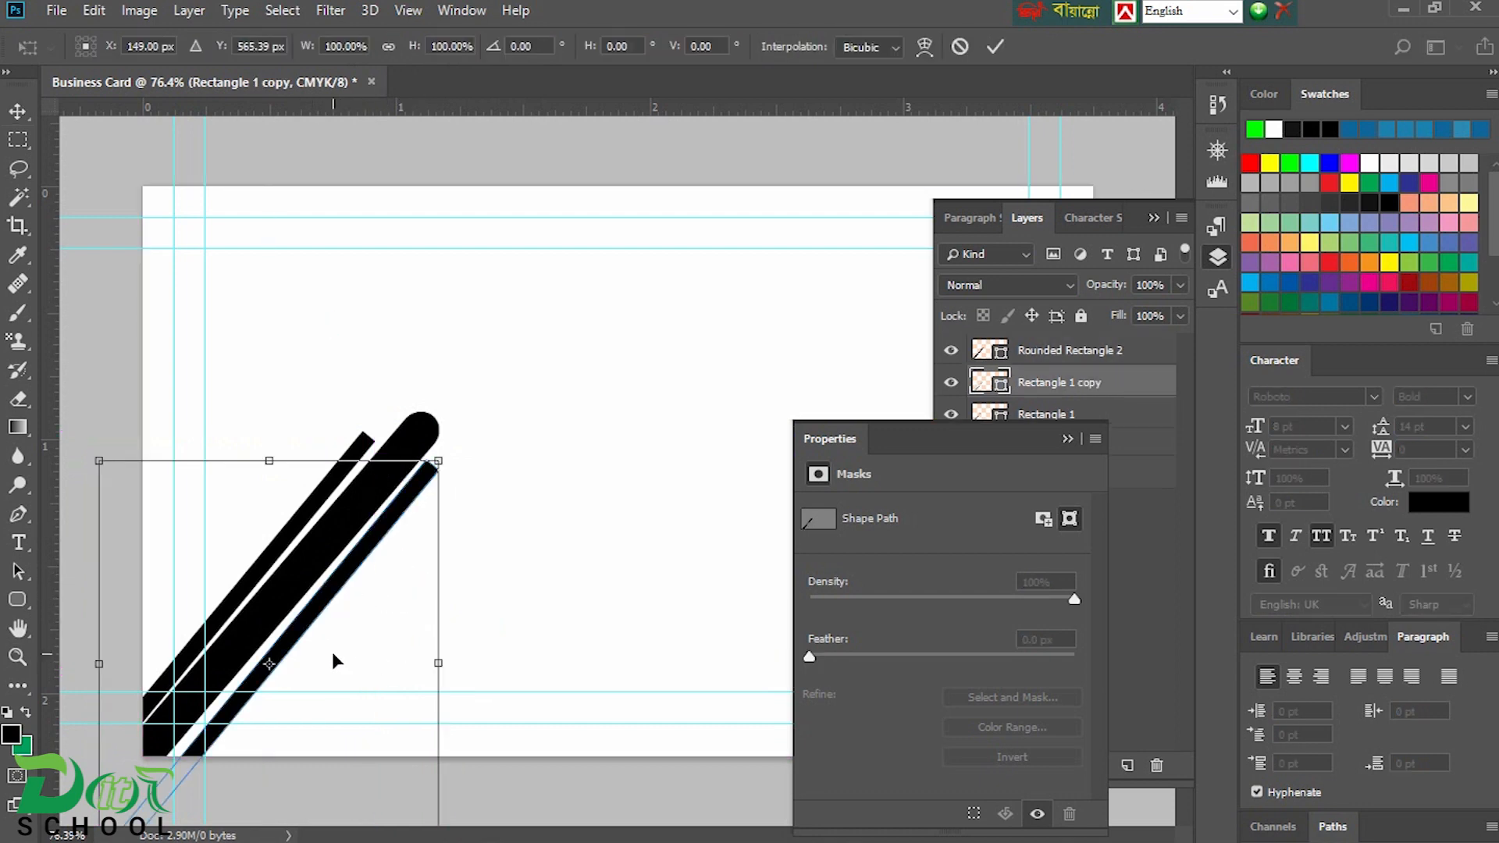
pyautogui.moveTo(437, 664); pyautogui.dragTo(451, 663)
pyautogui.hotkey('ctrl', 's')
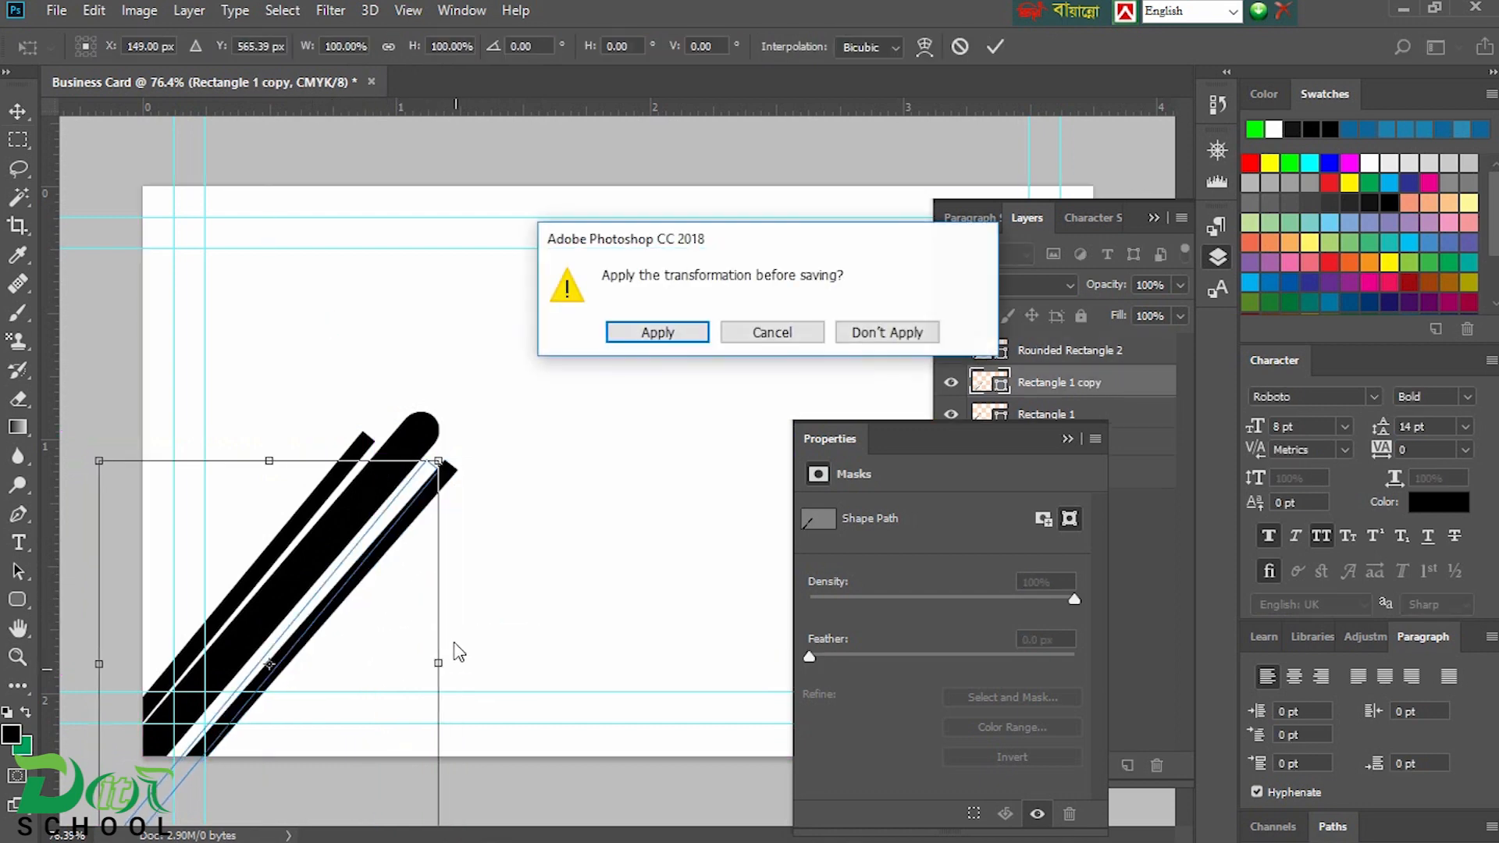
pyautogui.click(772, 332)
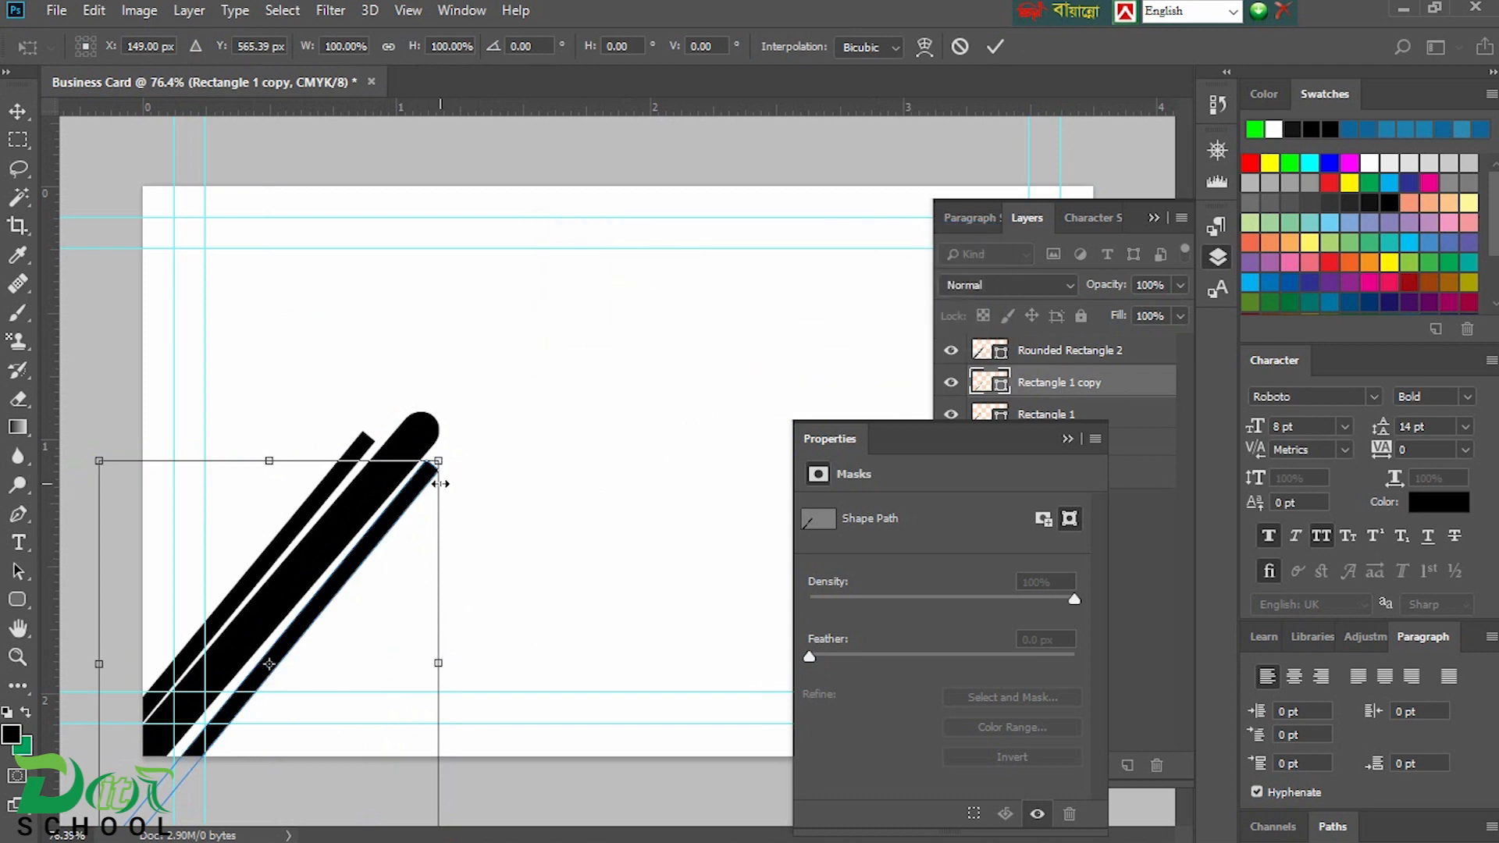
pyautogui.moveTo(442, 460); pyautogui.dragTo(518, 451)
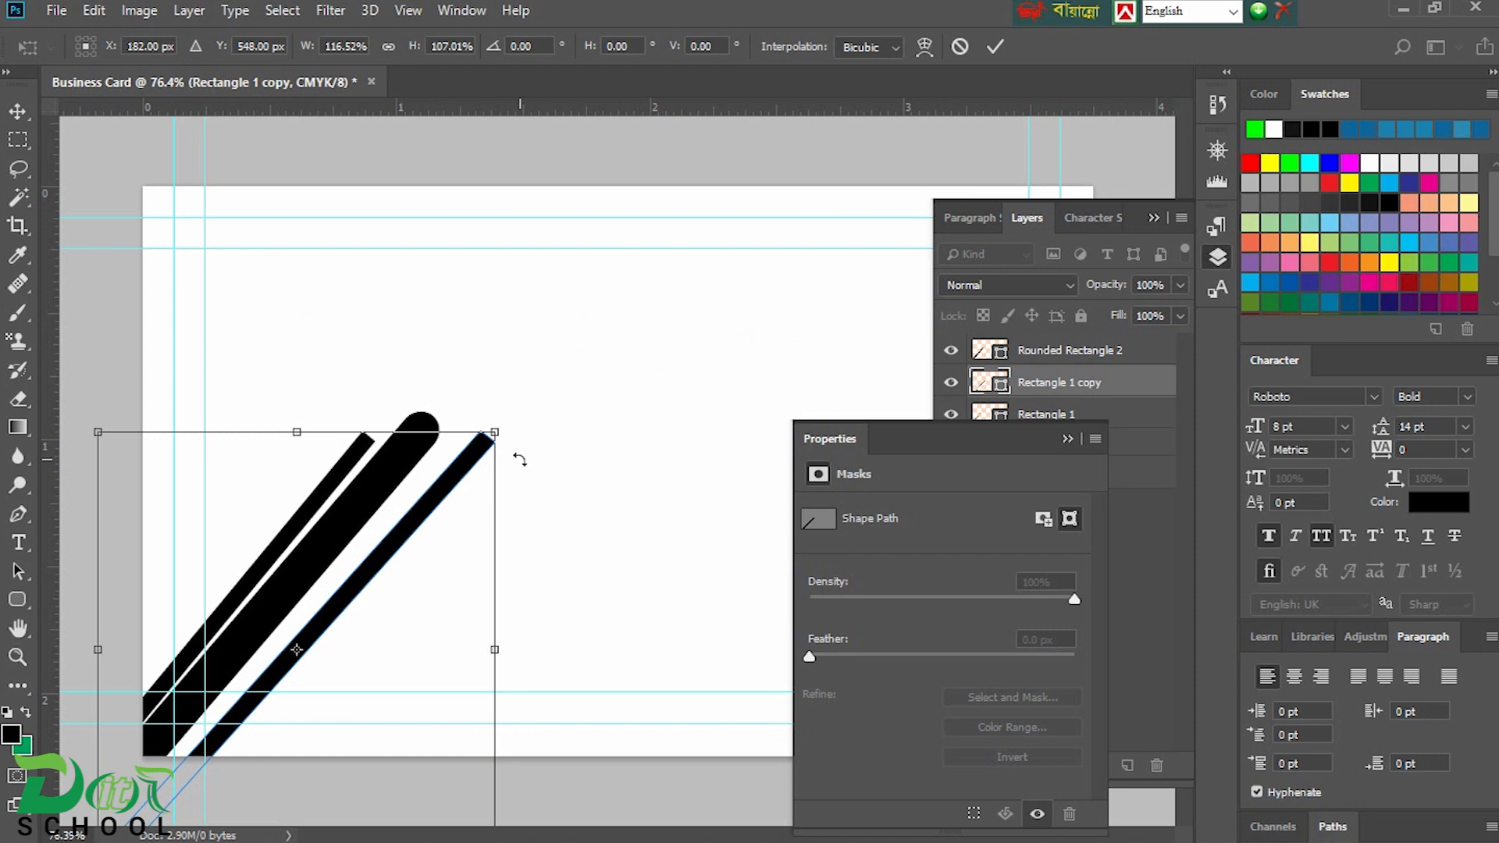
pyautogui.press('Return')
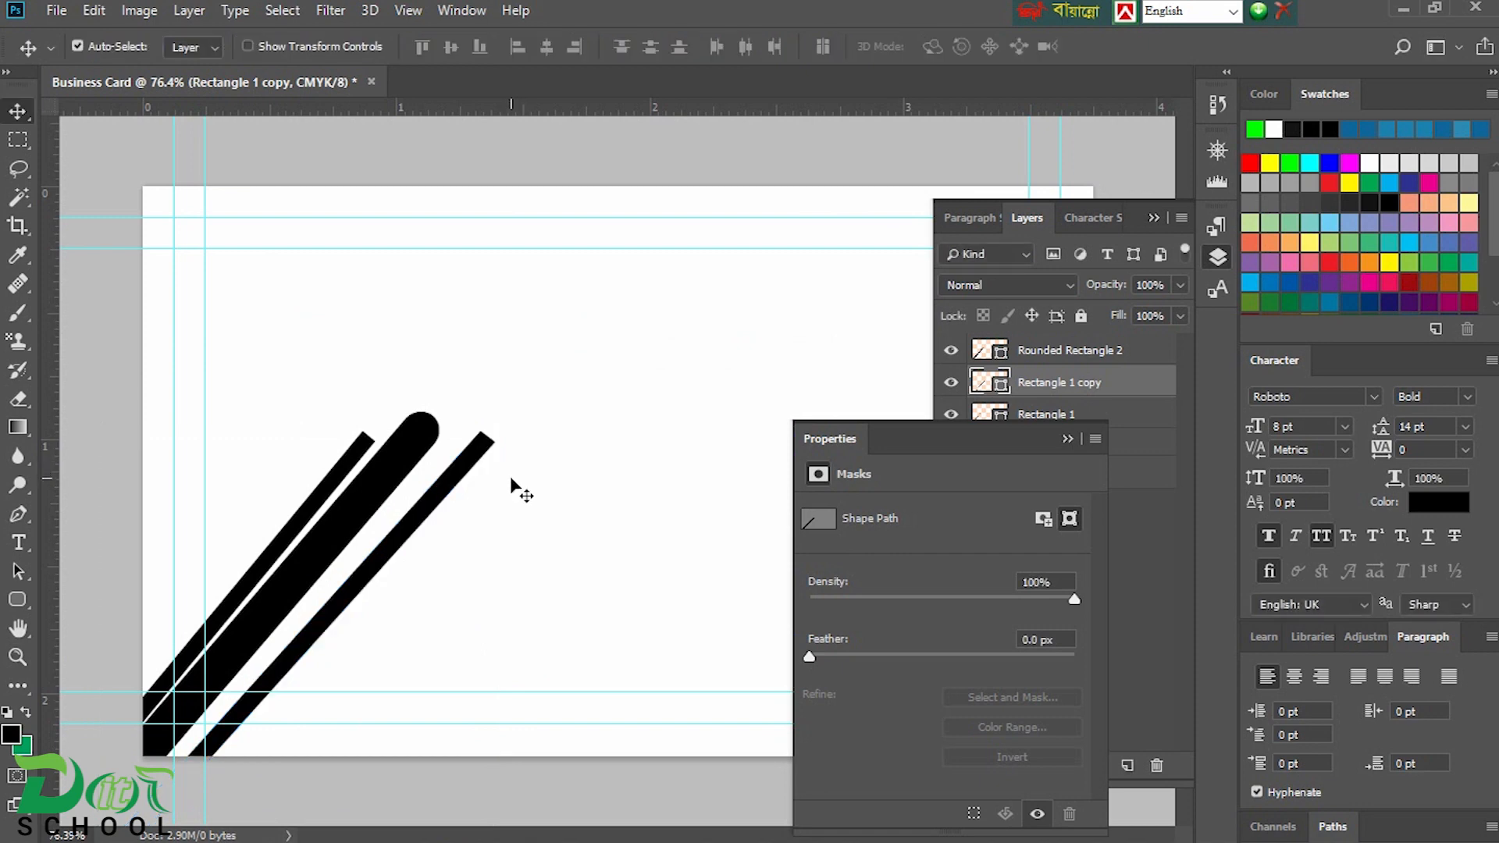
pyautogui.press('Delete')
# - Add a new layer and draw a black rectangle of about 578 × 49 px across the card's upper left area
pyautogui.click(25, 596)
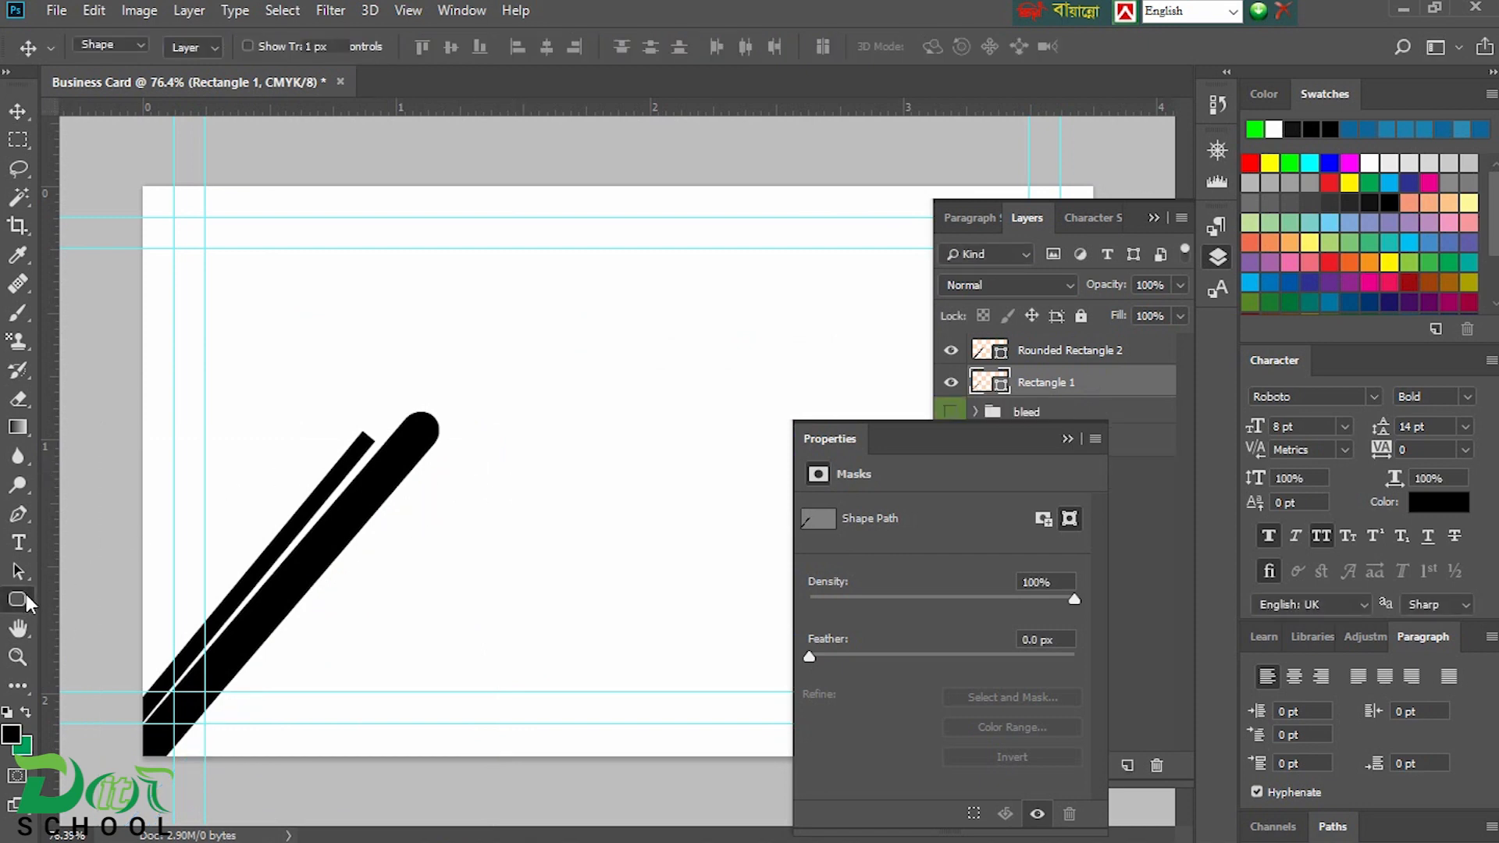
pyautogui.click(113, 602)
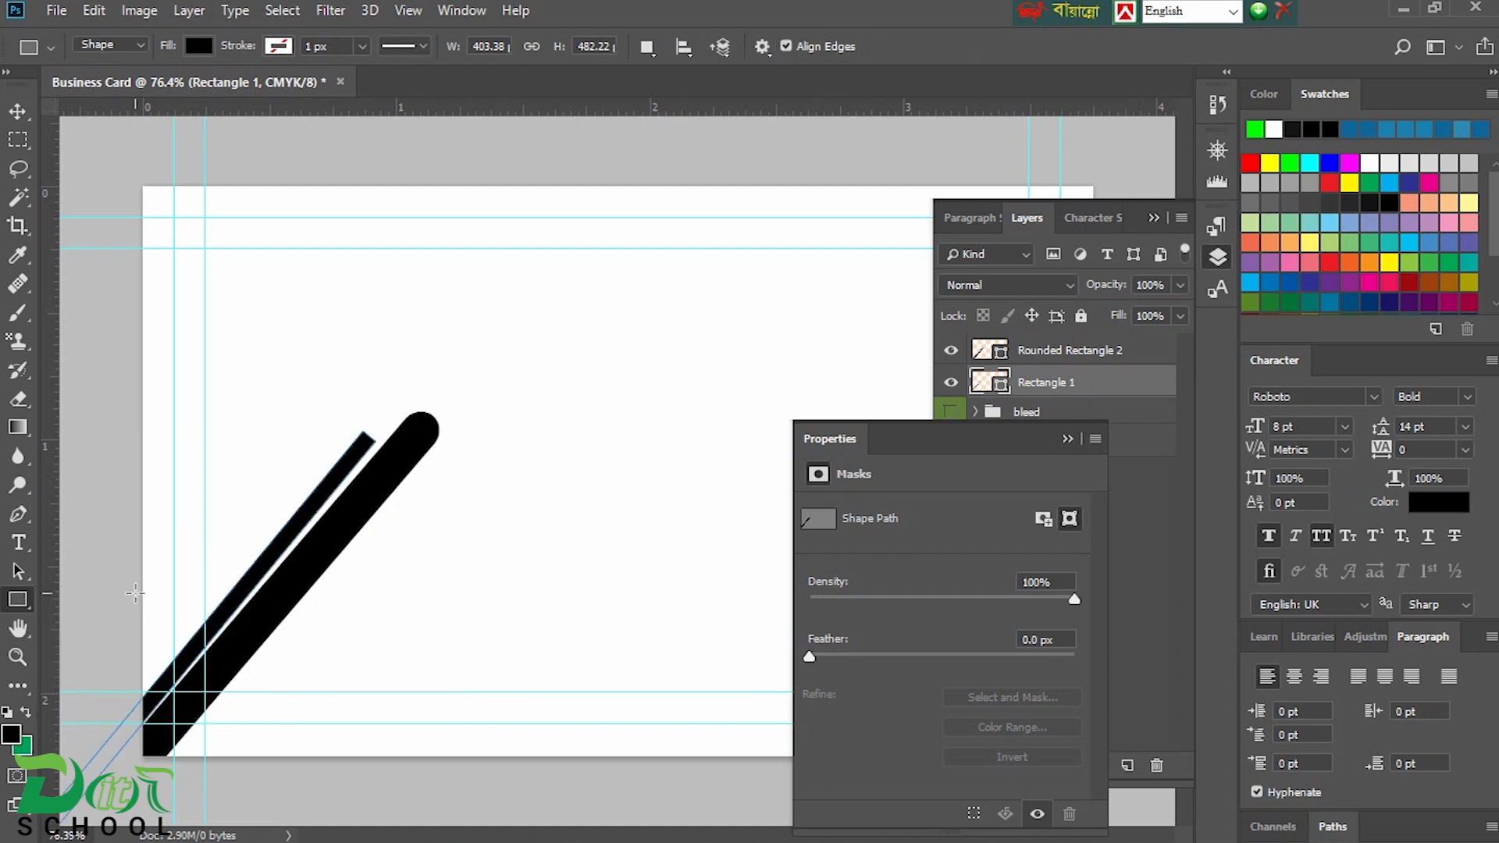
pyautogui.click(1128, 765)
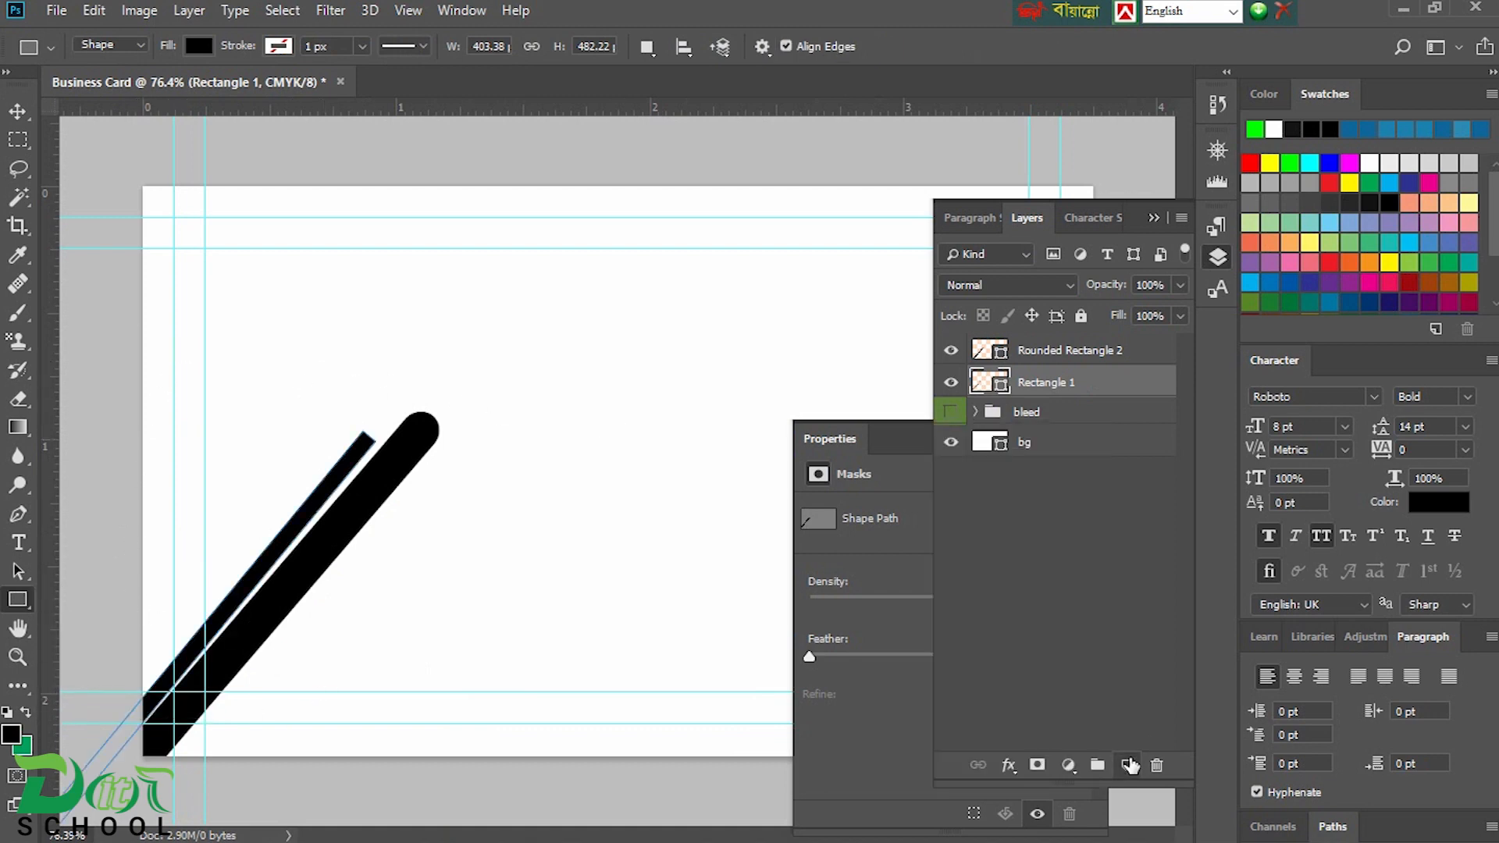
pyautogui.moveTo(127, 294); pyautogui.dragTo(615, 328)
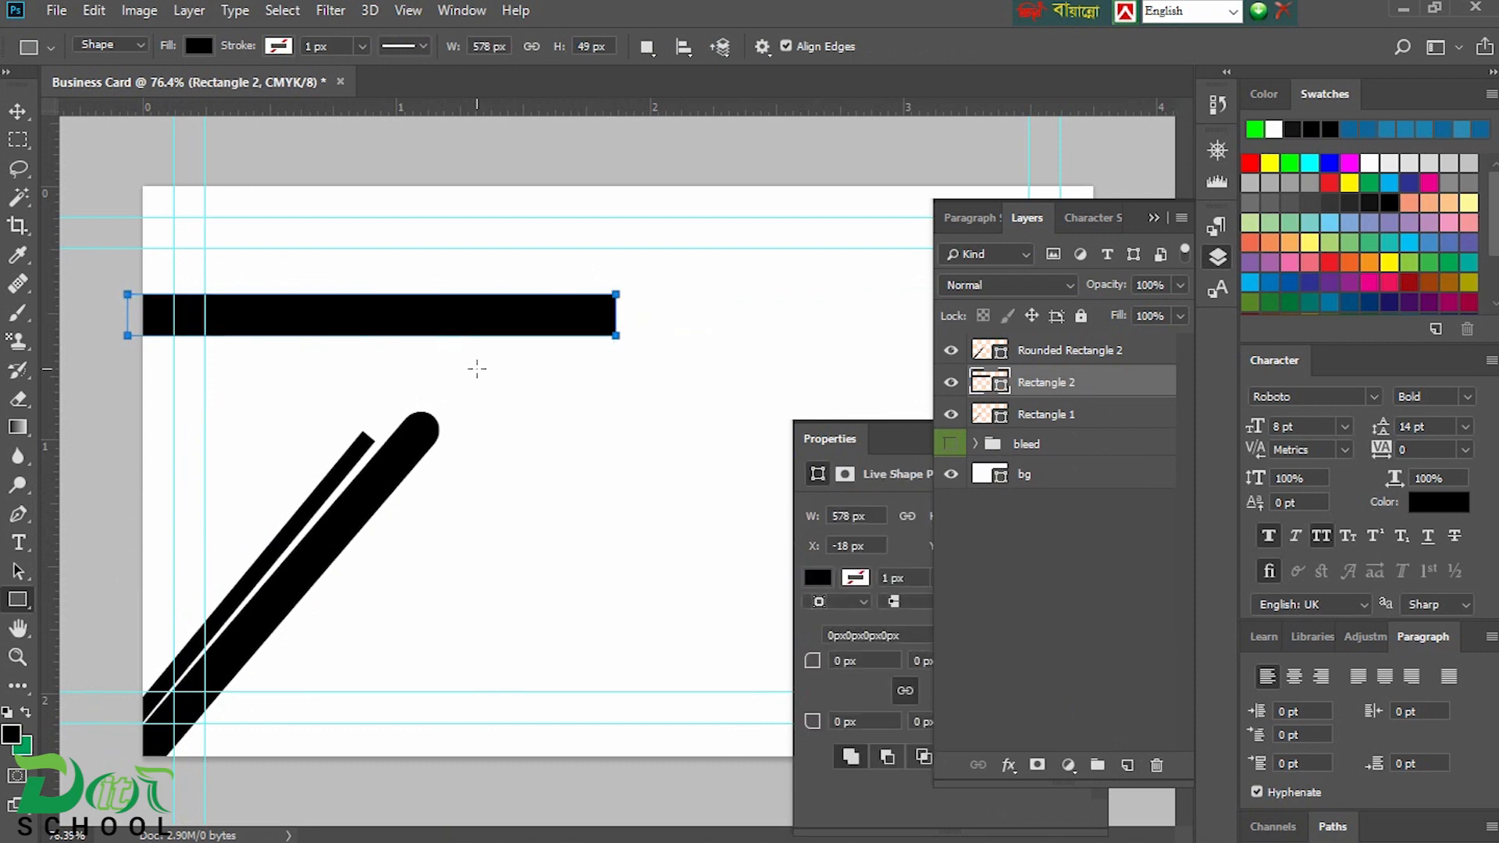
# - Rotate the new rectangle to -50.05° and place it parallel to the diagonal bars, just above the thin bar
pyautogui.click(19, 112)
pyautogui.hotkey('ctrl', 't')
pyautogui.moveTo(635, 312); pyautogui.dragTo(563, 150)
pyautogui.moveTo(428, 277); pyautogui.dragTo(300, 465)
pyautogui.moveTo(473, 331); pyautogui.dragTo(461, 281)
pyautogui.moveTo(334, 407); pyautogui.dragTo(308, 463)
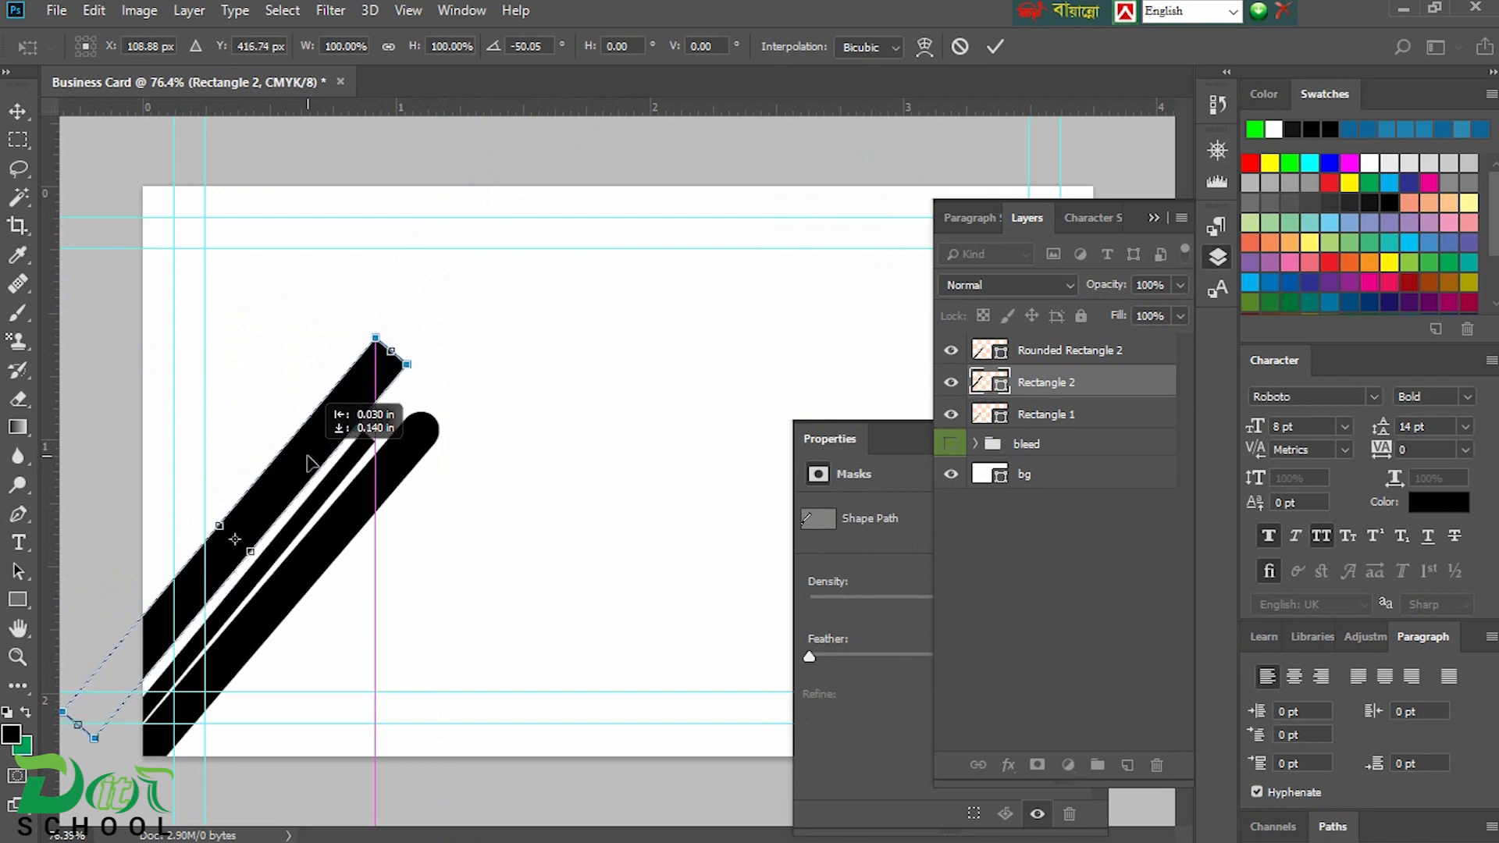
# - Narrow the new bar to 33.69% of its thickness, nudge it down toward the thin bar and apply the transform
pyautogui.moveTo(219, 525); pyautogui.dragTo(245, 546)
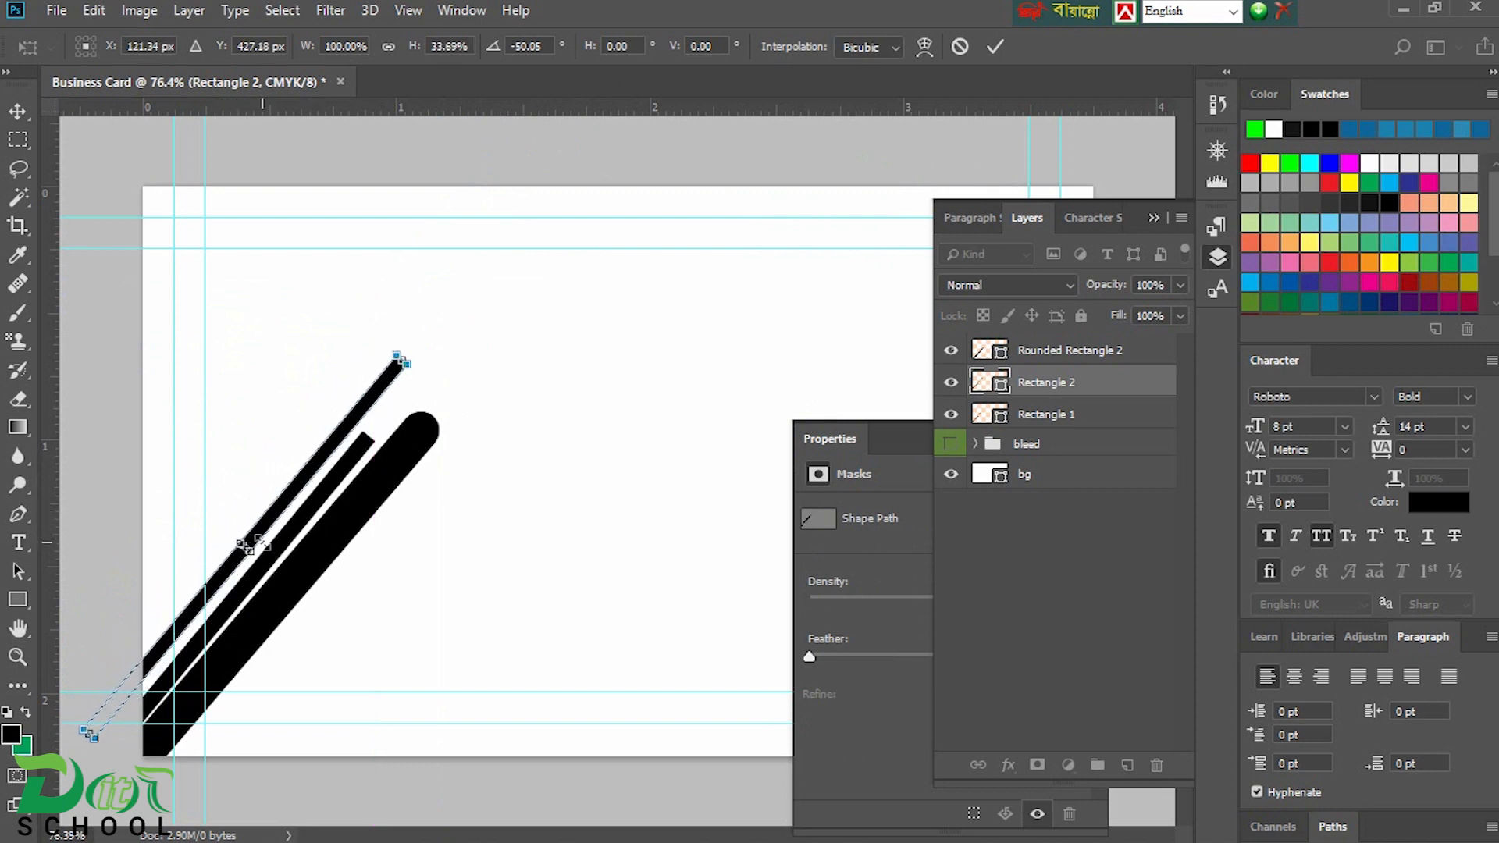
pyautogui.press('Down')
pyautogui.press('Down')
pyautogui.press('Down')
pyautogui.press('Down')
pyautogui.press('Down')
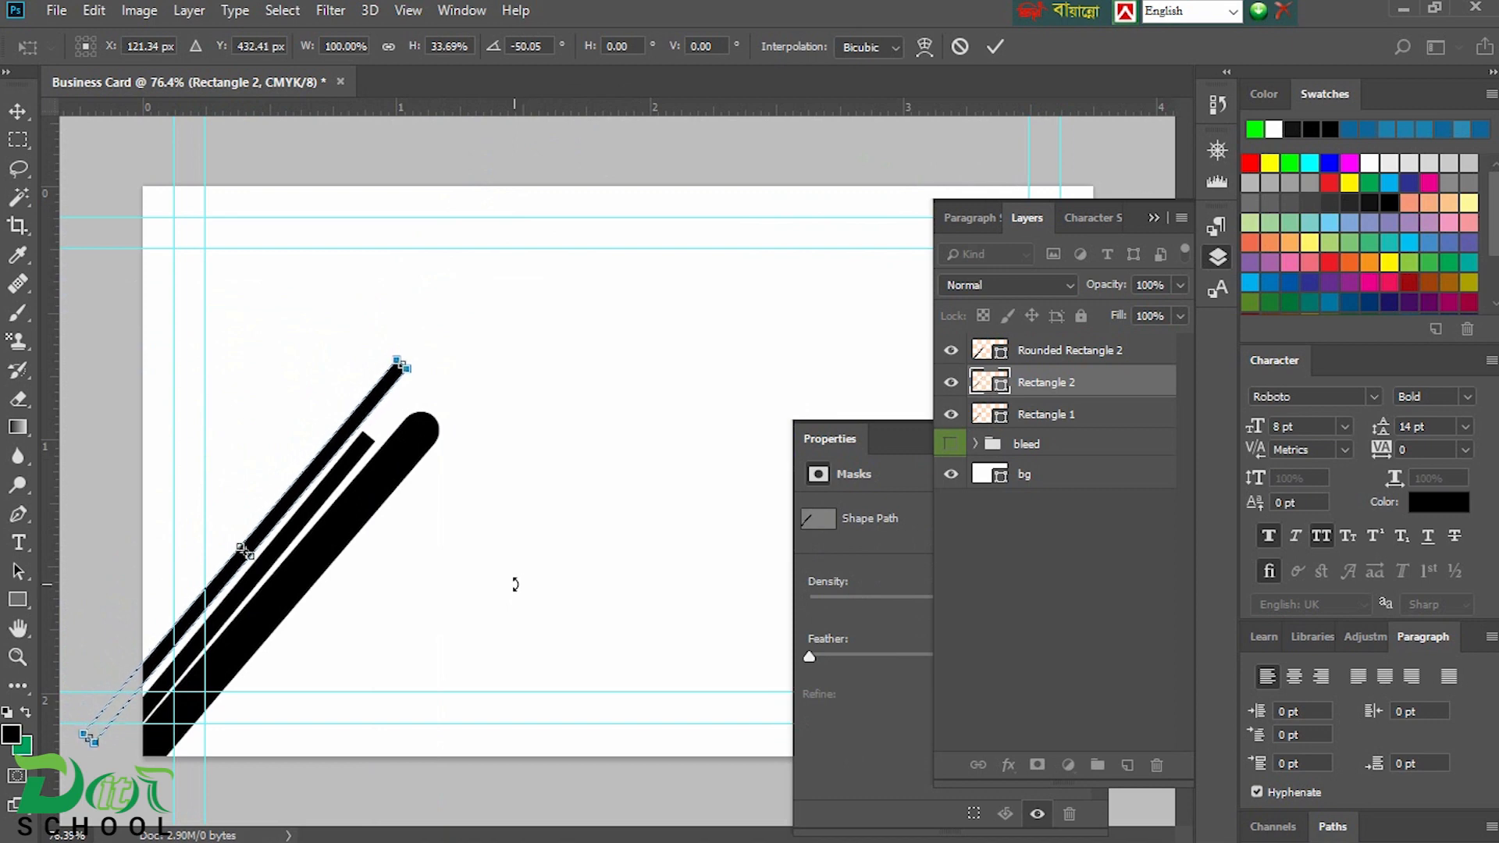
pyautogui.press('Return')
# - Duplicate the rounded bar above the other bars and scale the copy down to about 57%
pyautogui.moveTo(359, 523); pyautogui.dragTo(267, 393)
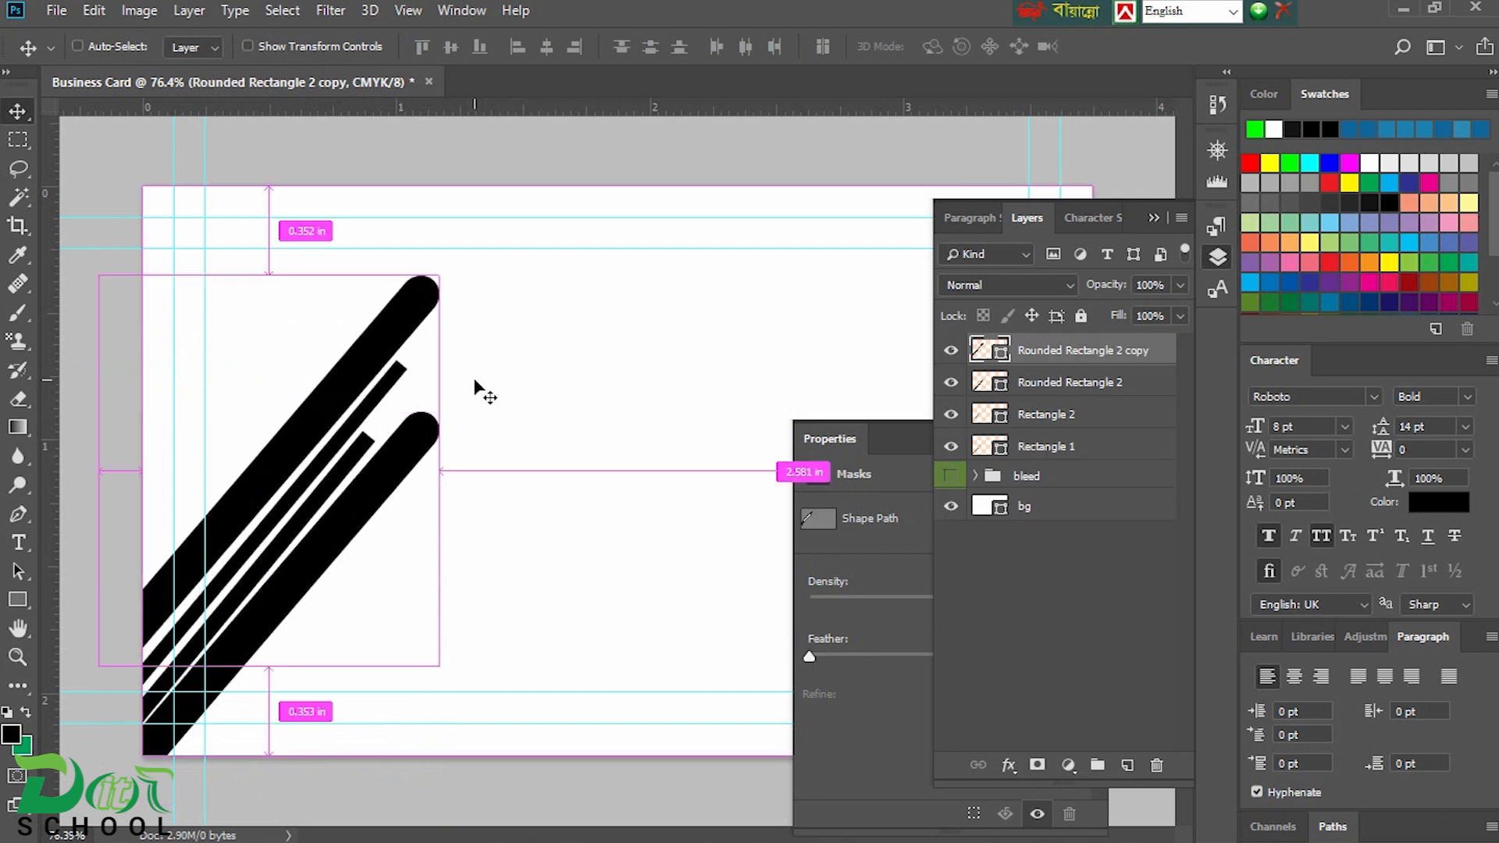
pyautogui.hotkey('ctrl', 't')
pyautogui.moveTo(438, 278); pyautogui.dragTo(275, 499)
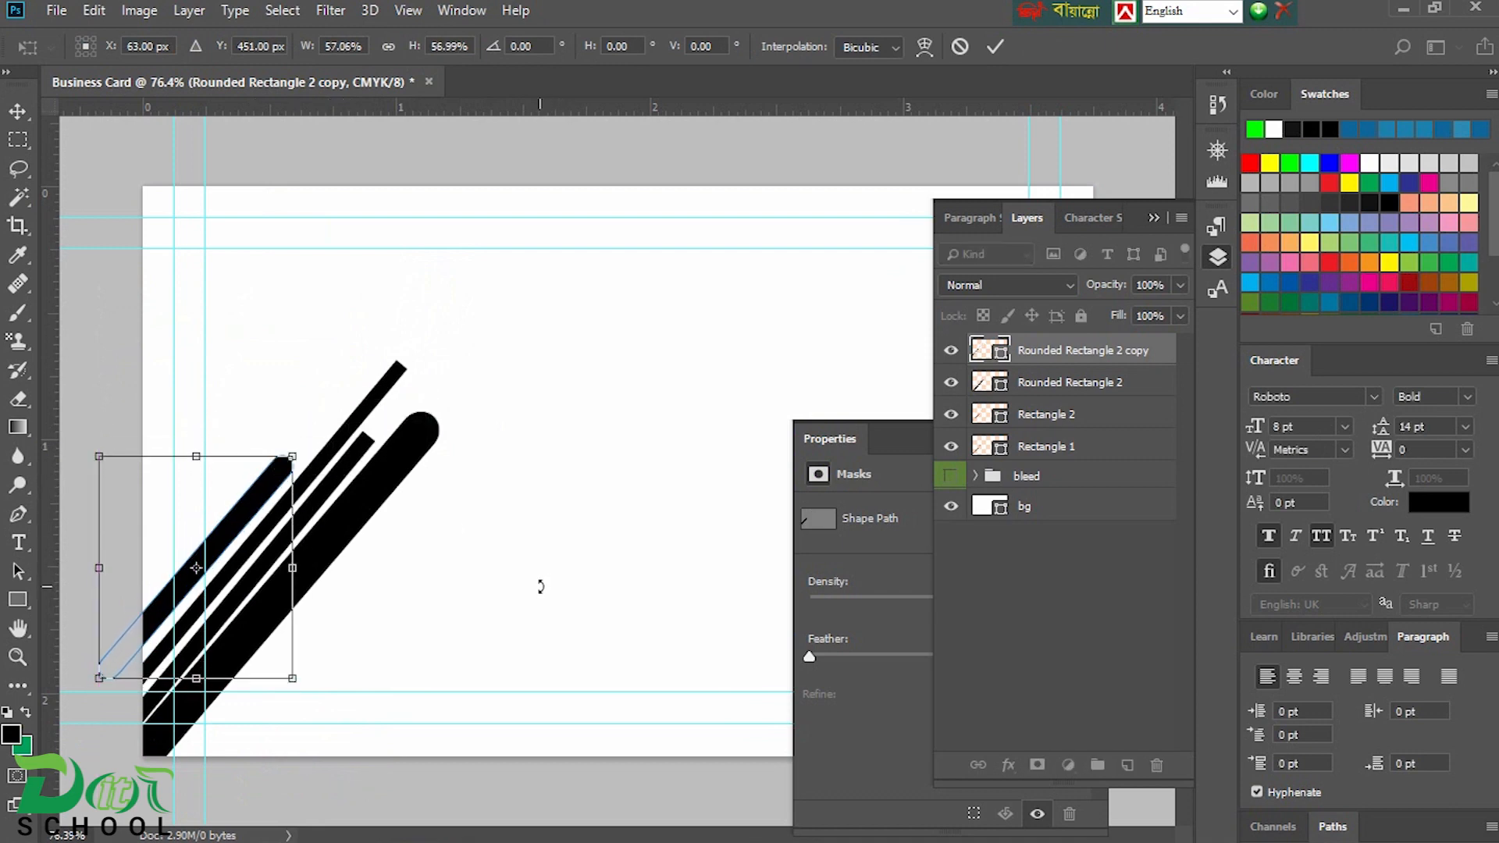
pyautogui.press('Return')
# - Scale the long thin bar below the small rounded bar down to about 71% and apply the transform
pyautogui.click(392, 395)
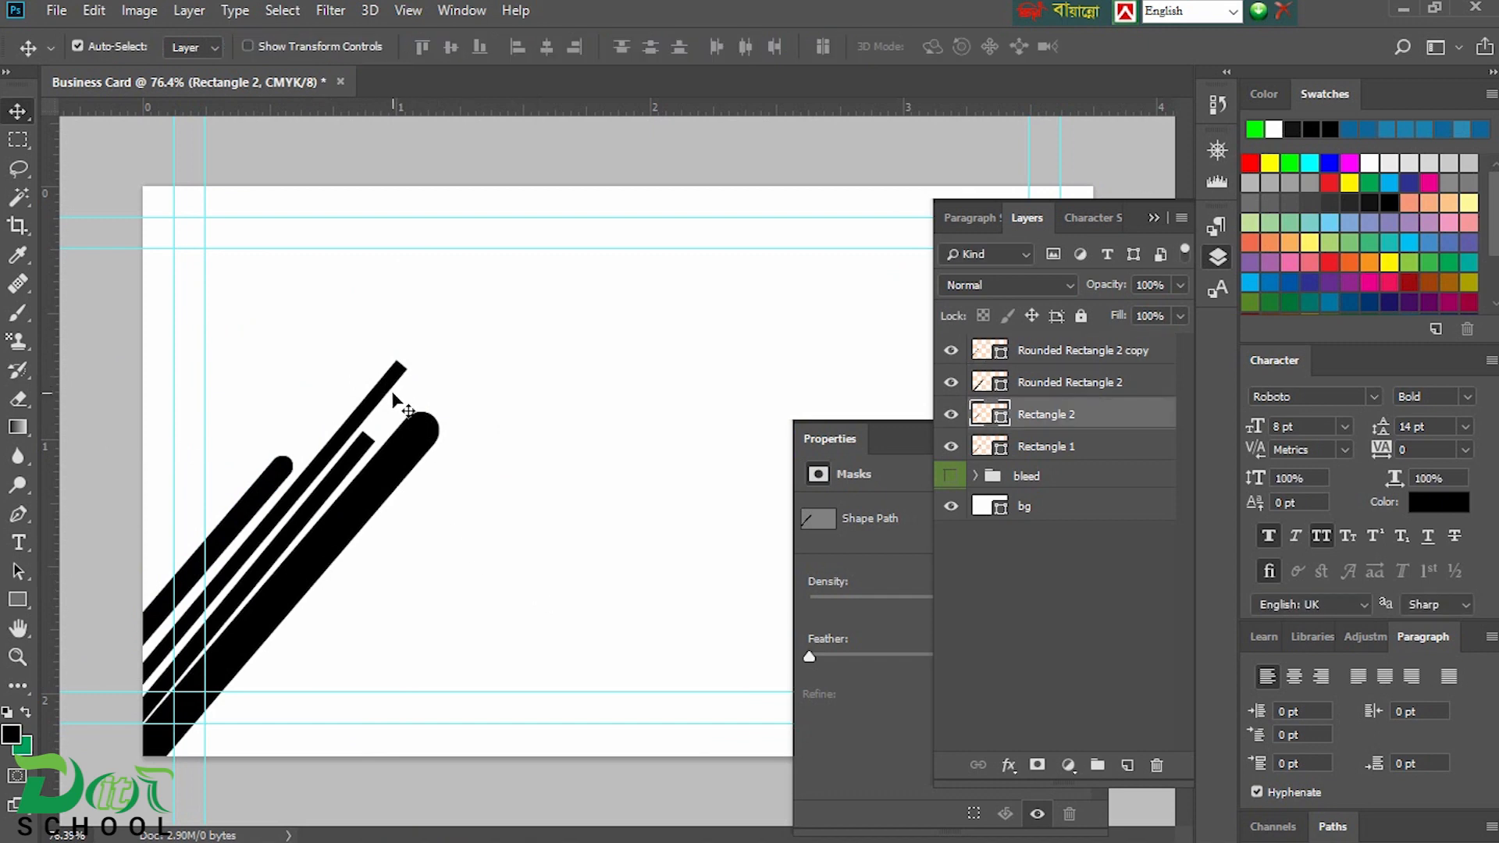
pyautogui.hotkey('ctrl', 't')
pyautogui.moveTo(407, 353); pyautogui.dragTo(312, 472)
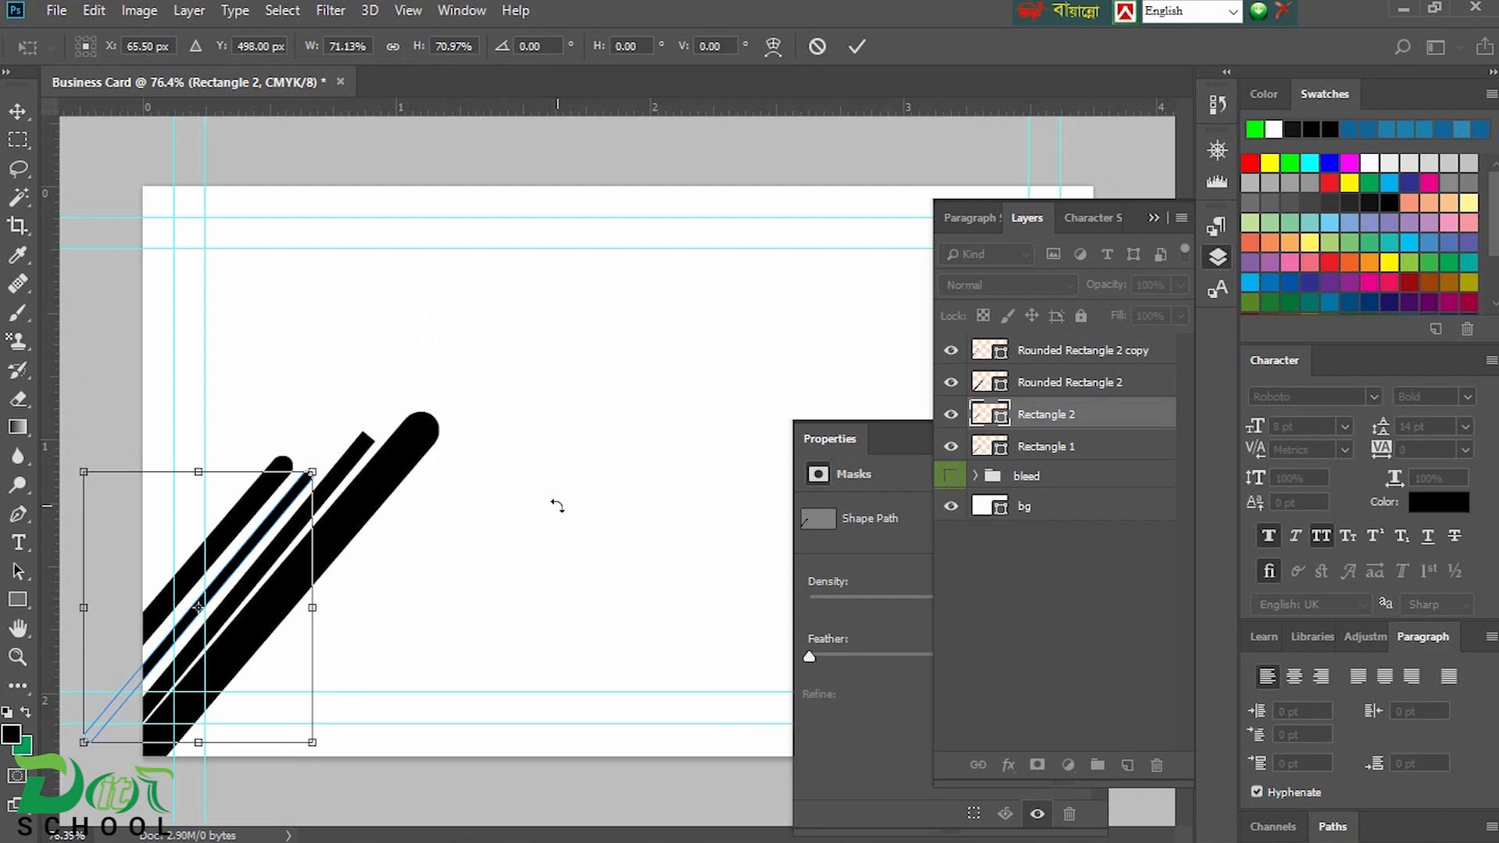
pyautogui.press('Return')
# - Nudge the small rounded bar and the short thin bar down to tighten the gaps between the diagonal bars
pyautogui.click(239, 516)
pyautogui.press('Down')
pyautogui.press('Down')
pyautogui.press('Down')
pyautogui.press('Down')
pyautogui.press('Down')
pyautogui.press('Down')
pyautogui.click(255, 536)
pyautogui.press('Down')
pyautogui.press('Down')
pyautogui.press('Down')
pyautogui.press('Down')
pyautogui.press('Down')
pyautogui.press('Down')
pyautogui.press('Down')
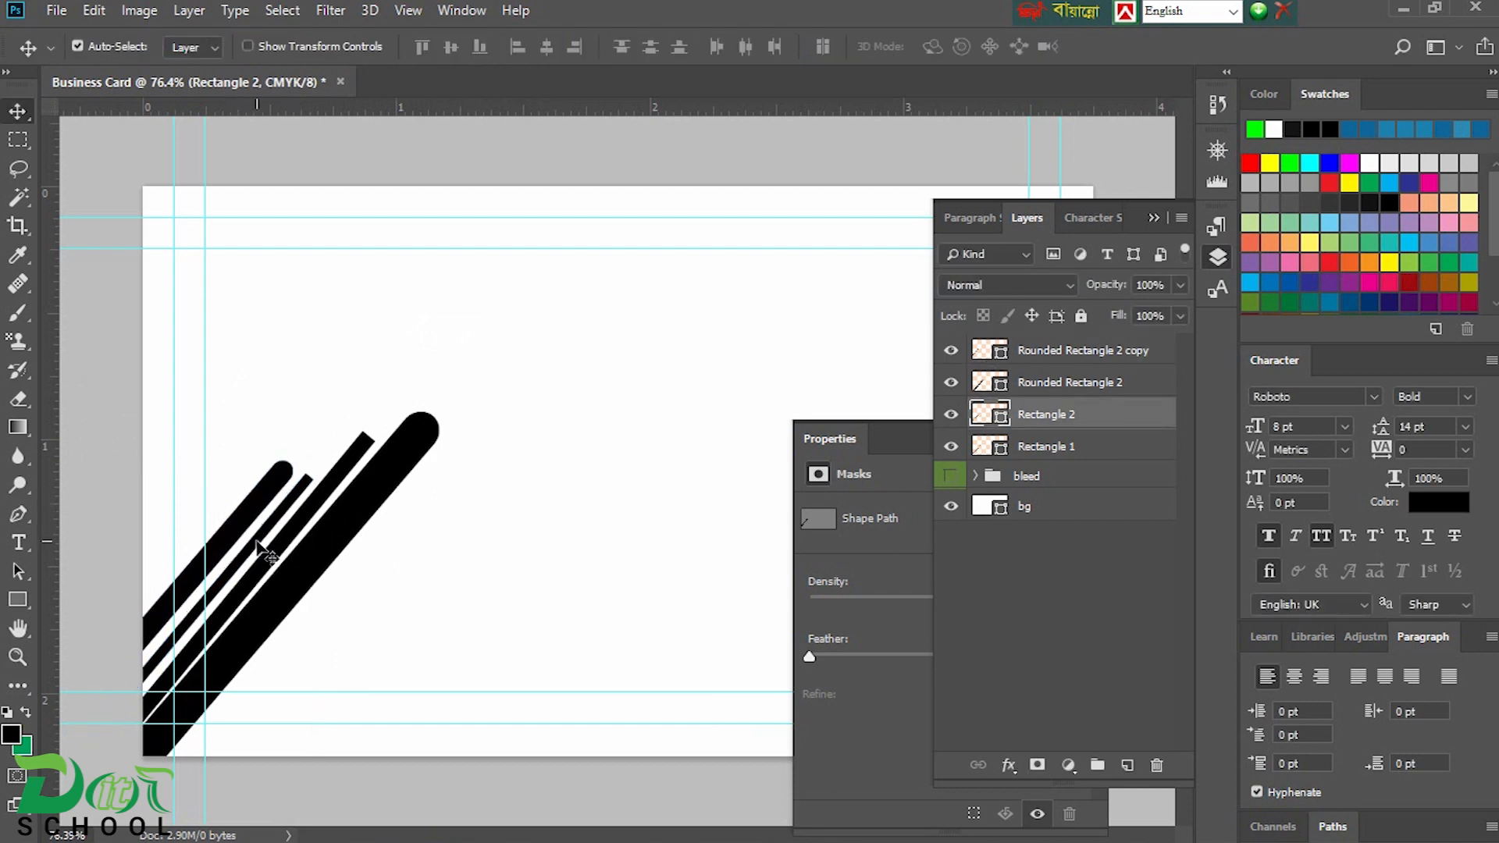
pyautogui.click(239, 530)
pyautogui.press('Down')
pyautogui.press('Down')
pyautogui.press('Down')
pyautogui.press('Down')
pyautogui.press('Down')
pyautogui.press('Down')
pyautogui.press('Down')
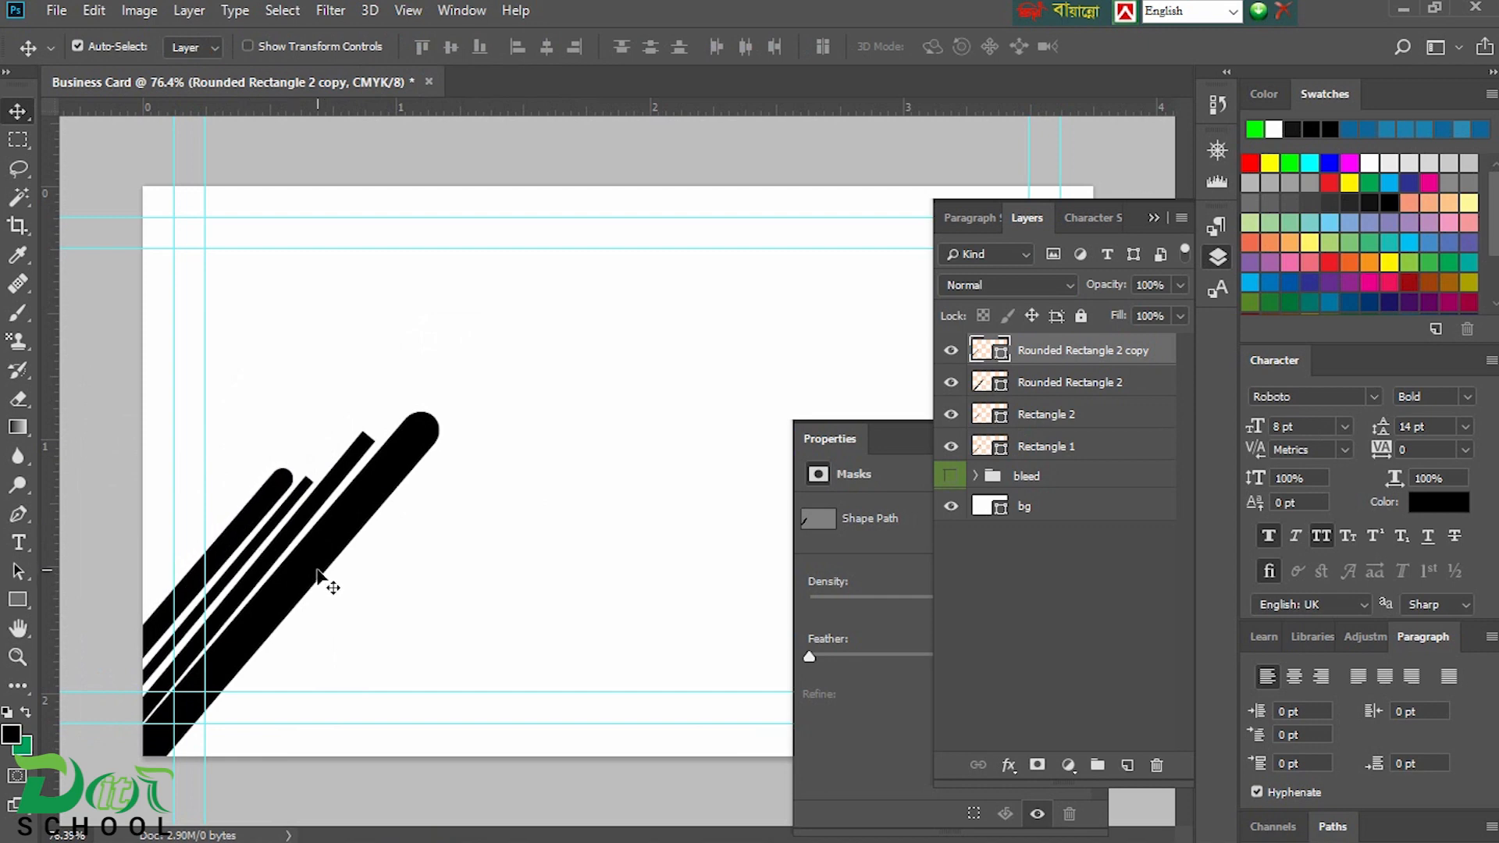
# - Group the four bar layers and collapse the group in the layer list
pyautogui.keyDown('shift'); pyautogui.click(1063, 447); pyautogui.keyUp('shift')
pyautogui.hotkey('ctrl', 'g')
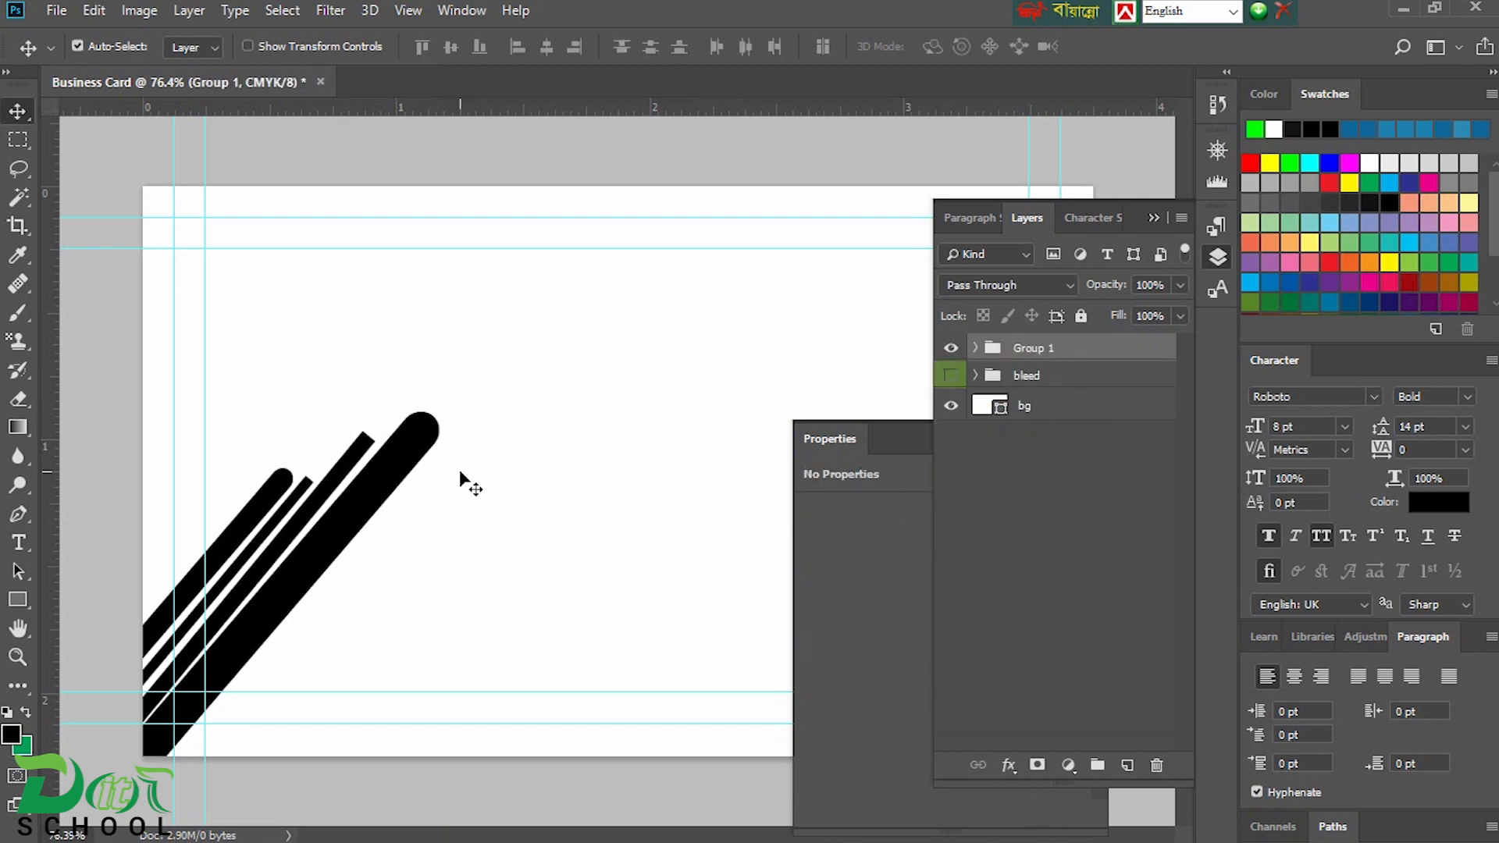
pyautogui.moveTo(346, 532); pyautogui.dragTo(439, 548)
pyautogui.hotkey('ctrl', 'z')
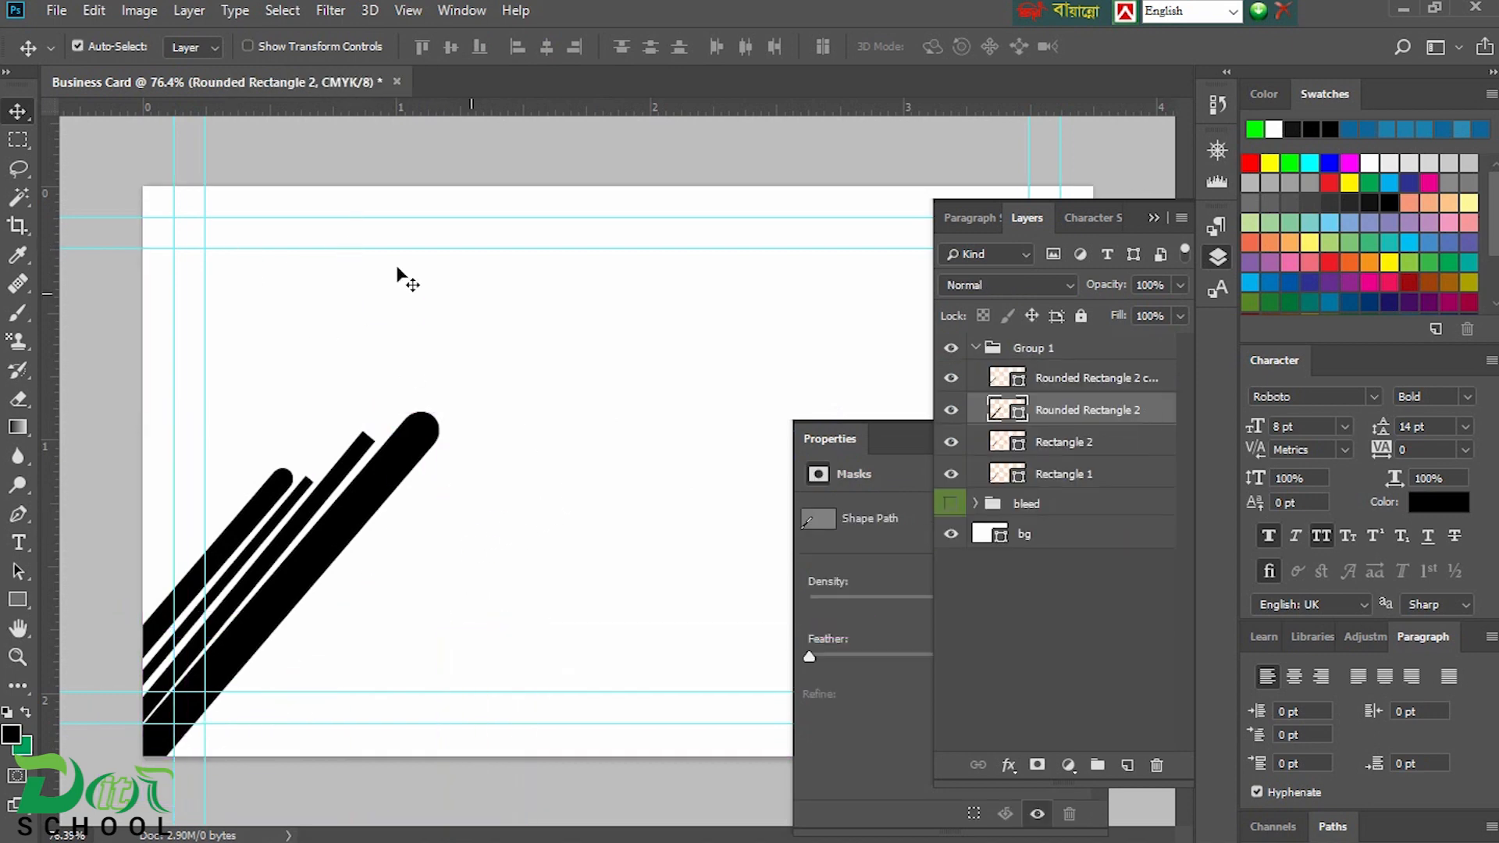
pyautogui.click(993, 346)
pyautogui.click(975, 347)
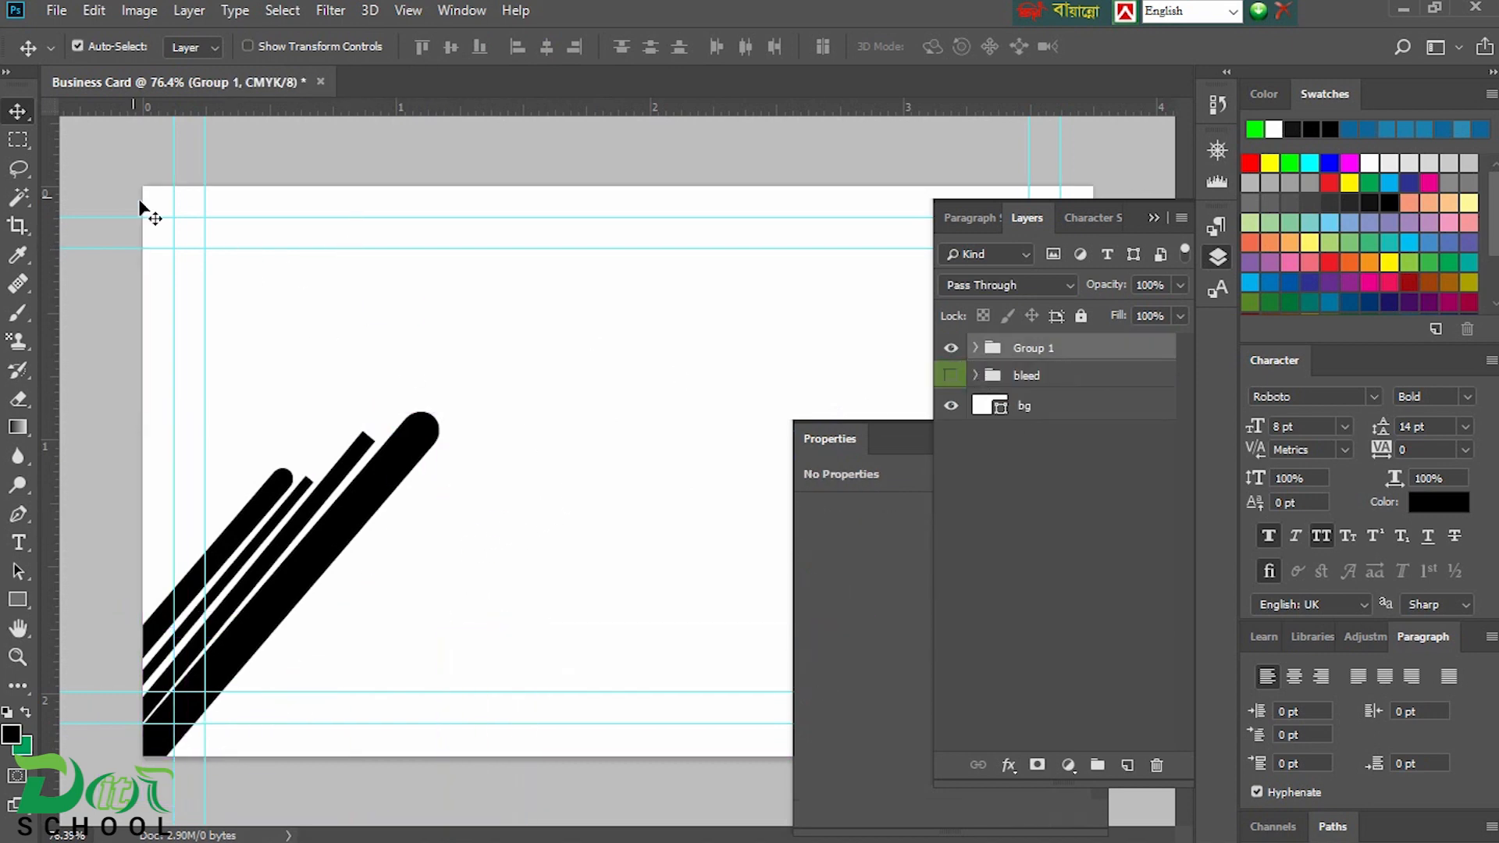
# - Set the Move tool to auto-select groups and place two copies of the bar group along the card's bottom edge, toward its centre
pyautogui.click(193, 47)
pyautogui.click(187, 58)
pyautogui.moveTo(310, 560); pyautogui.dragTo(524, 664)
# - Enlarge the copy of the bar group nearest the card's centre and apply the transform
pyautogui.hotkey('ctrl', 't')
pyautogui.moveTo(640, 524); pyautogui.dragTo(721, 437)
pyautogui.moveTo(607, 587); pyautogui.dragTo(620, 587)
pyautogui.press('Return')
# - Scale the middle copy of the bar group to 110.35% × 110.32%, fine-tune its position and apply the transform
pyautogui.click(449, 574)
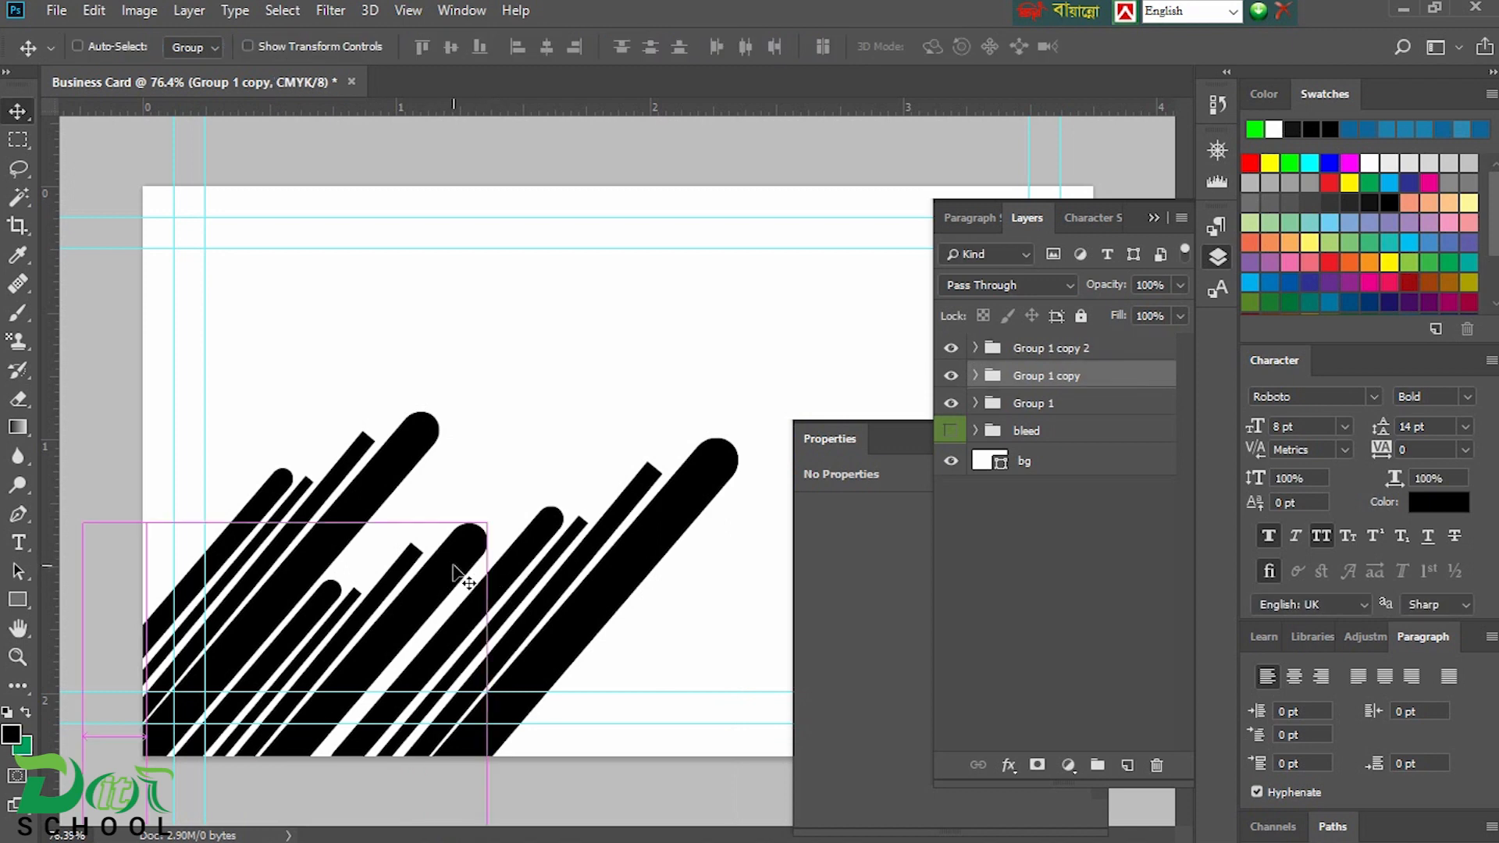
pyautogui.hotkey('ctrl', 't')
pyautogui.moveTo(487, 524); pyautogui.dragTo(528, 478)
pyautogui.moveTo(530, 592); pyautogui.dragTo(533, 599)
pyautogui.press('Left')
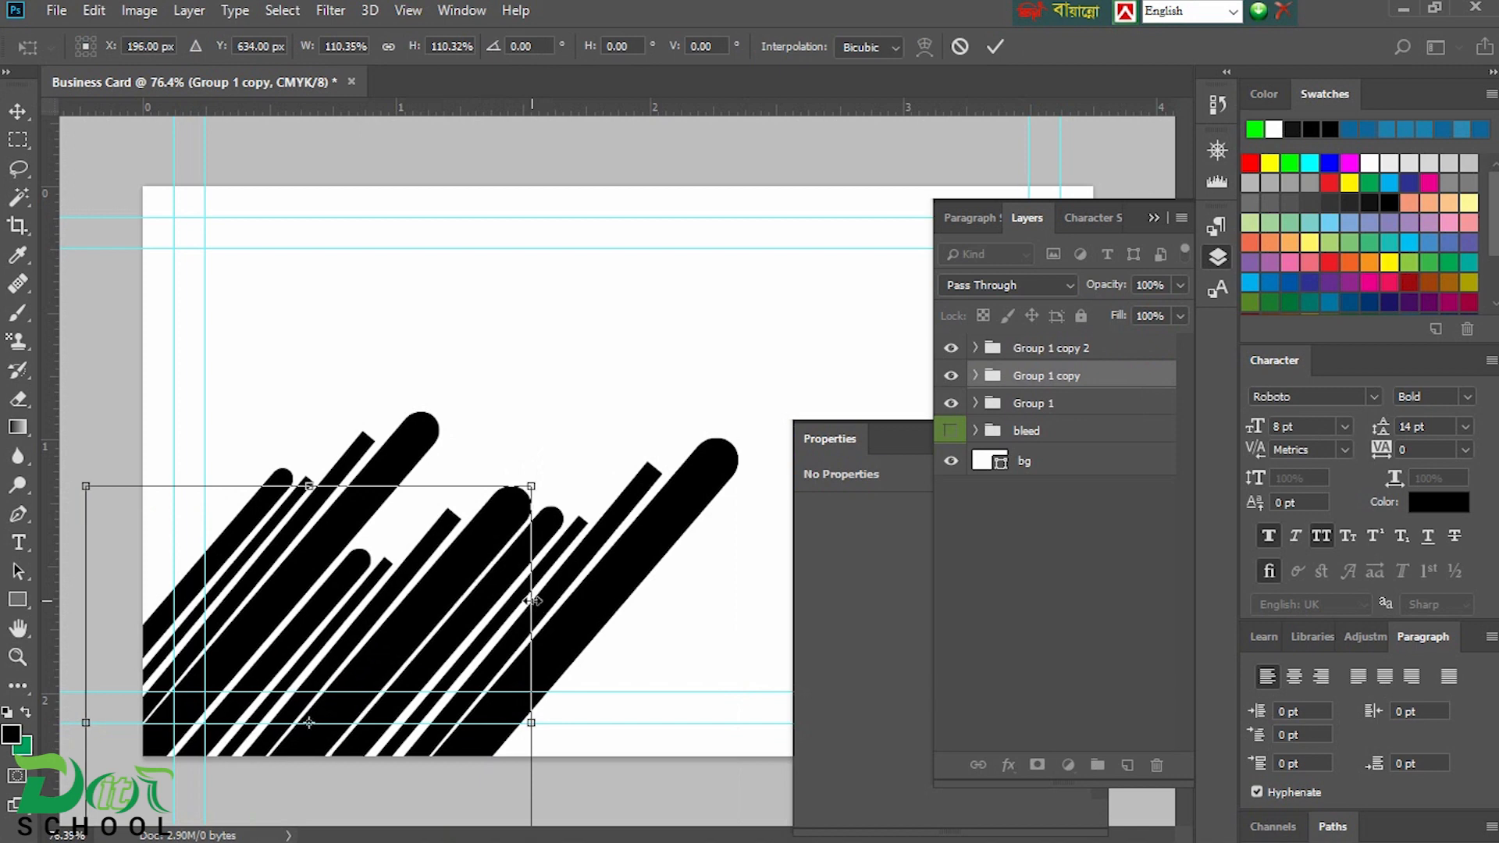
pyautogui.press('Return')
# - Dock the floating Properties panel beside the Character panel to clear the canvas
pyautogui.scroll(-2, 528, 593)
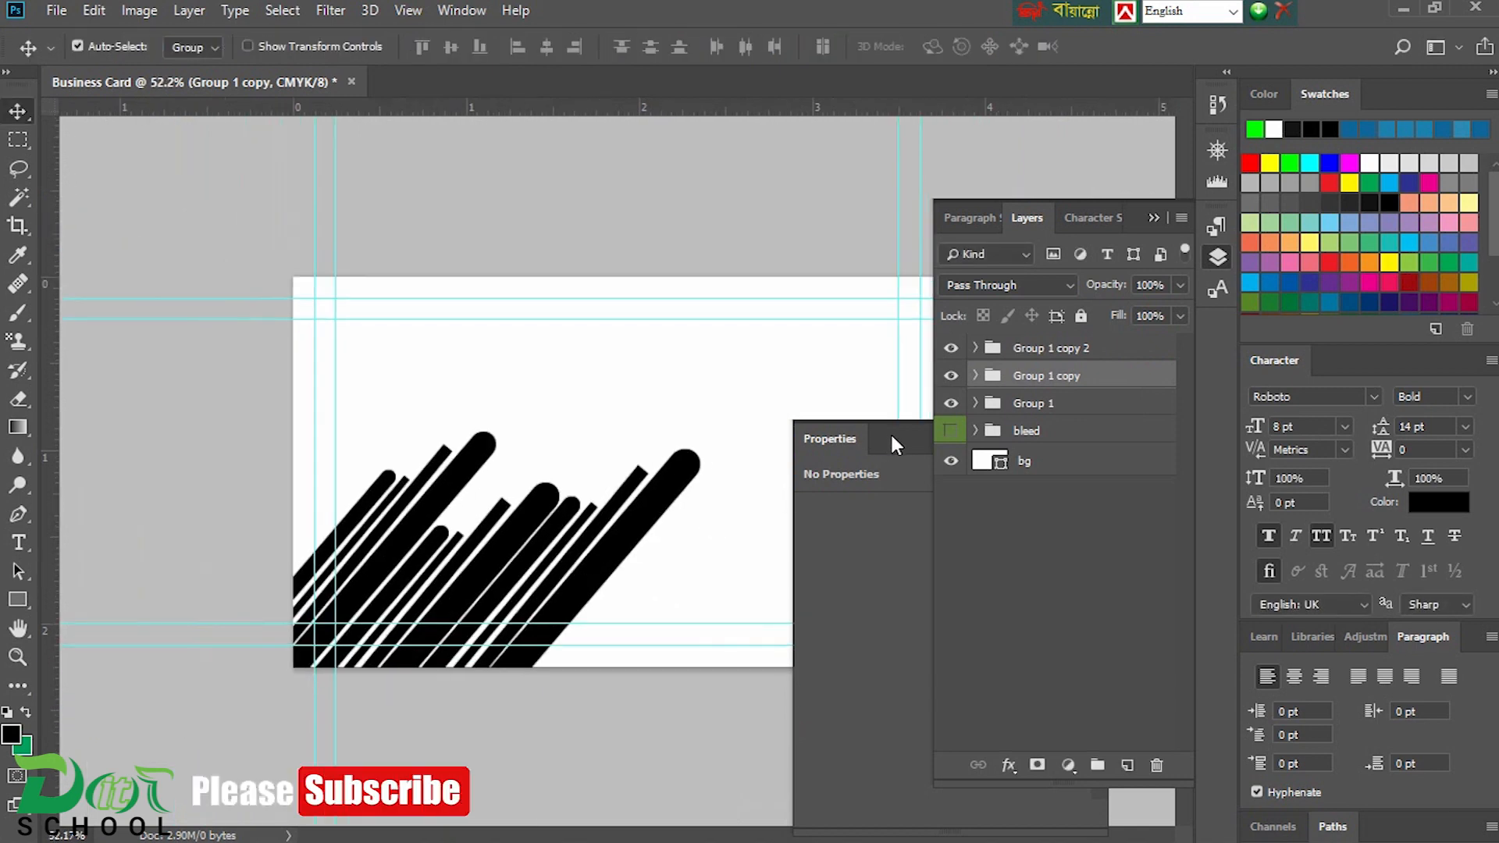
pyautogui.moveTo(841, 434); pyautogui.dragTo(1417, 392)
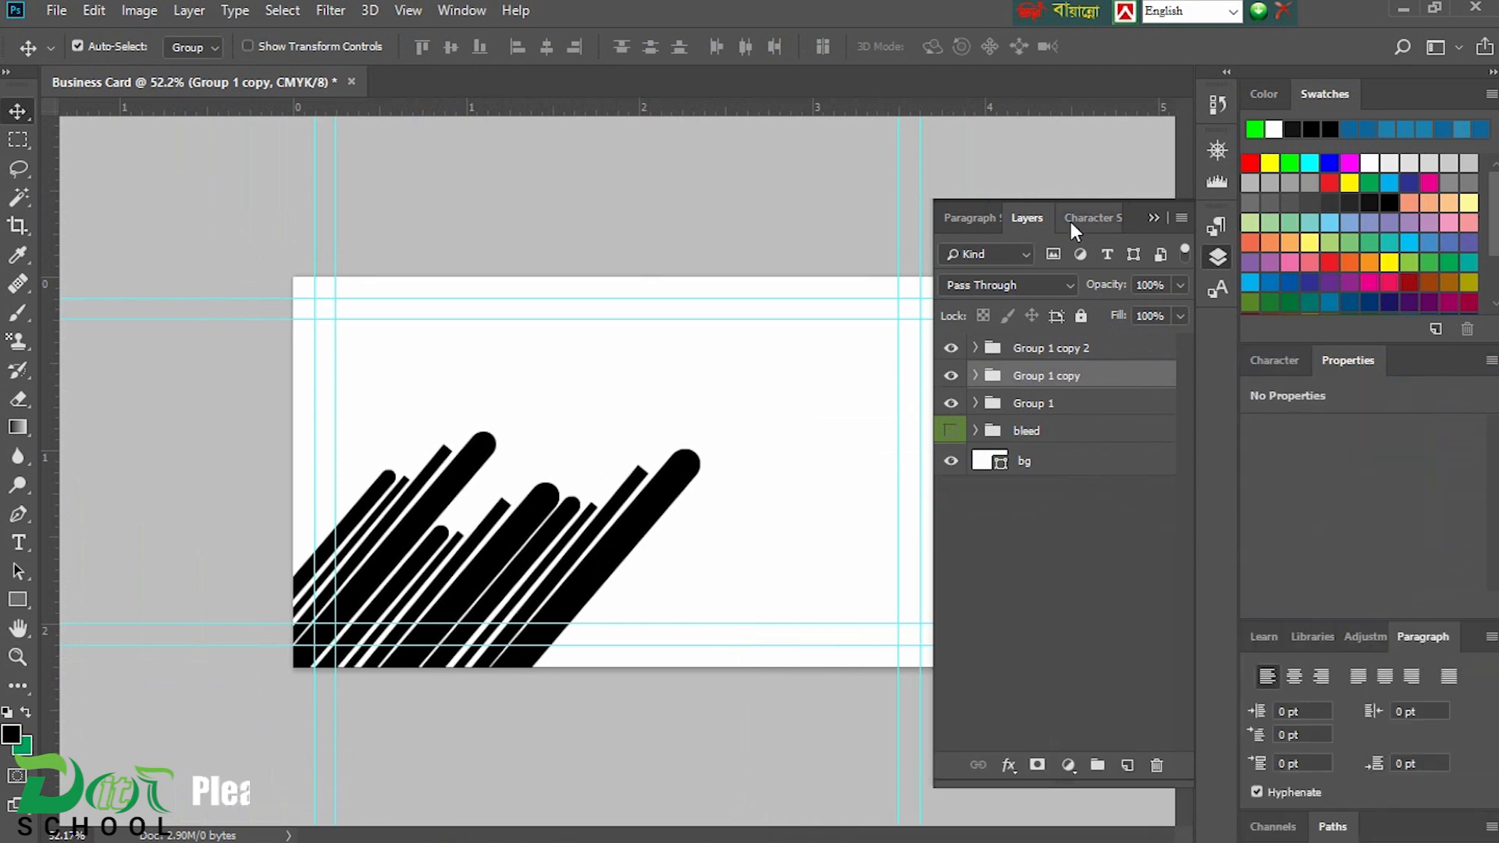
# - Group the three bar groups together and merge that group into a single pixel layer
pyautogui.keyDown('shift'); pyautogui.click(1055, 353); pyautogui.keyUp('shift')
pyautogui.keyDown('shift'); pyautogui.click(1039, 409); pyautogui.keyUp('shift')
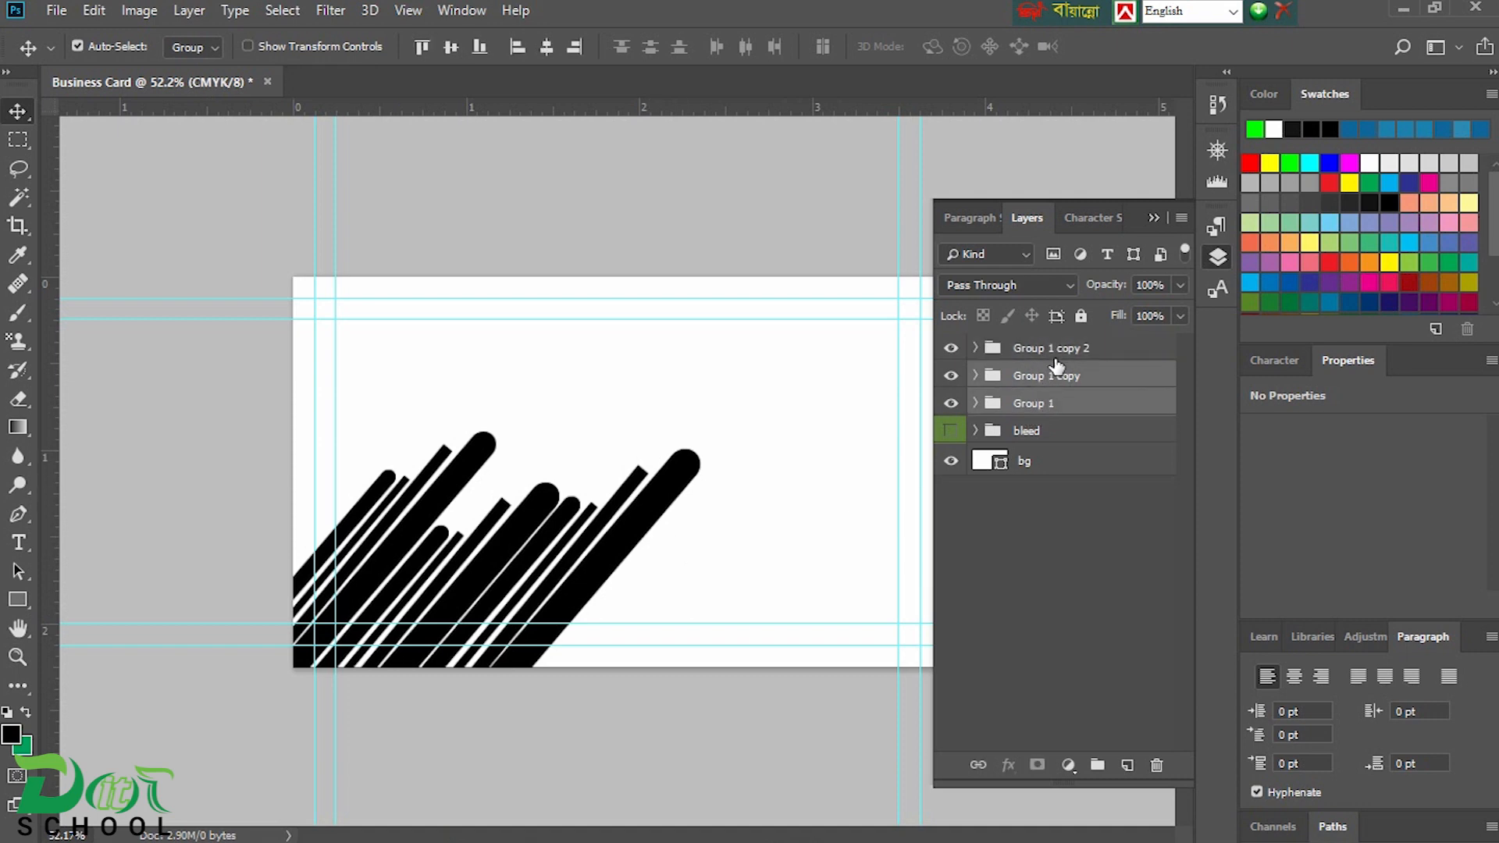
pyautogui.keyDown('shift'); pyautogui.click(1057, 356); pyautogui.keyUp('shift')
pyautogui.keyDown('shift'); pyautogui.click(1044, 406); pyautogui.keyUp('shift')
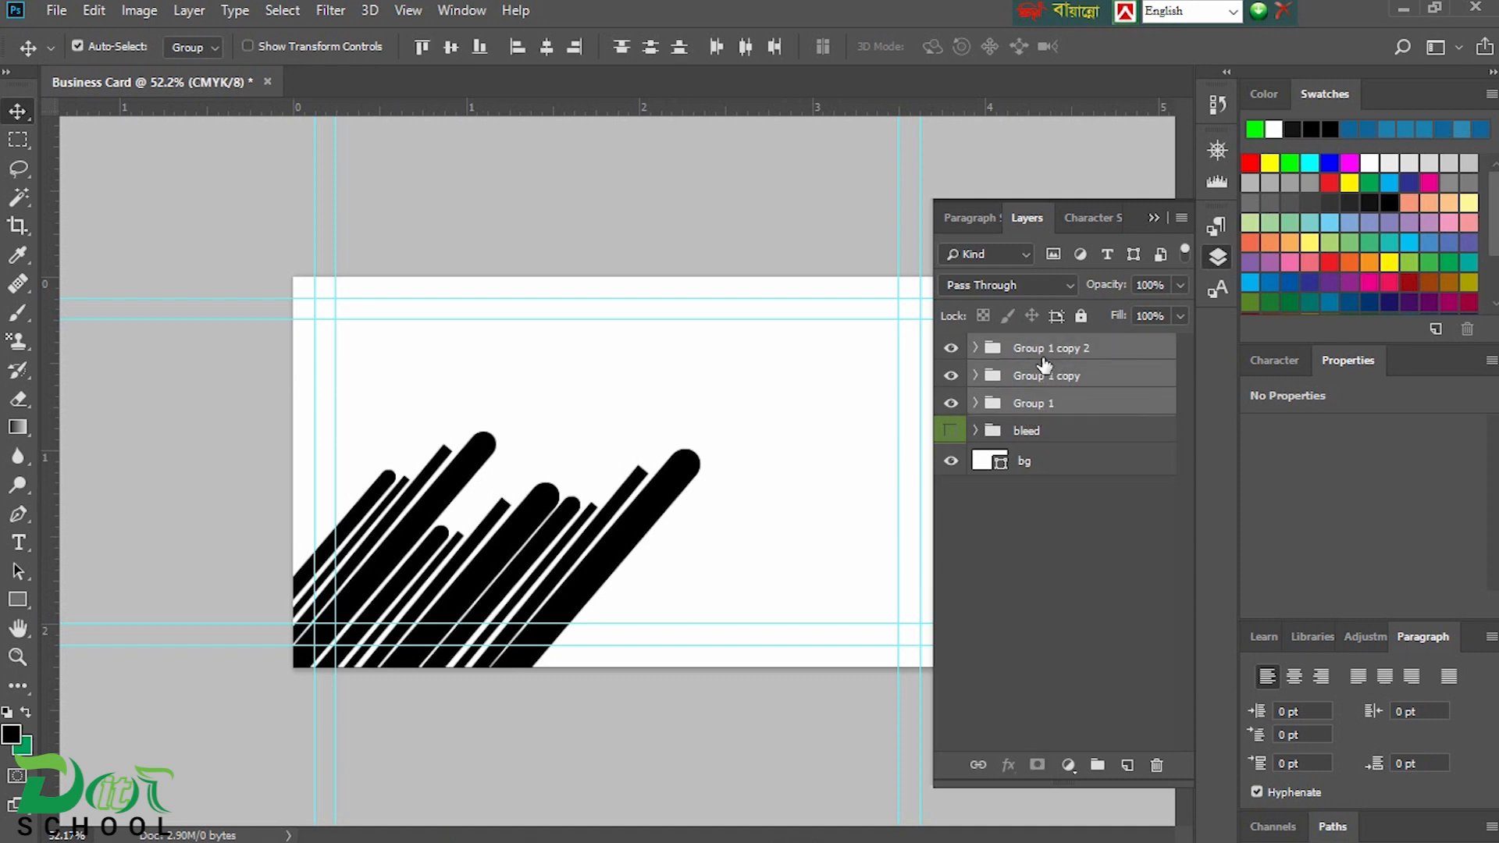
pyautogui.rightClick(1044, 367)
pyautogui.press('Escape')
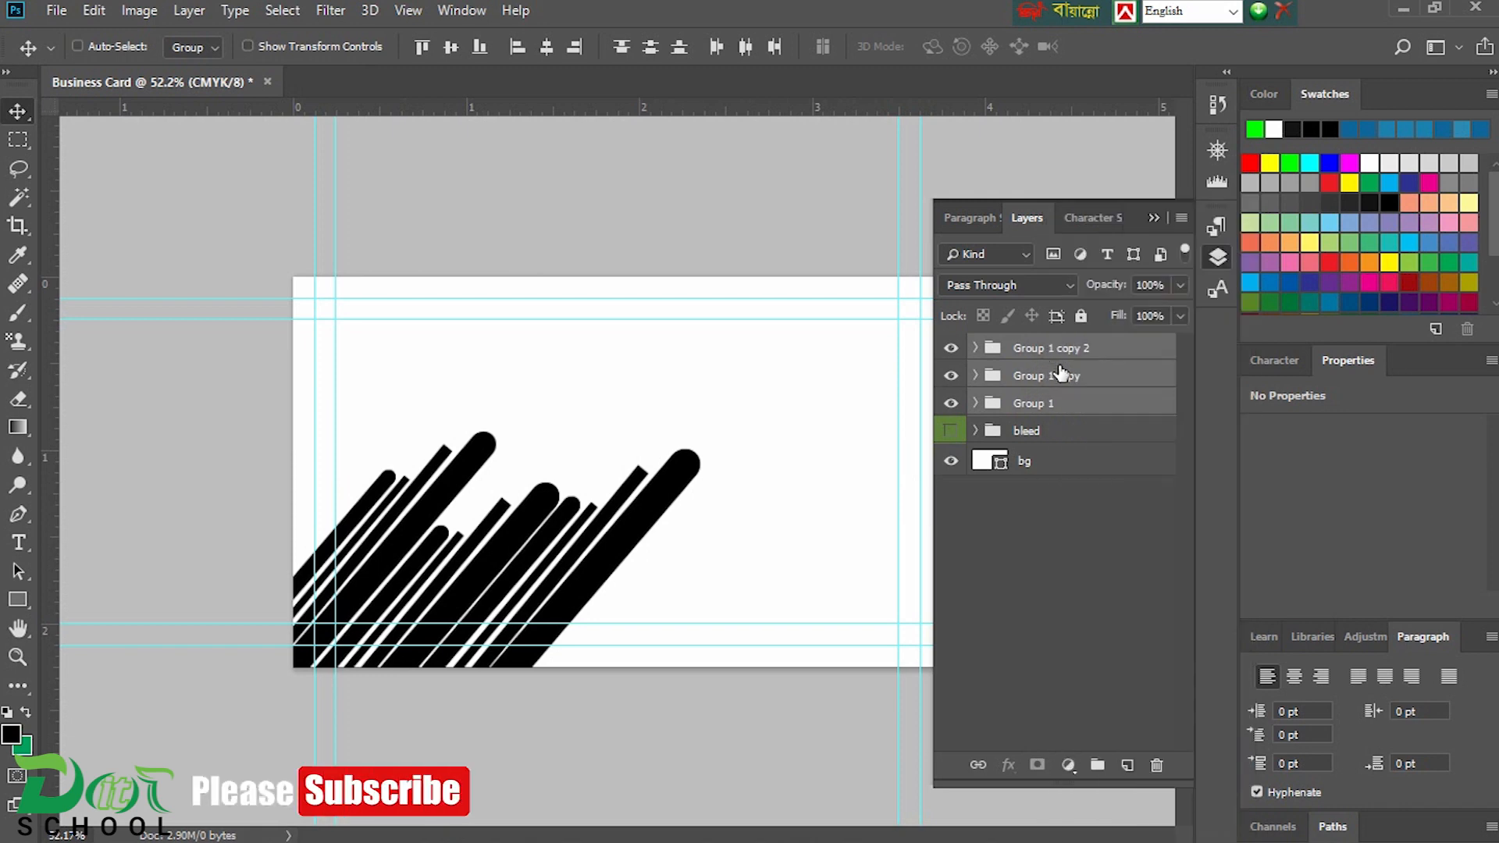
pyautogui.hotkey('ctrl', 'g')
pyautogui.rightClick(1038, 359)
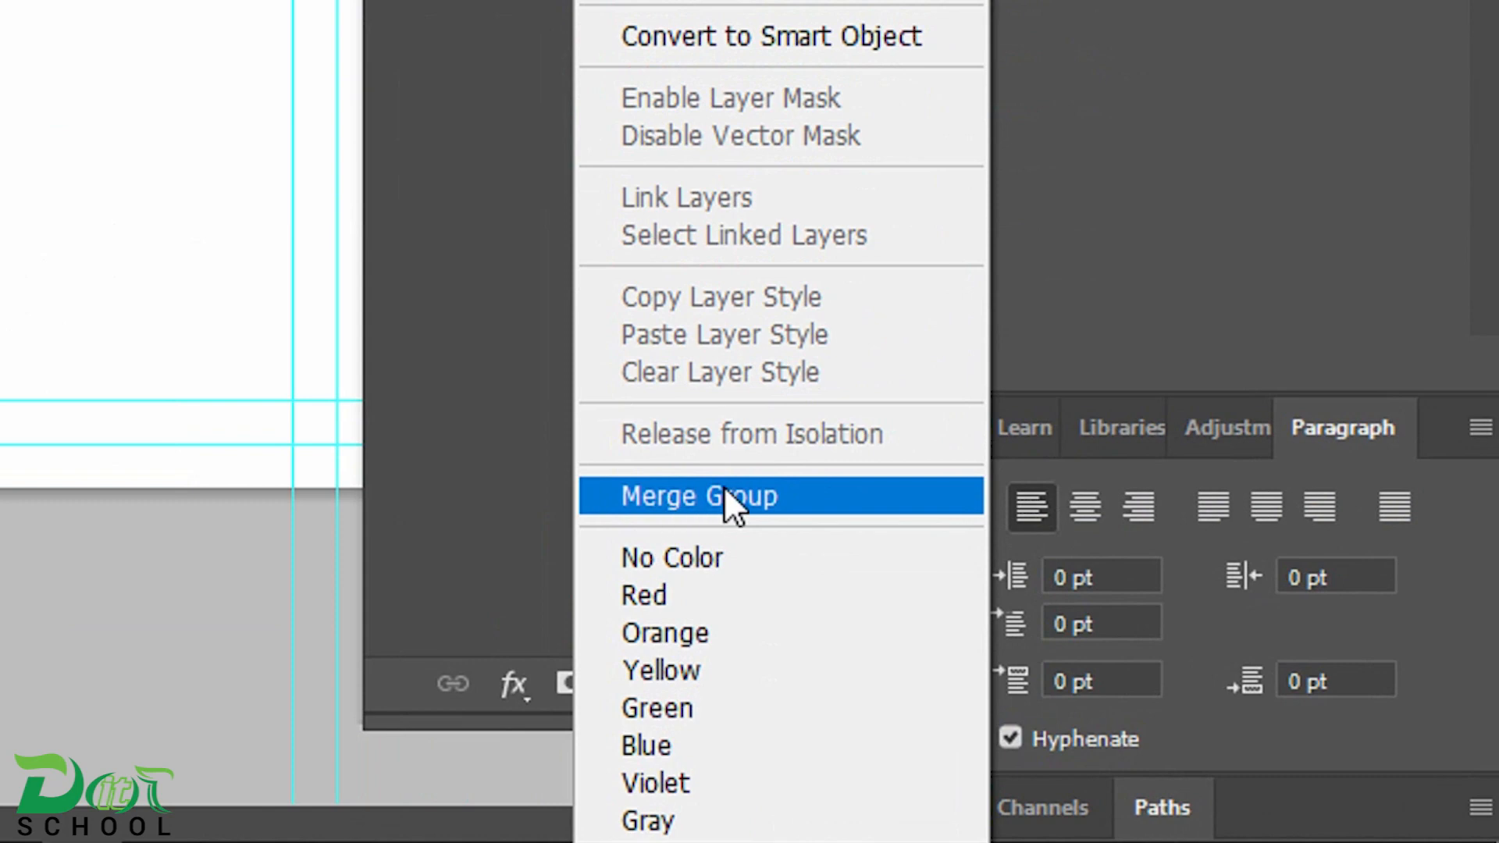
pyautogui.click(1114, 673)
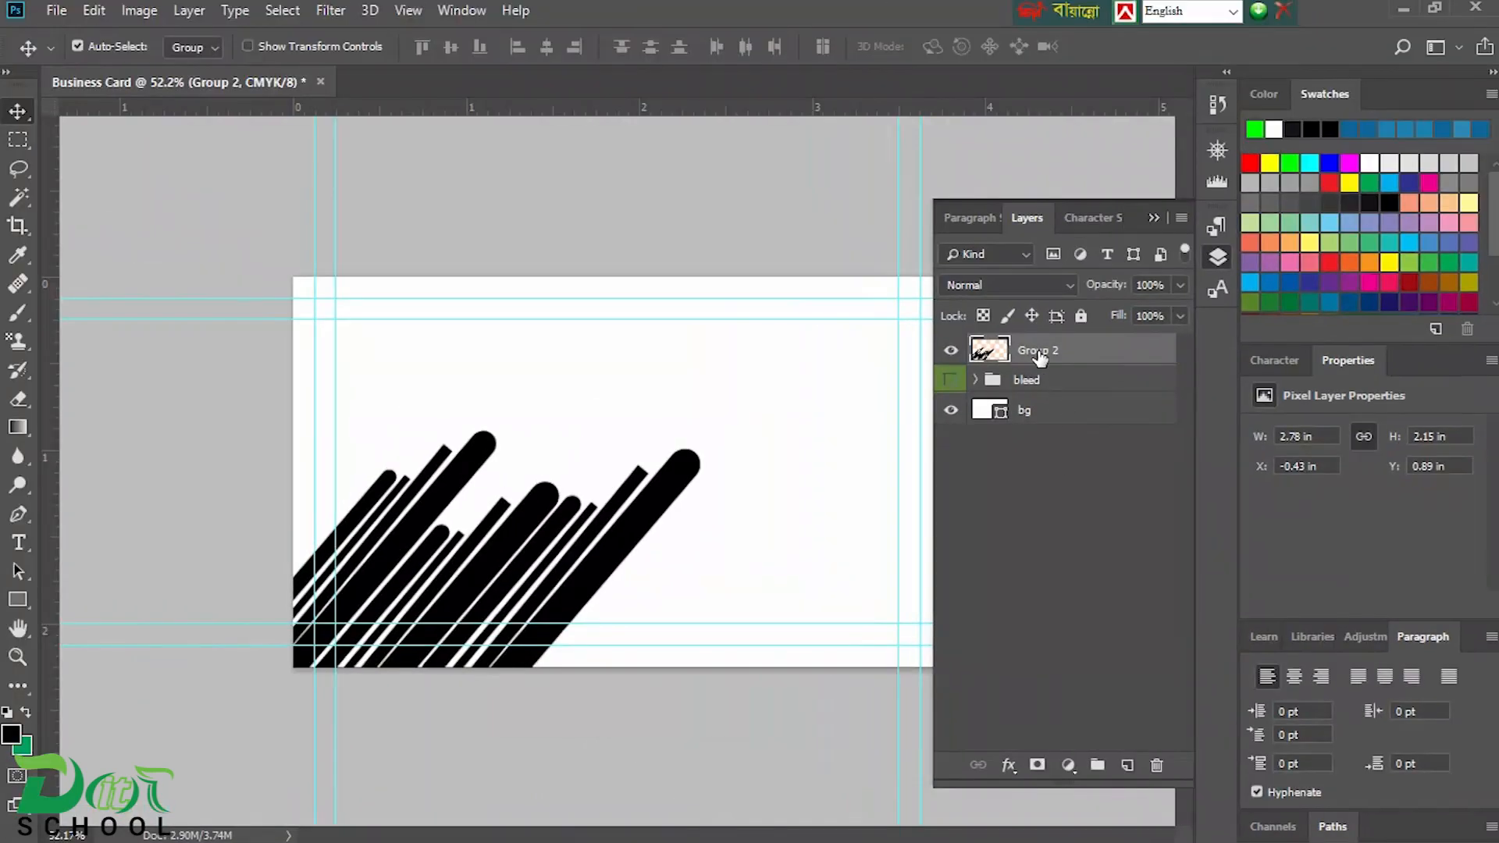
pyautogui.rightClick(1034, 356)
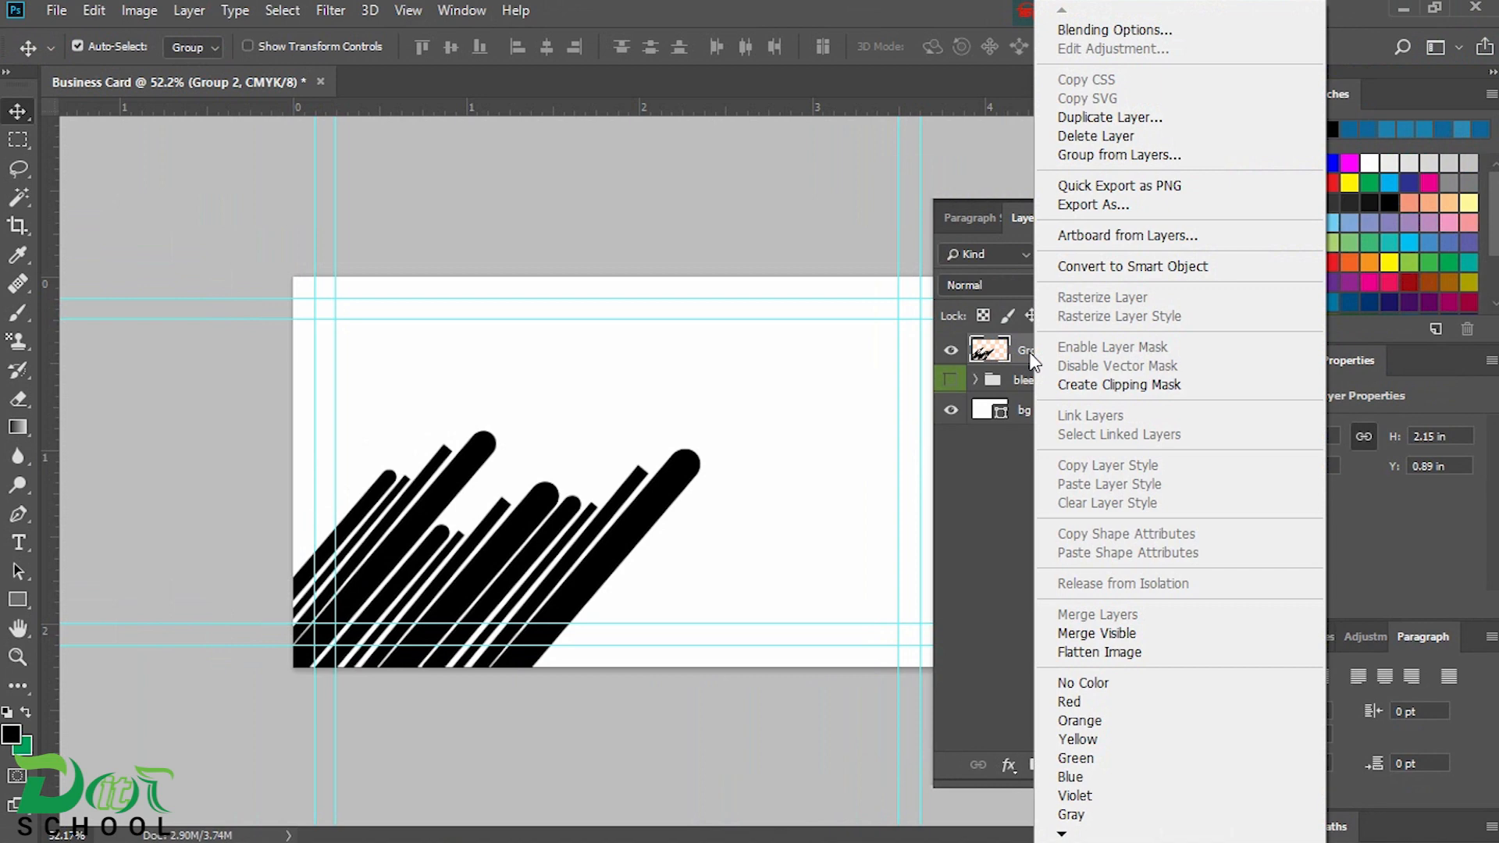
pyautogui.click(1013, 457)
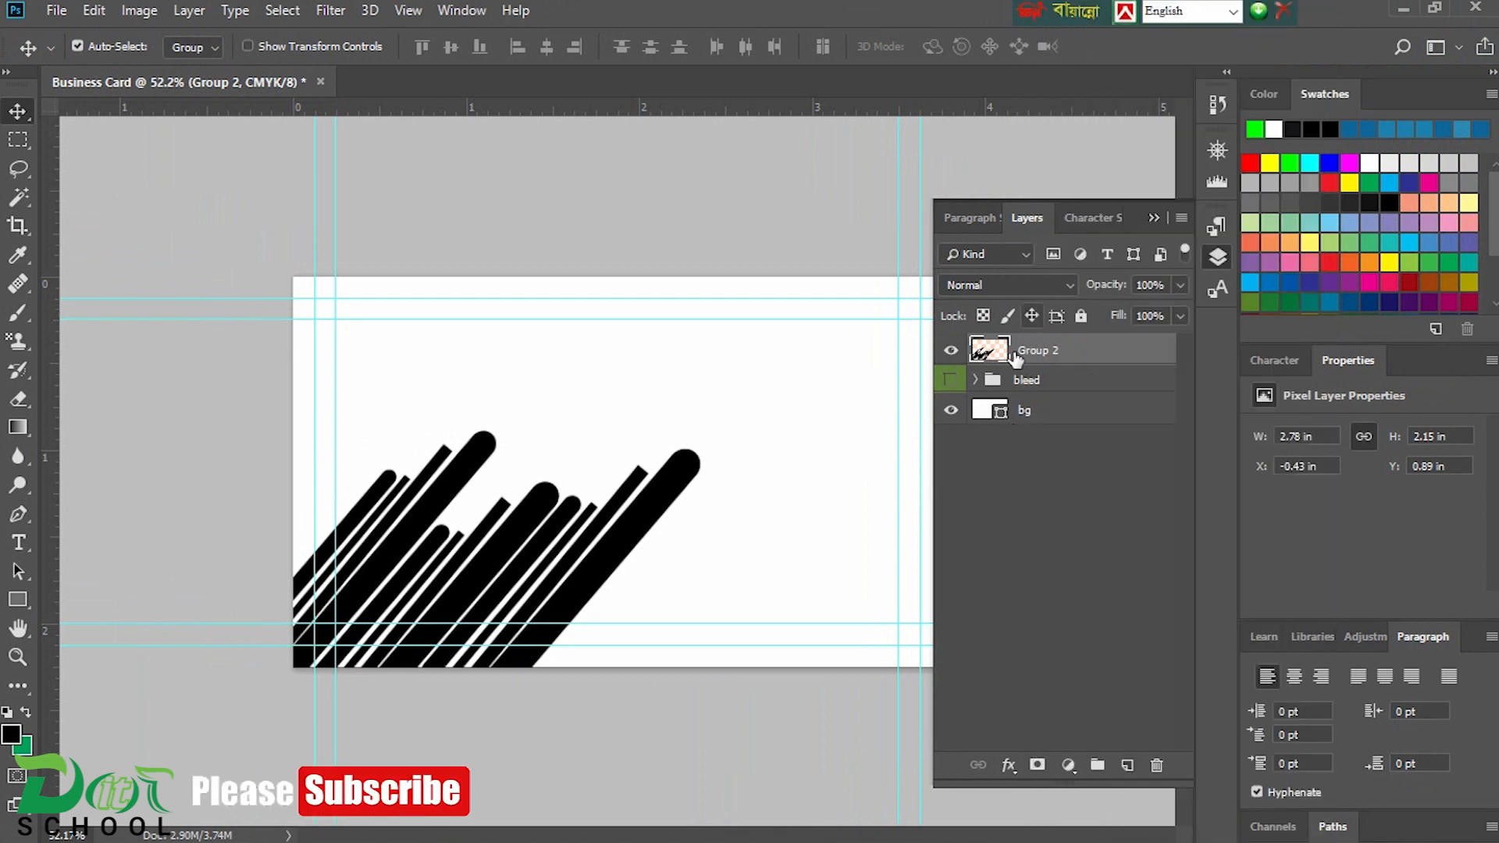
# - Crop the document to its existing bounds with Delete Cropped Pixels enabled, trimming the bars that overhang the card
pyautogui.click(1155, 218)
pyautogui.click(18, 226)
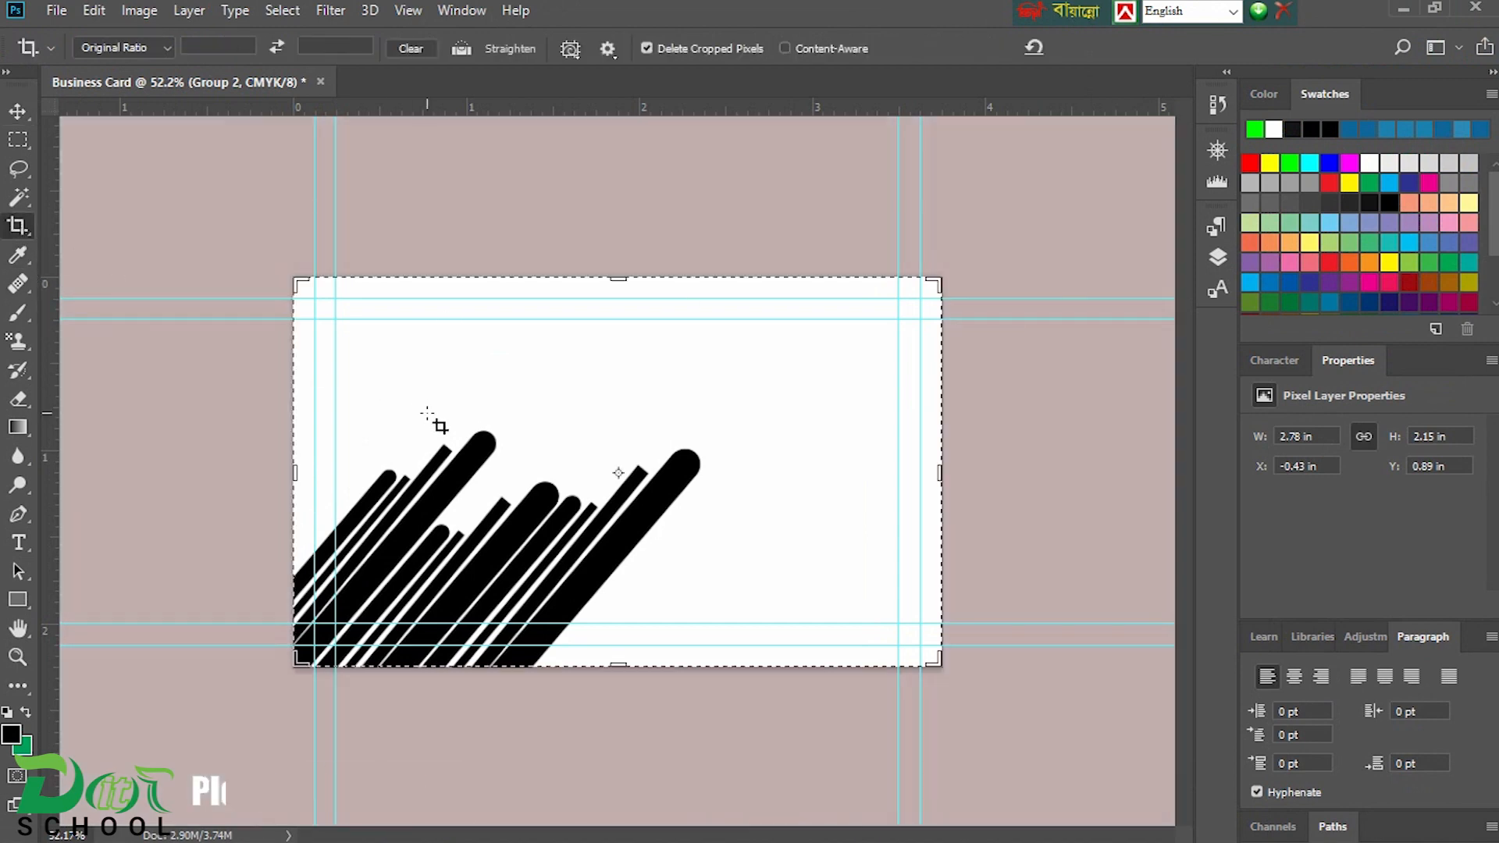
pyautogui.click(530, 450)
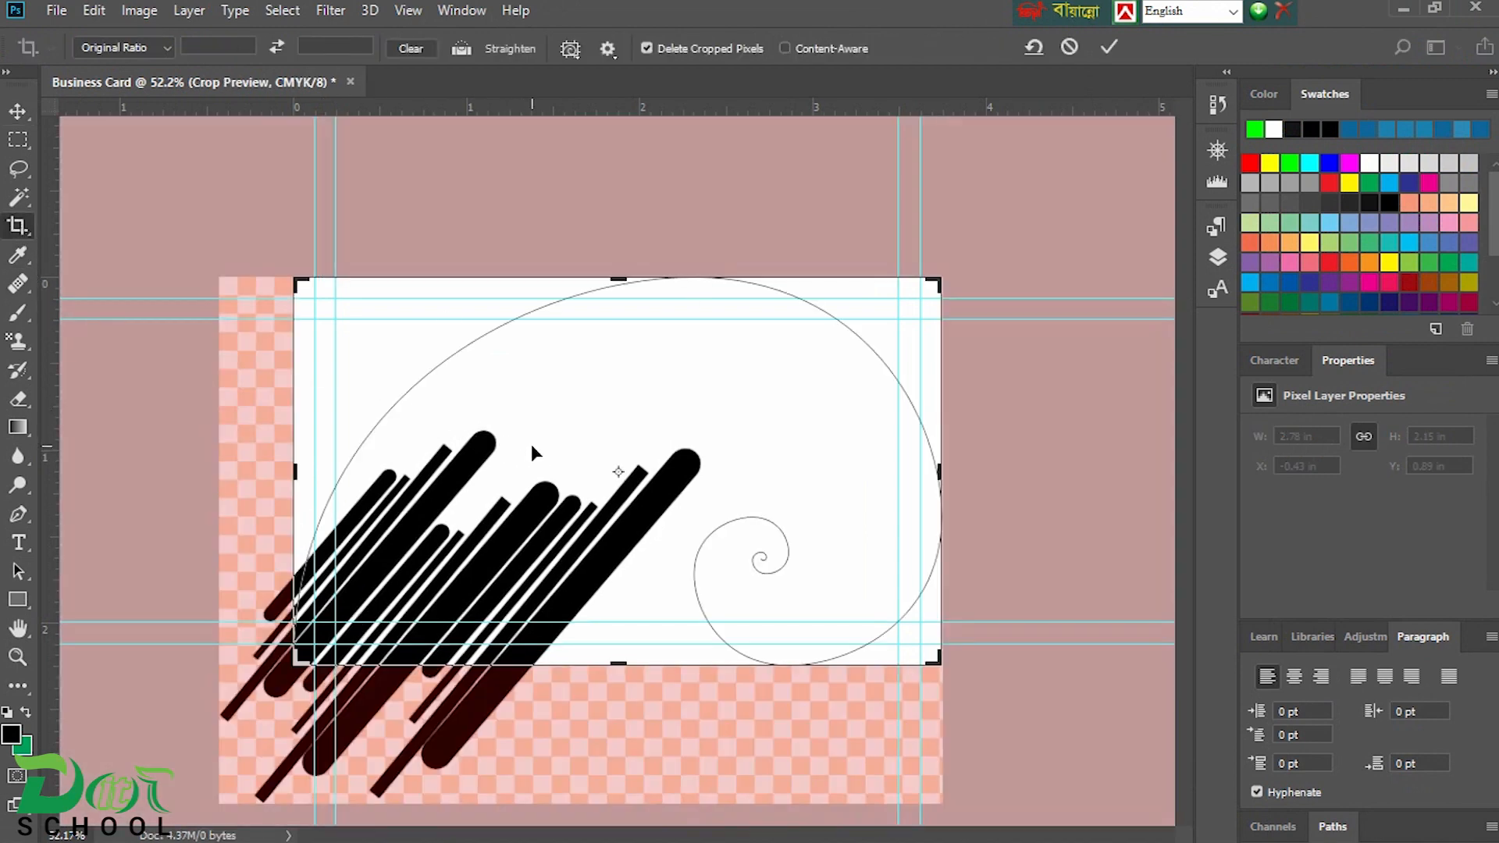
pyautogui.click(1109, 47)
# - Move the merged bars away from the card's corner to check their trimmed edges, and undo the move
pyautogui.press('v')
pyautogui.moveTo(404, 537); pyautogui.dragTo(472, 493)
pyautogui.hotkey('ctrl', 'z')
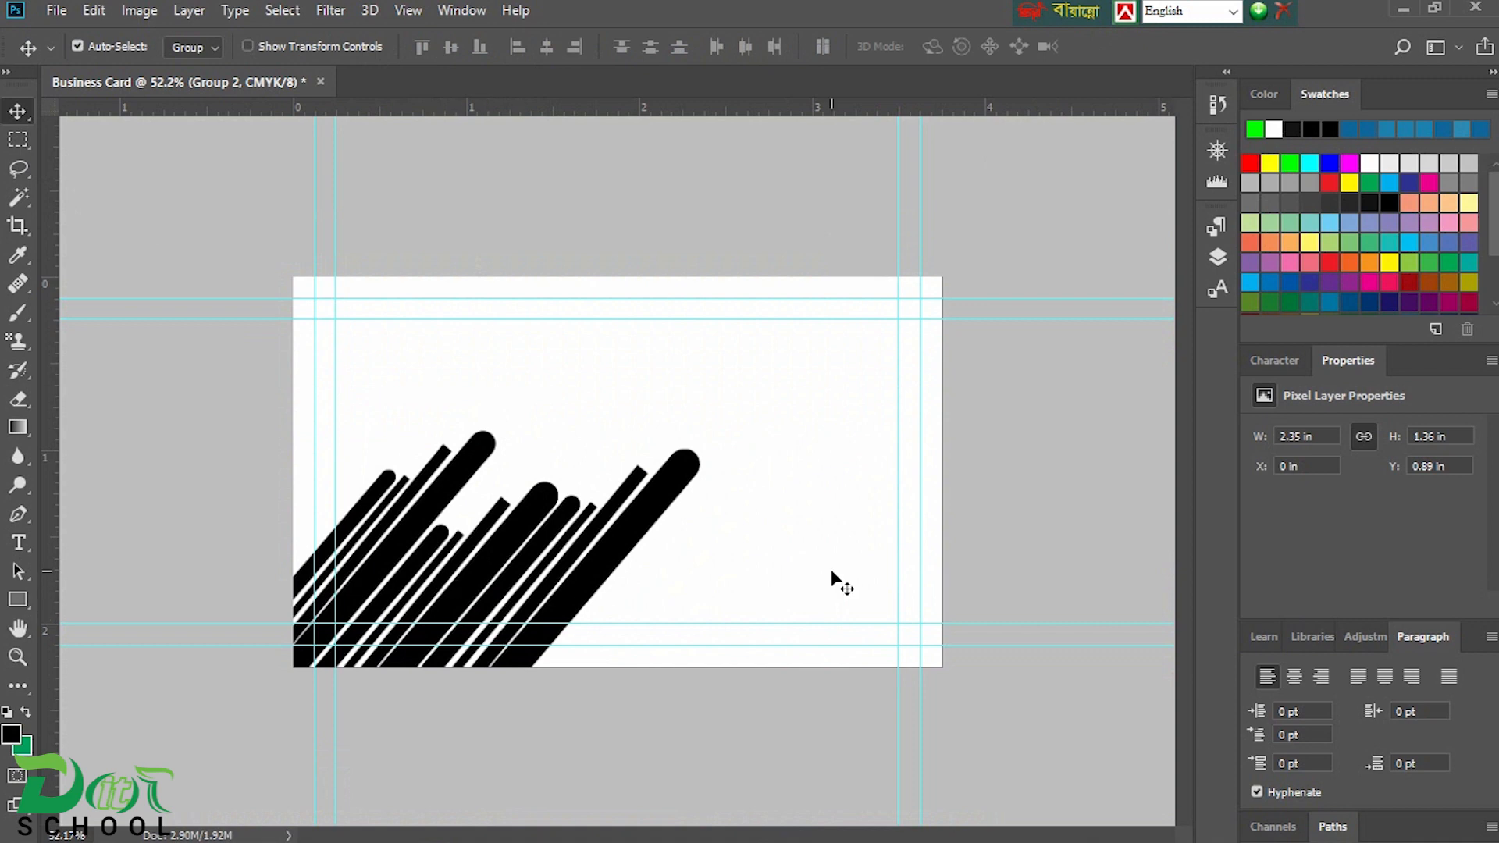
# - Rename the merged bars layer to "Image Sheep"
pyautogui.click(1216, 257)
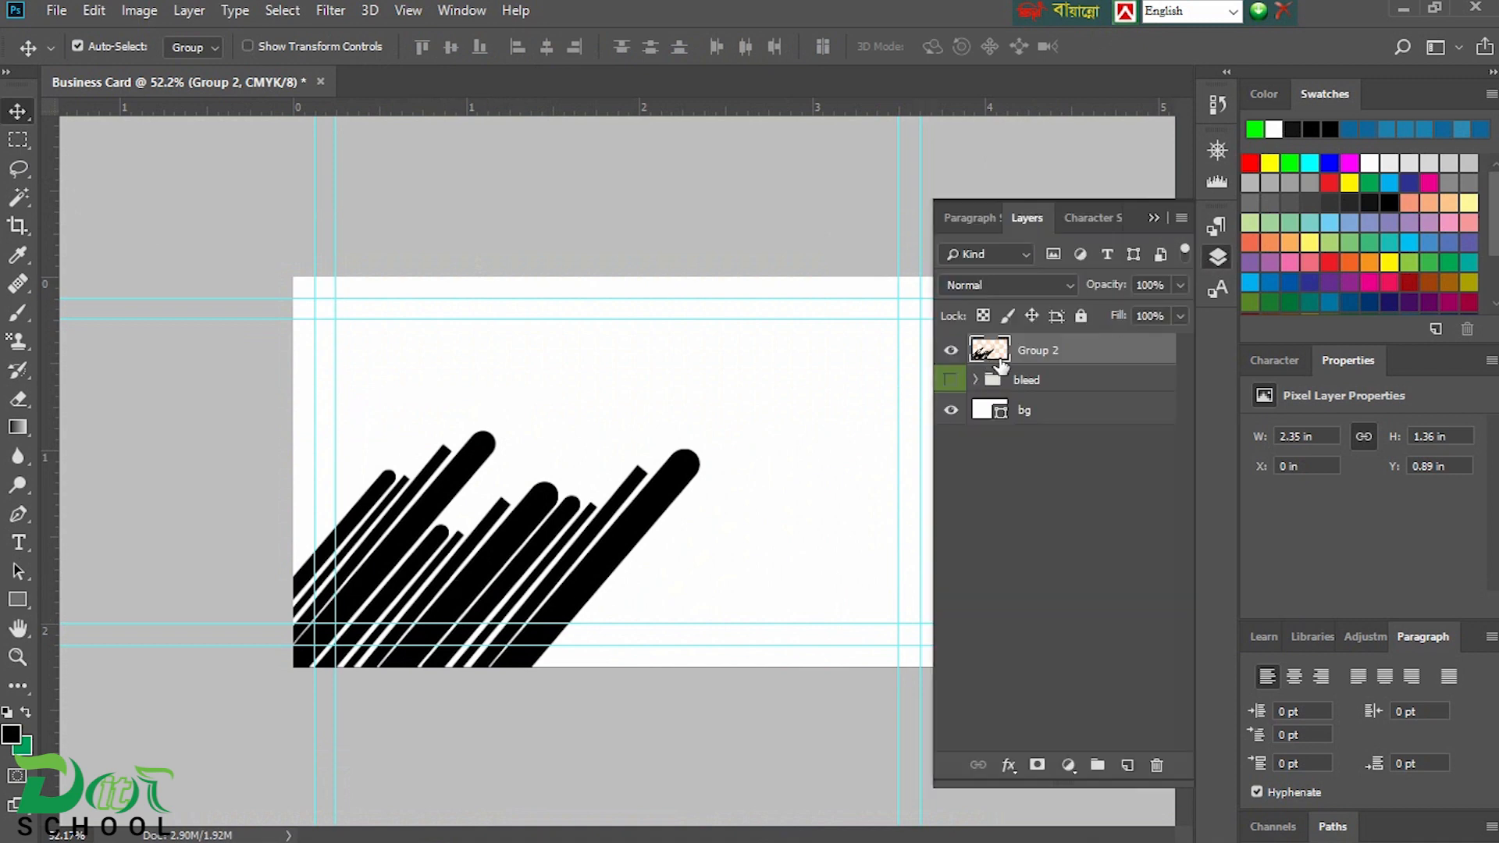
pyautogui.doubleClick(1036, 351)
pyautogui.click(1078, 457)
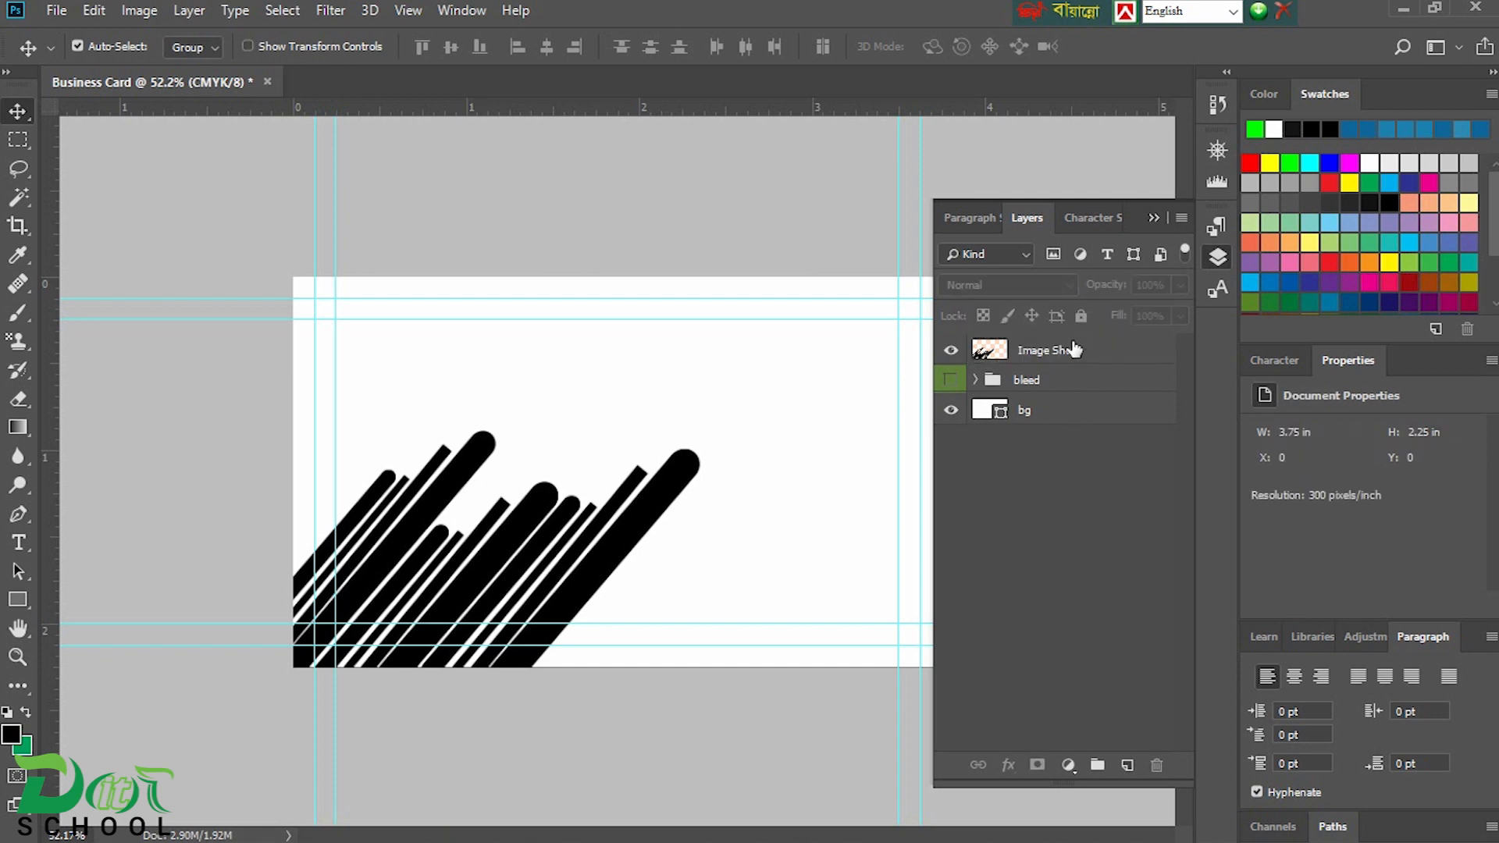
# - Open the building photo Papp_BASF.jpg from the png icon folder on the Desktop
pyautogui.click(56, 10)
pyautogui.click(71, 56)
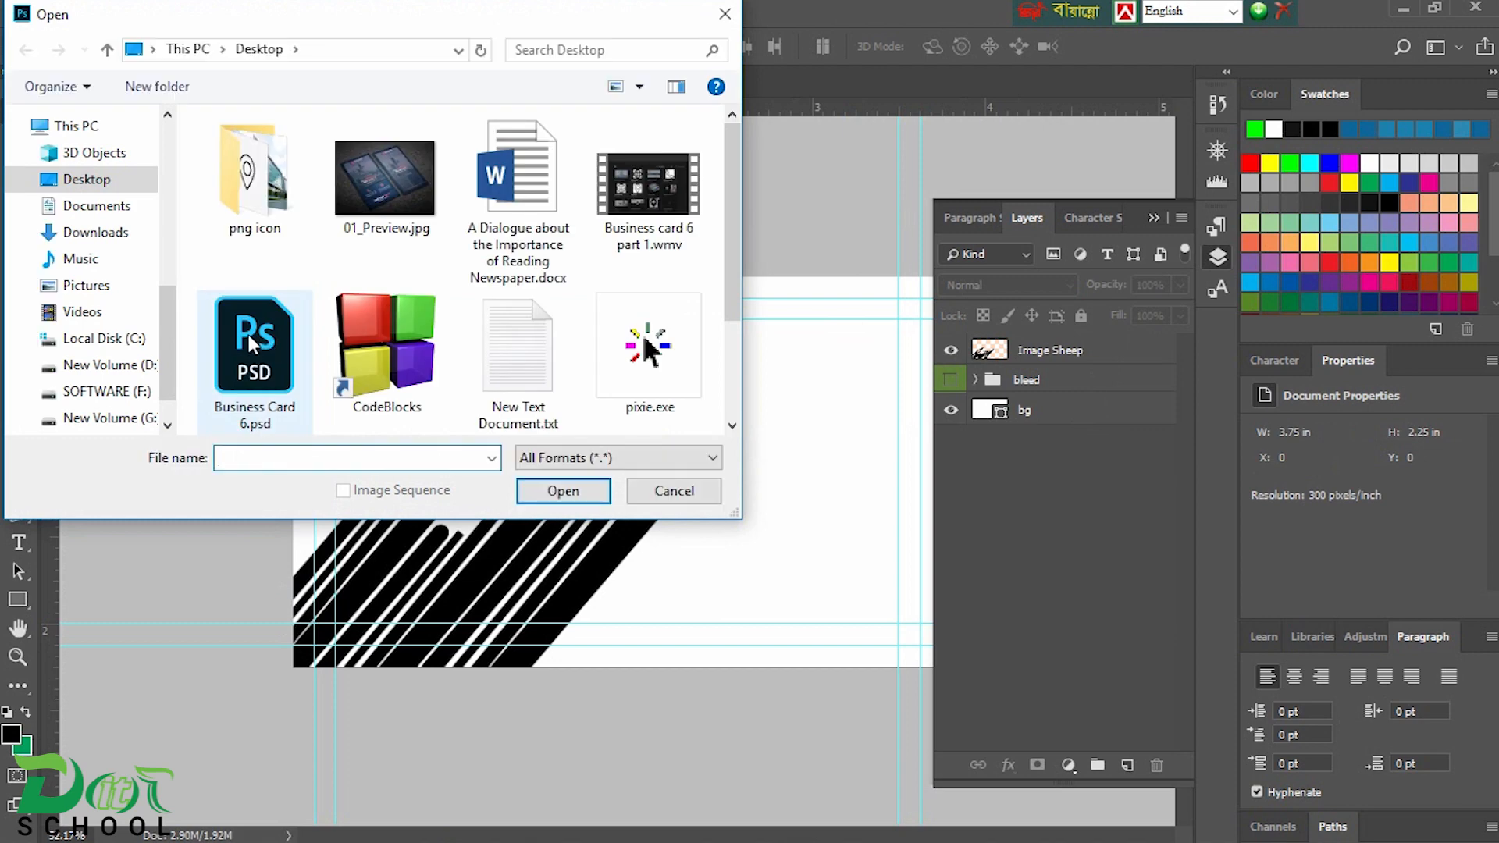
pyautogui.doubleClick(250, 168)
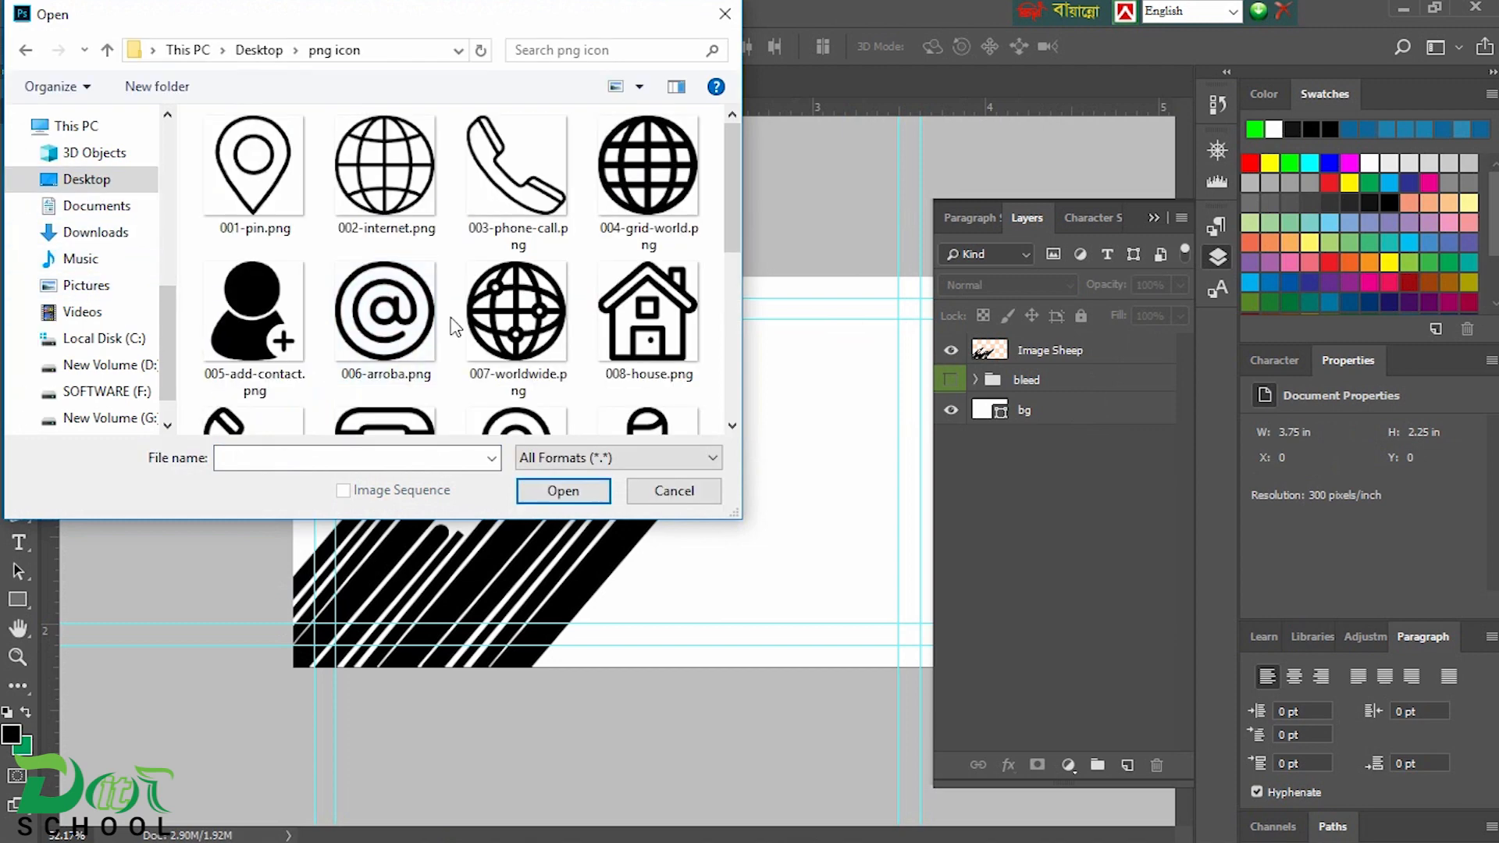
pyautogui.scroll(-5, 717, 194)
pyautogui.click(386, 371)
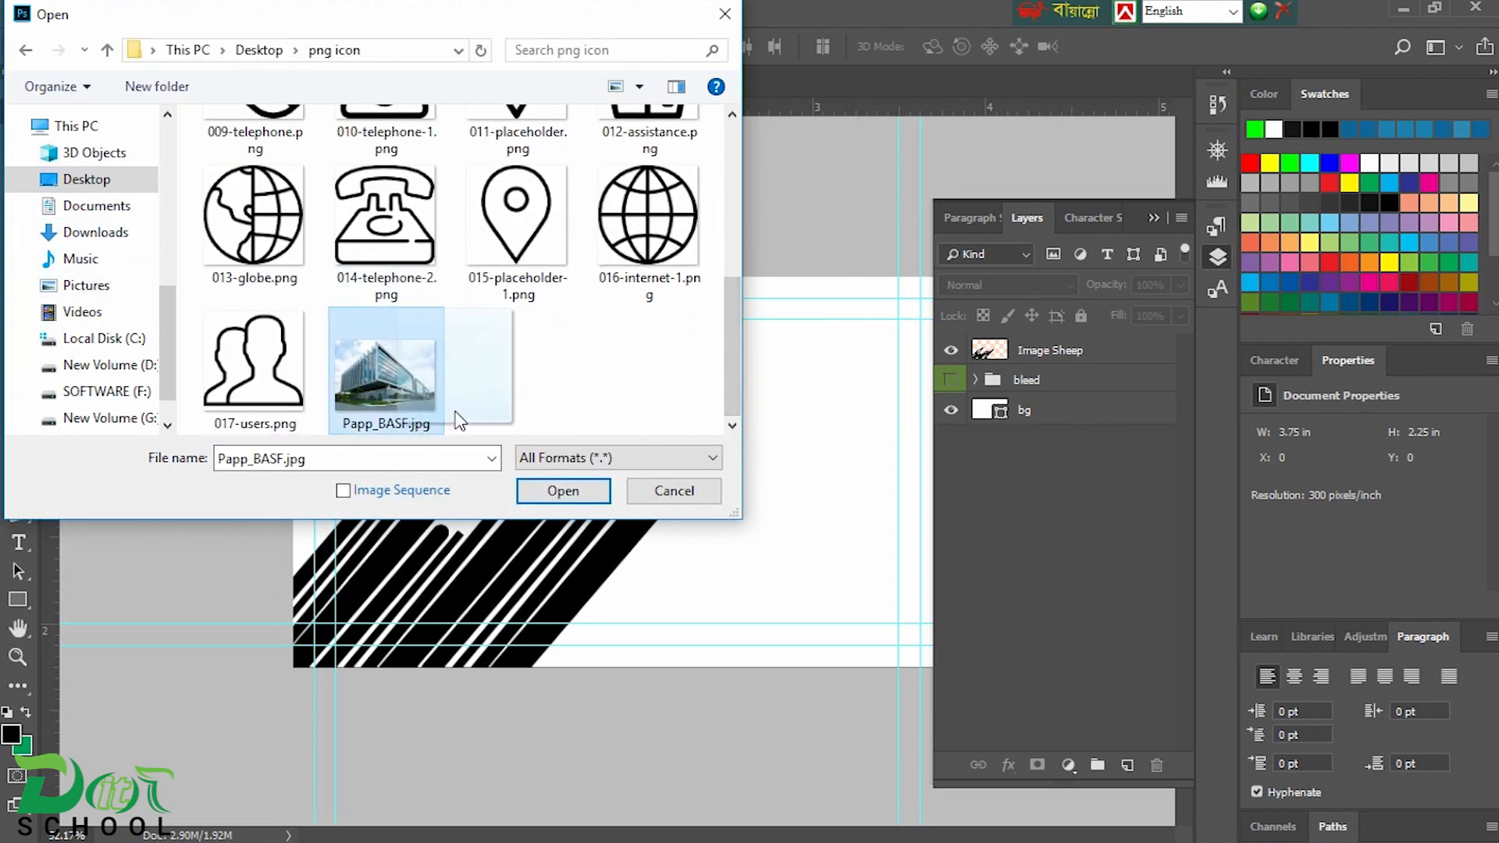
pyautogui.click(564, 490)
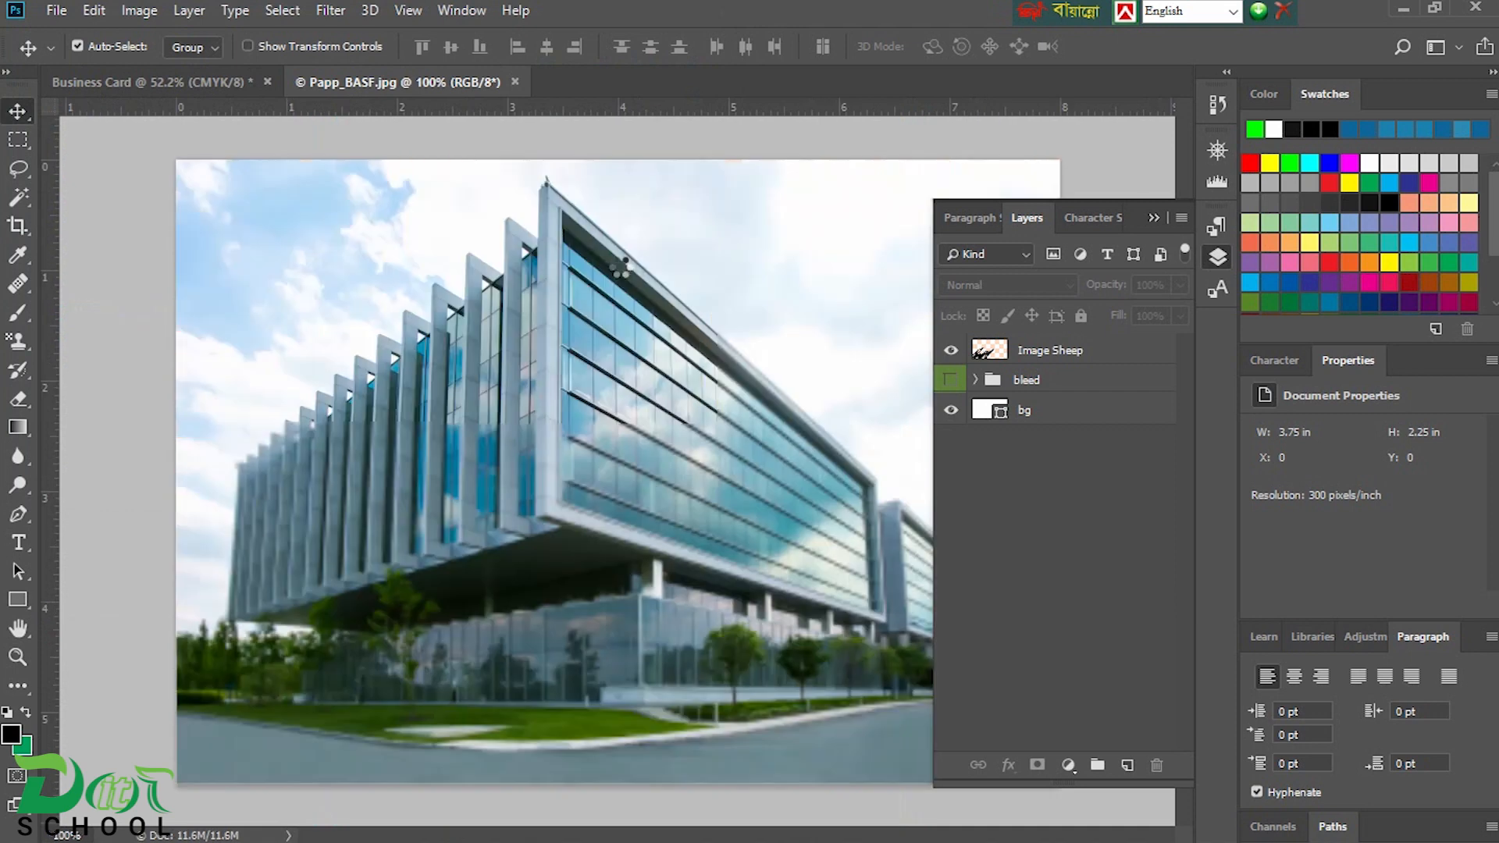
# - Unlock the photo's background layer and bring the photo into the Business Card document above the bars
pyautogui.click(1153, 355)
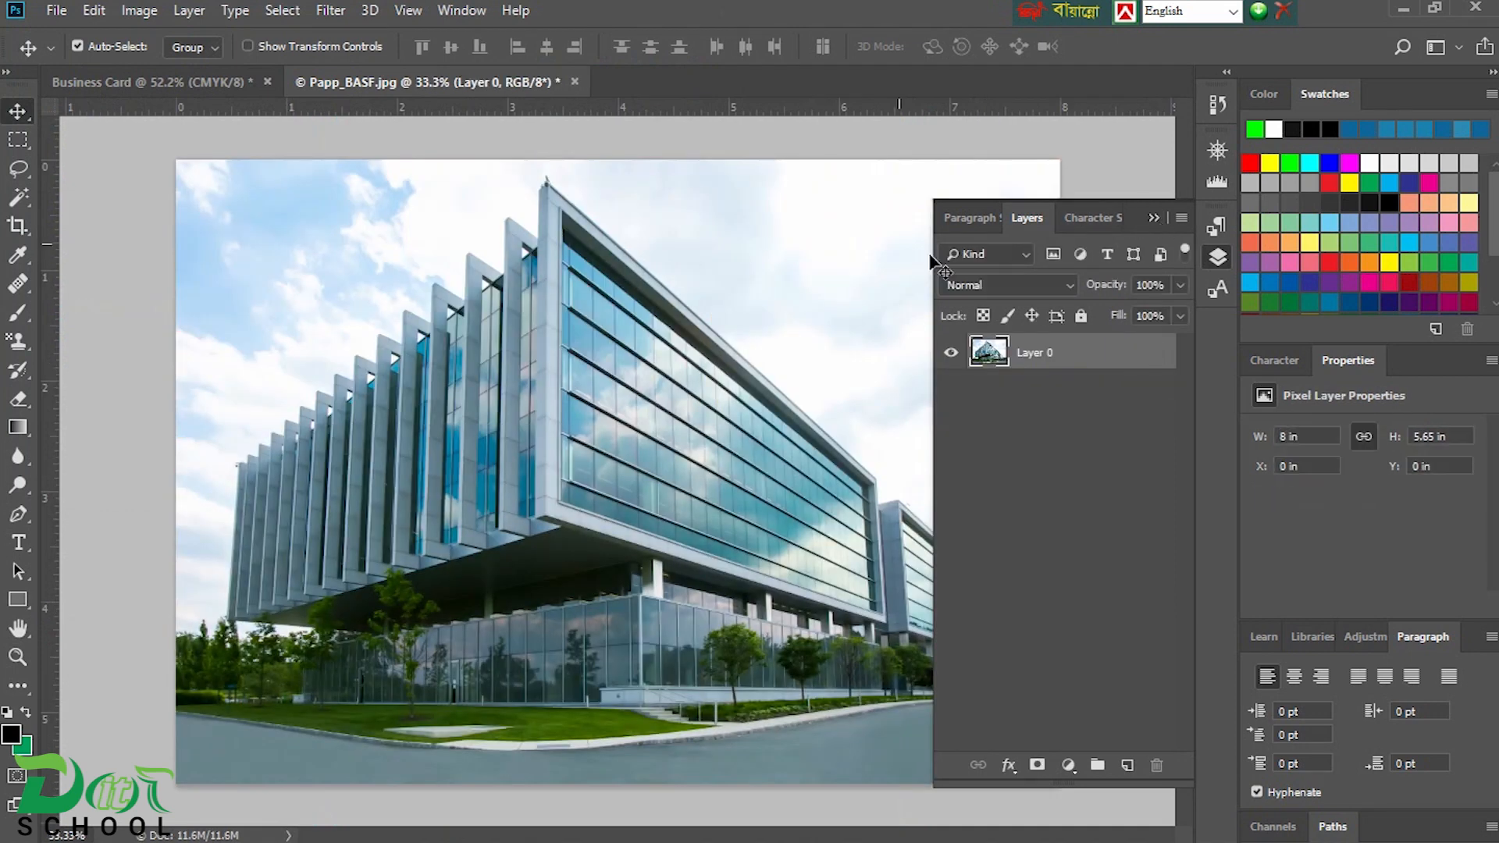
pyautogui.moveTo(561, 93); pyautogui.dragTo(468, 86)
pyautogui.moveTo(547, 192); pyautogui.dragTo(571, 496)
pyautogui.scroll(-2, 574, 490)
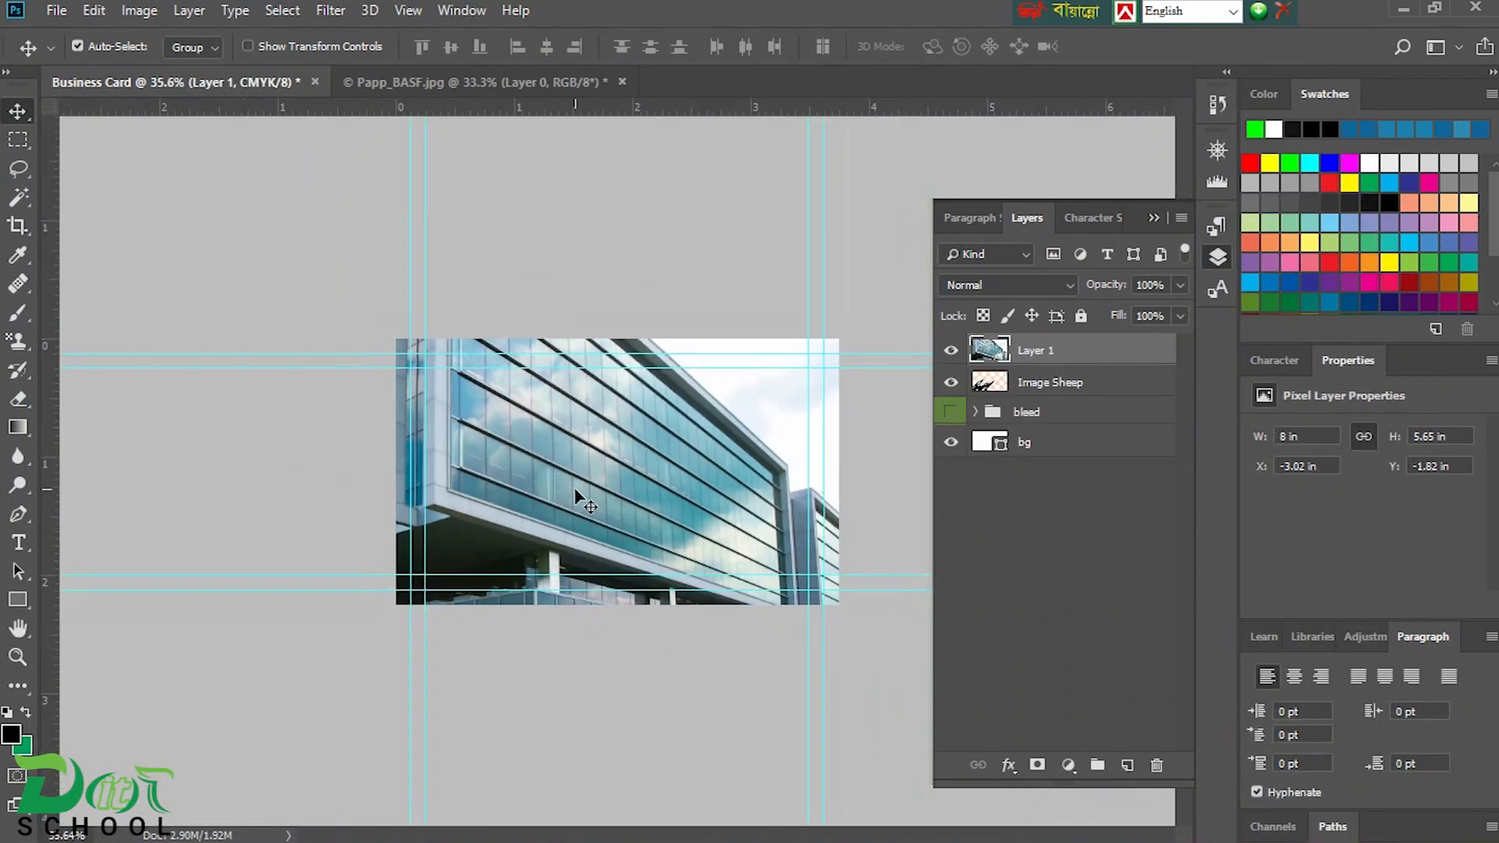
# - Scale the building photo to about 2.82 × 1.99 in and position it over the bars in the card's lower-left corner
pyautogui.click(1103, 278)
pyautogui.scroll(-2, 595, 428)
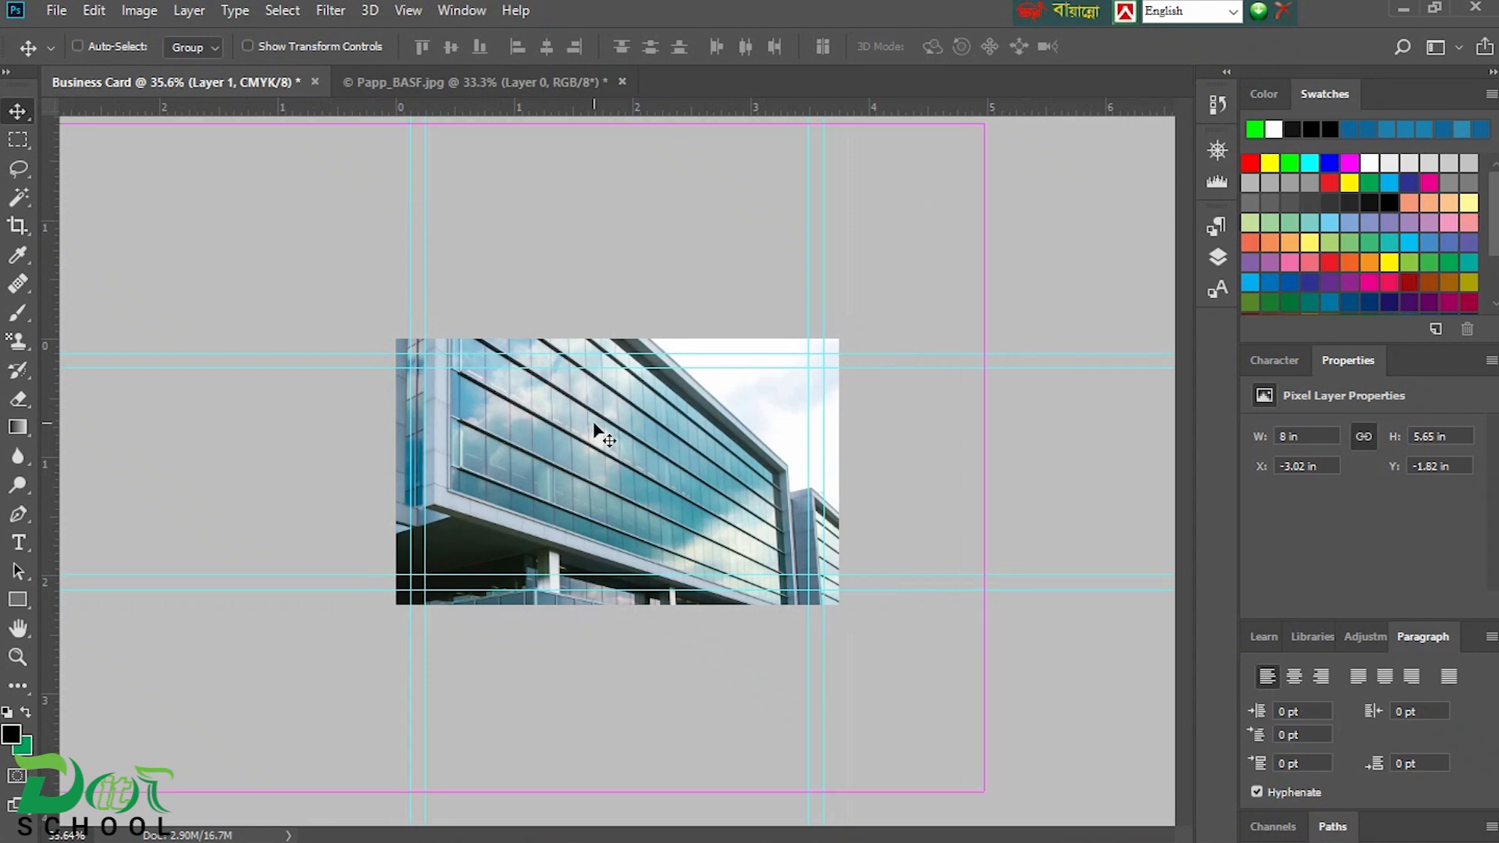
pyautogui.hotkey('ctrl', 't')
pyautogui.moveTo(894, 208); pyautogui.dragTo(814, 550)
pyautogui.scroll(3, 817, 548)
pyautogui.moveTo(588, 475); pyautogui.dragTo(582, 566)
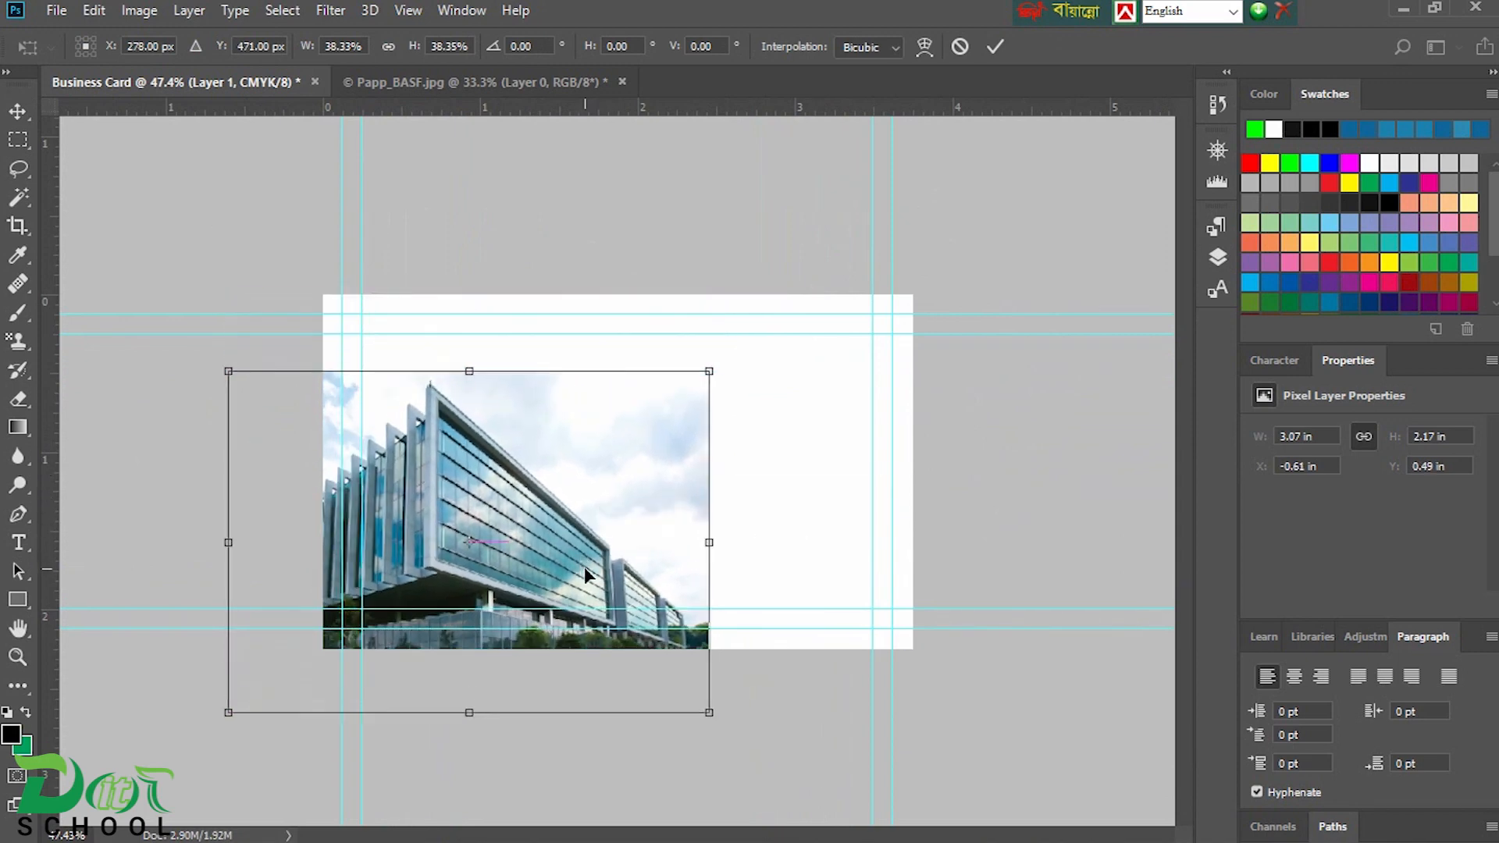
pyautogui.moveTo(708, 713)
pyautogui.mouseDown()
pyautogui.moveTo(696, 668)
pyautogui.moveTo(690, 697)
pyautogui.mouseUp()
pyautogui.moveTo(555, 597); pyautogui.dragTo(597, 595)
pyautogui.press('Return')
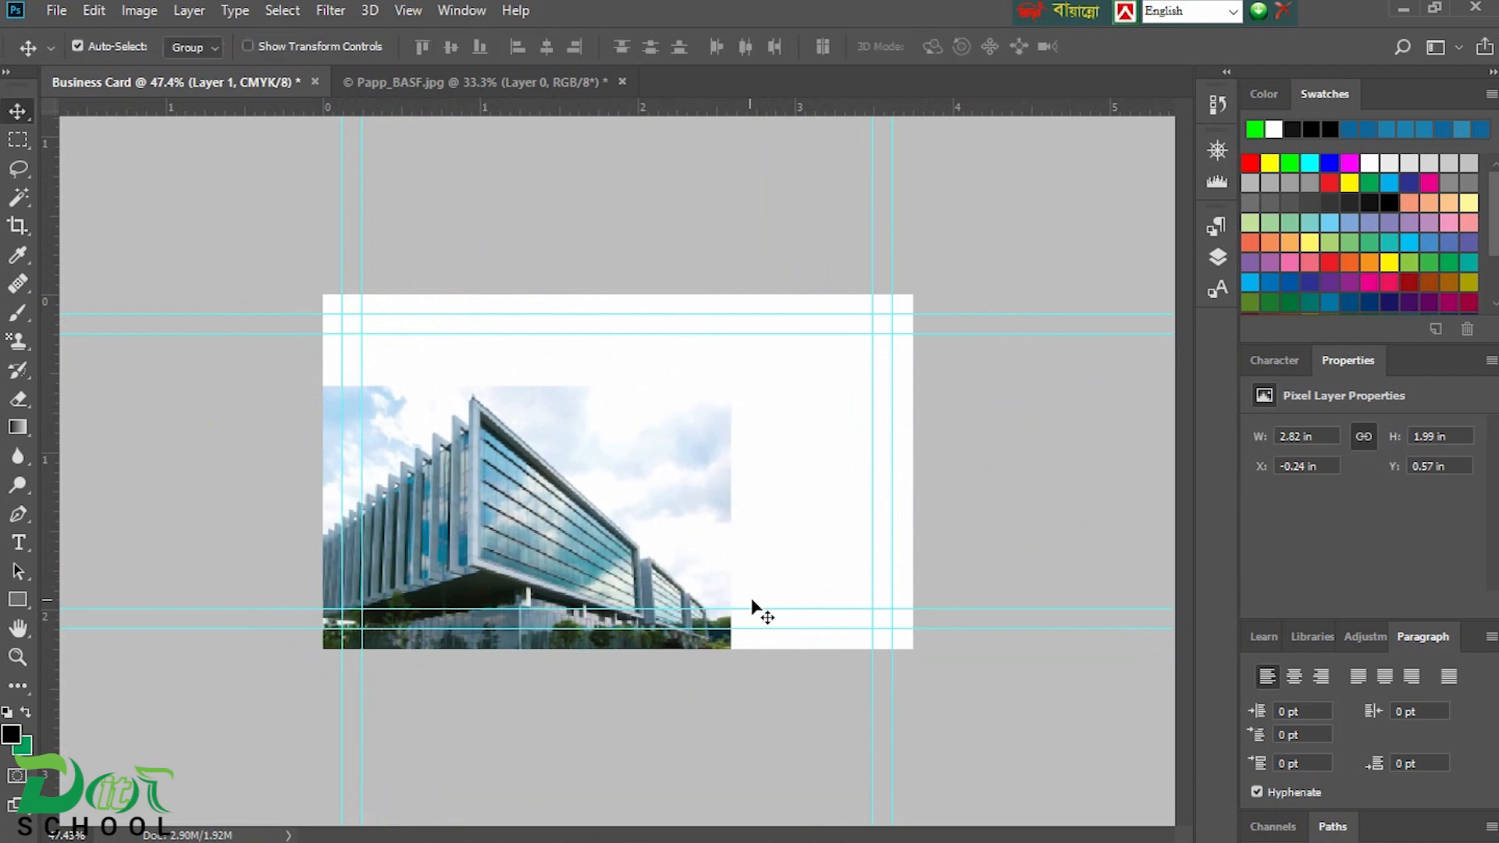
# - Convert the building photo layer to a smart object and clip it to the Image Sheep layer
pyautogui.click(1218, 260)
pyautogui.rightClick(1039, 352)
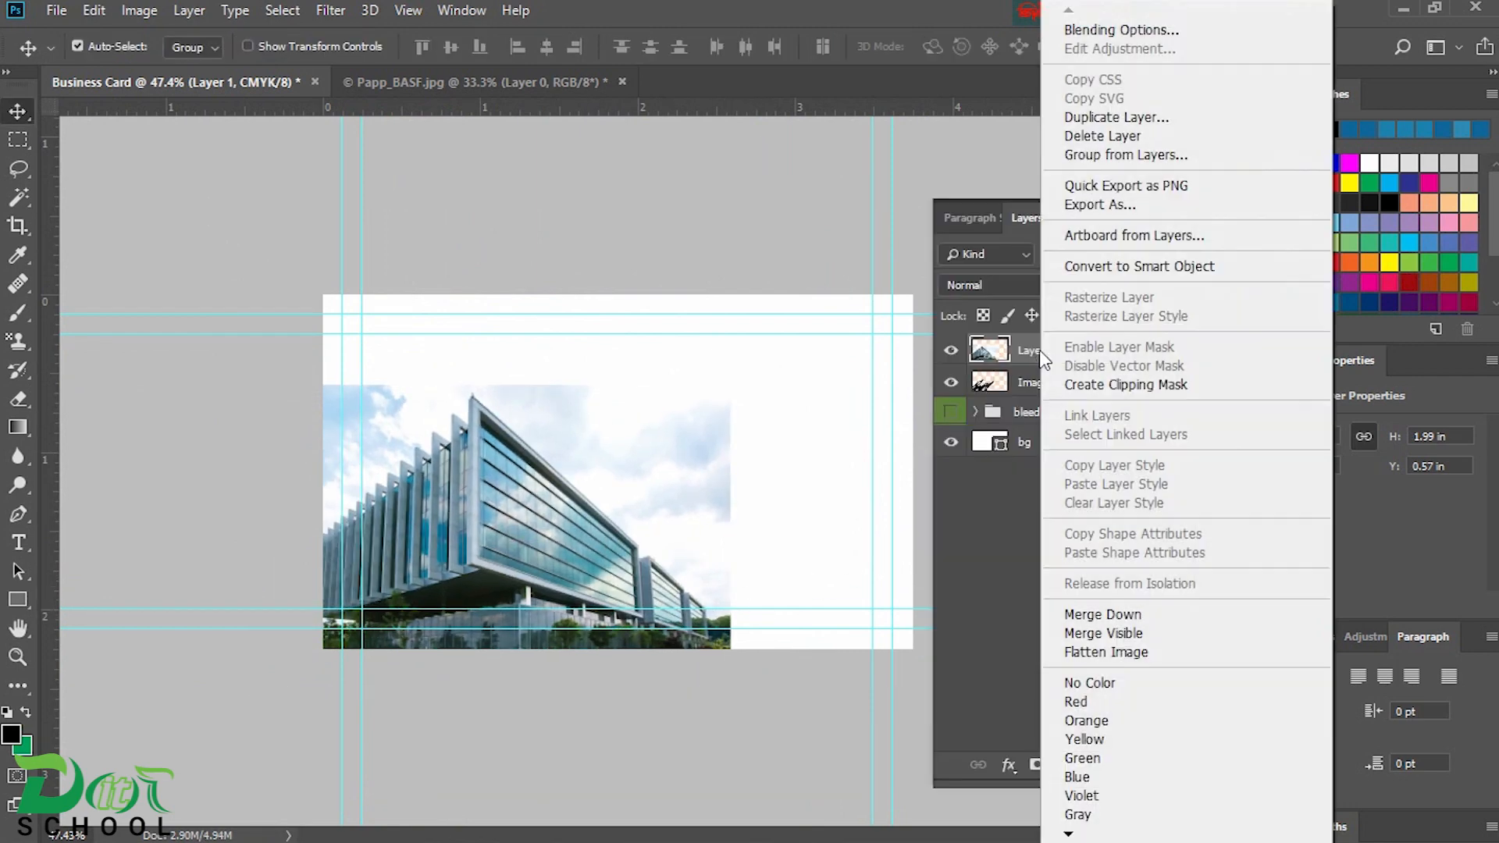
pyautogui.click(1124, 266)
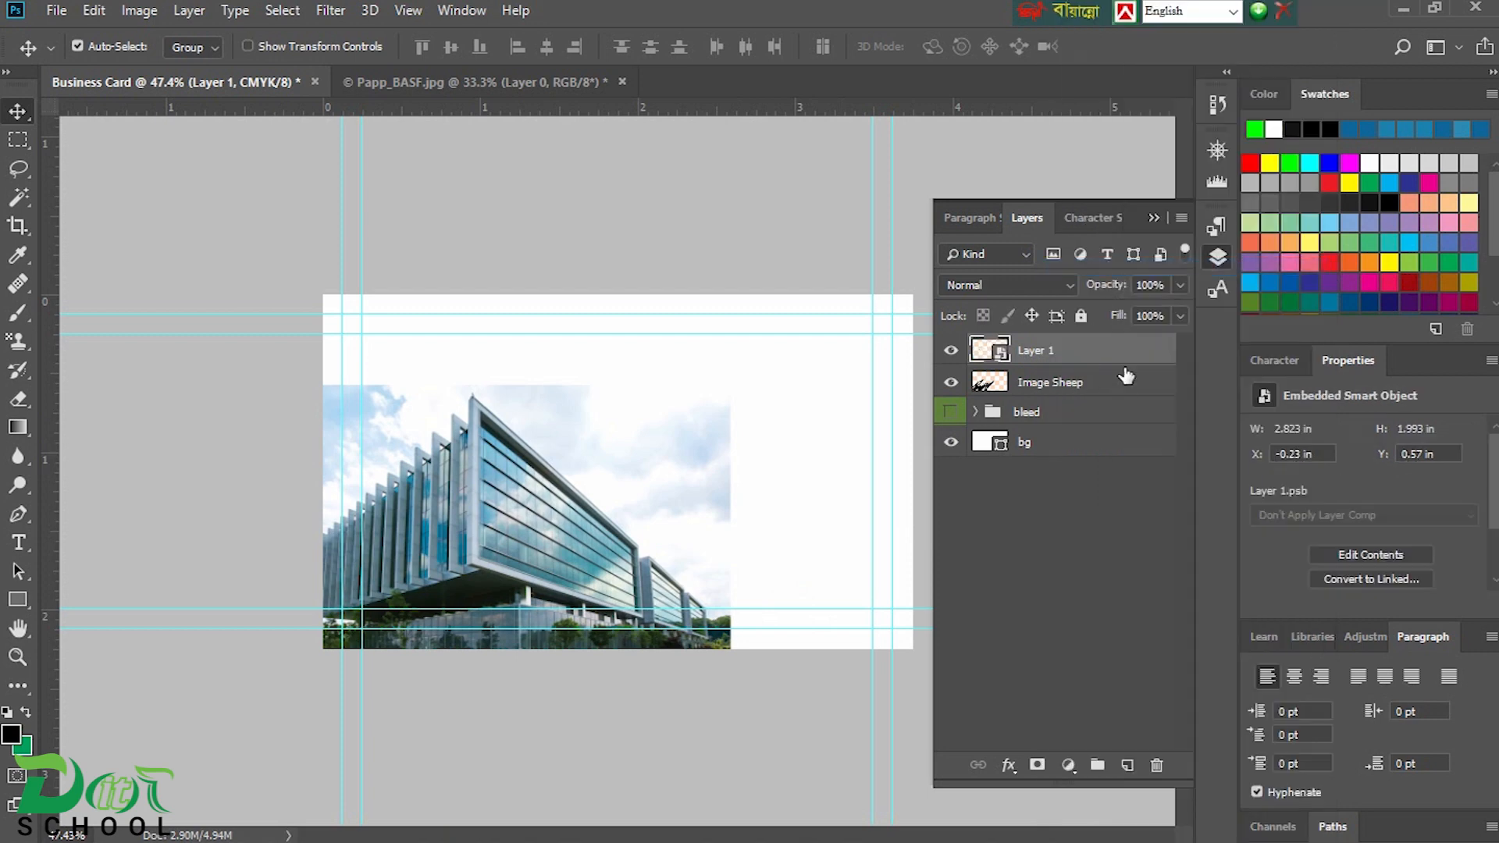
pyautogui.rightClick(1032, 358)
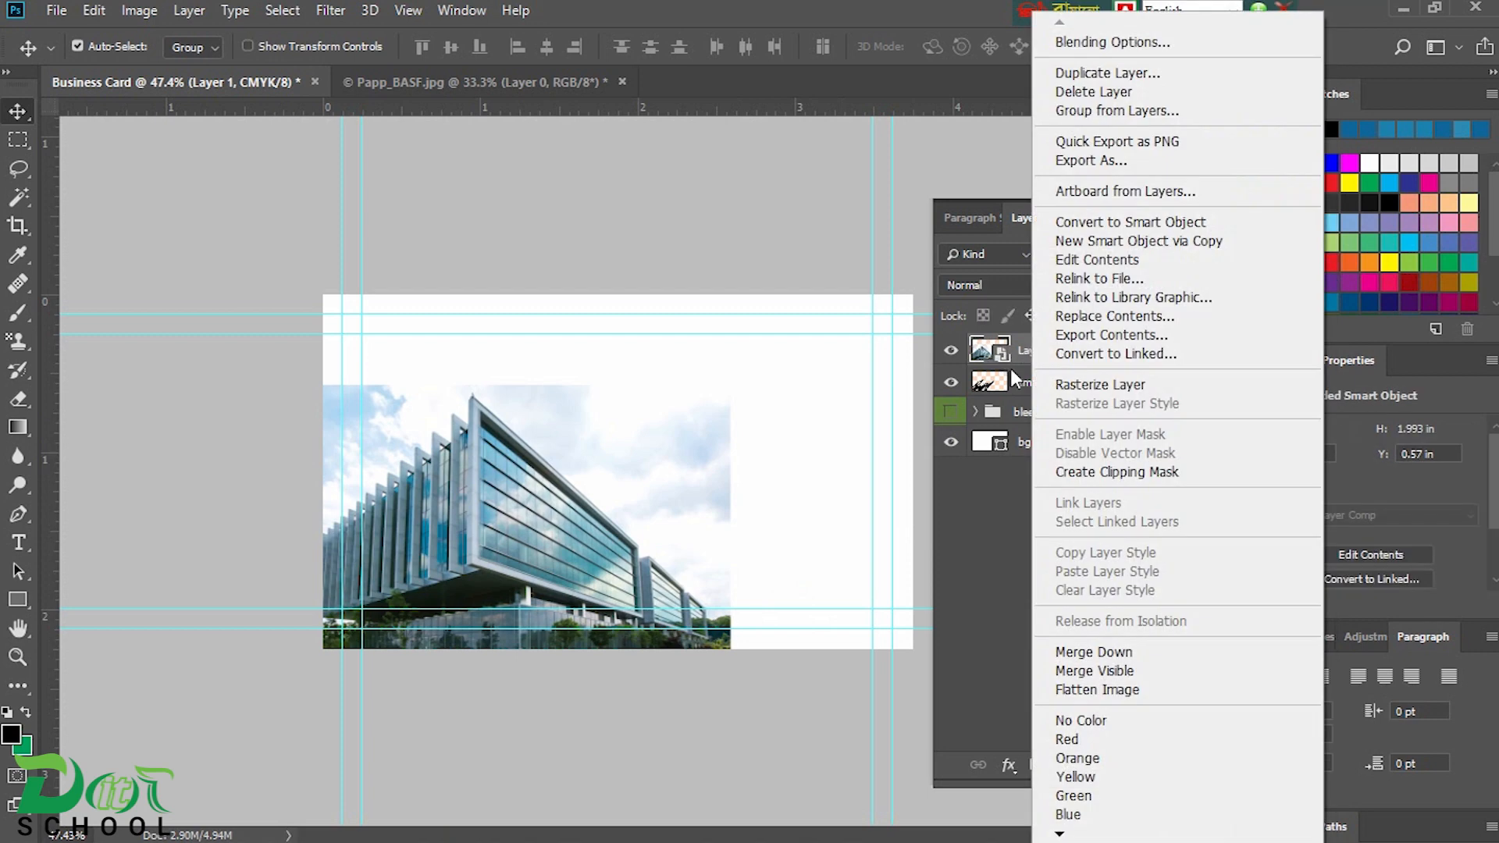
pyautogui.click(1093, 471)
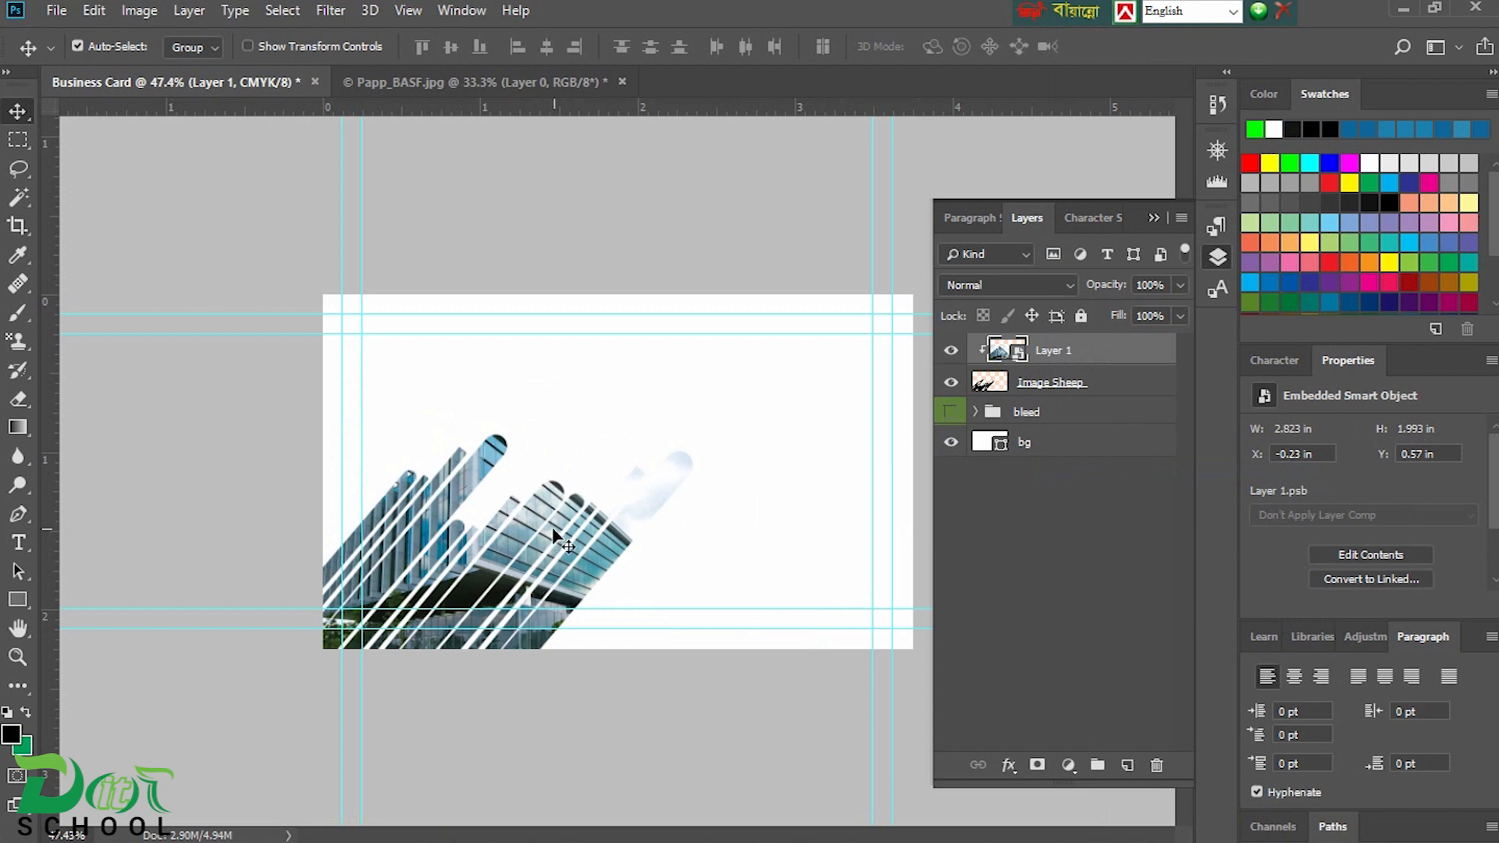
pyautogui.scroll(4, 550, 529)
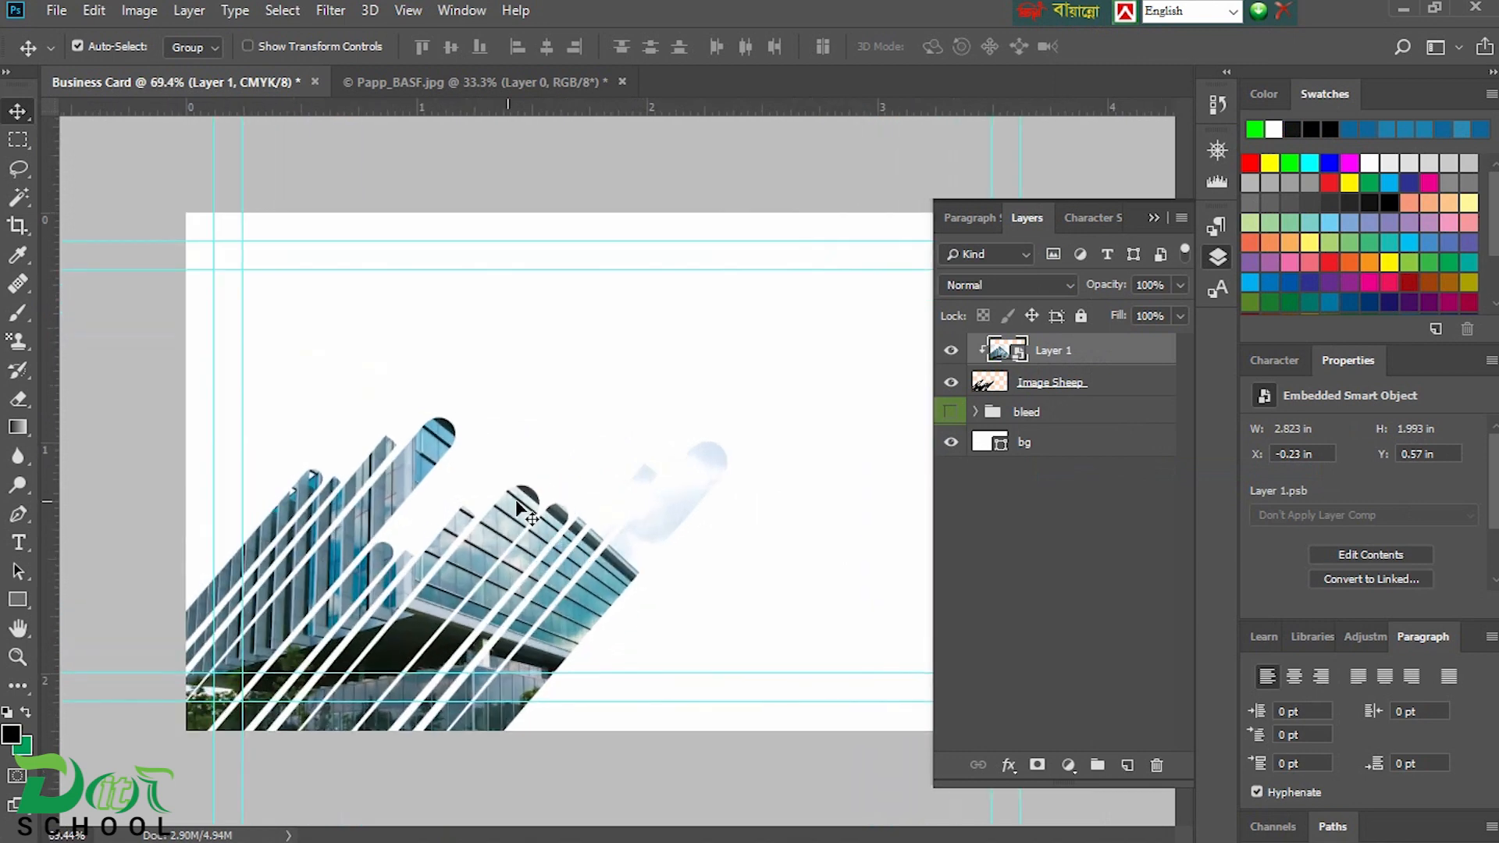
# - Draw a rectangle in the upper-right corner of the card's safe area and enlarge it to about 86 × 73 px
pyautogui.click(1154, 218)
pyautogui.scroll(-1, 473, 479)
pyautogui.scroll(2, 507, 484)
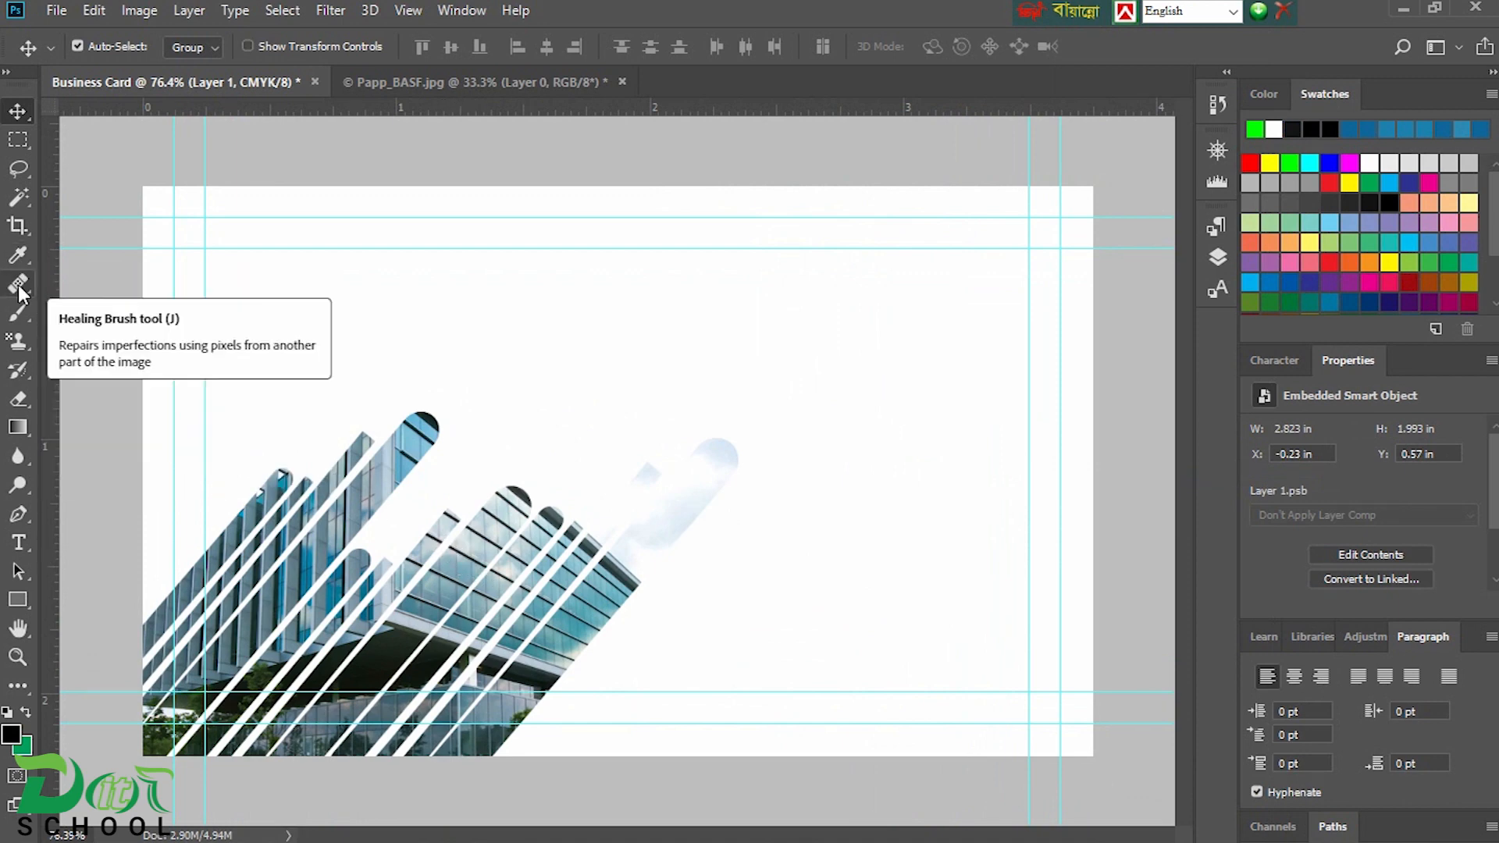
pyautogui.moveTo(437, 839)
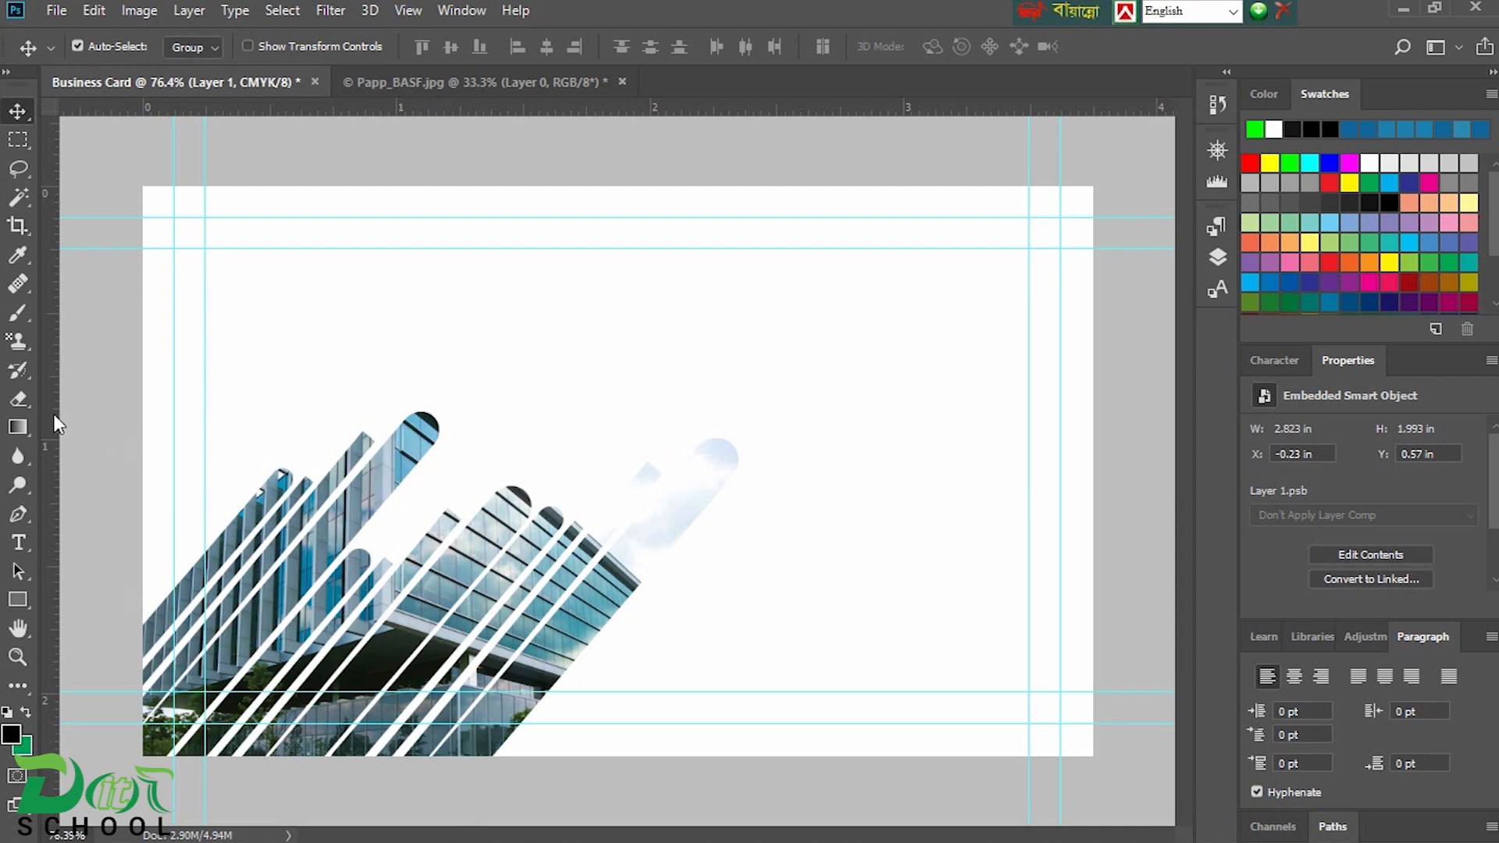
pyautogui.click(20, 599)
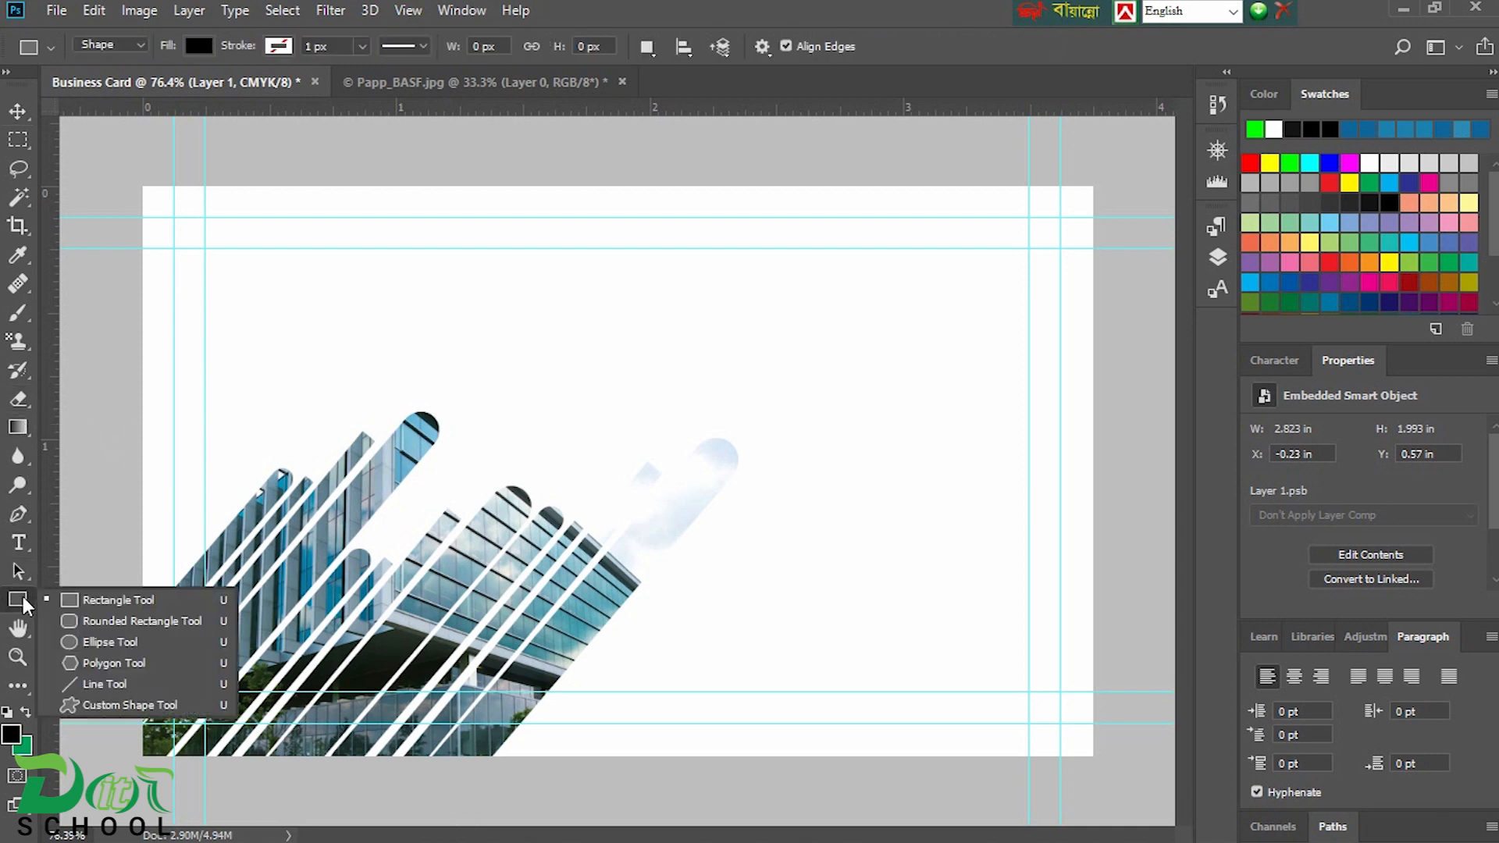
pyautogui.click(109, 599)
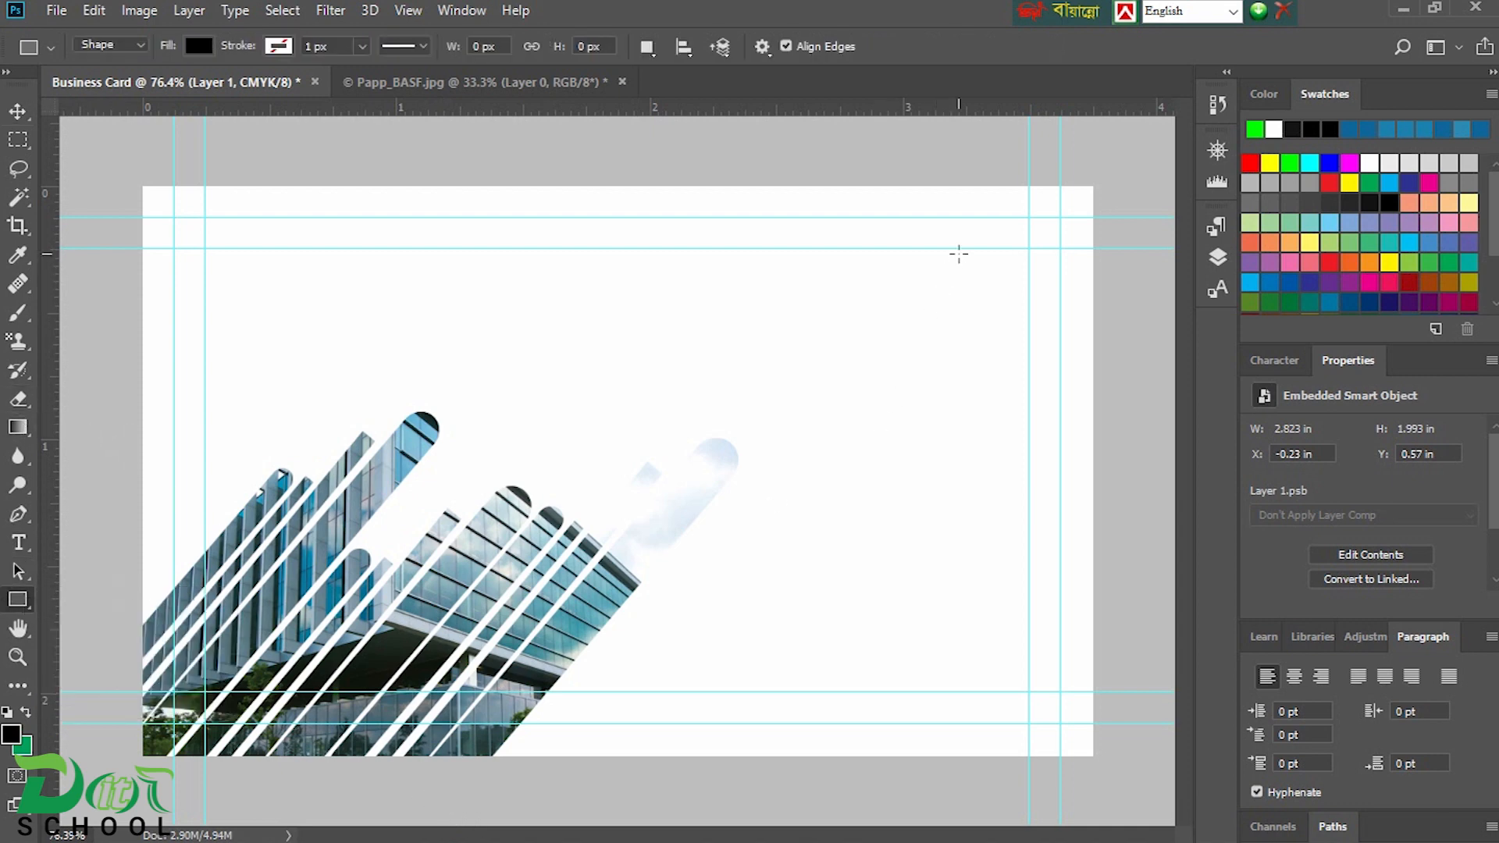
pyautogui.moveTo(961, 249); pyautogui.dragTo(1028, 304)
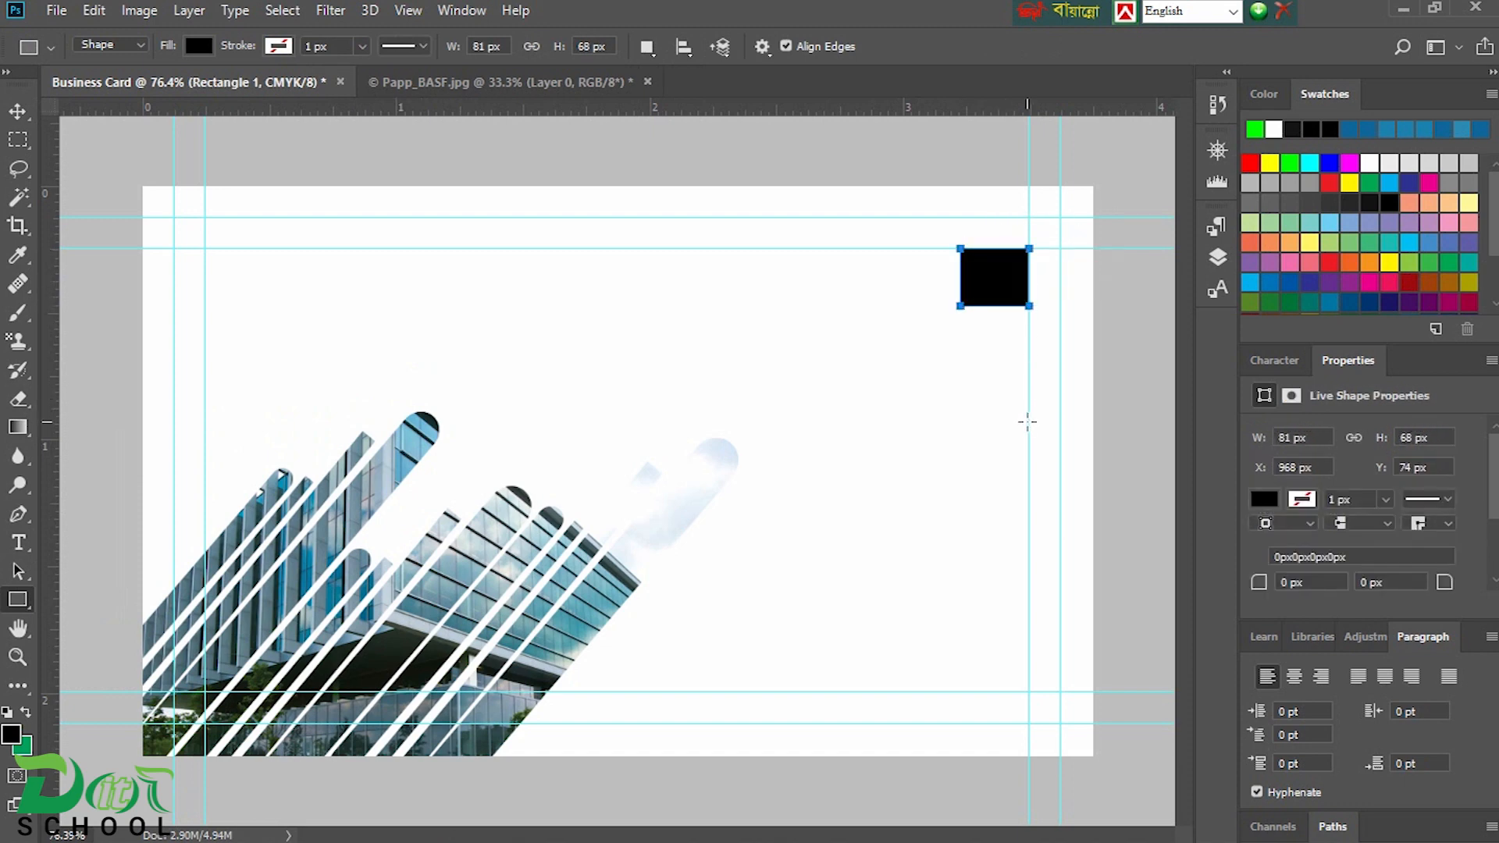
pyautogui.hotkey('ctrl', 't')
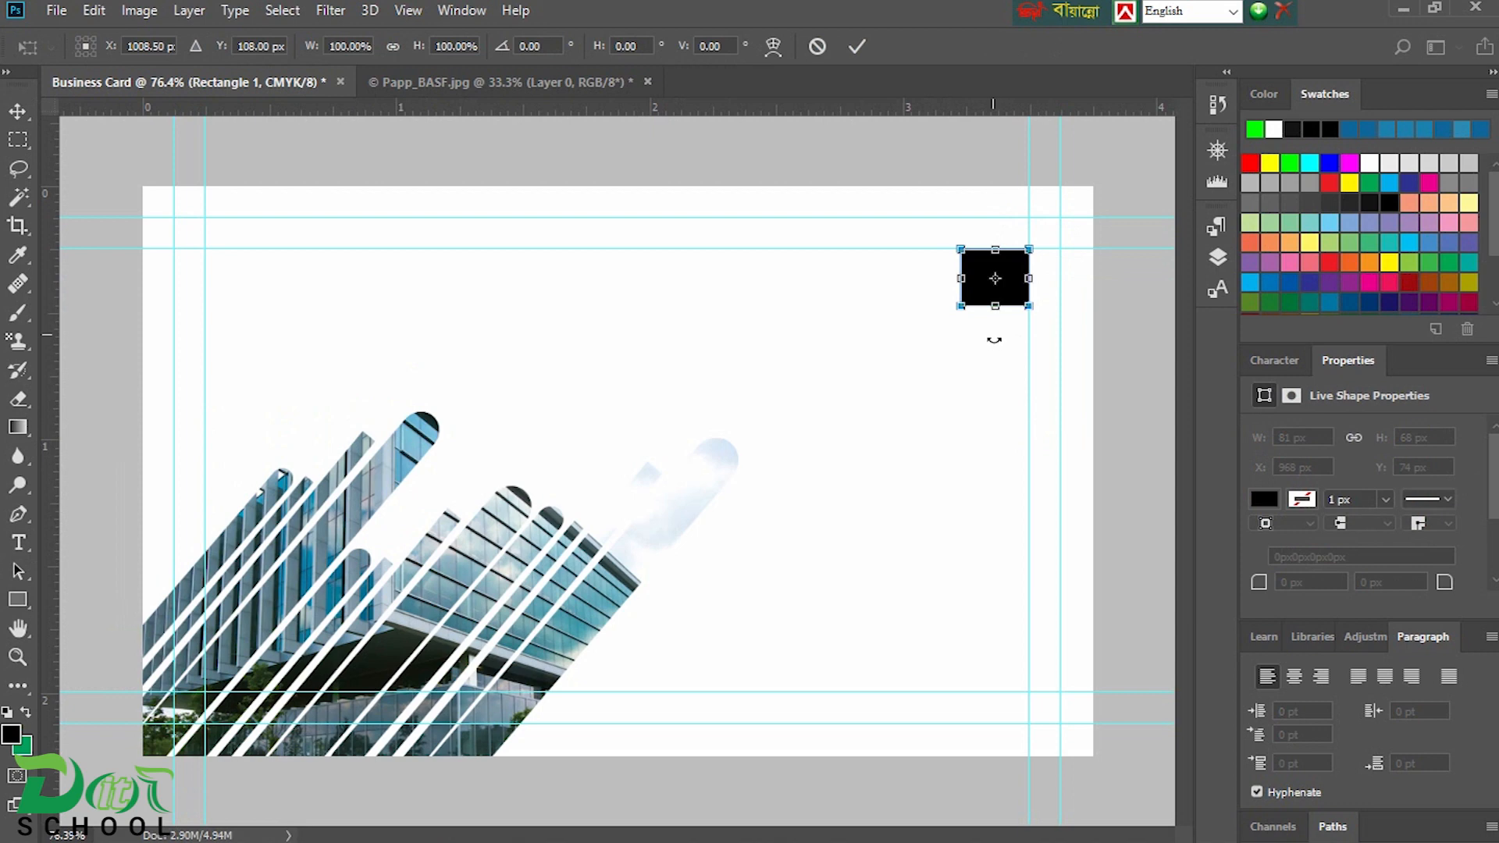
pyautogui.moveTo(968, 279); pyautogui.dragTo(995, 312)
pyautogui.press('Return')
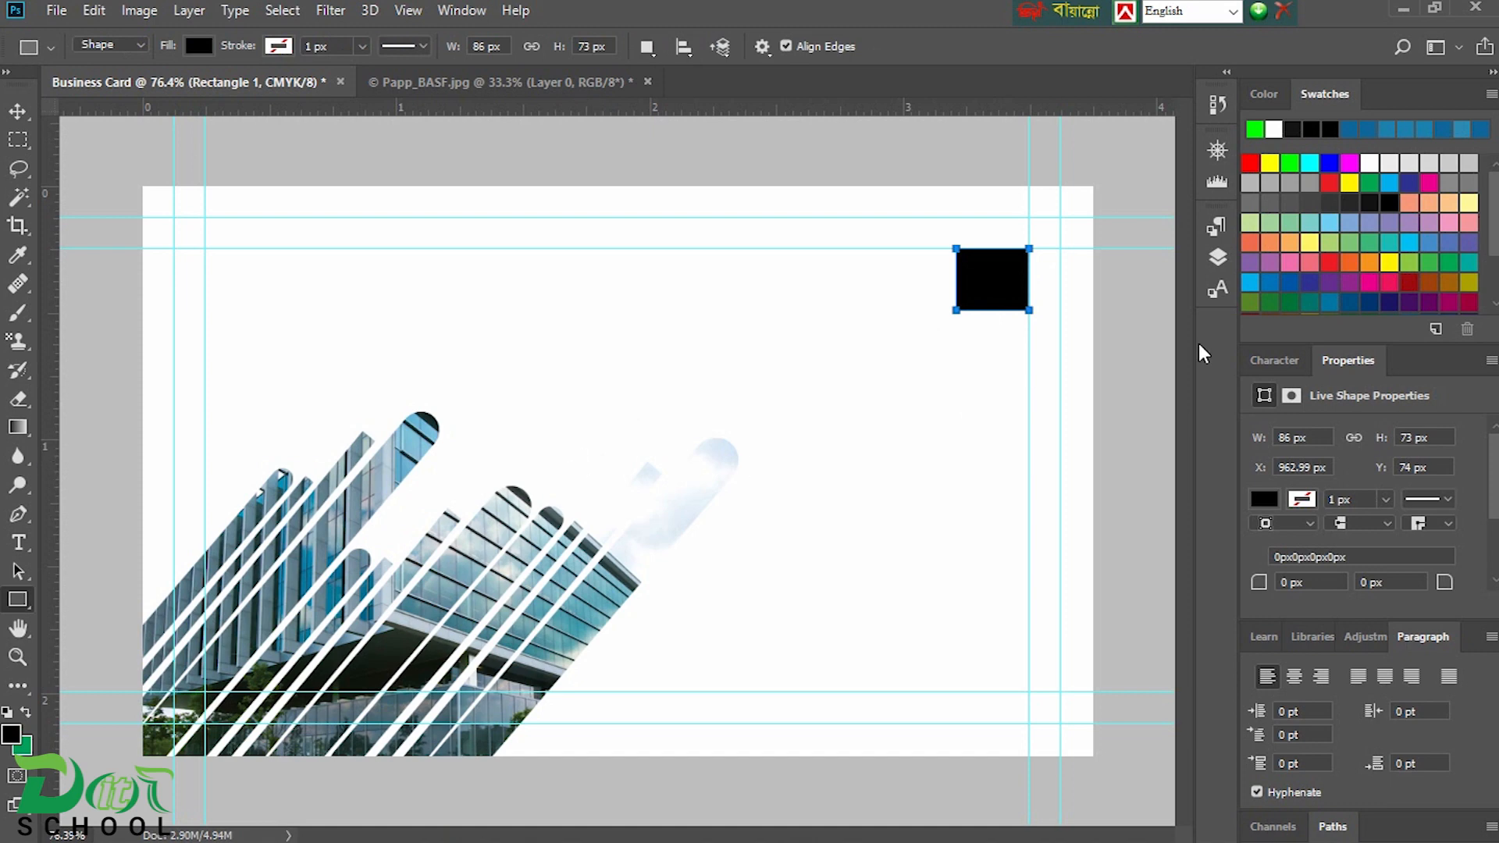
# - Set the foreground colour to the dark blue swatch and fill the rectangle with the same colour, 004a80
pyautogui.click(1346, 306)
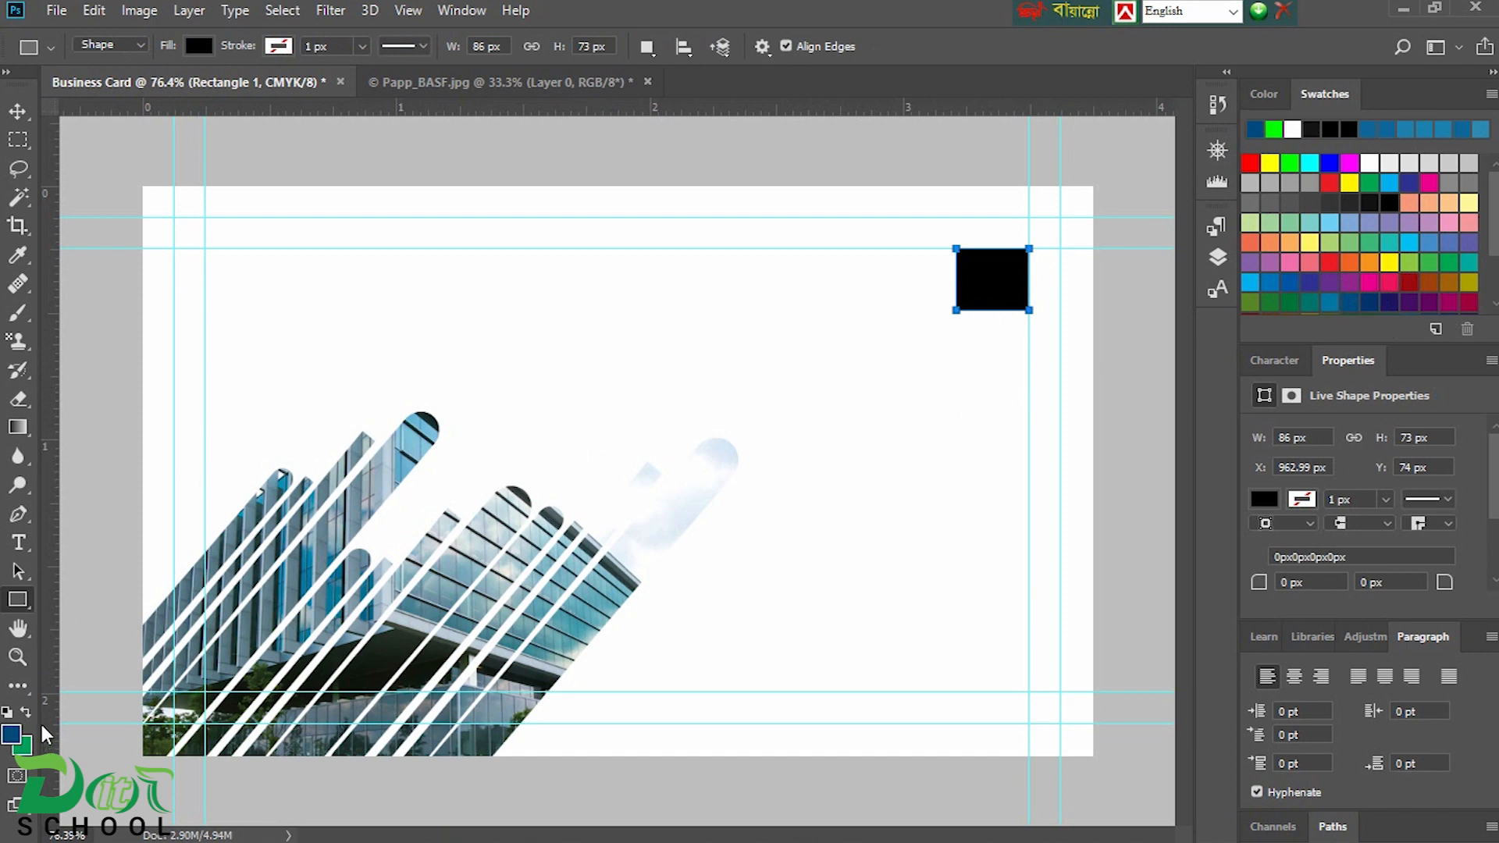
pyautogui.click(15, 737)
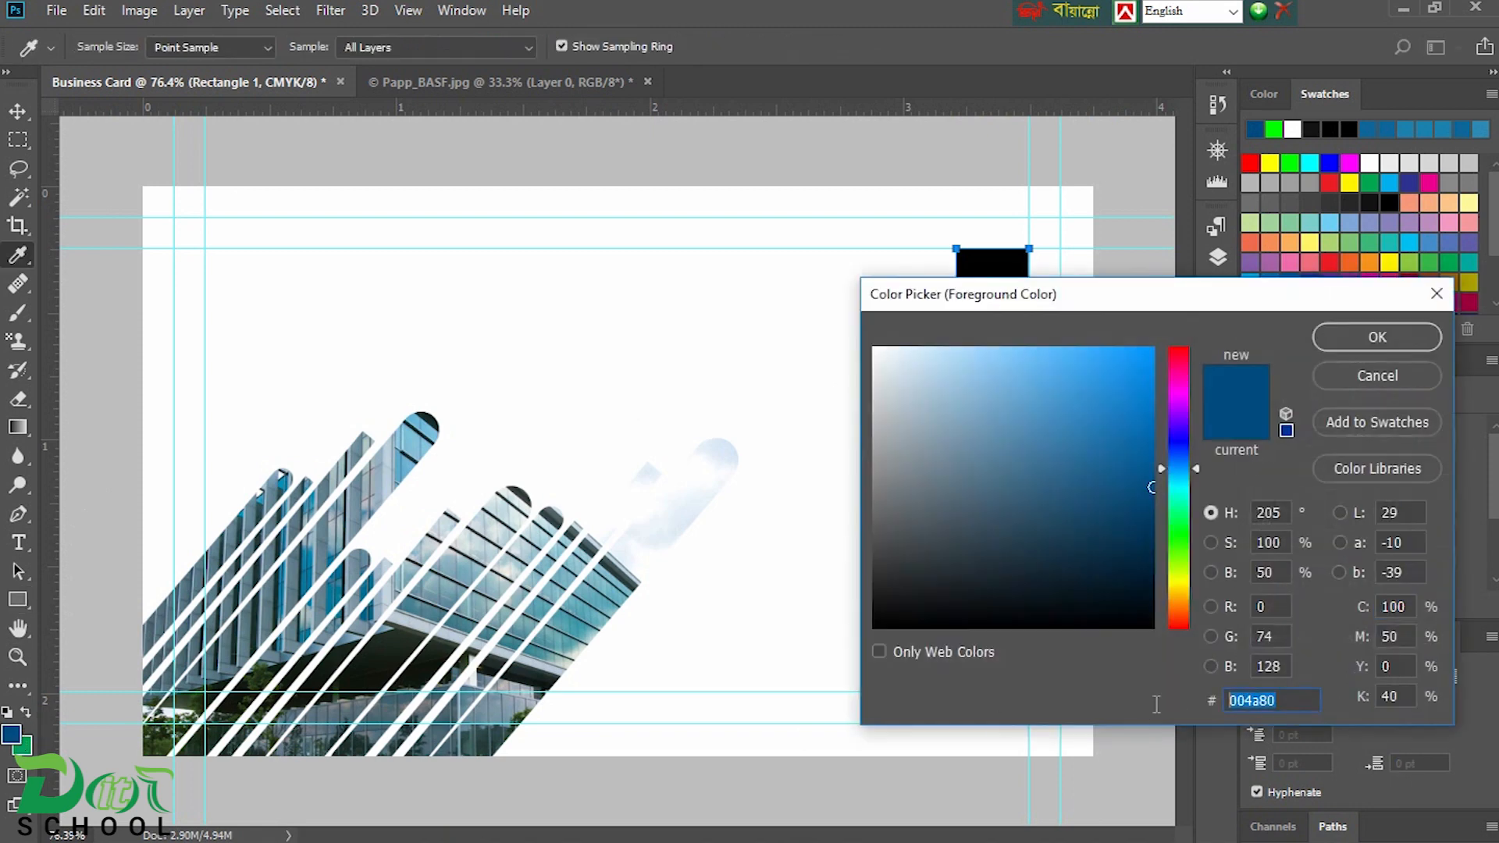
pyautogui.press('Return')
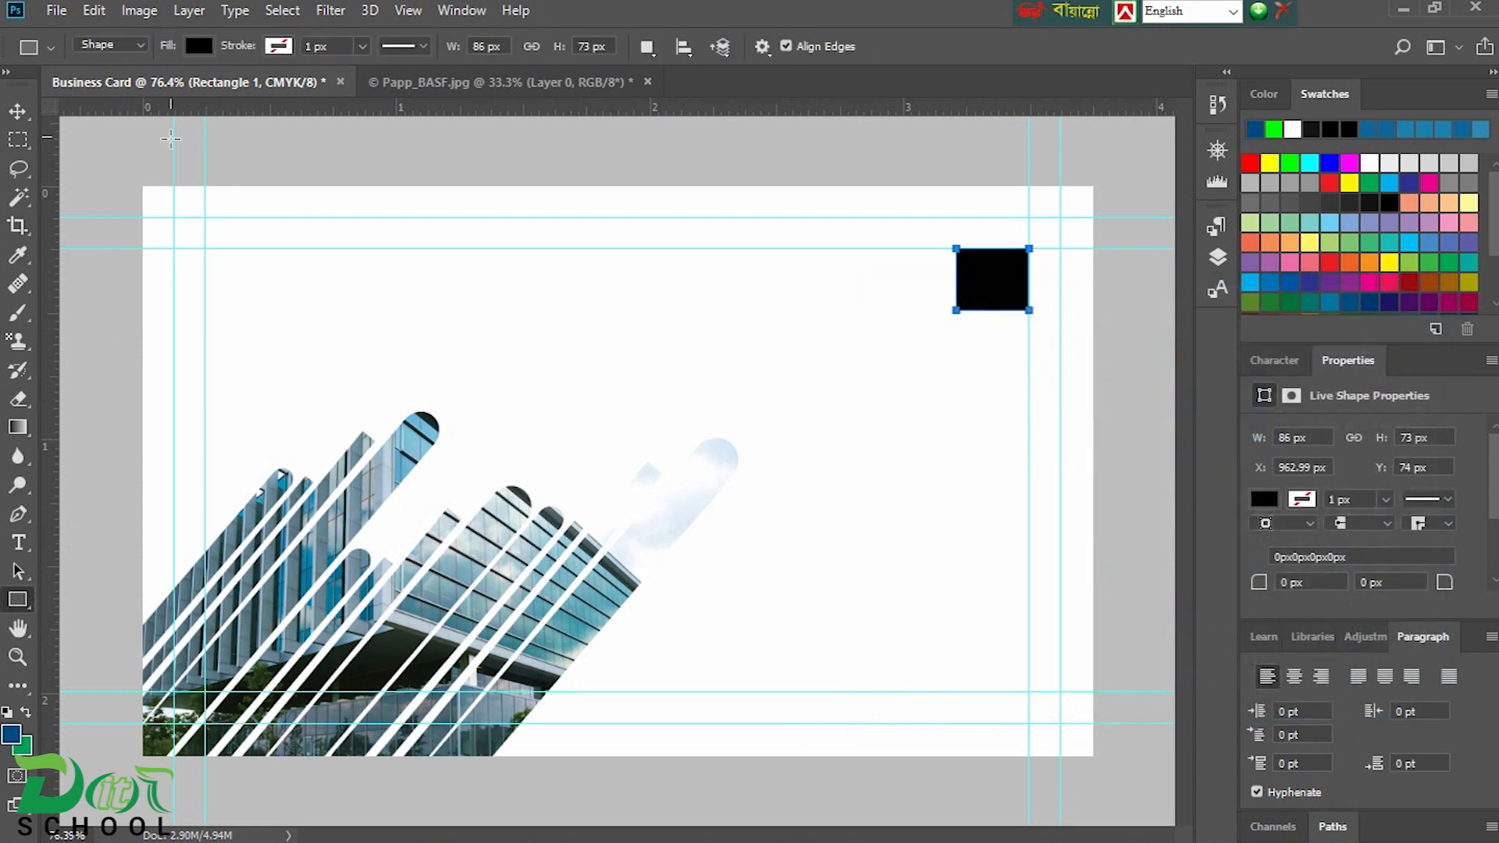
pyautogui.click(198, 45)
pyautogui.click(302, 88)
pyautogui.write('004a80')
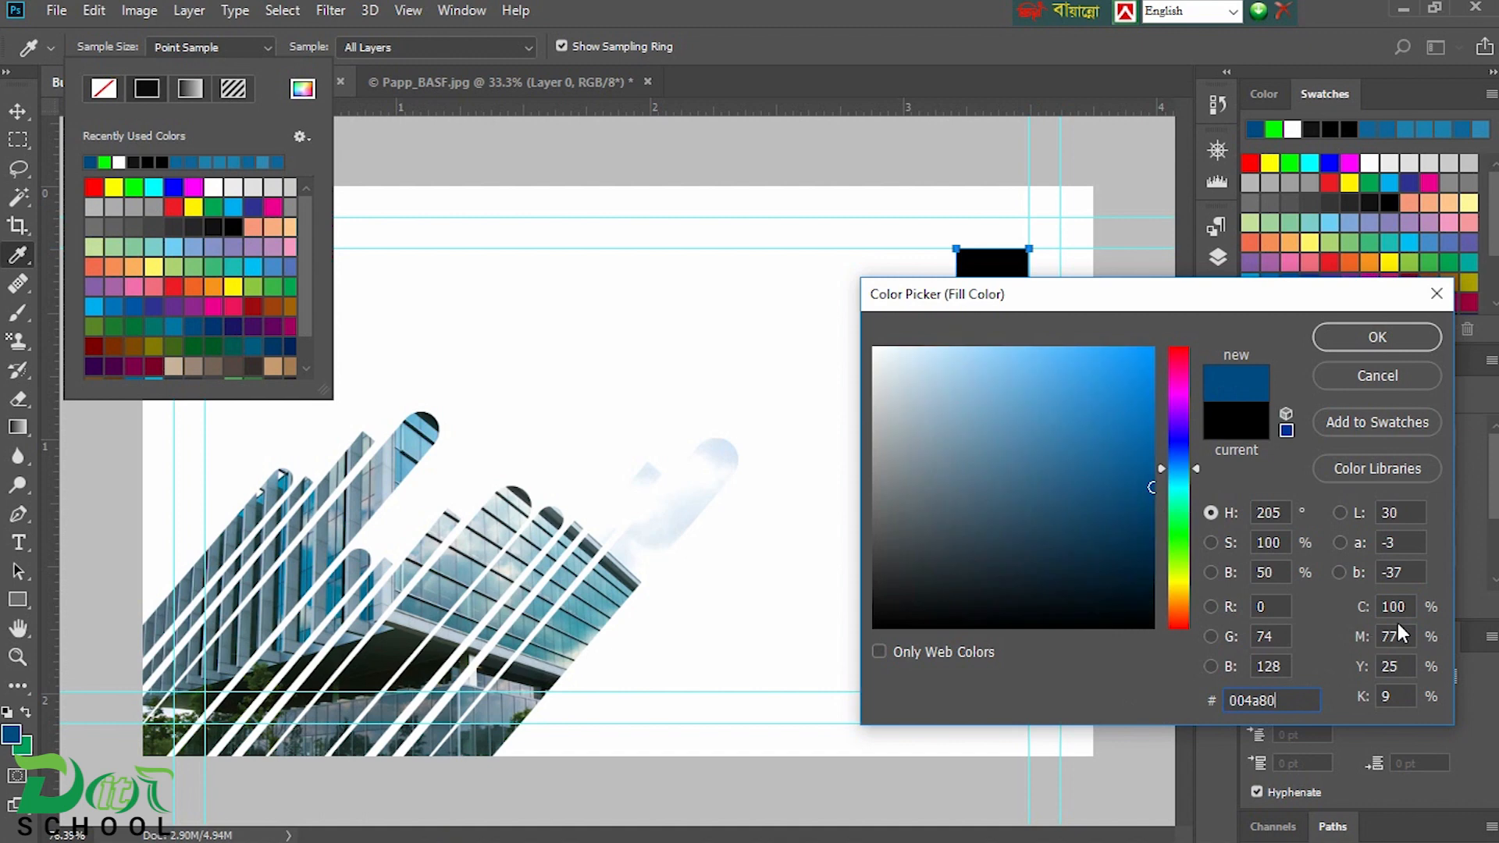
pyautogui.click(1377, 336)
pyautogui.press('v')
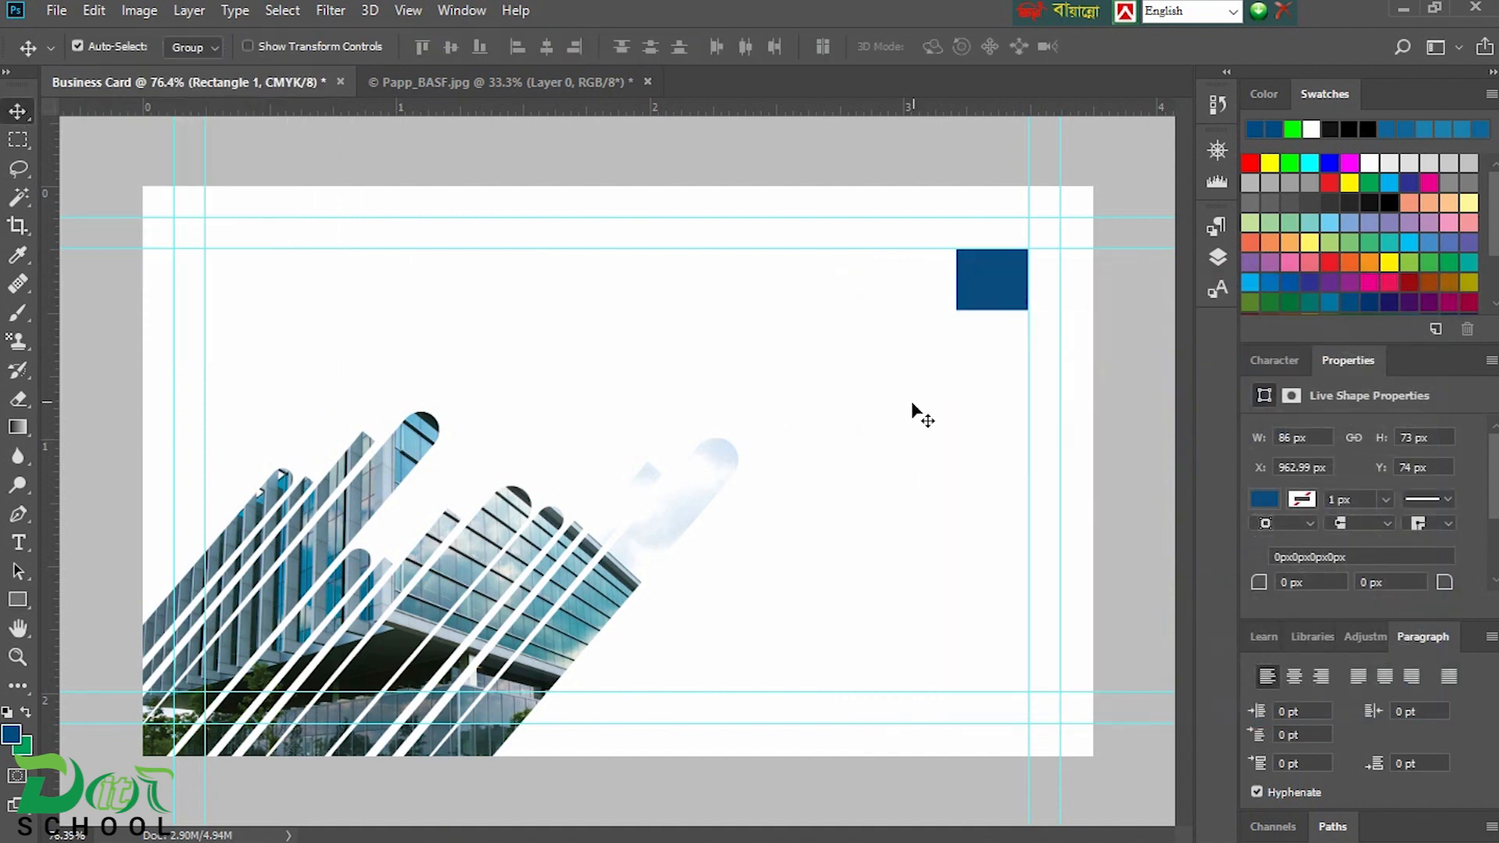
# - Open the icon files 001-pin.png, 005-add-contact.png and 007-worldwide.png together from the png icon folder
pyautogui.scroll(-1, 1015, 344)
pyautogui.scroll(2, 1015, 344)
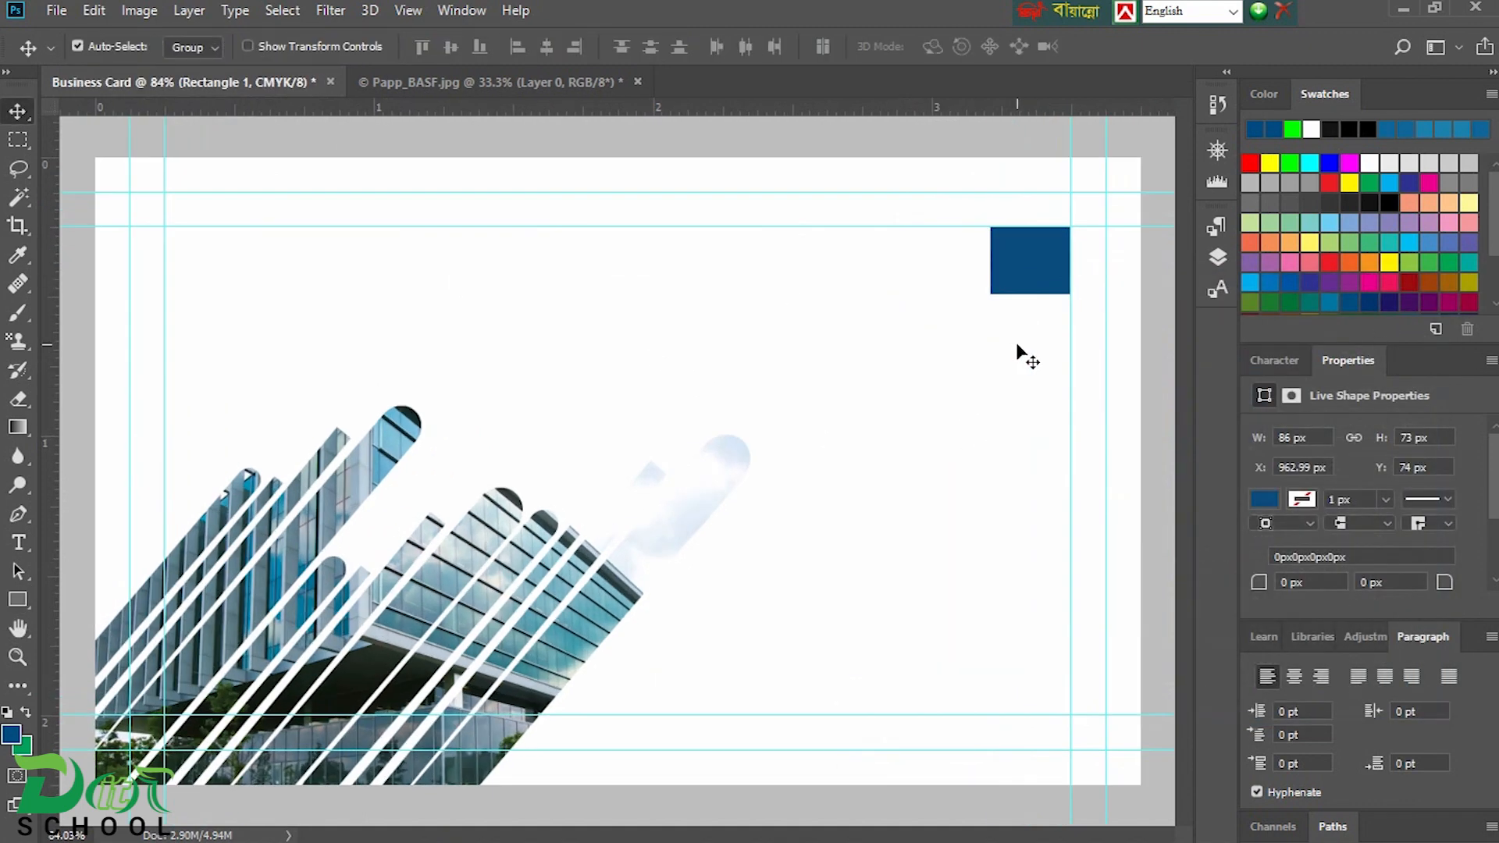
pyautogui.click(56, 10)
pyautogui.click(78, 49)
pyautogui.moveTo(730, 229)
pyautogui.mouseDown()
pyautogui.moveTo(735, 277)
pyautogui.moveTo(733, 234)
pyautogui.mouseUp()
pyautogui.keyDown('shift'); pyautogui.click(246, 286); pyautogui.keyUp('shift')
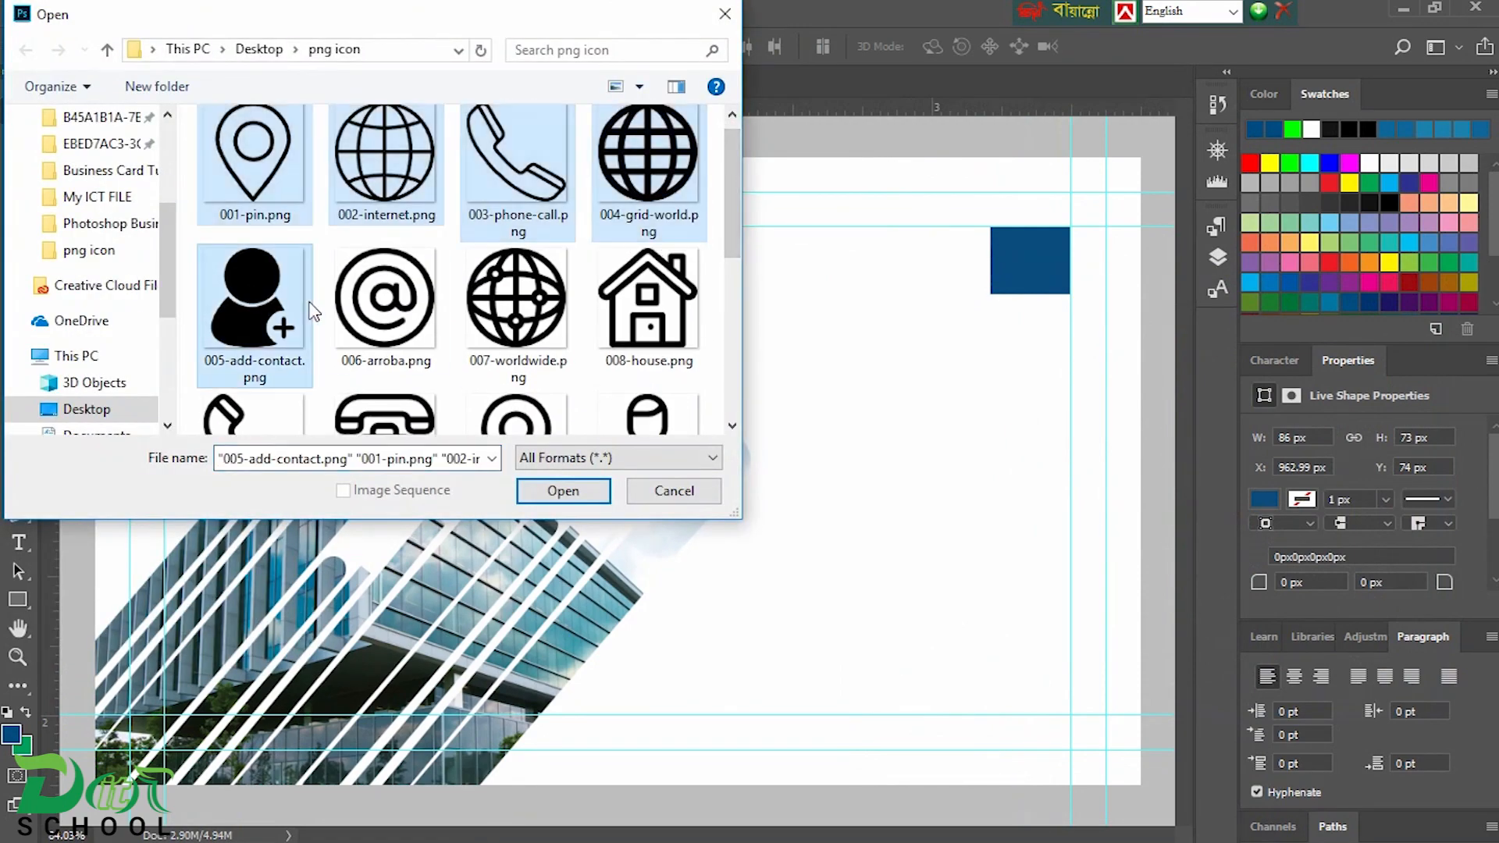
pyautogui.click(222, 302)
pyautogui.keyDown('ctrl'); pyautogui.click(250, 164); pyautogui.keyUp('ctrl')
pyautogui.keyDown('ctrl'); pyautogui.click(546, 324); pyautogui.keyUp('ctrl')
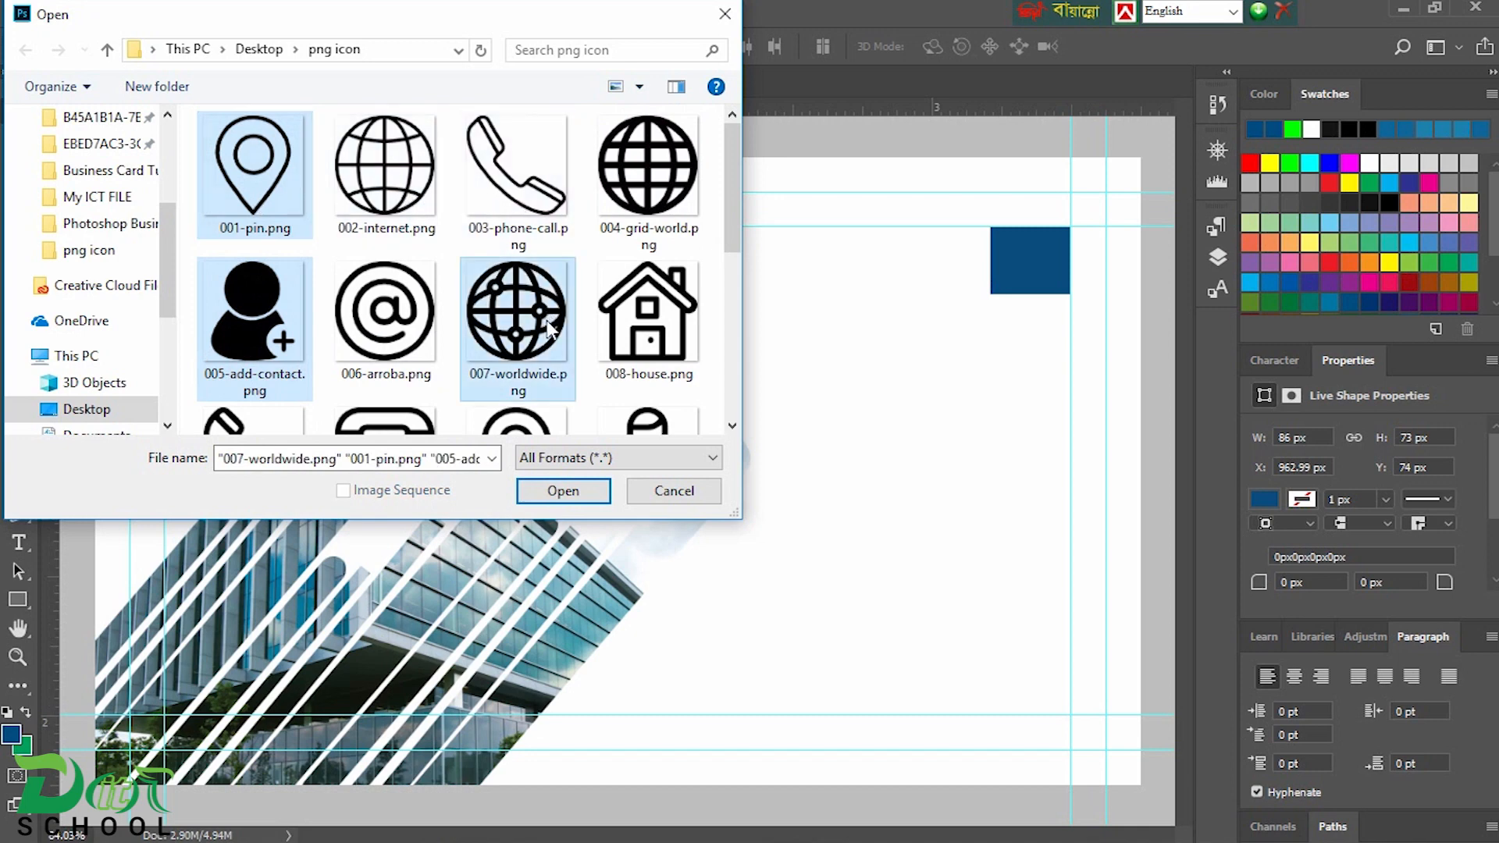
pyautogui.click(589, 491)
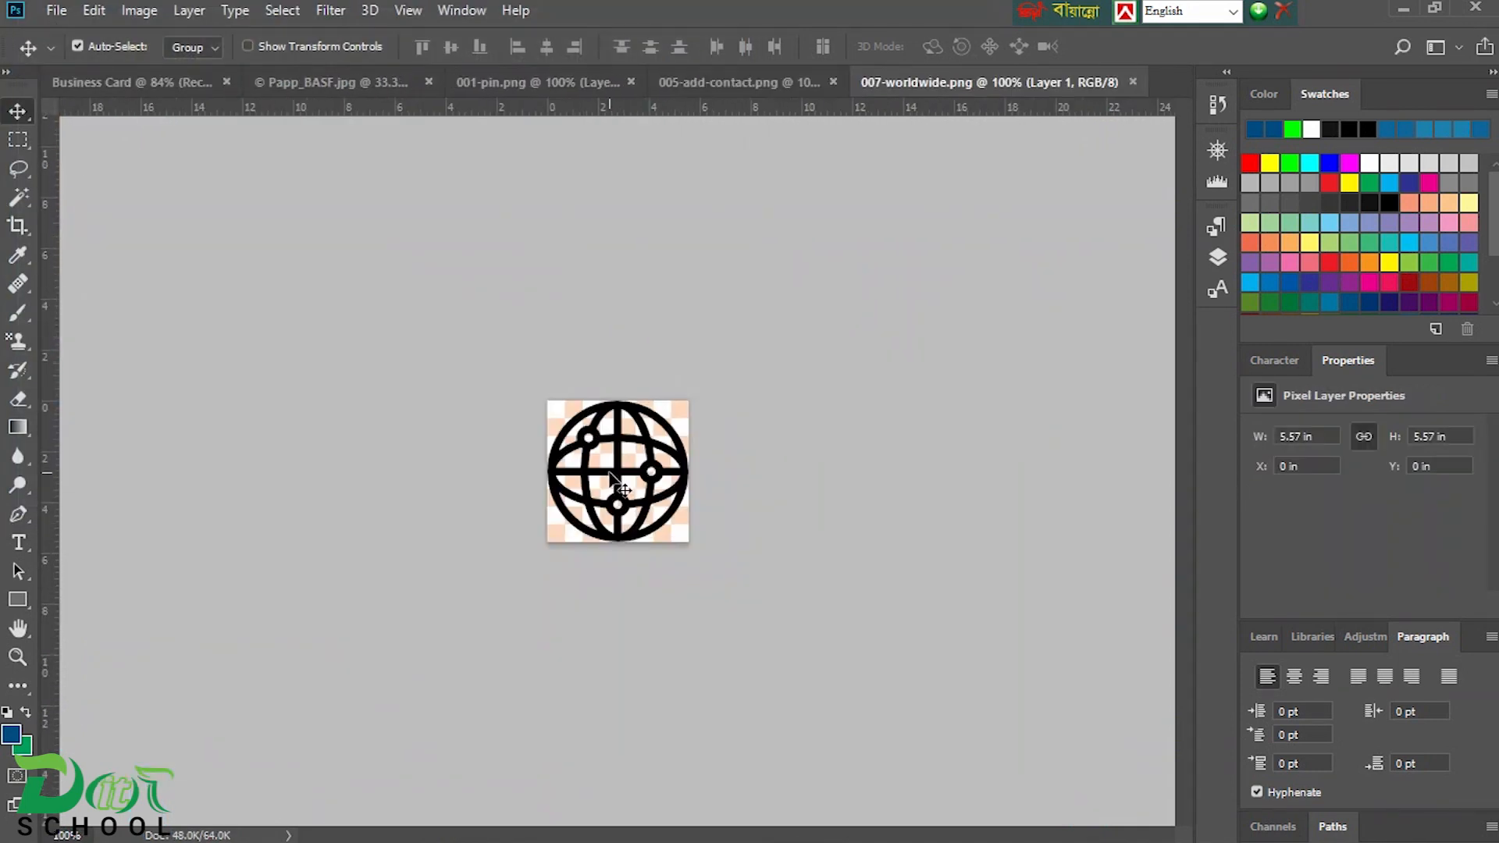
# - Bring the add-contact icon into the business card and scale it to about 0.16 × 0.2 in on the blue rectangle
pyautogui.click(586, 87)
pyautogui.click(773, 82)
pyautogui.moveTo(629, 465); pyautogui.dragTo(1053, 237)
pyautogui.hotkey('ctrl', 't')
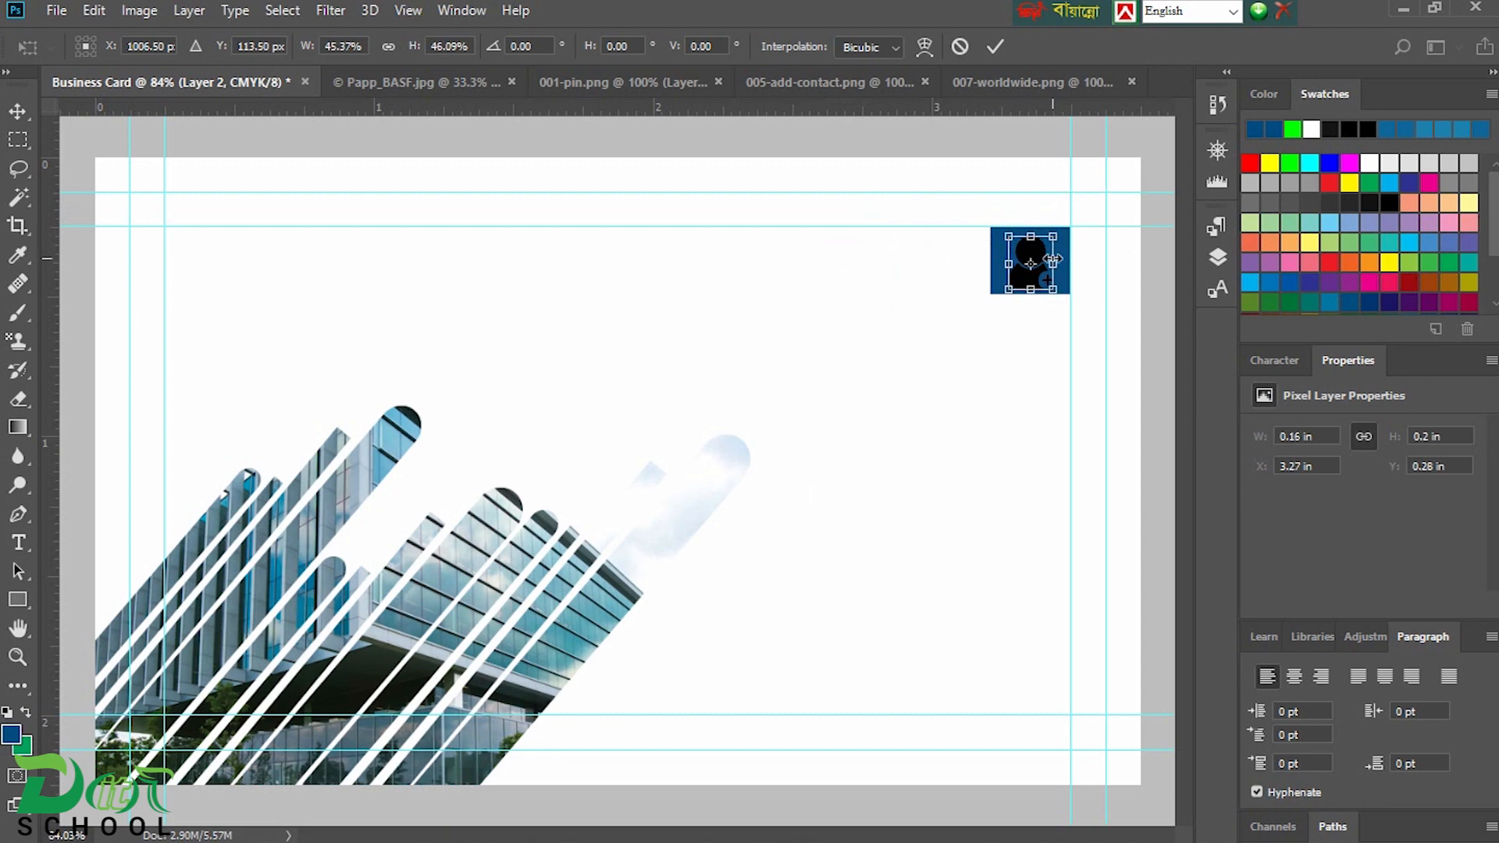
pyautogui.press('Return')
# - Load the add-contact icon layer's outline as a selection
pyautogui.click(1217, 257)
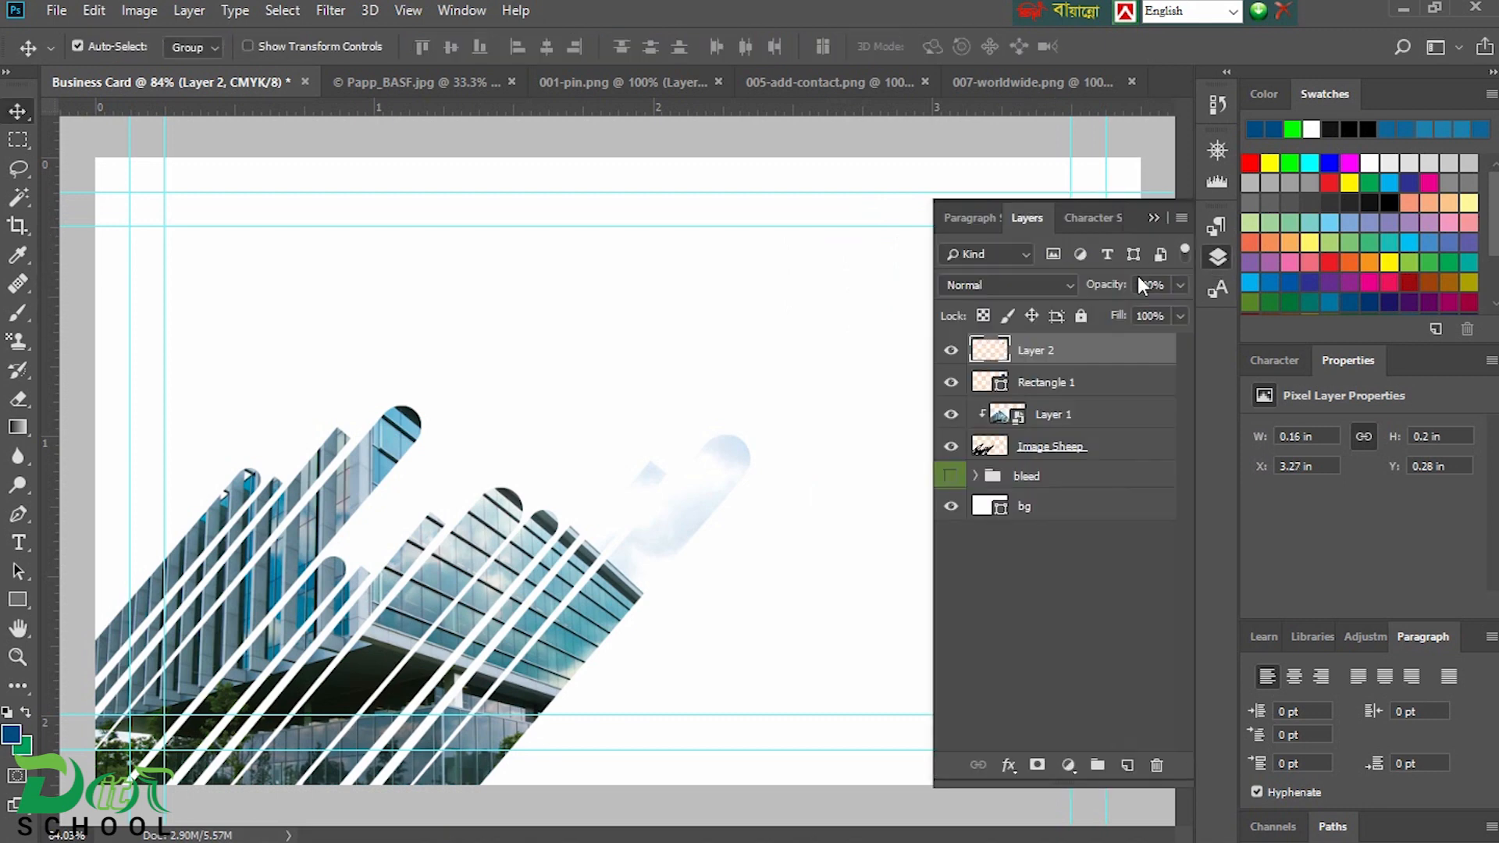
pyautogui.keyDown('ctrl'); pyautogui.click(996, 359); pyautogui.keyUp('ctrl')
pyautogui.click(1217, 256)
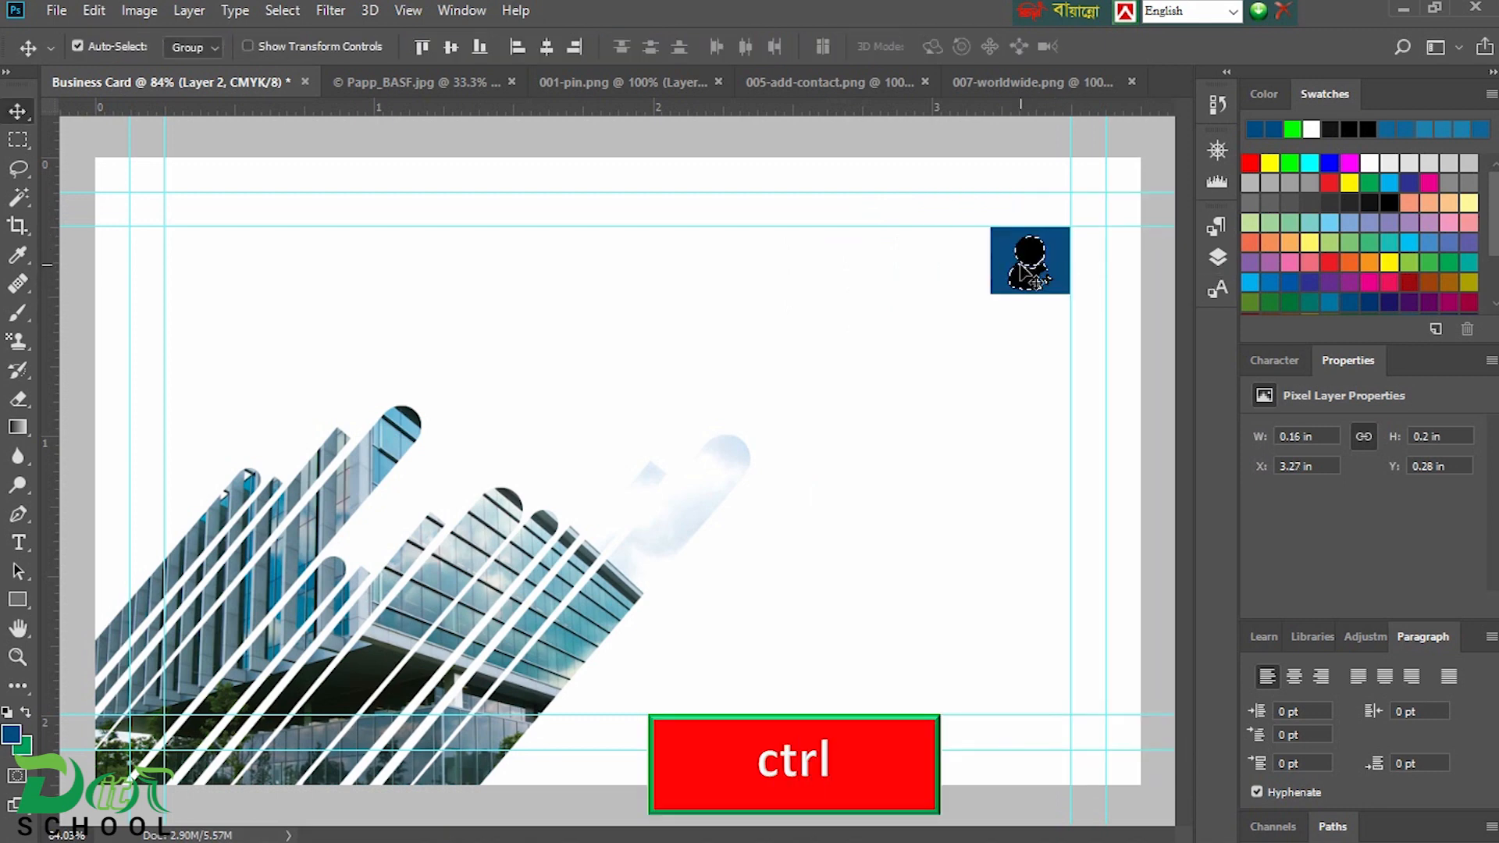
# - Fill the selected add-contact icon with white, deselect, and align its vertical centre with the blue rectangle
pyautogui.click(10, 733)
pyautogui.click(879, 347)
pyautogui.click(1419, 336)
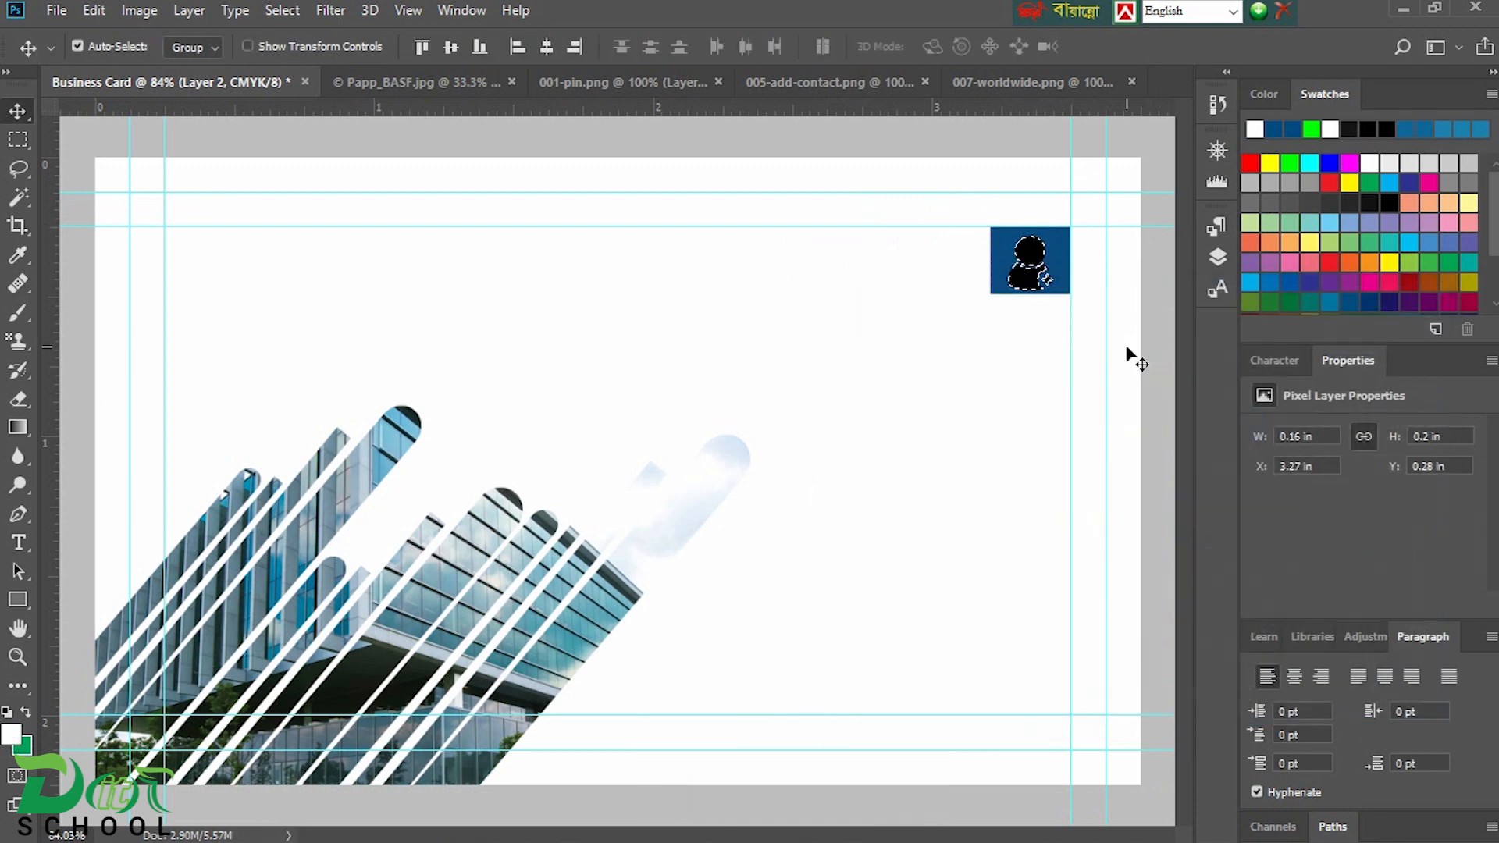
pyautogui.hotkey('alt', 'BackSpace')
pyautogui.hotkey('ctrl', 'd')
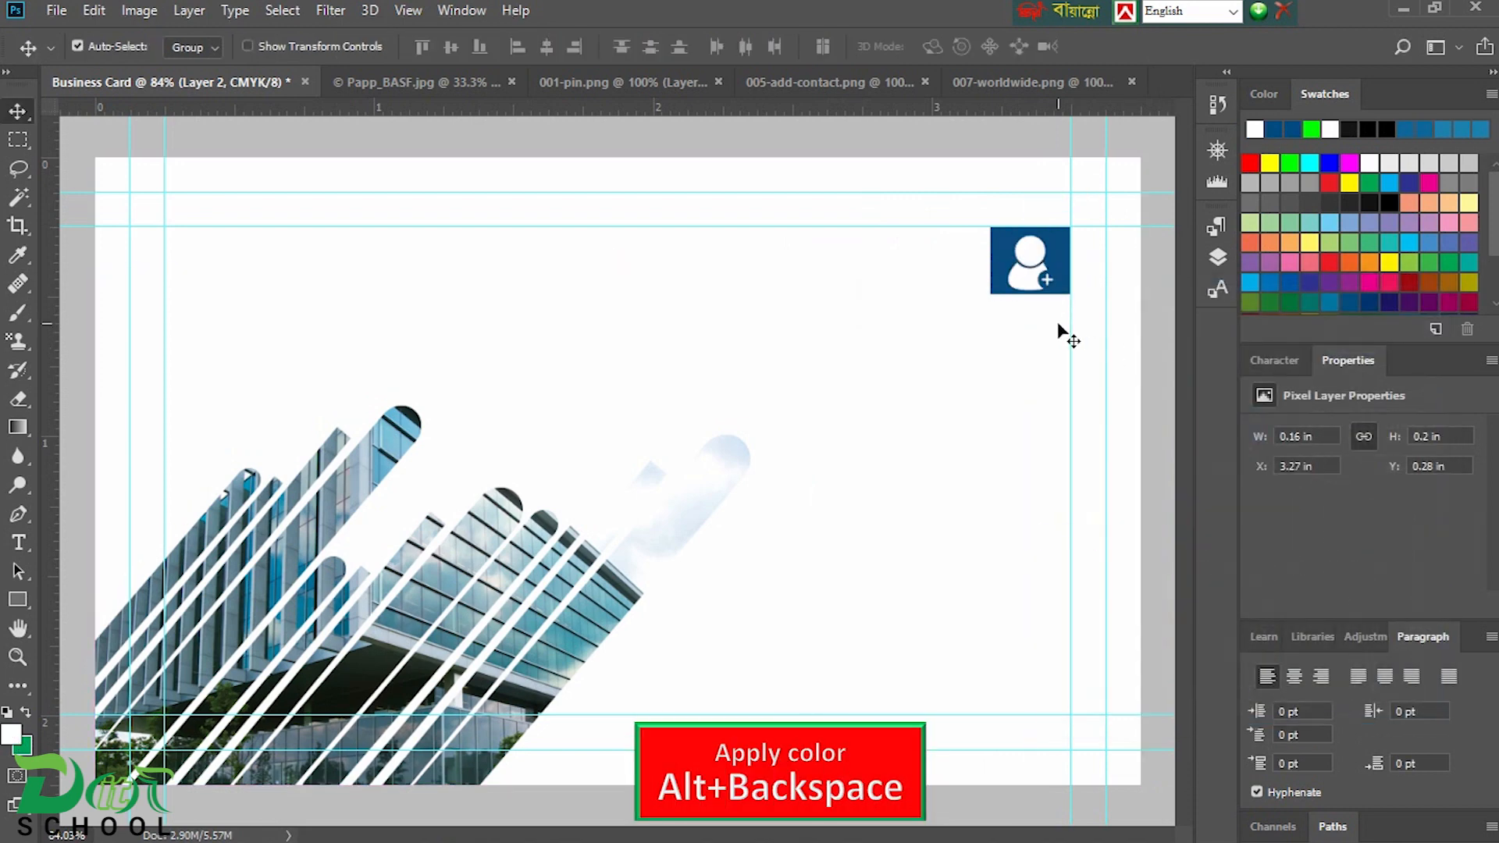
pyautogui.click(1063, 270)
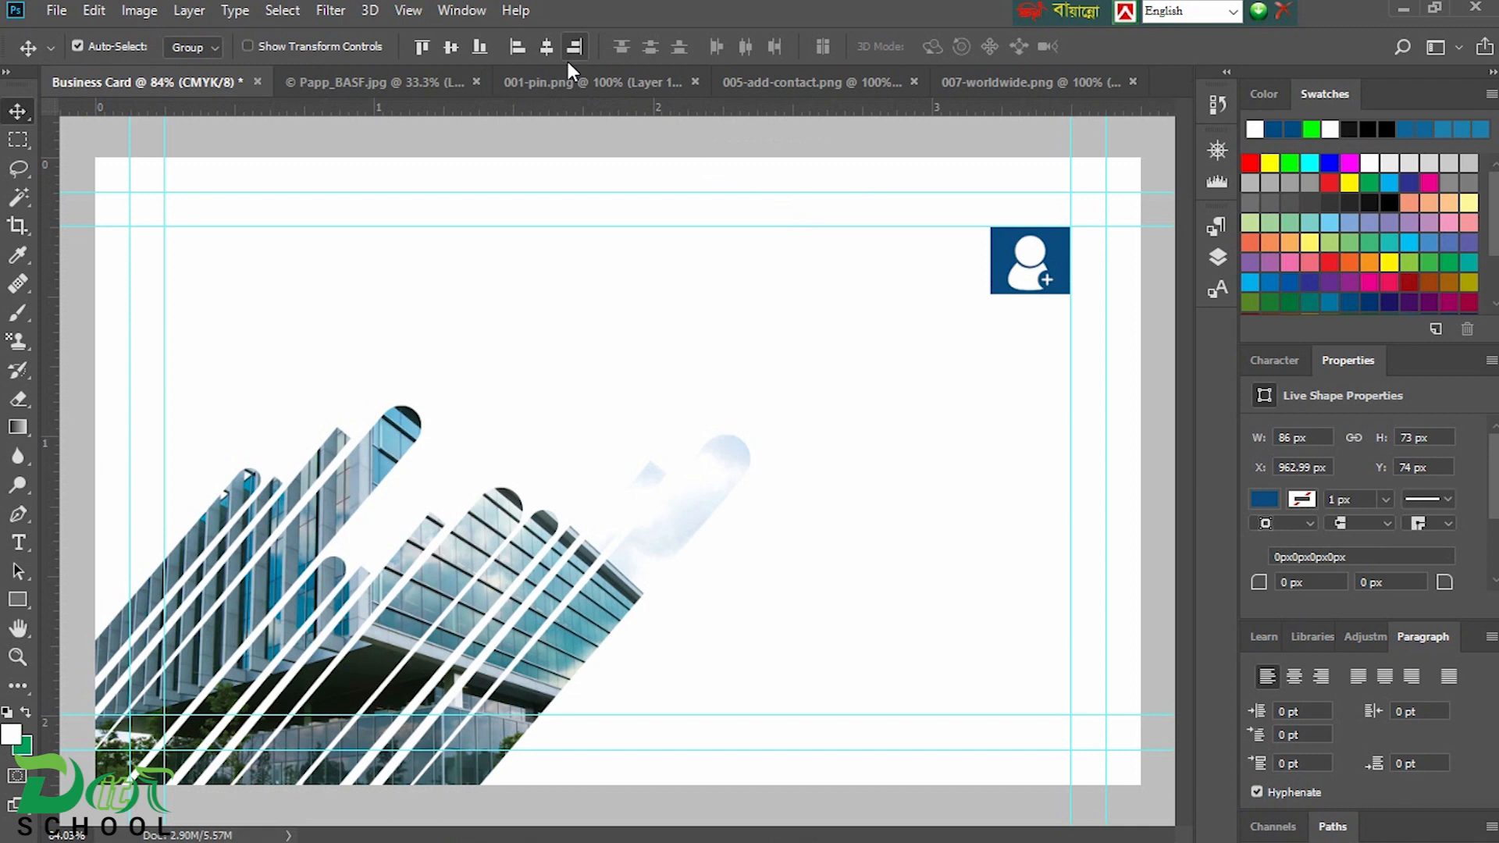
pyautogui.click(451, 48)
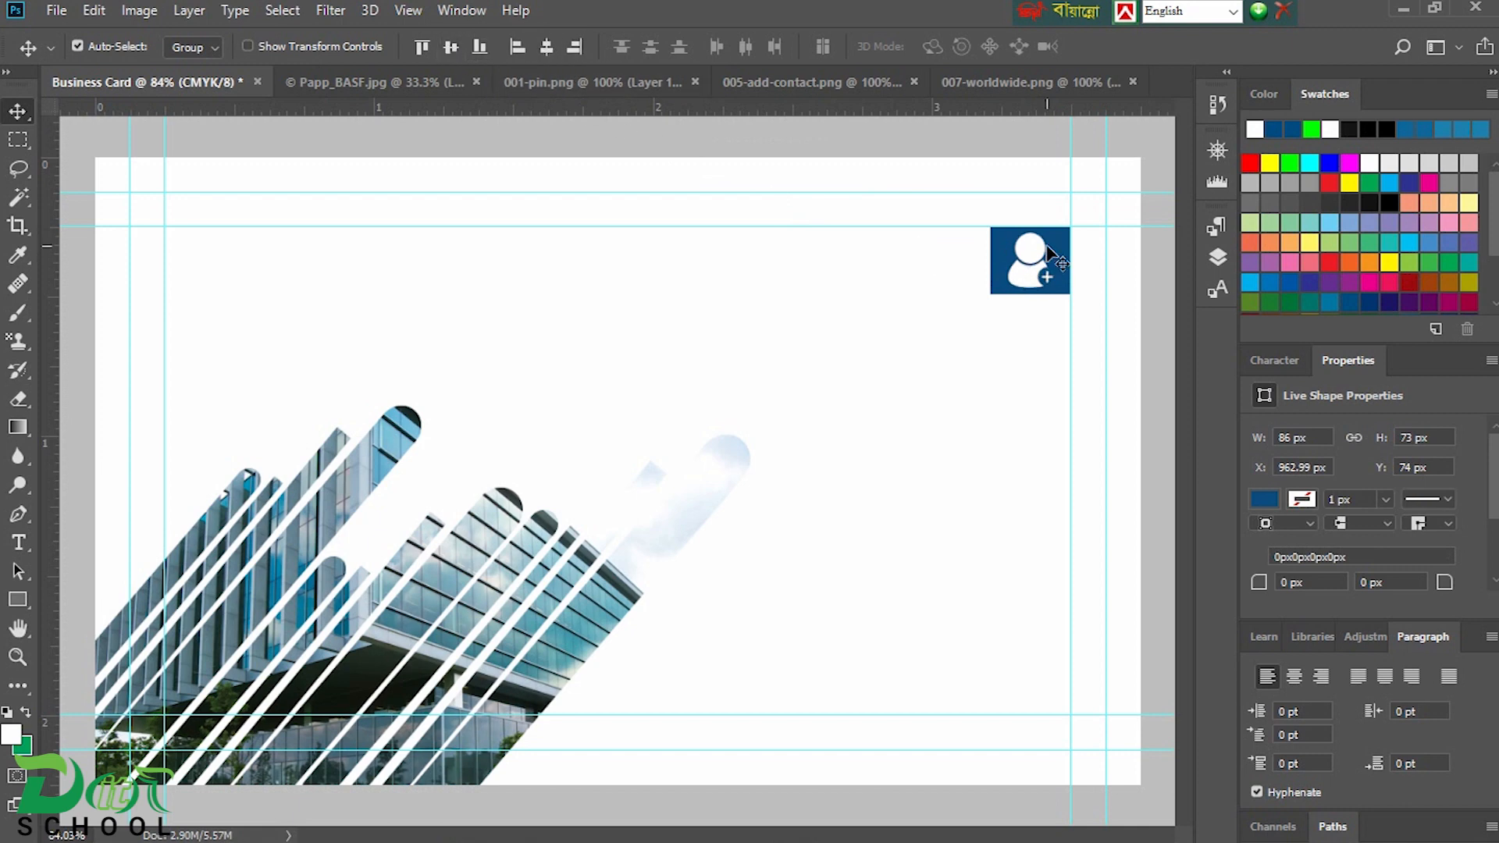
# - Add a Roboto Bold 8 pt text line beside the blue rectangle, paste the cardholder's name and colour it black
pyautogui.click(21, 544)
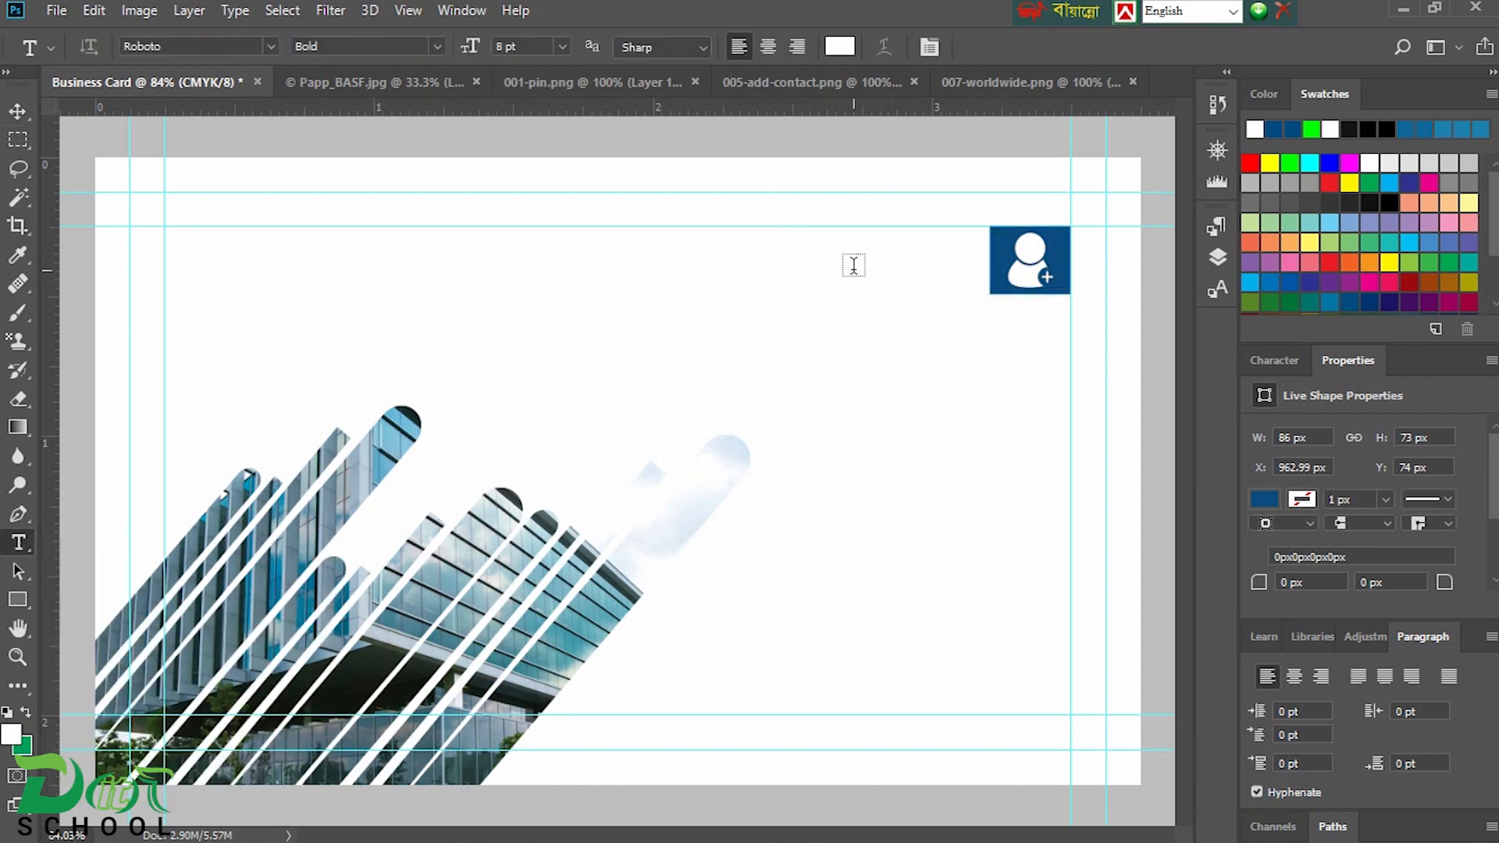
pyautogui.click(784, 274)
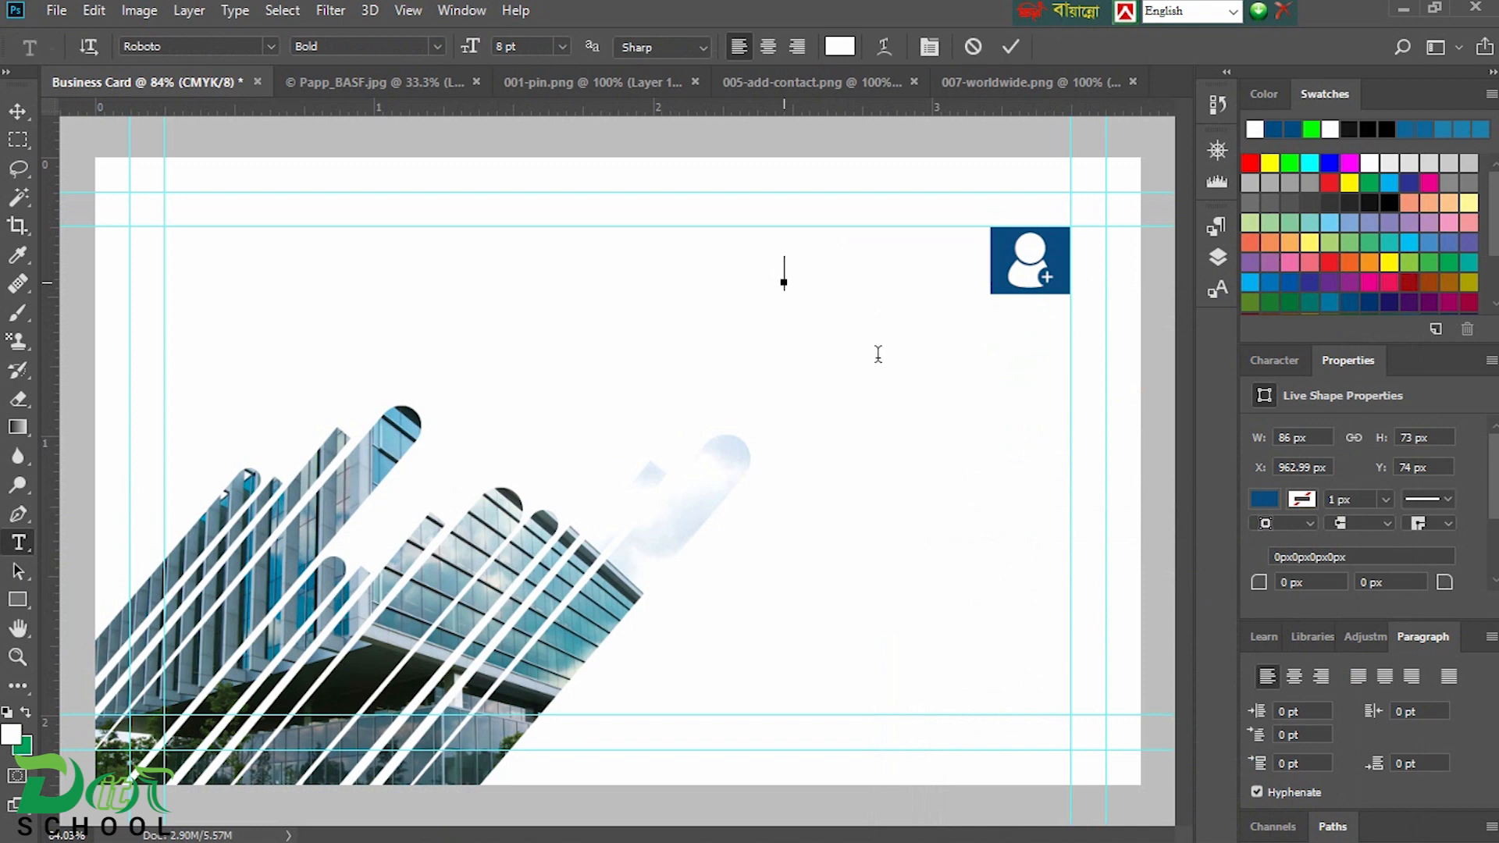
pyautogui.hotkey('ctrl', 'v')
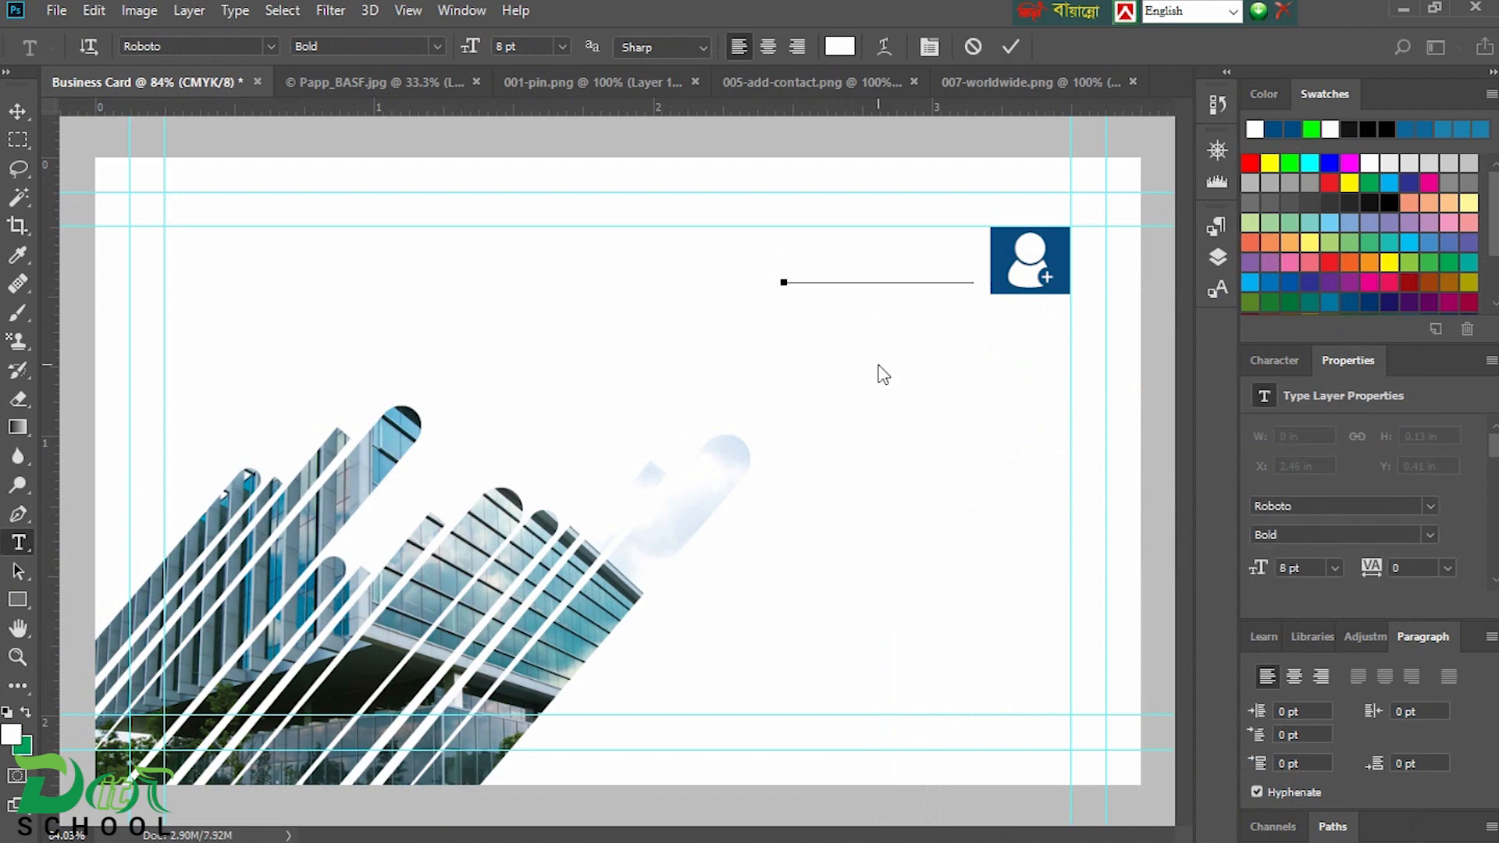
pyautogui.hotkey('ctrl', 'a')
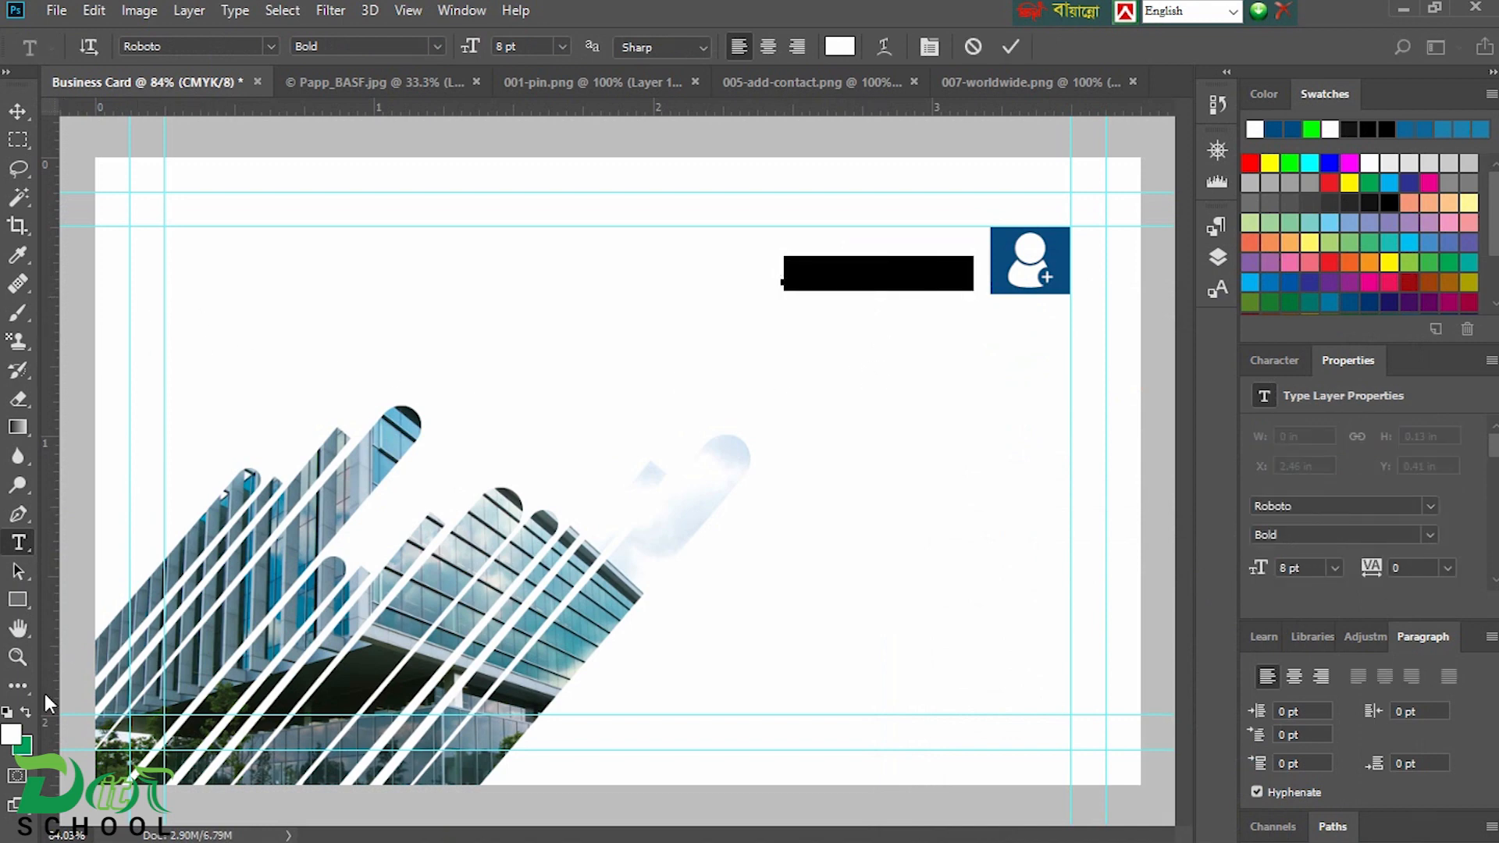
pyautogui.click(12, 734)
pyautogui.moveTo(1077, 589); pyautogui.dragTo(1152, 625)
pyautogui.click(1375, 335)
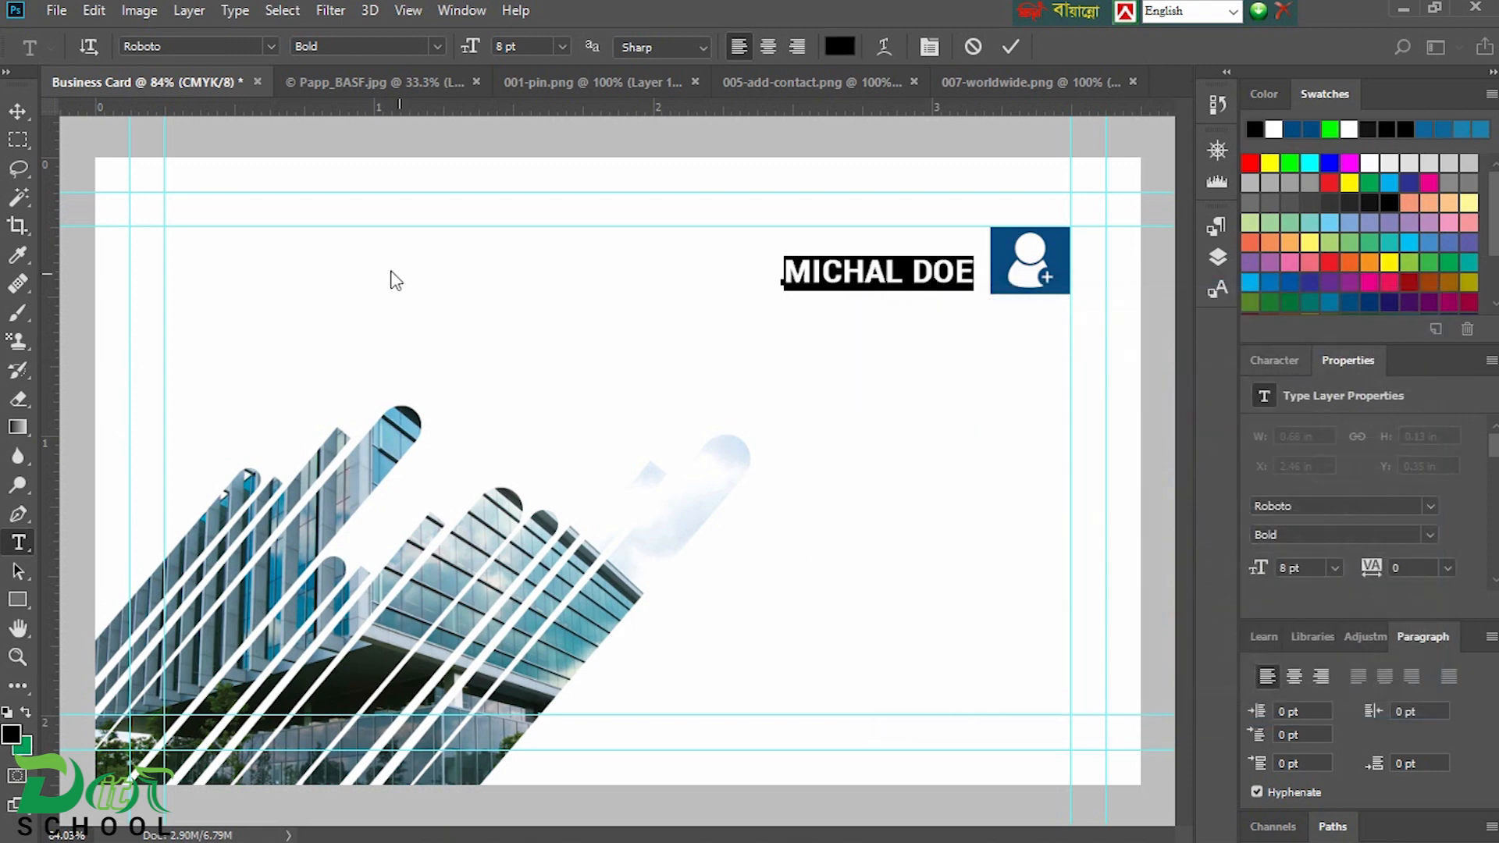
# - Commit the cardholder's name text and set its font size to 10 pt
pyautogui.click(18, 113)
pyautogui.click(1291, 364)
pyautogui.click(1312, 427)
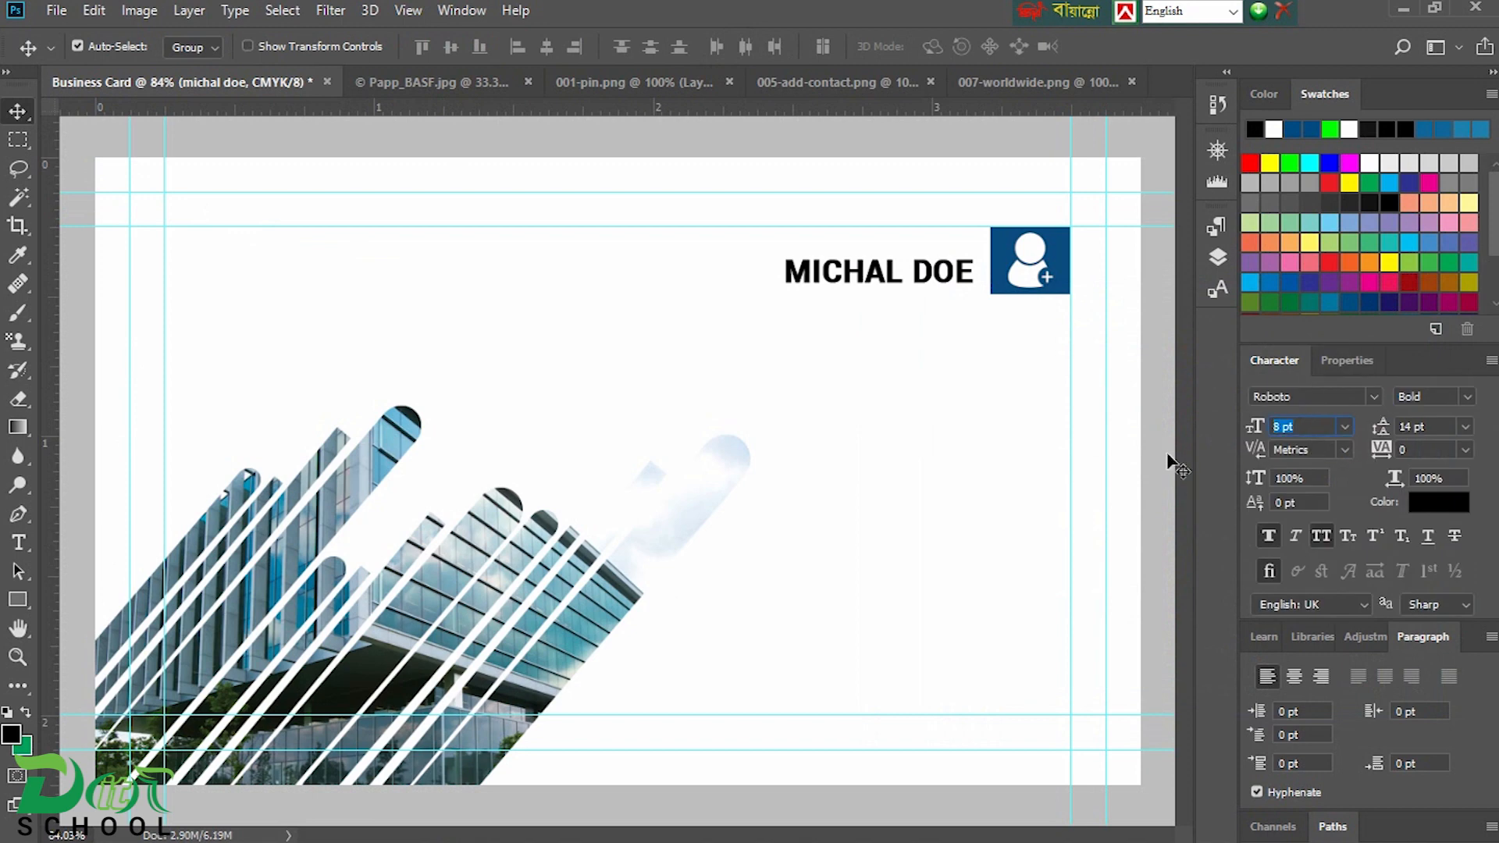
pyautogui.press('Return')
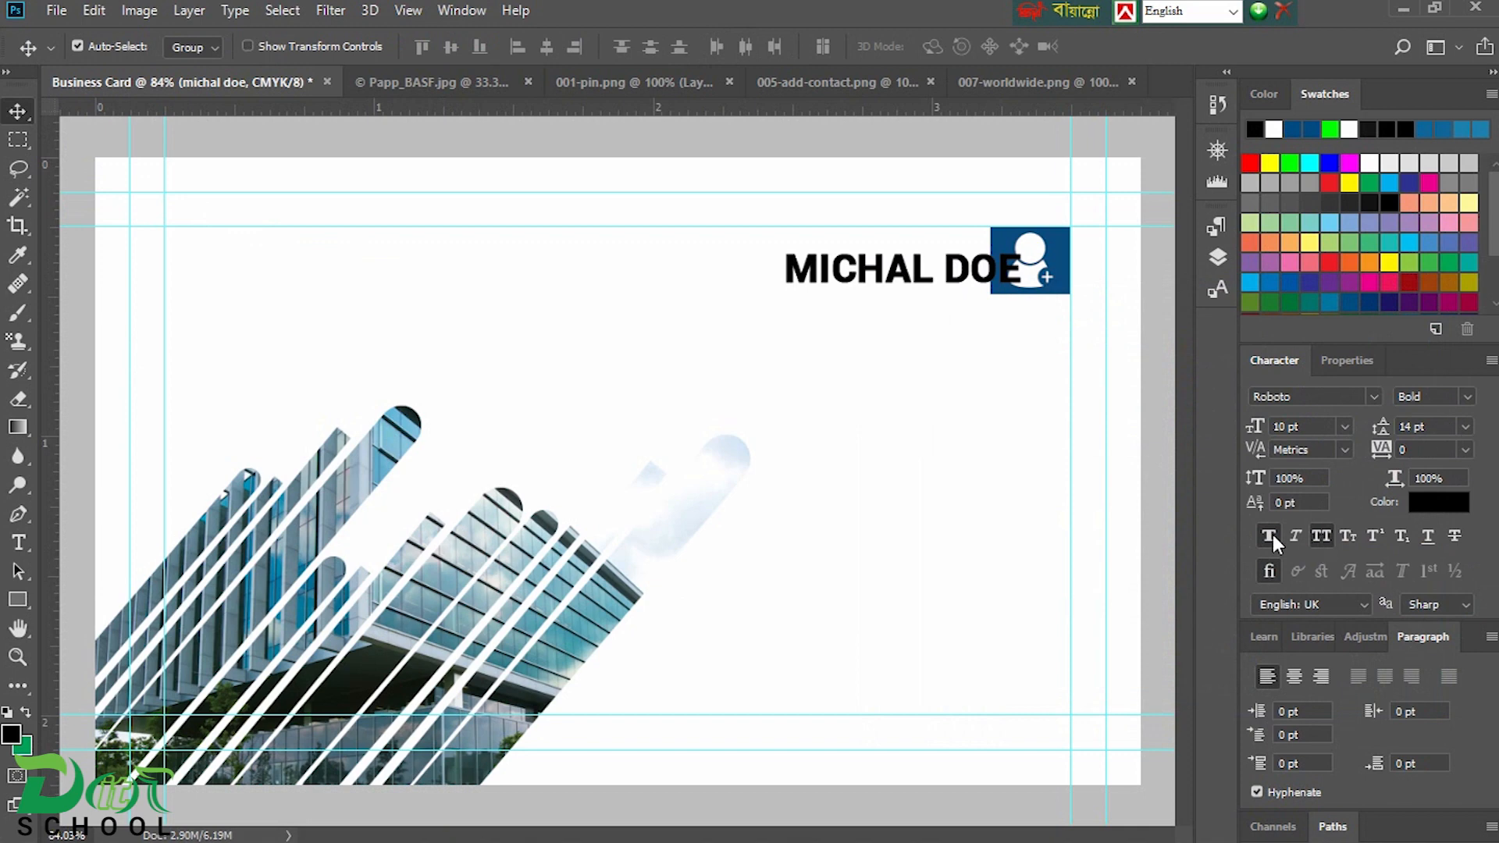
# - Move the name beside the icon, duplicate it below, and set the copy to 6.5 pt without faux bold or all caps
pyautogui.moveTo(911, 278); pyautogui.dragTo(869, 287)
pyautogui.write('6.5')
pyautogui.press('Return')
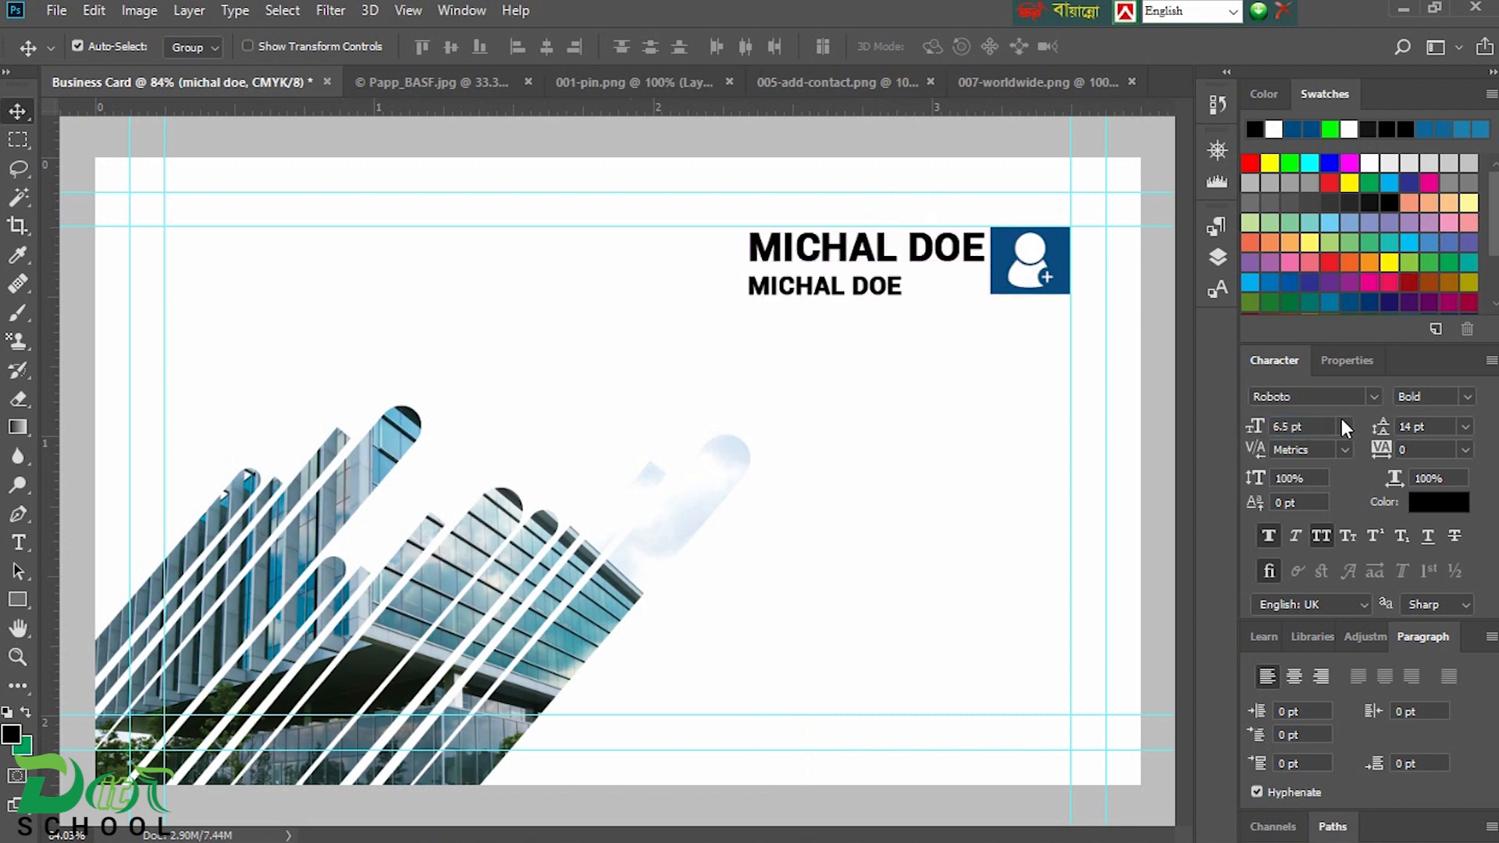
pyautogui.click(1269, 535)
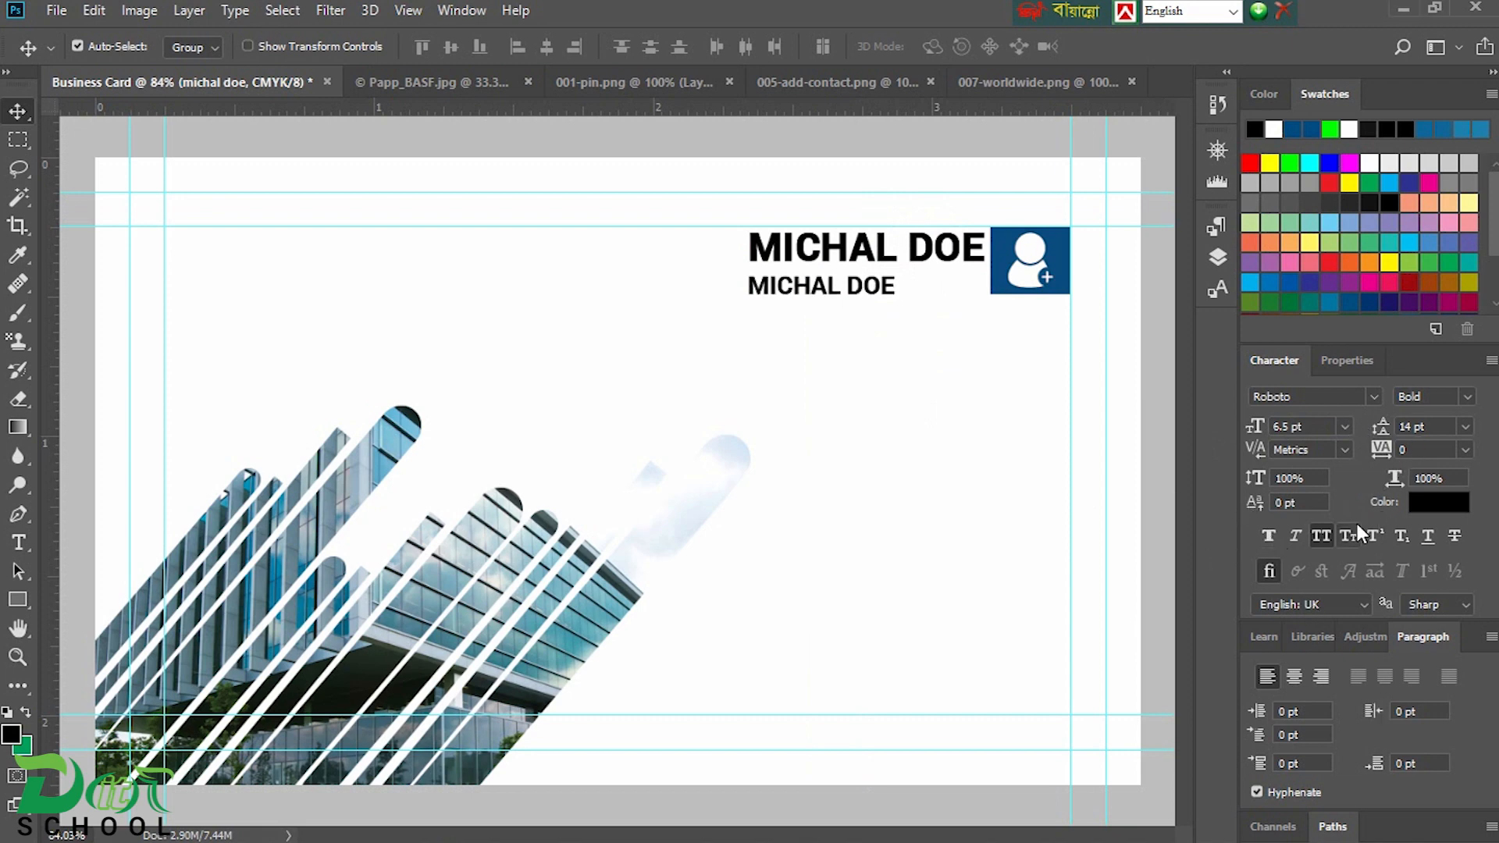
pyautogui.click(1325, 537)
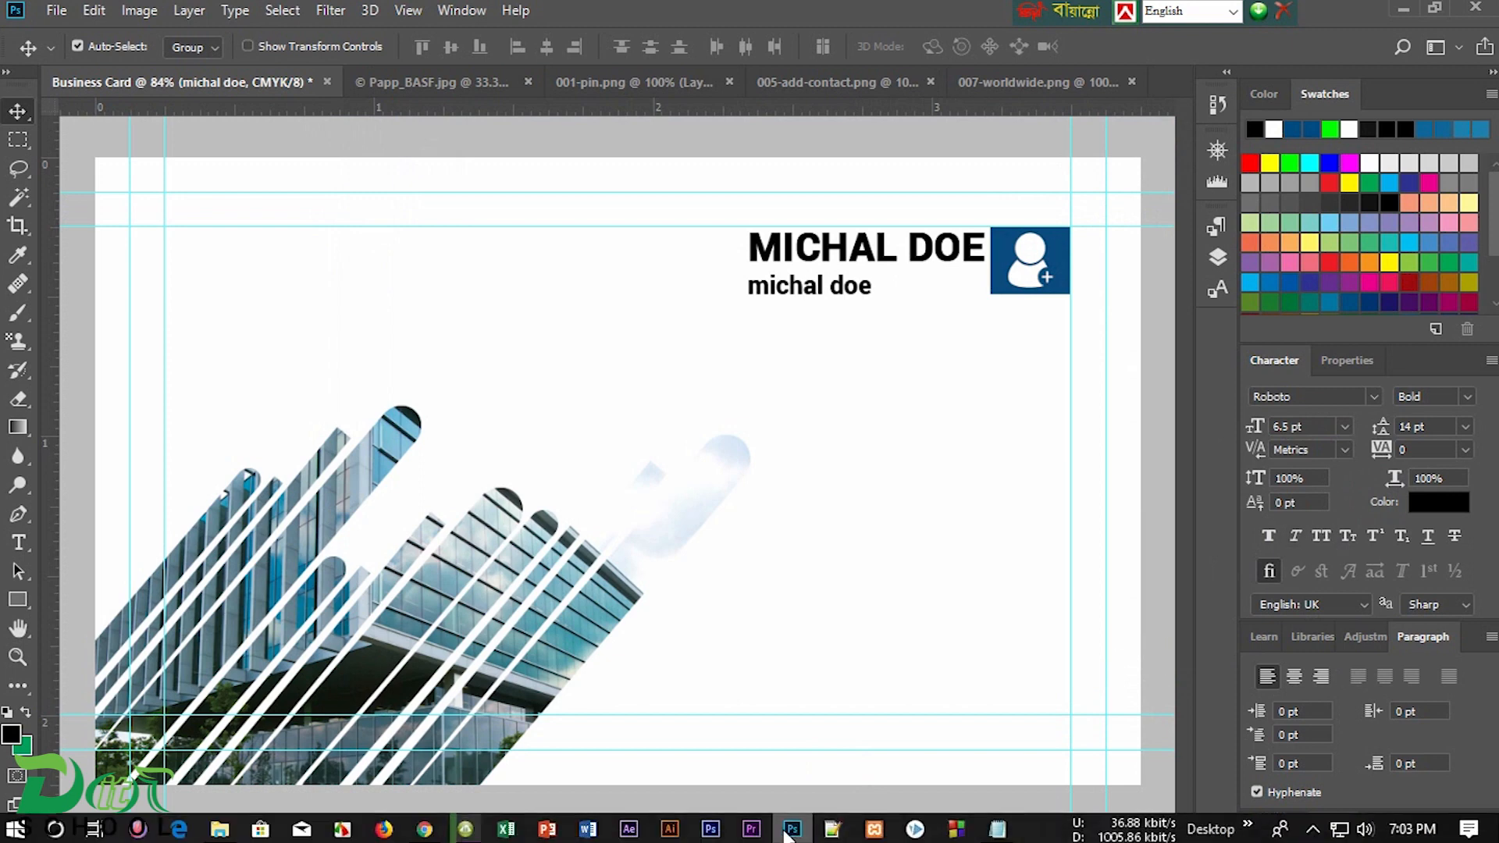
# - Copy "Graphic Designer" from tutorial.txt in Notepad and replace the duplicated name line's text with it in Photoshop
pyautogui.click(975, 828)
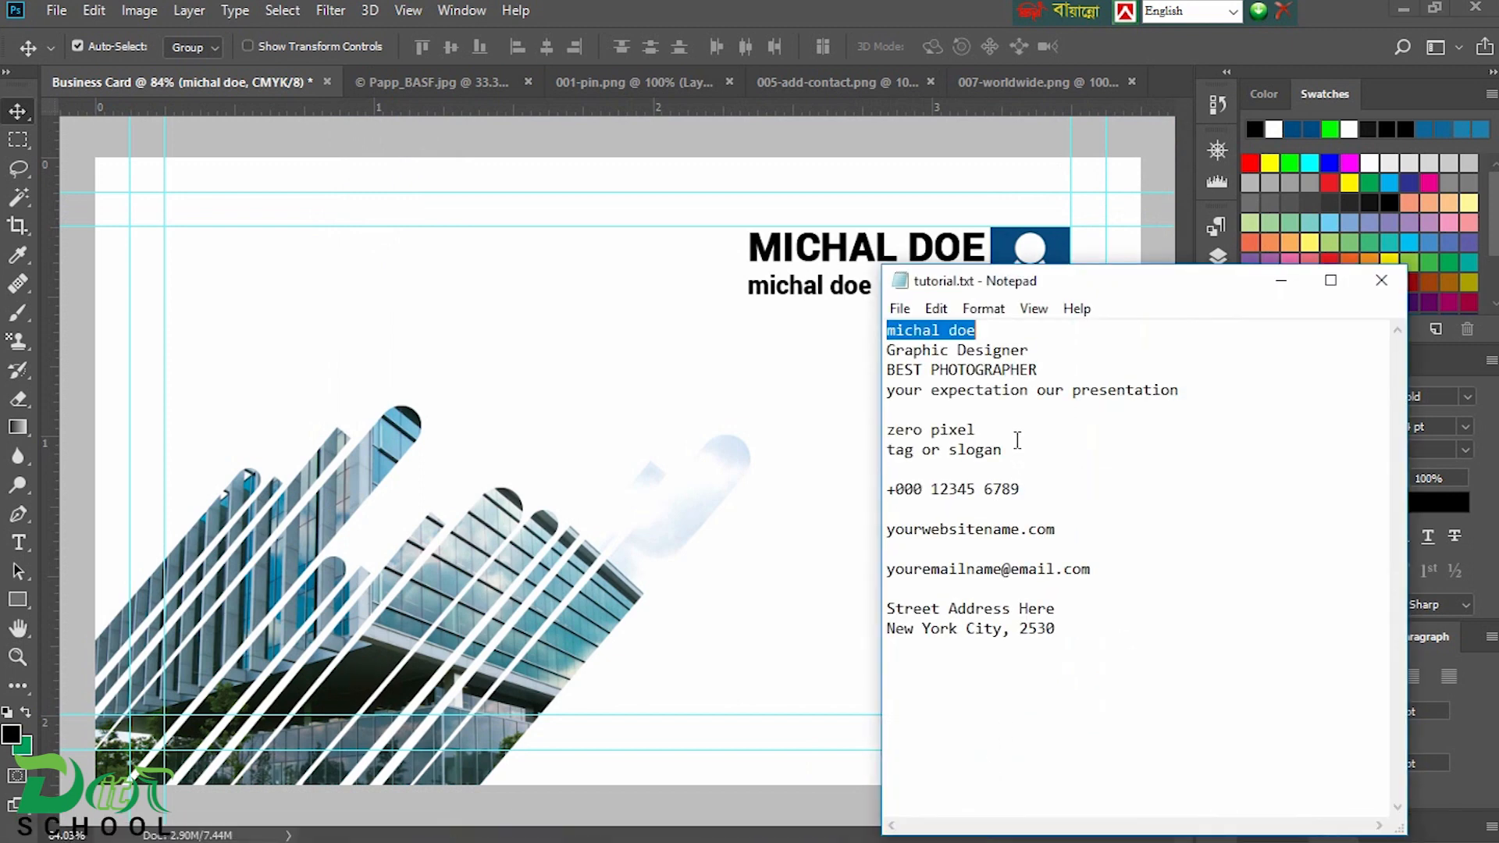
pyautogui.moveTo(1029, 352); pyautogui.dragTo(862, 359)
pyautogui.hotkey('ctrl', 'c')
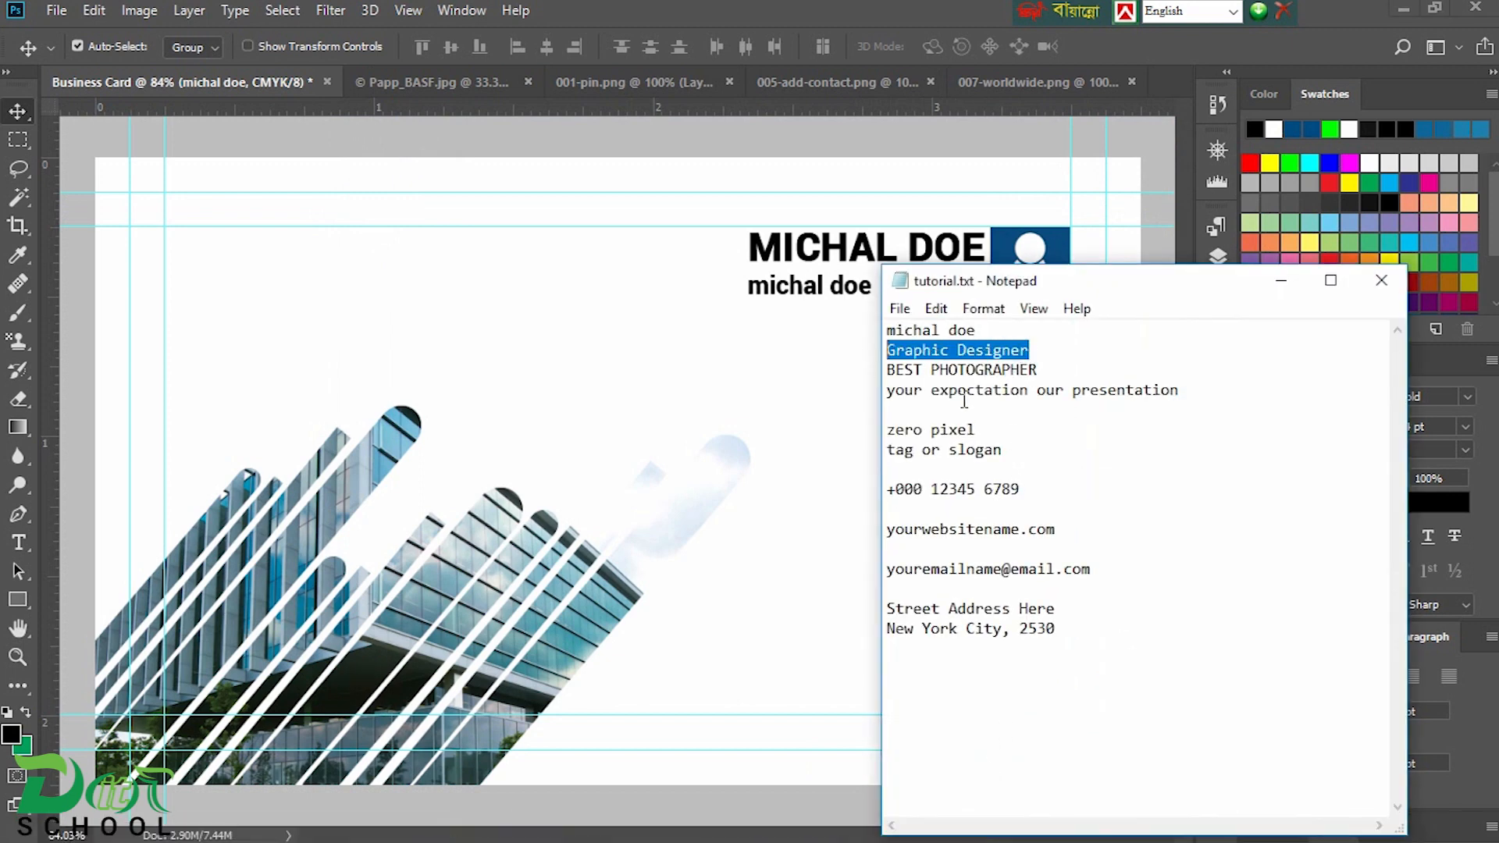
pyautogui.click(1280, 281)
pyautogui.click(1218, 258)
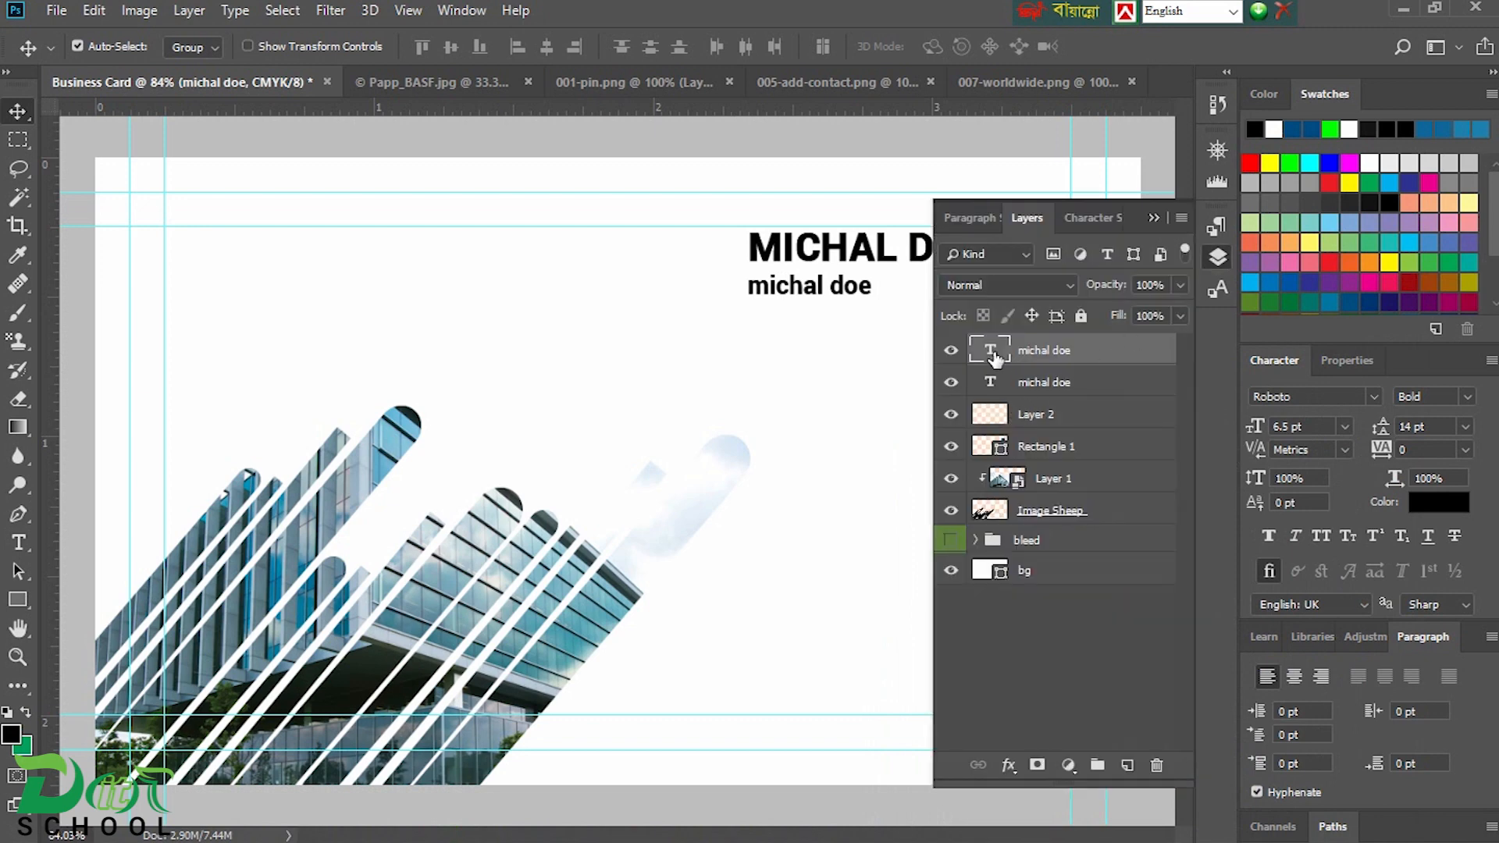
pyautogui.doubleClick(991, 351)
pyautogui.hotkey('ctrl', 'v')
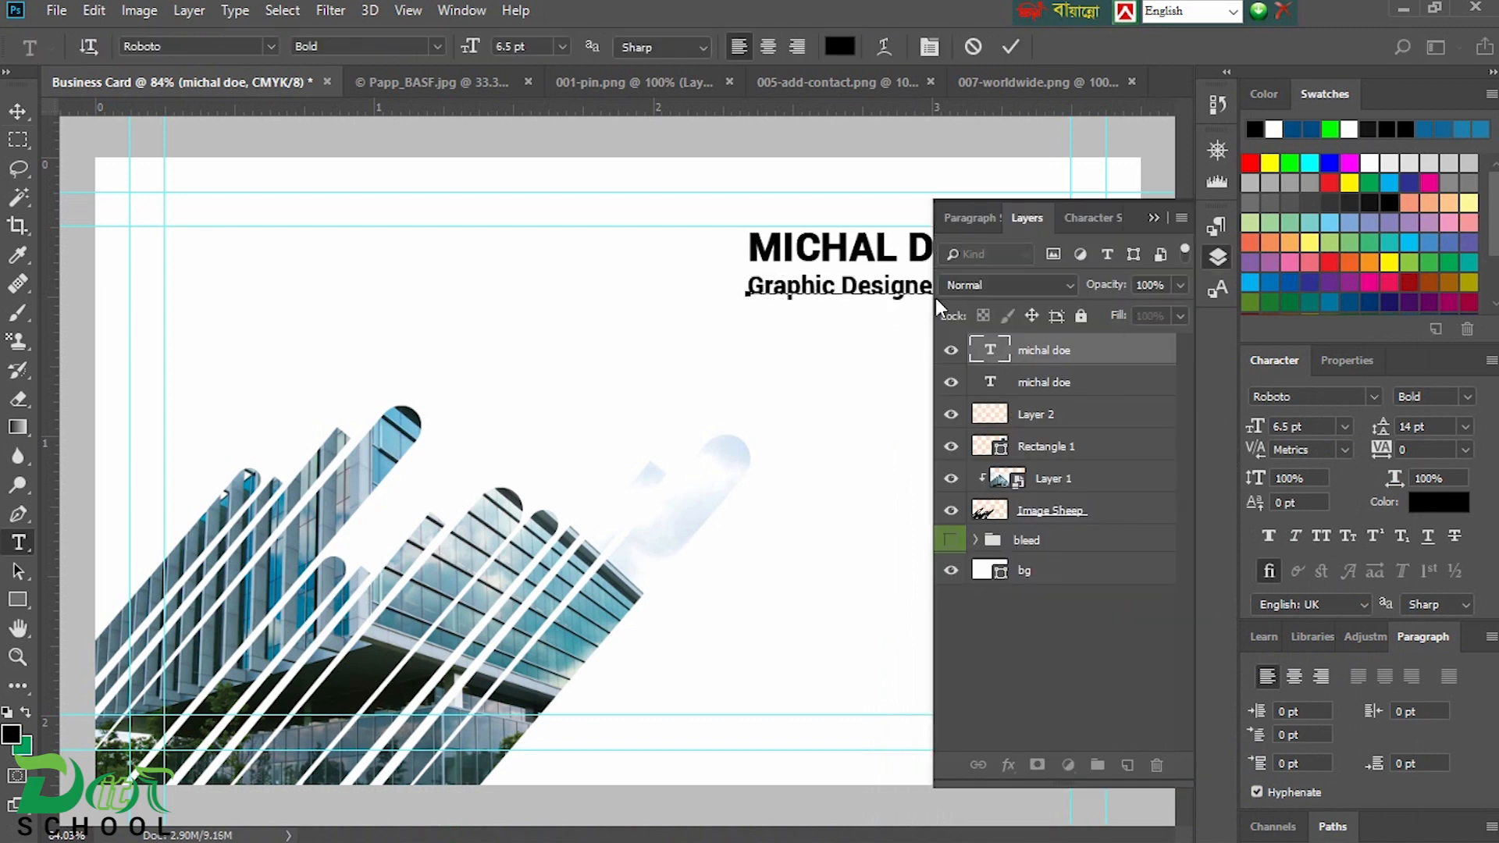
pyautogui.click(1153, 219)
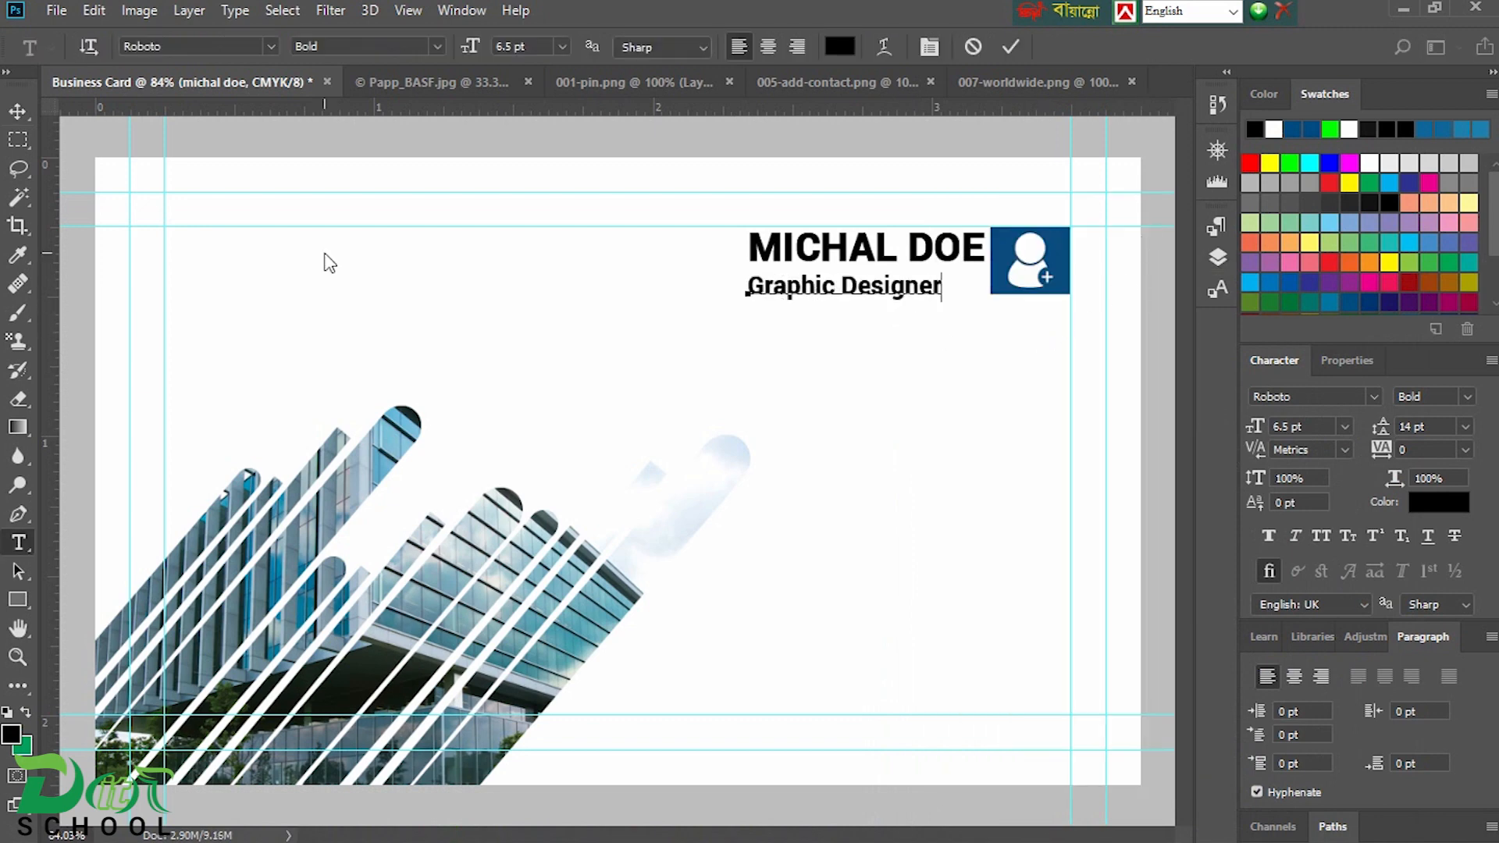
# - Commit the Graphic Designer text and set its font style to Roboto Regular
pyautogui.click(1466, 398)
pyautogui.click(1421, 492)
pyautogui.click(17, 111)
pyautogui.click(1466, 397)
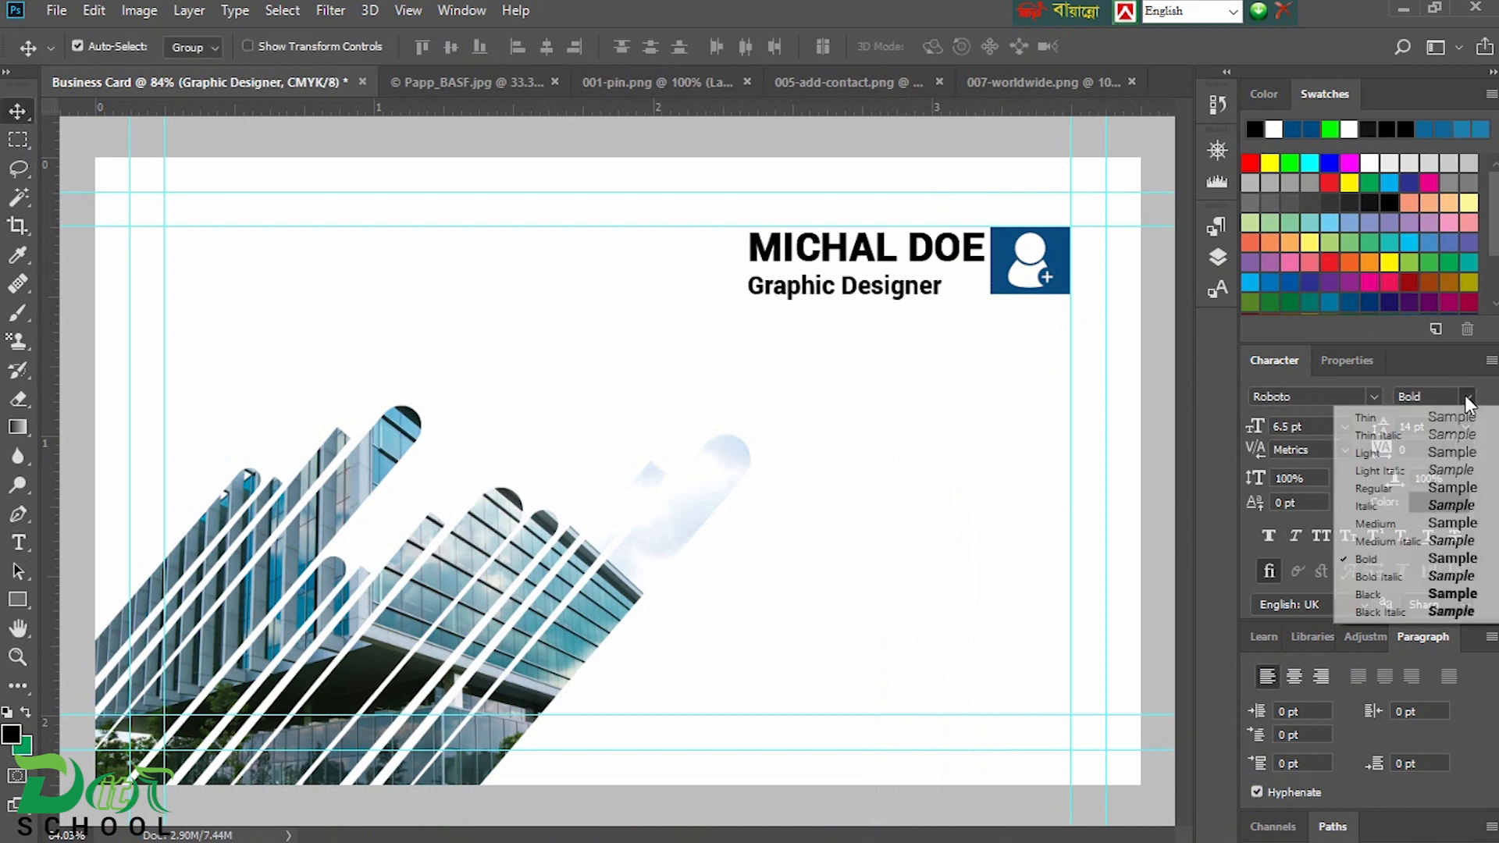
pyautogui.click(1373, 488)
# - Position the Graphic Designer line close beneath the name, with its right end lined up with the name's
pyautogui.moveTo(846, 288); pyautogui.dragTo(887, 265)
pyautogui.press('Down')
pyautogui.press('Down')
pyautogui.press('Down')
pyautogui.press('Down')
pyautogui.press('Down')
pyautogui.press('Down')
pyautogui.press('Down')
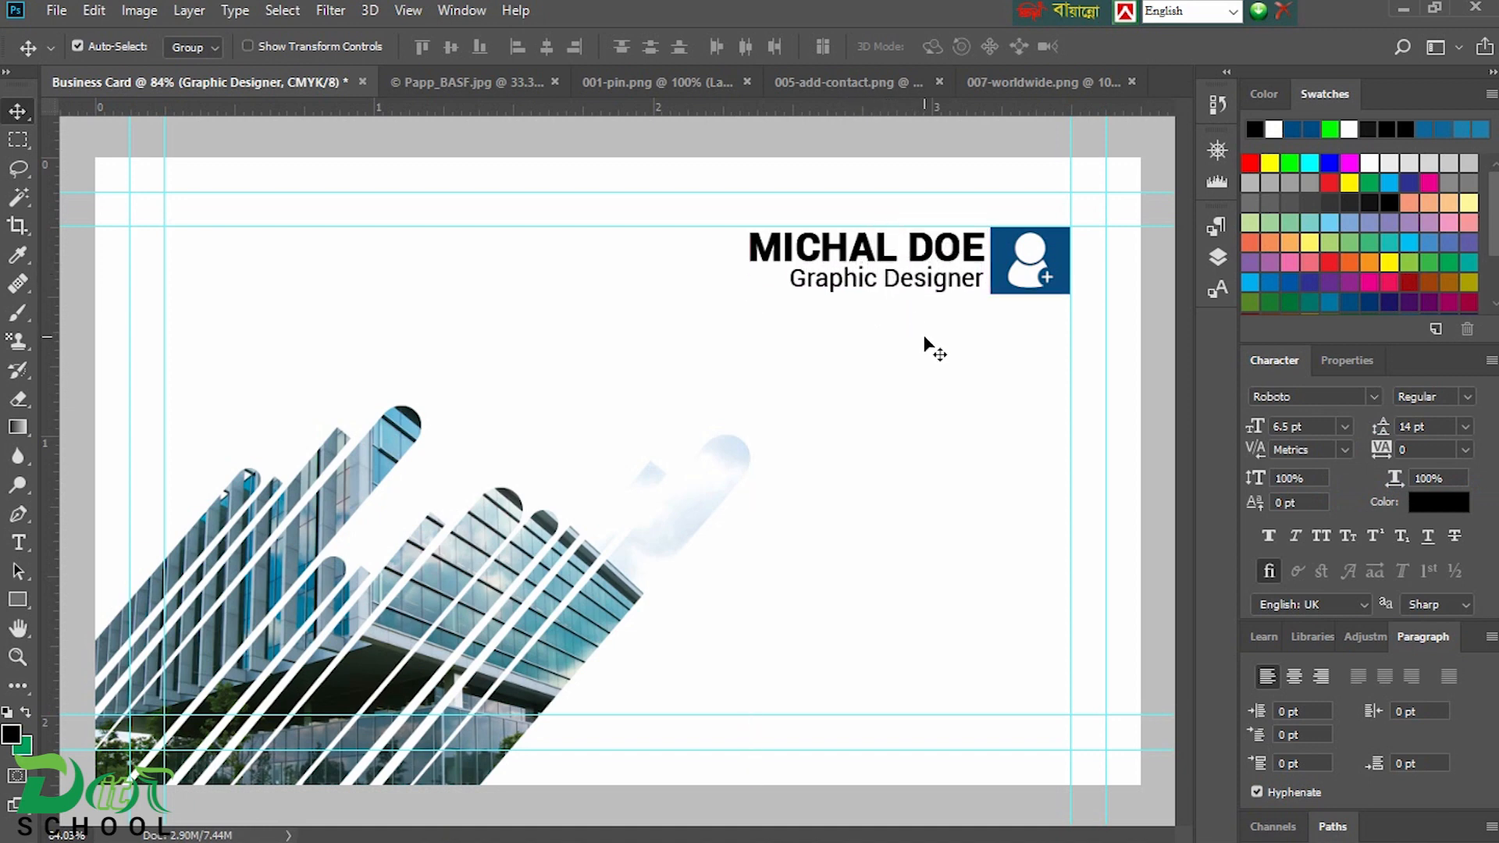
# - Deselect the text layers, undock the Layers panel and float it over the left part of the card
pyautogui.keyDown('shift'); pyautogui.click(914, 248); pyautogui.keyUp('shift')
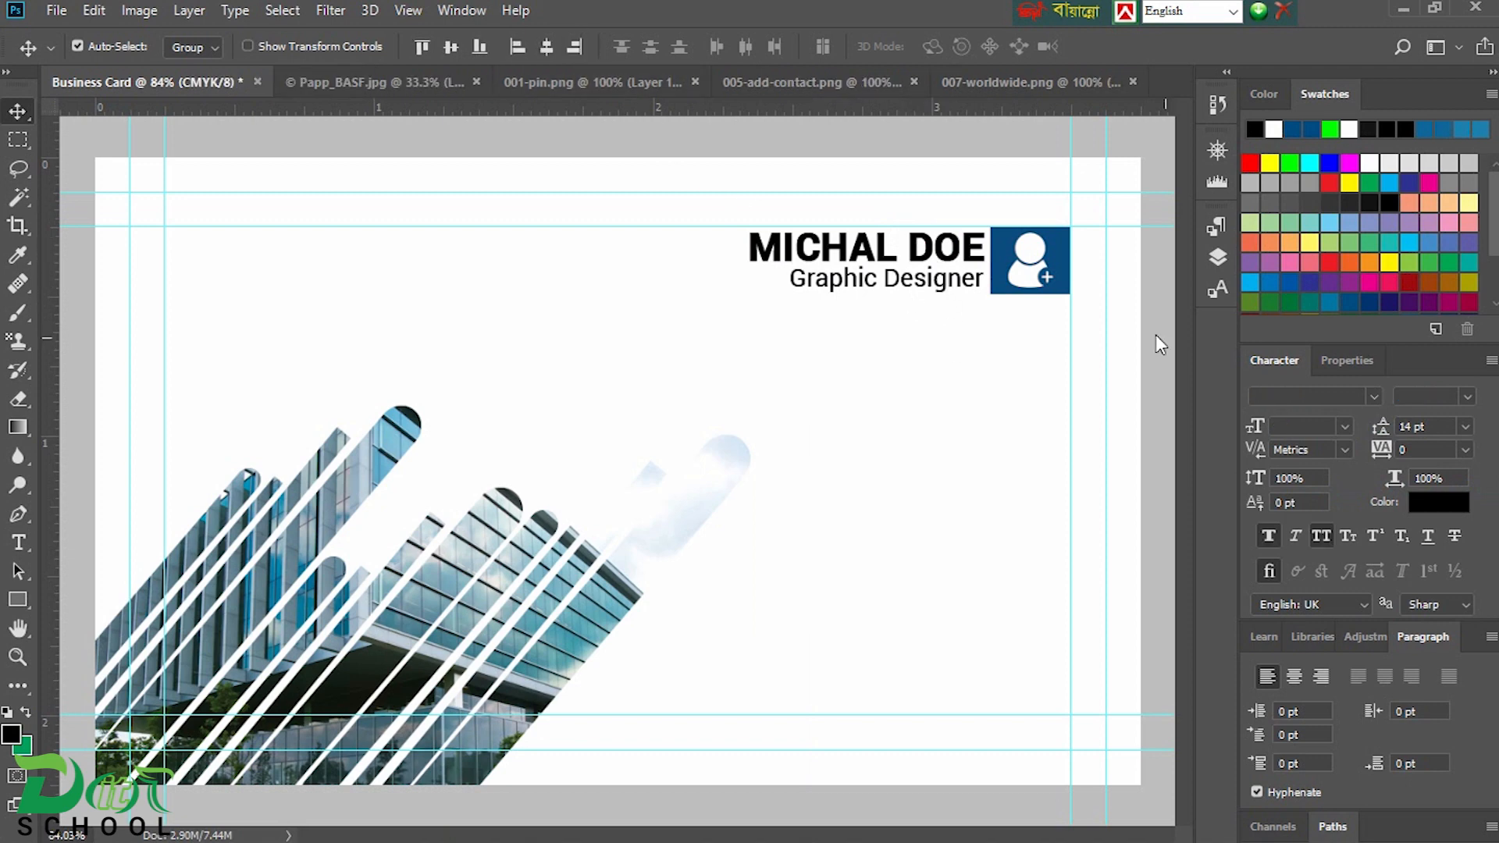
pyautogui.click(1218, 257)
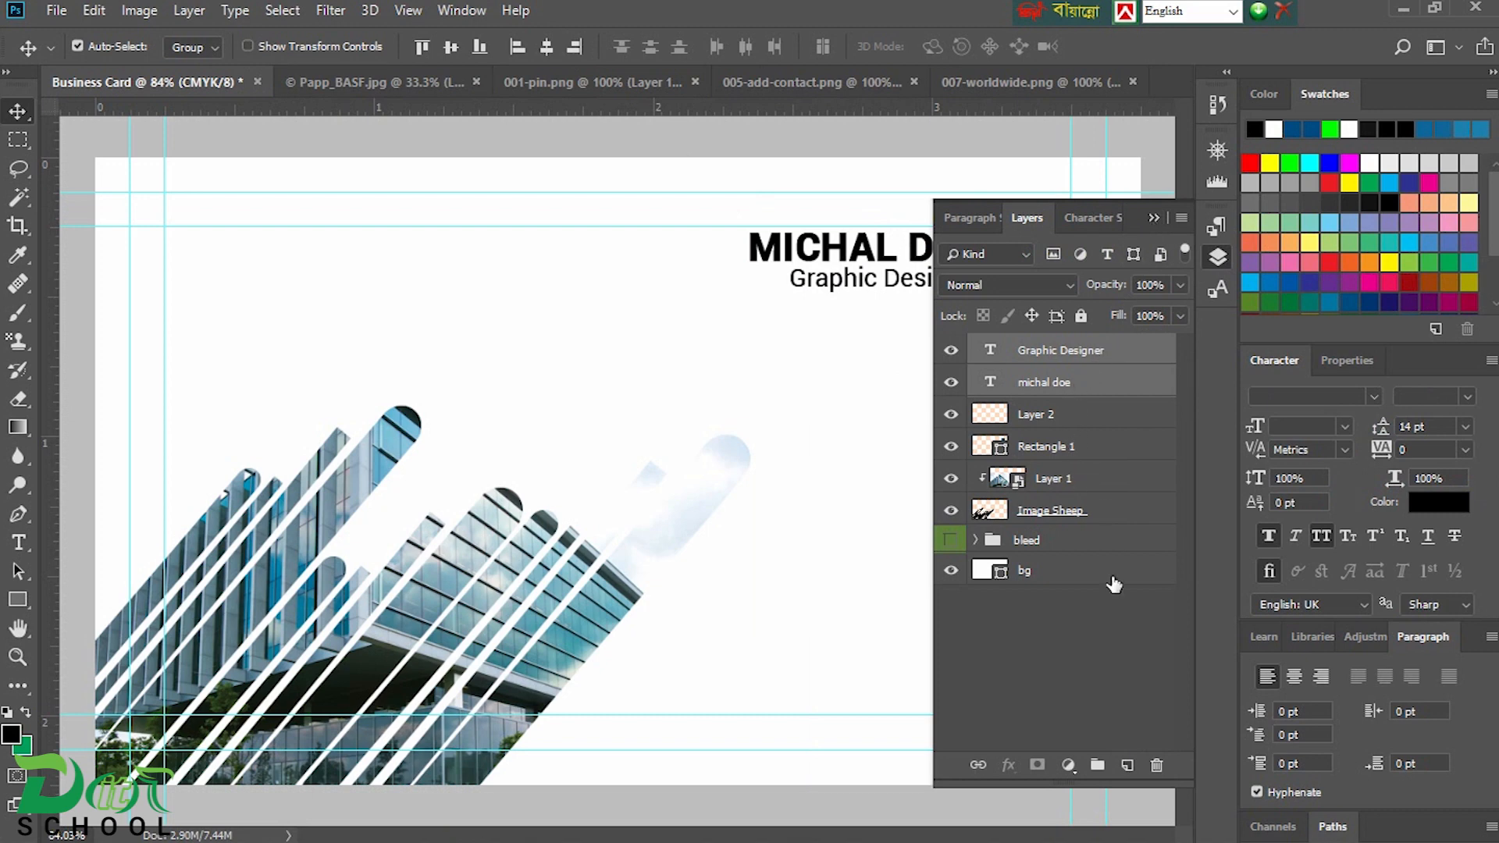
pyautogui.click(1121, 655)
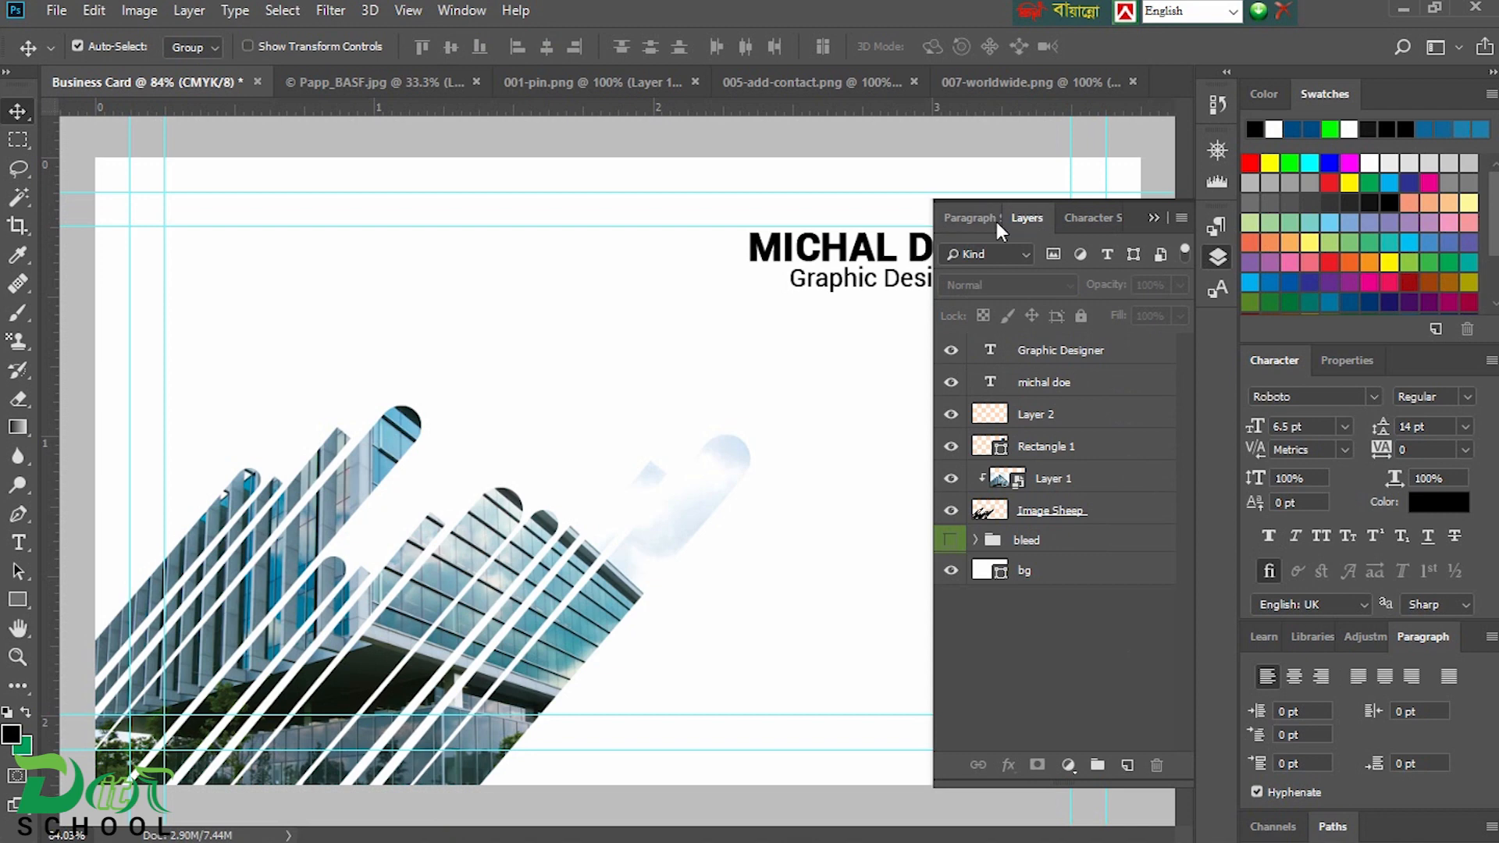
pyautogui.moveTo(1032, 219); pyautogui.dragTo(303, 247)
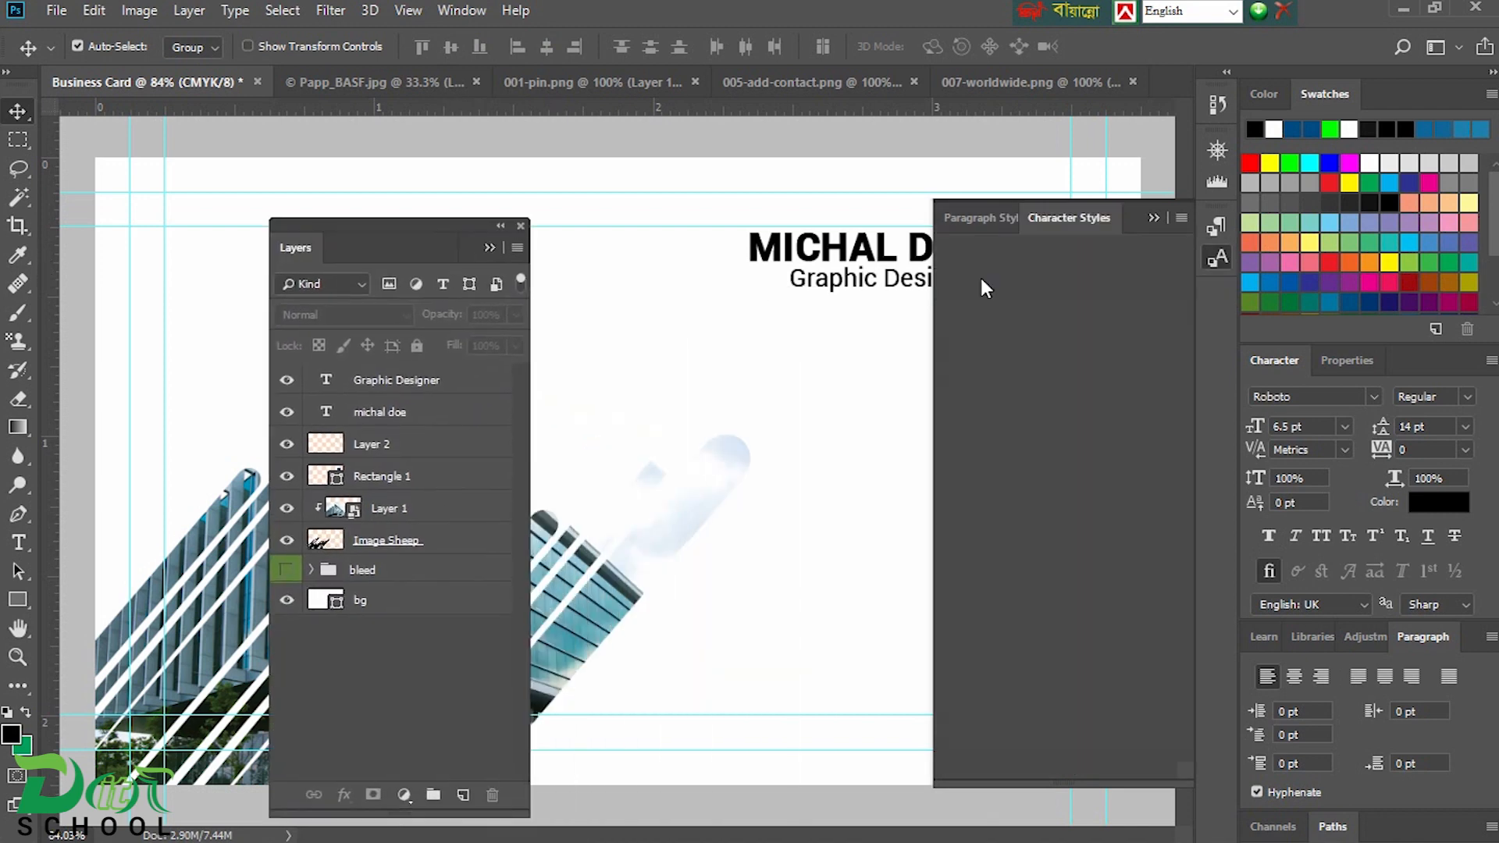
pyautogui.click(1154, 219)
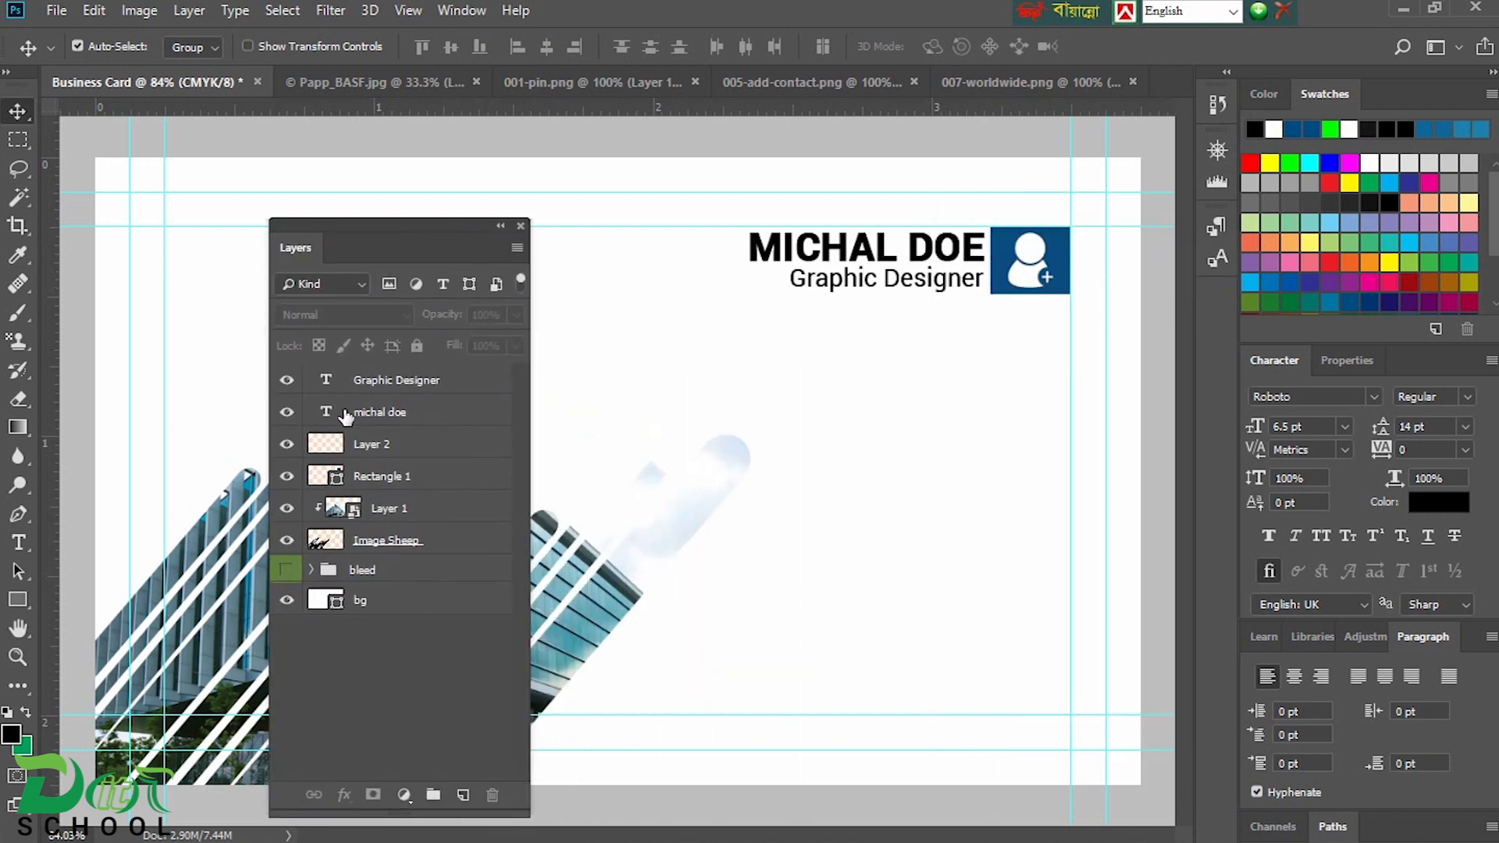
pyautogui.moveTo(361, 227); pyautogui.dragTo(274, 218)
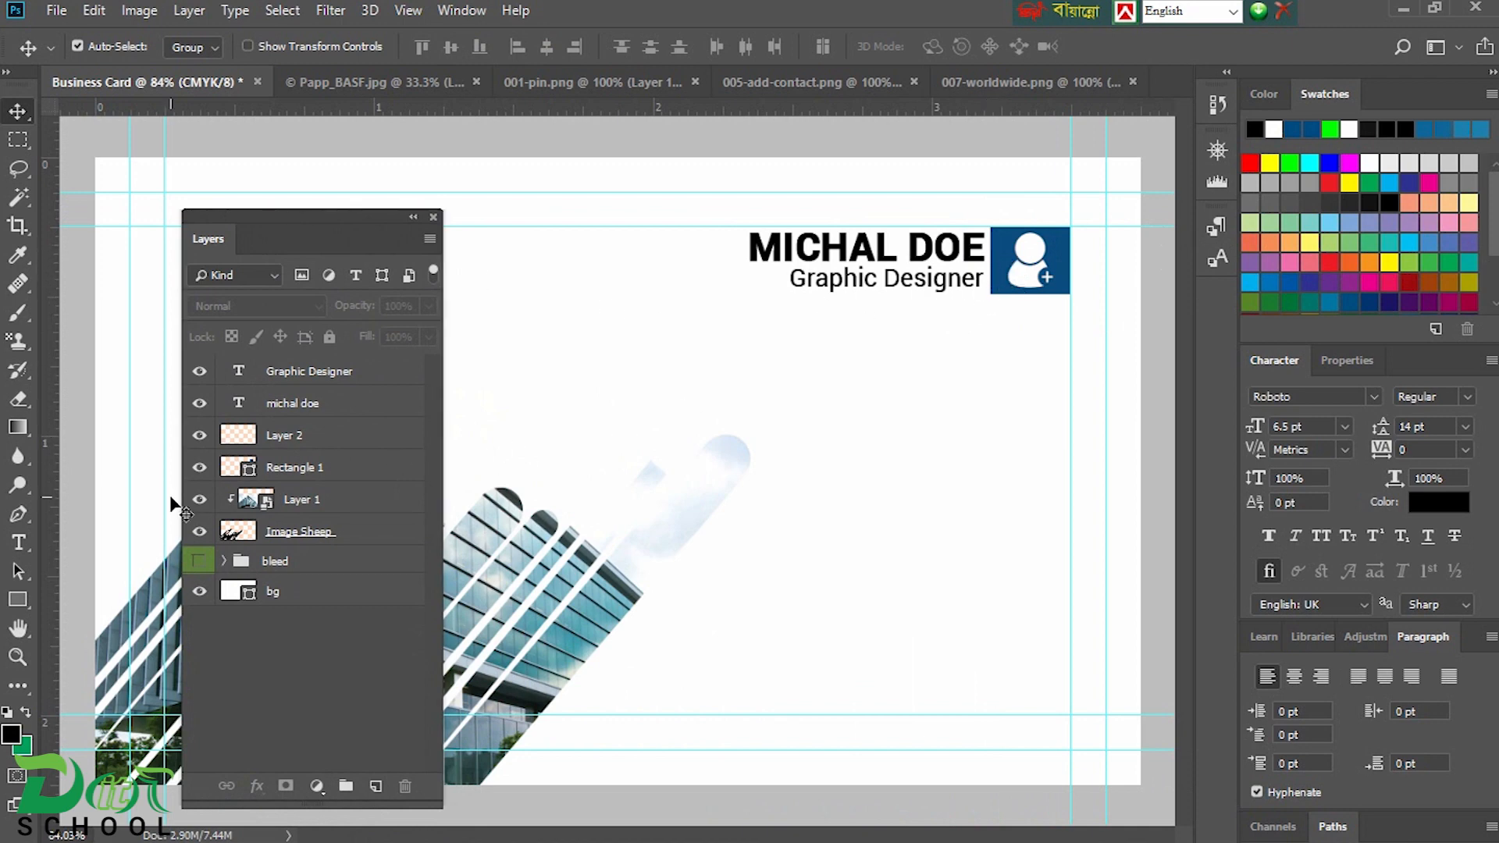
# - Check what Rectangle 1 and Layer 2 contain, group the two layers and name the group "icon"
pyautogui.click(201, 470)
pyautogui.click(201, 470)
pyautogui.click(200, 435)
pyautogui.click(200, 435)
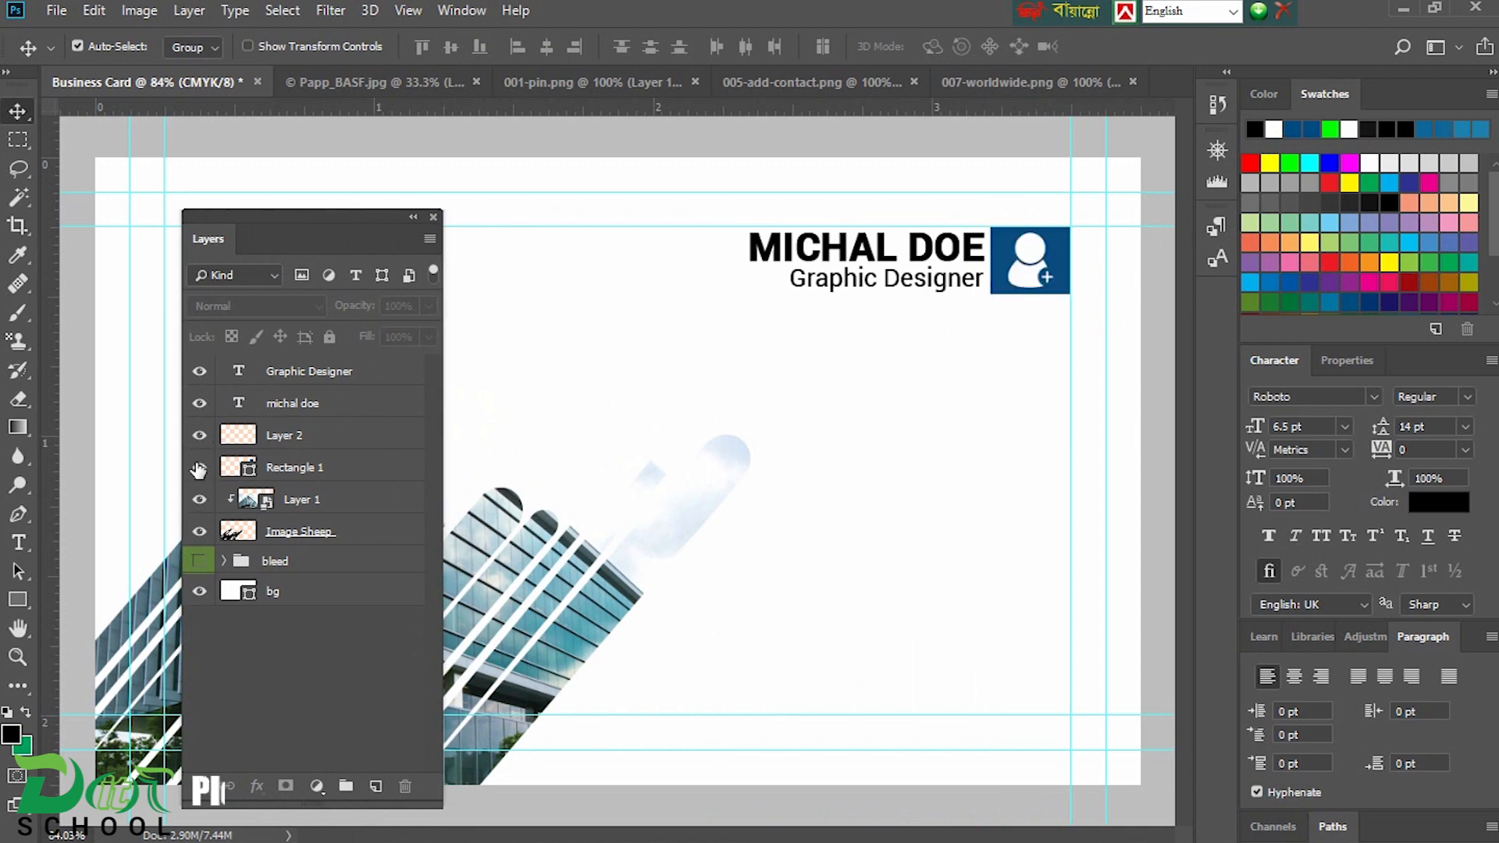
pyautogui.click(272, 442)
pyautogui.keyDown('shift'); pyautogui.click(291, 468); pyautogui.keyUp('shift')
pyautogui.hotkey('ctrl', 'g')
pyautogui.doubleClick(283, 434)
pyautogui.write('icon')
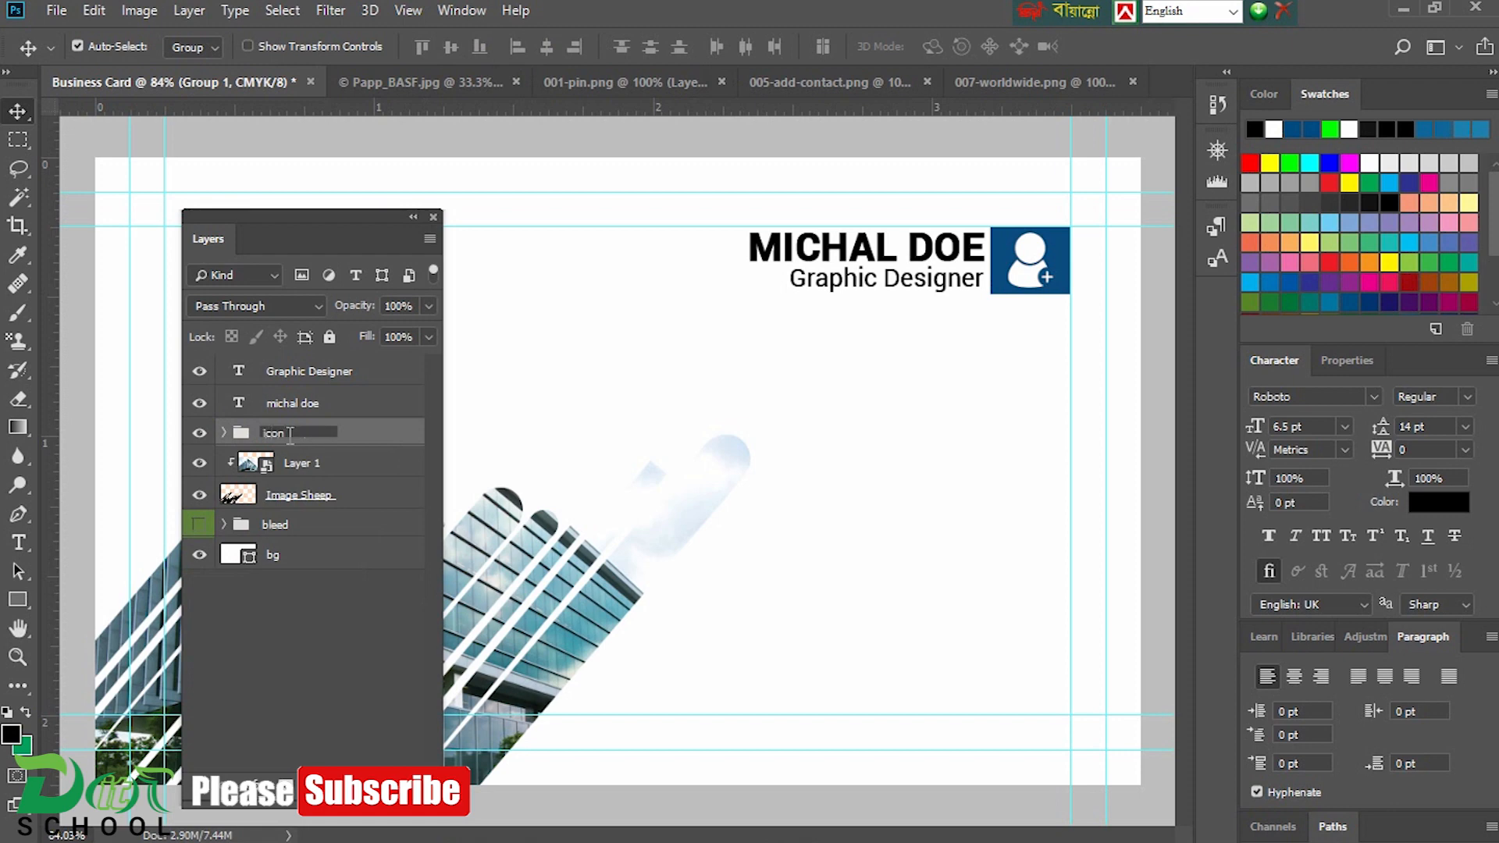
pyautogui.click(303, 628)
# - Group the Graphic Designer and cardholder name text layers and name the group "name"
pyautogui.click(343, 379)
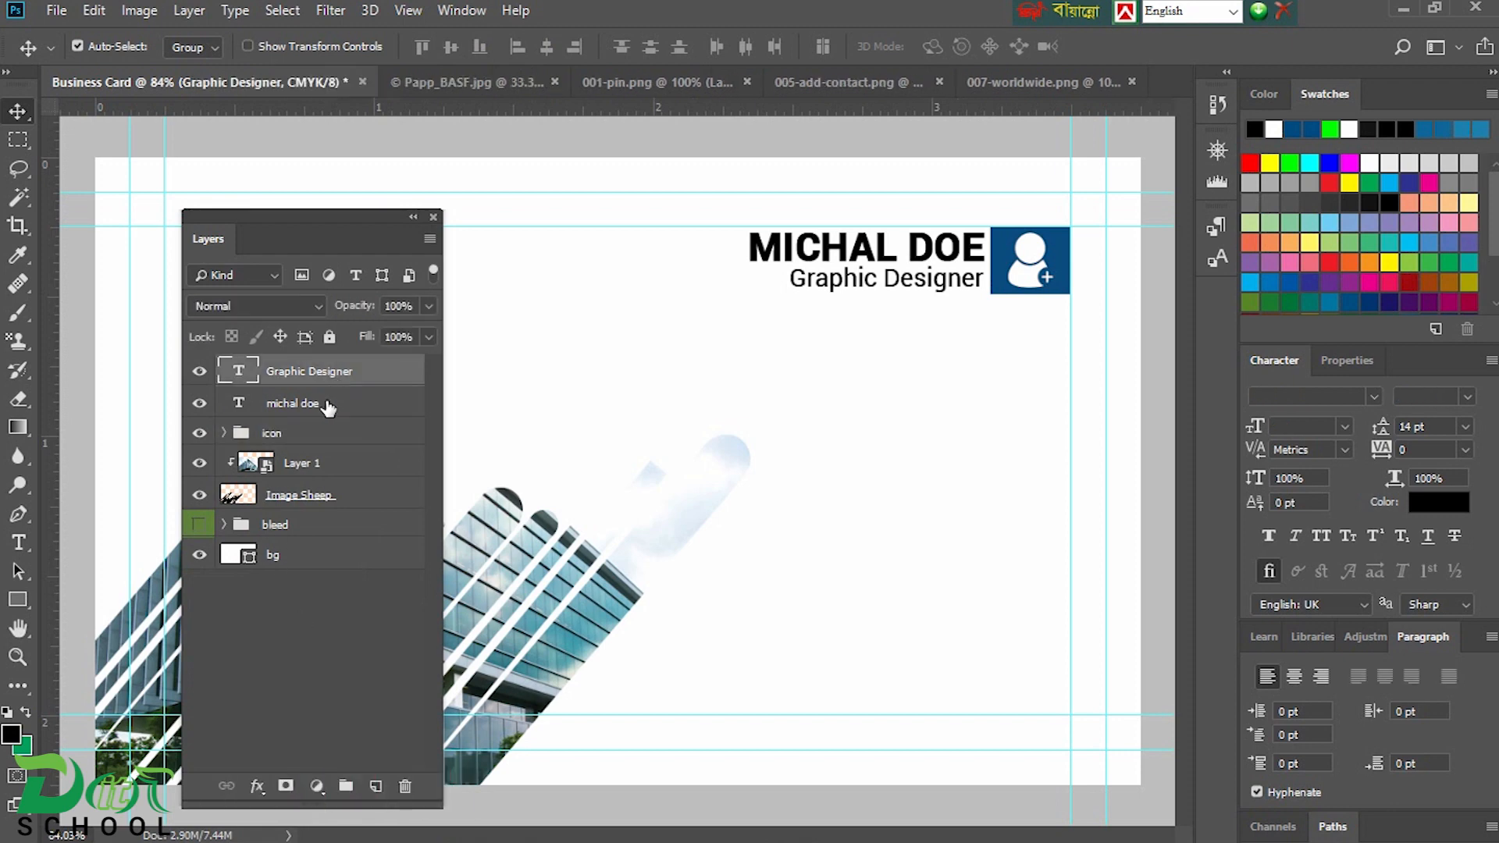
pyautogui.keyDown('ctrl'); pyautogui.click(328, 407); pyautogui.keyUp('ctrl')
pyautogui.hotkey('ctrl', 'g')
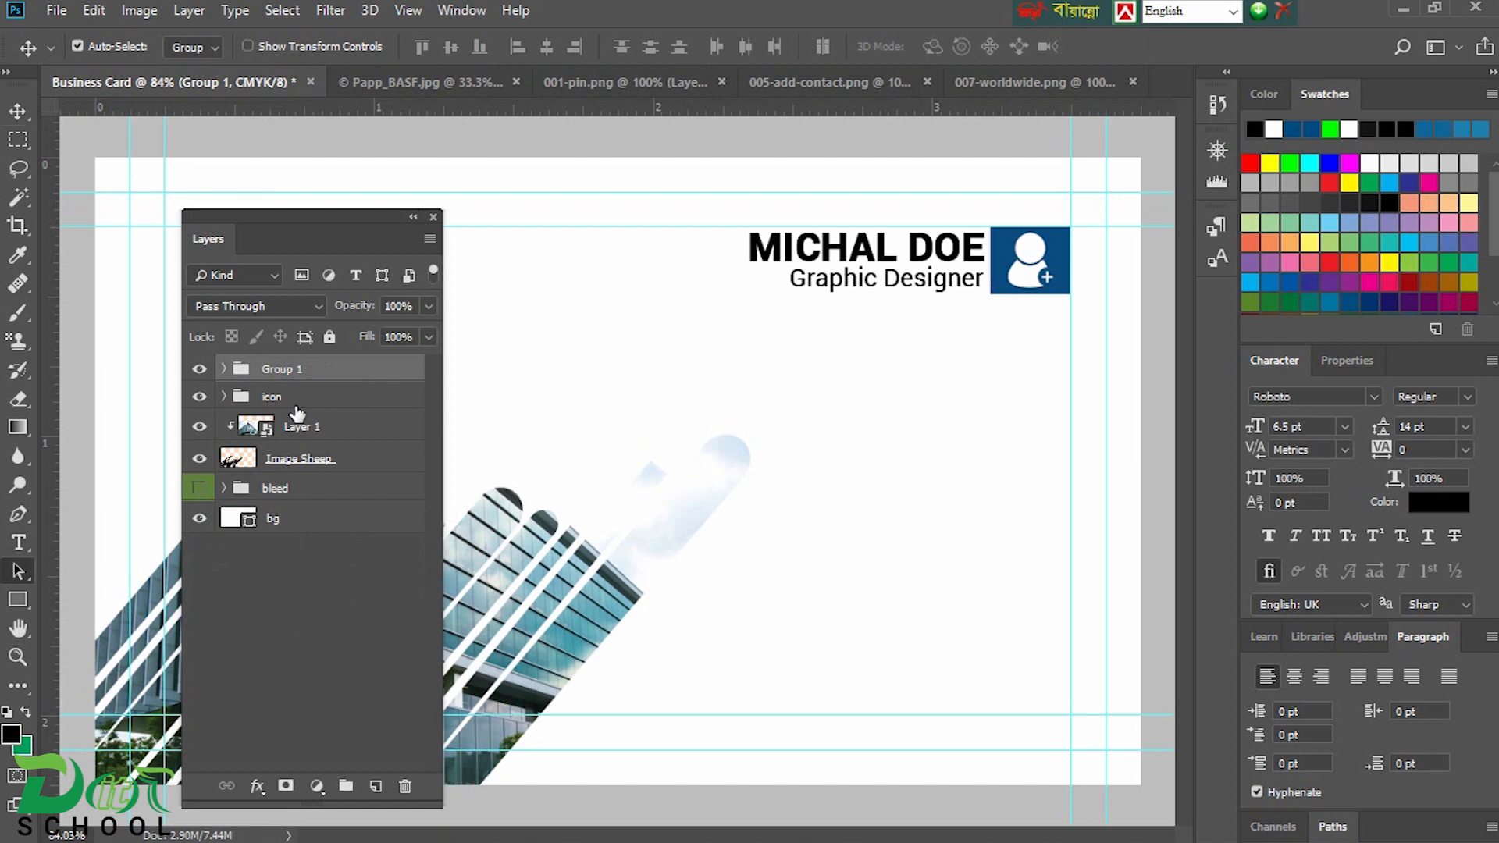
pyautogui.press('e')
pyautogui.doubleClick(285, 369)
pyautogui.write('n')
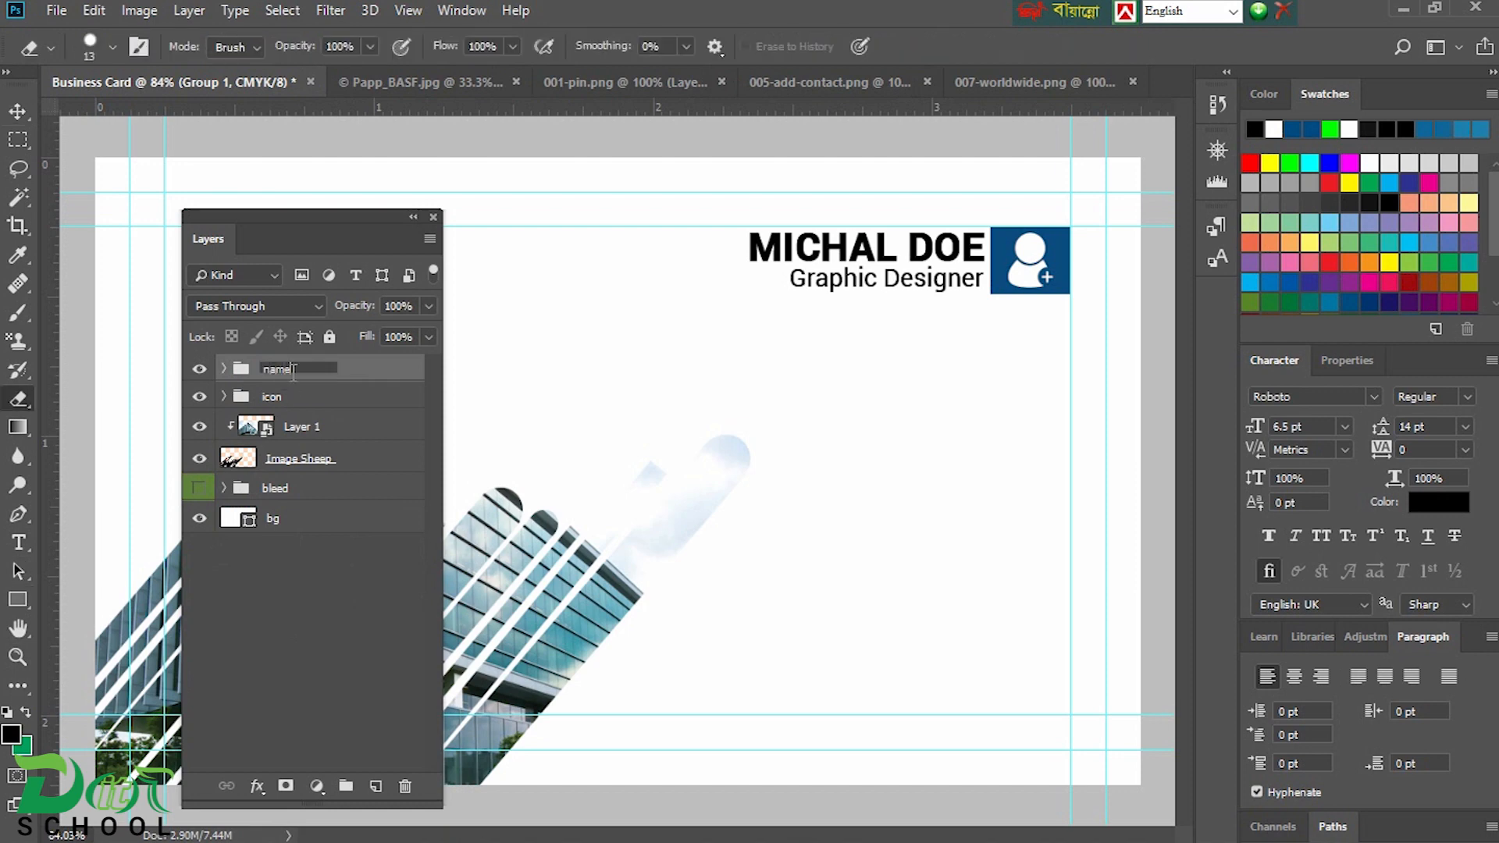
pyautogui.write('ame')
pyautogui.click(320, 571)
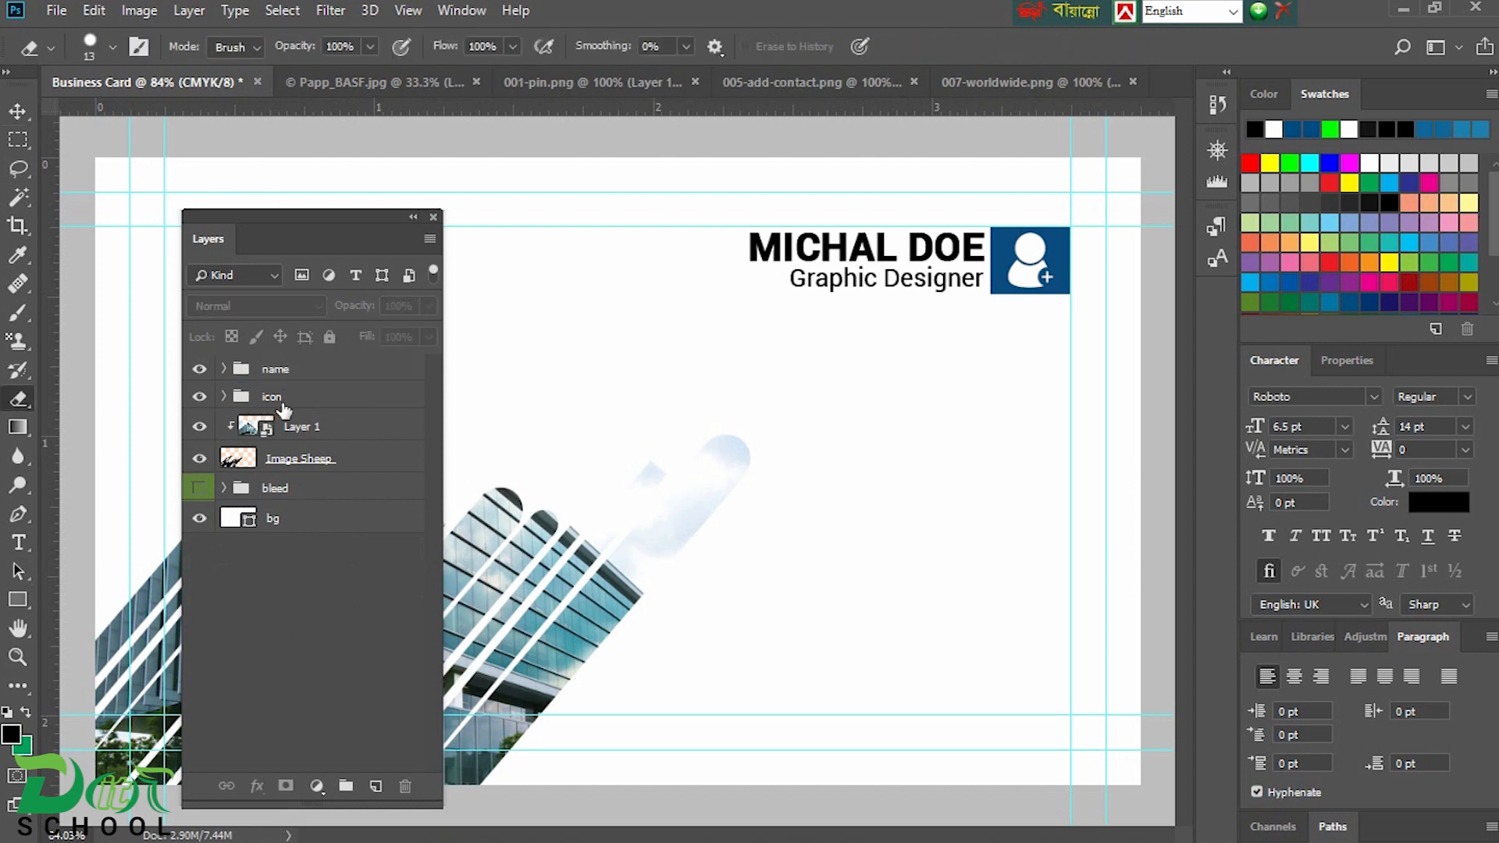
# - Align the vertical centres of the name and icon groups
pyautogui.click(274, 370)
pyautogui.keyDown('shift'); pyautogui.click(285, 398); pyautogui.keyUp('shift')
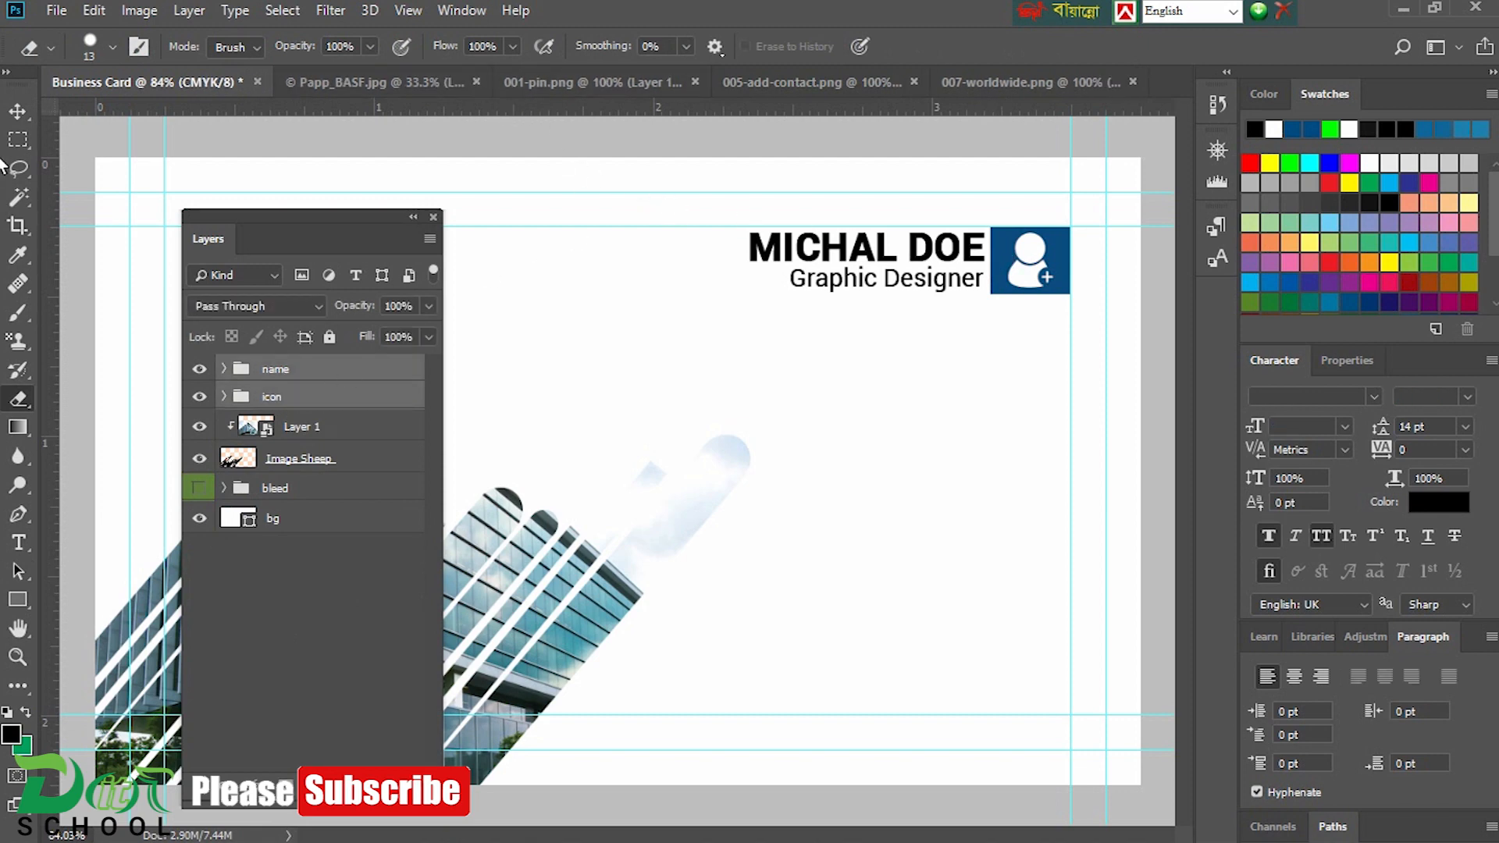
pyautogui.press('v')
pyautogui.click(451, 45)
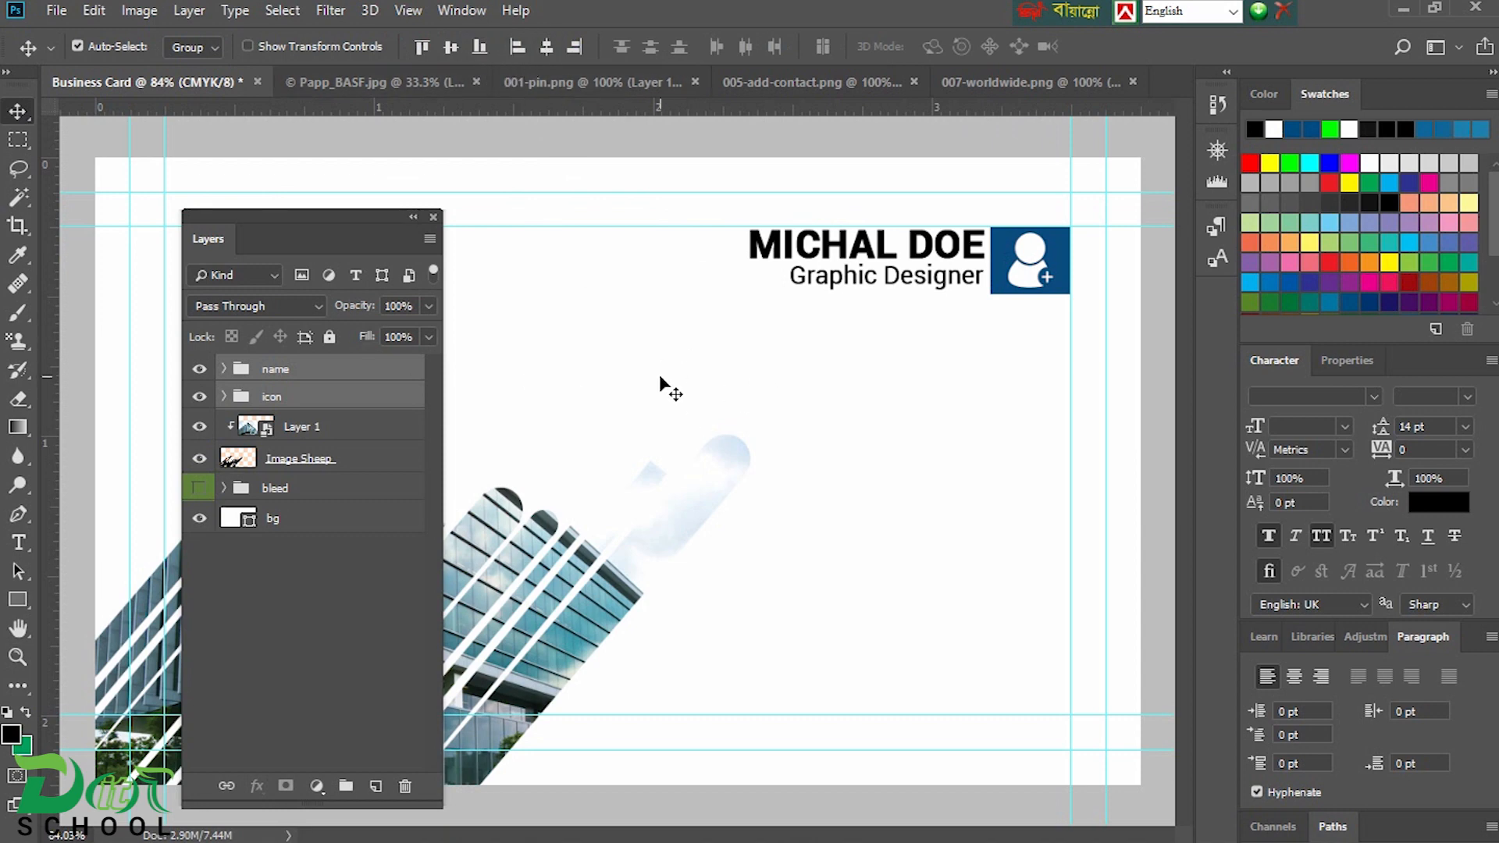
# - Expand the name group and recolour the surname in the cardholder name text light blue
pyautogui.click(232, 371)
pyautogui.click(225, 369)
pyautogui.doubleClick(279, 437)
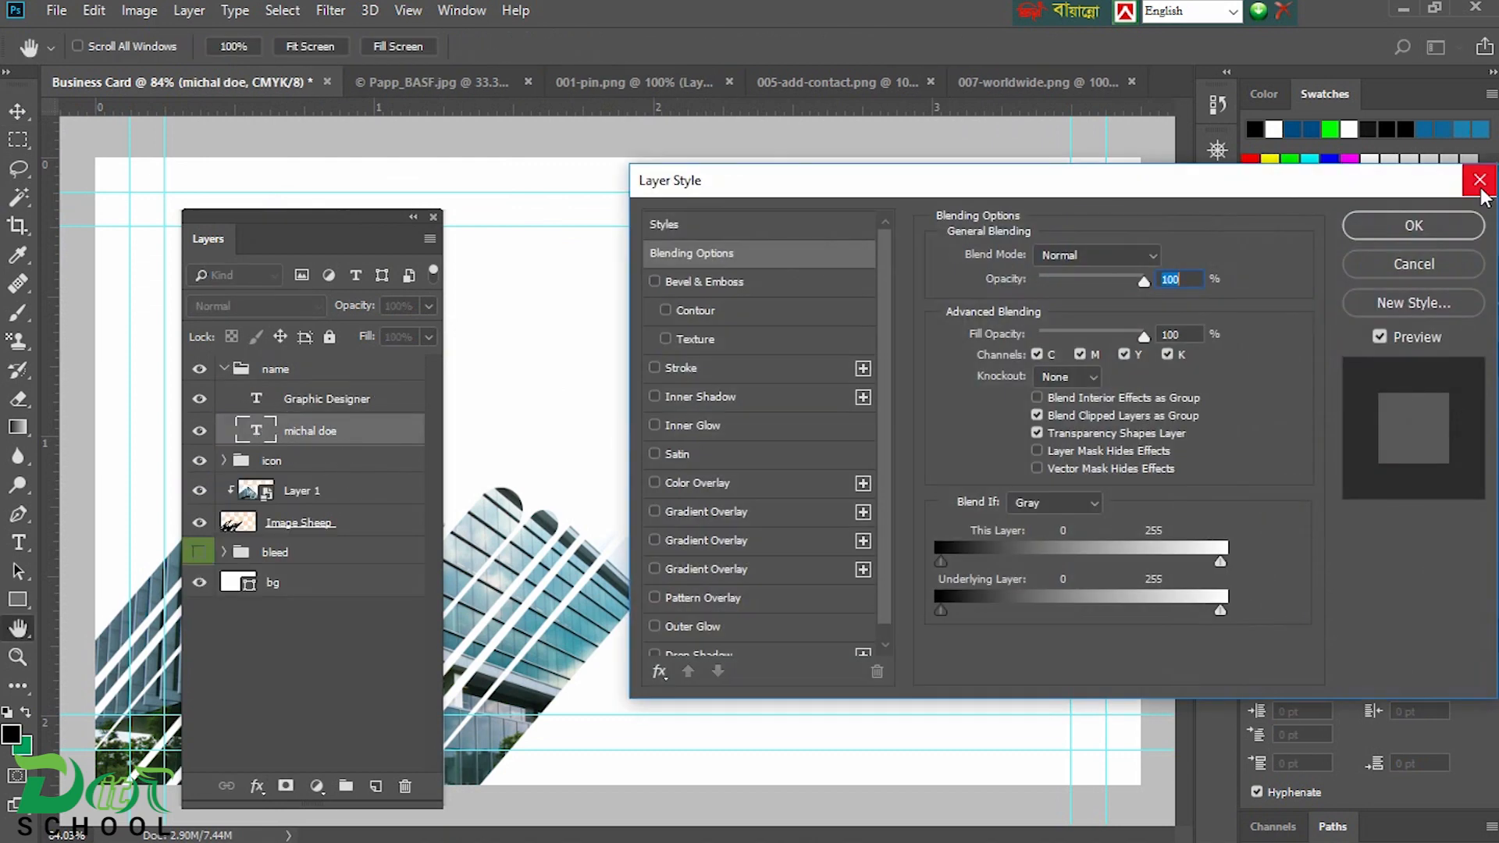
pyautogui.click(1479, 180)
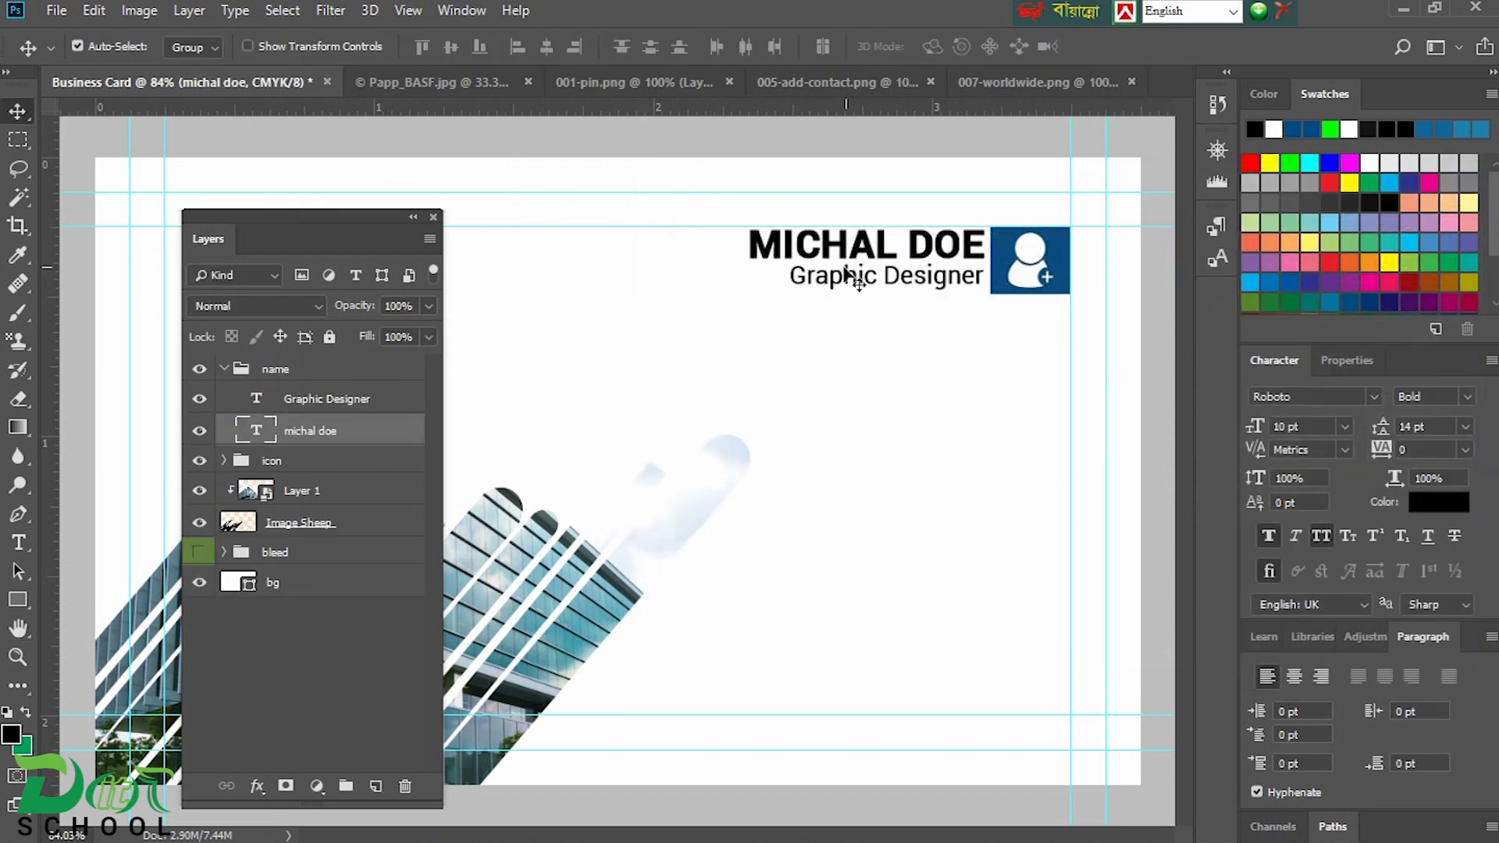
pyautogui.doubleClick(257, 438)
pyautogui.moveTo(903, 250); pyautogui.dragTo(1035, 265)
pyautogui.click(1252, 282)
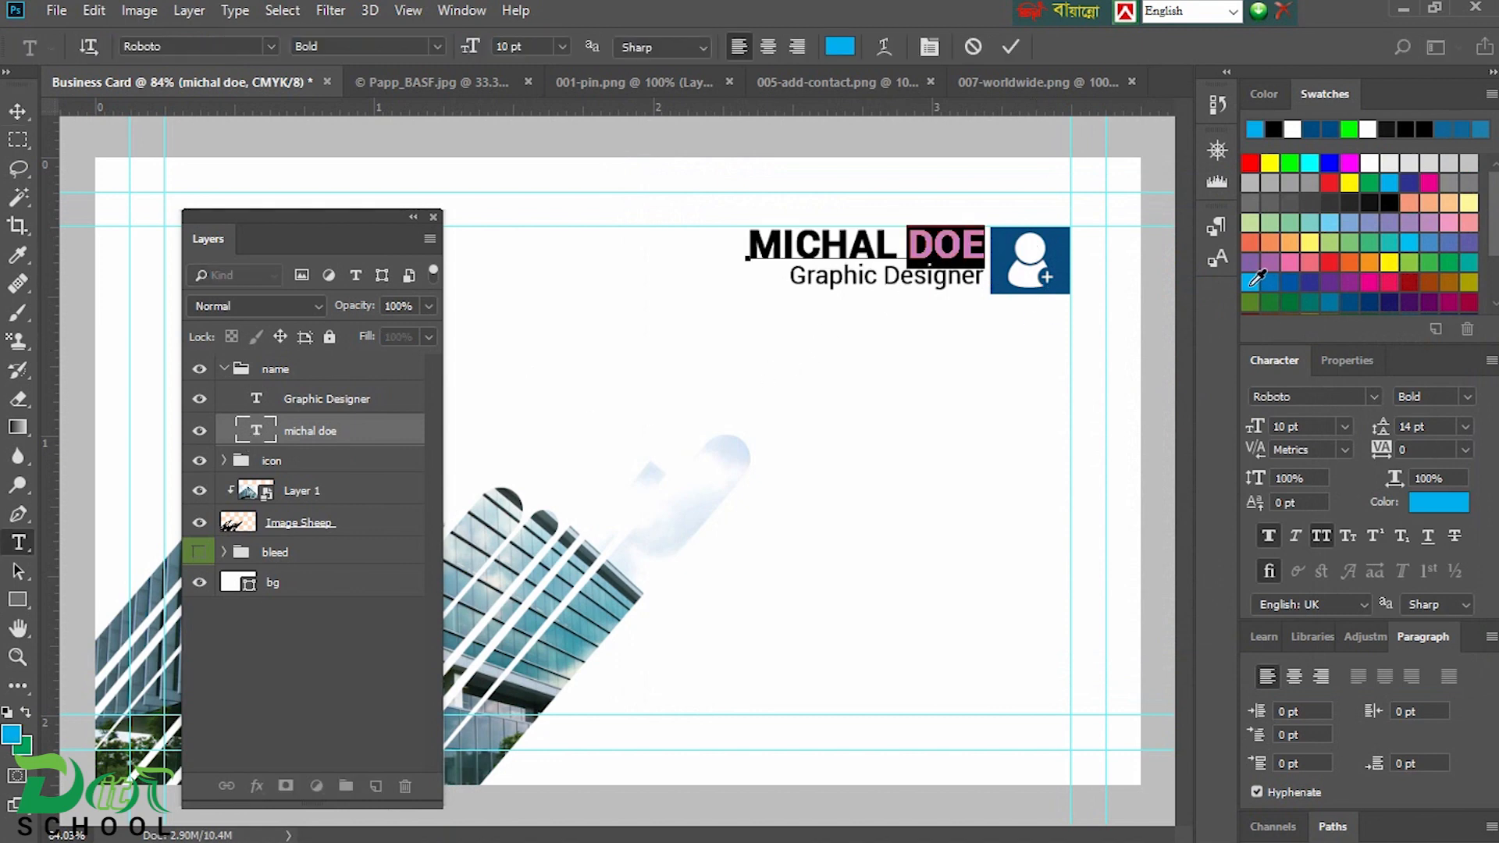
pyautogui.click(17, 110)
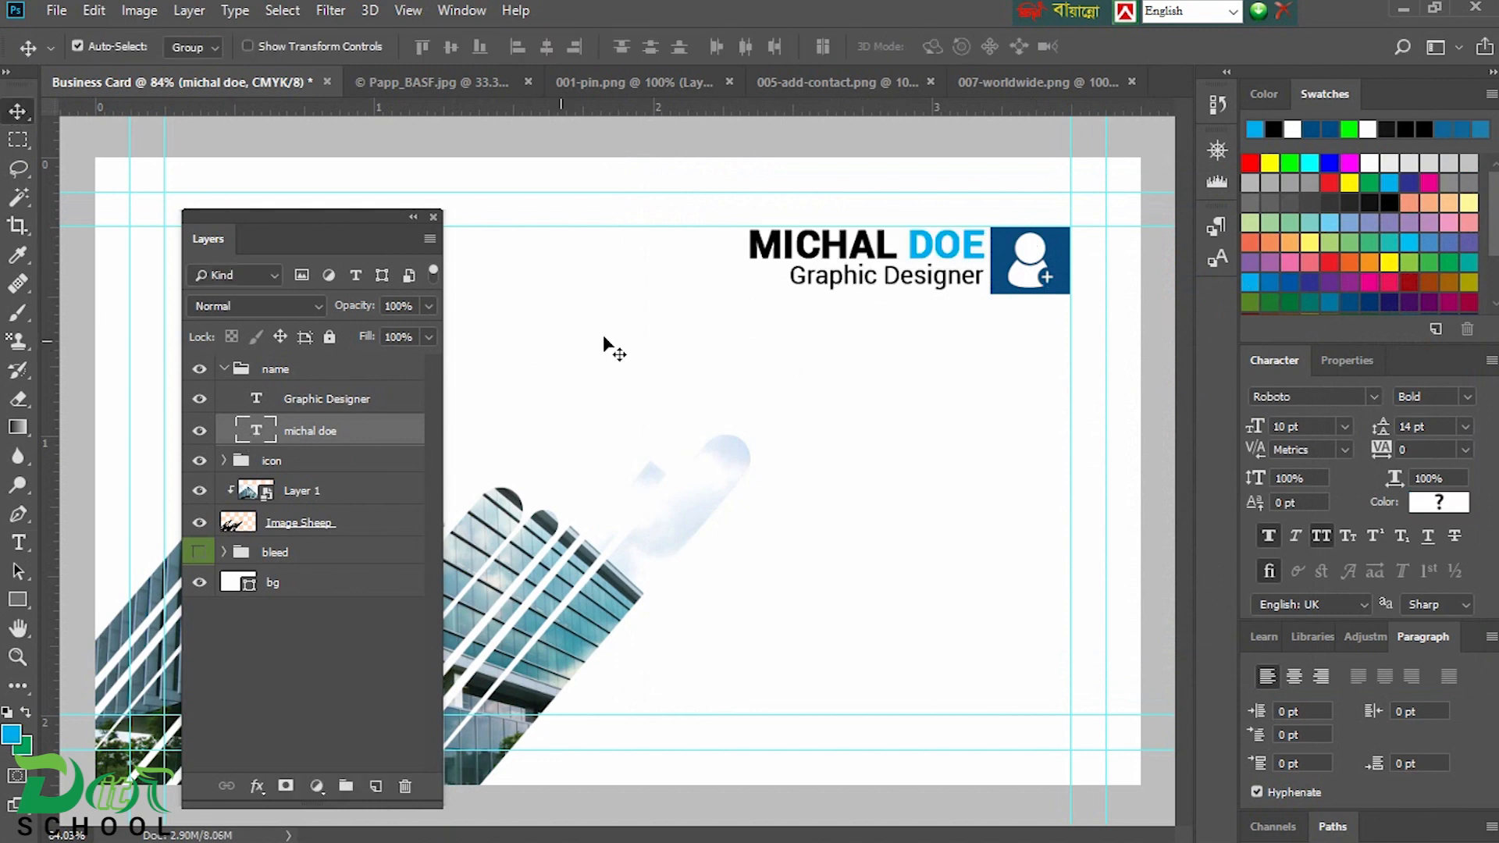
# - Recolour the word "Graphic" in the Graphic Designer text dark blue
pyautogui.doubleClick(328, 404)
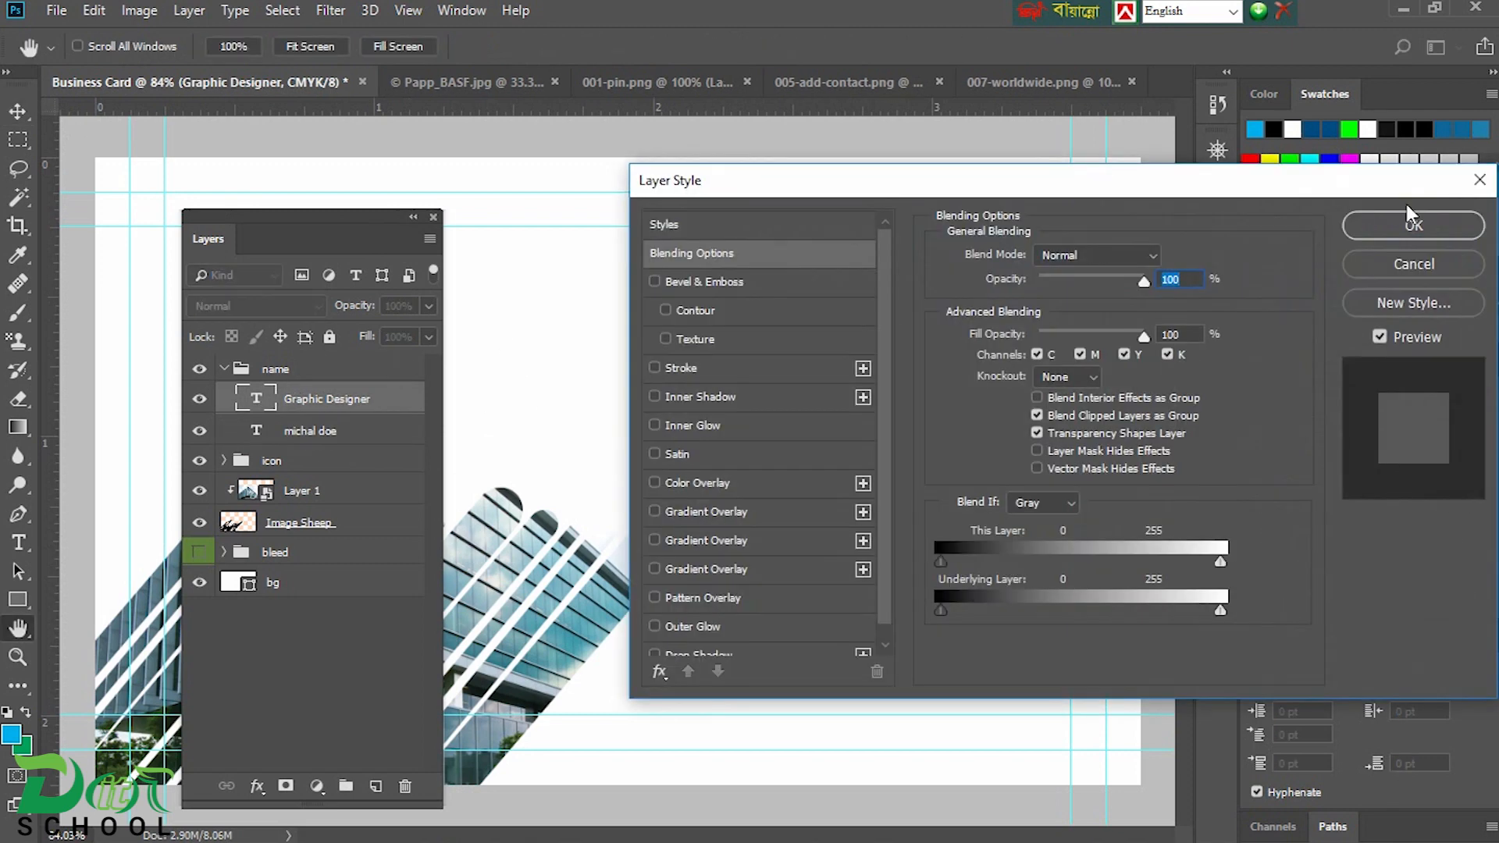
pyautogui.click(1478, 181)
pyautogui.doubleClick(256, 398)
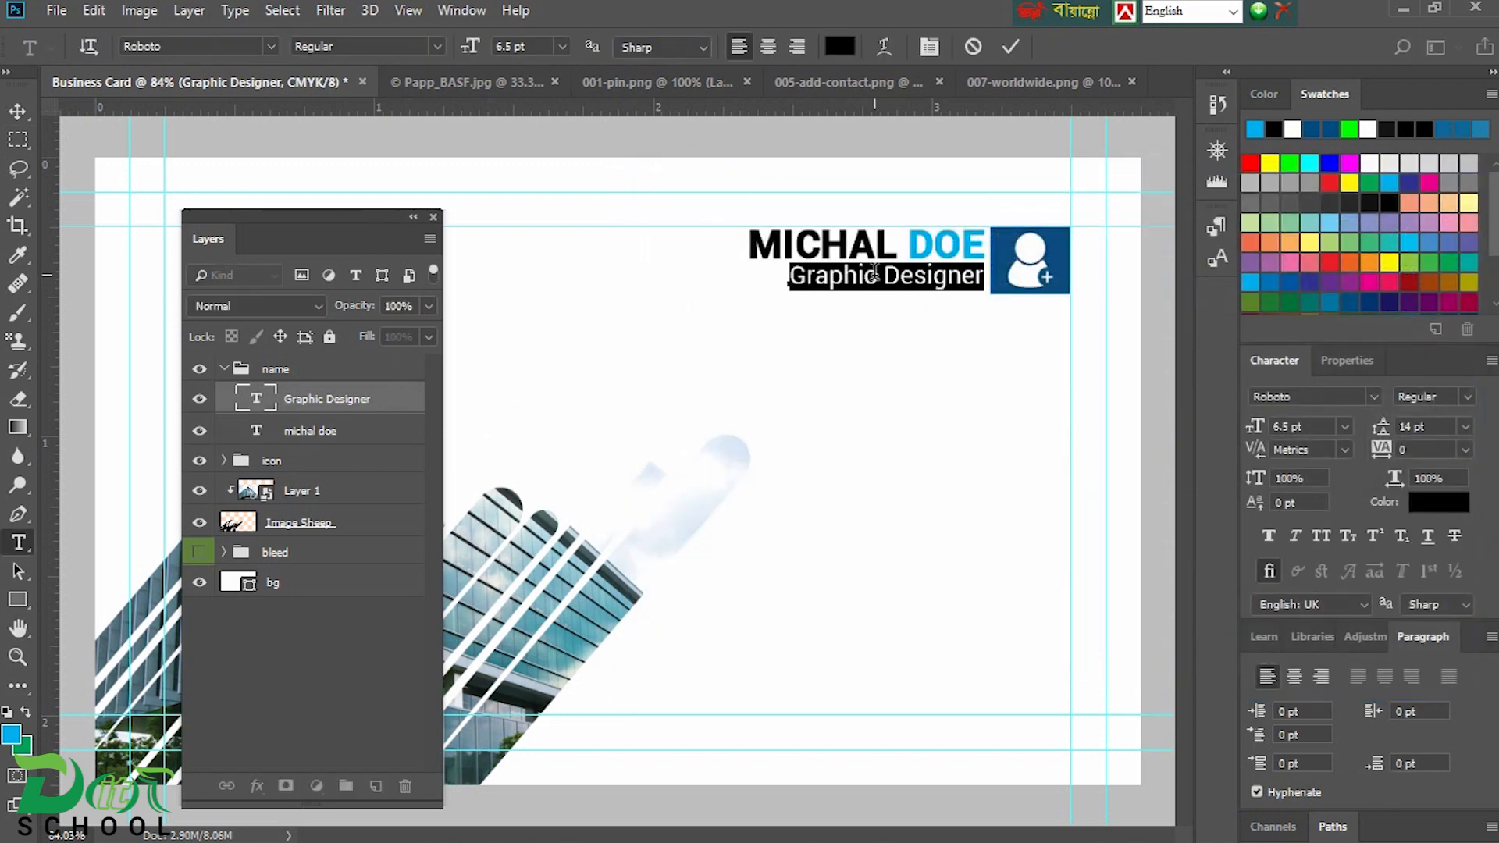
pyautogui.moveTo(878, 277); pyautogui.dragTo(769, 283)
pyautogui.click(1355, 296)
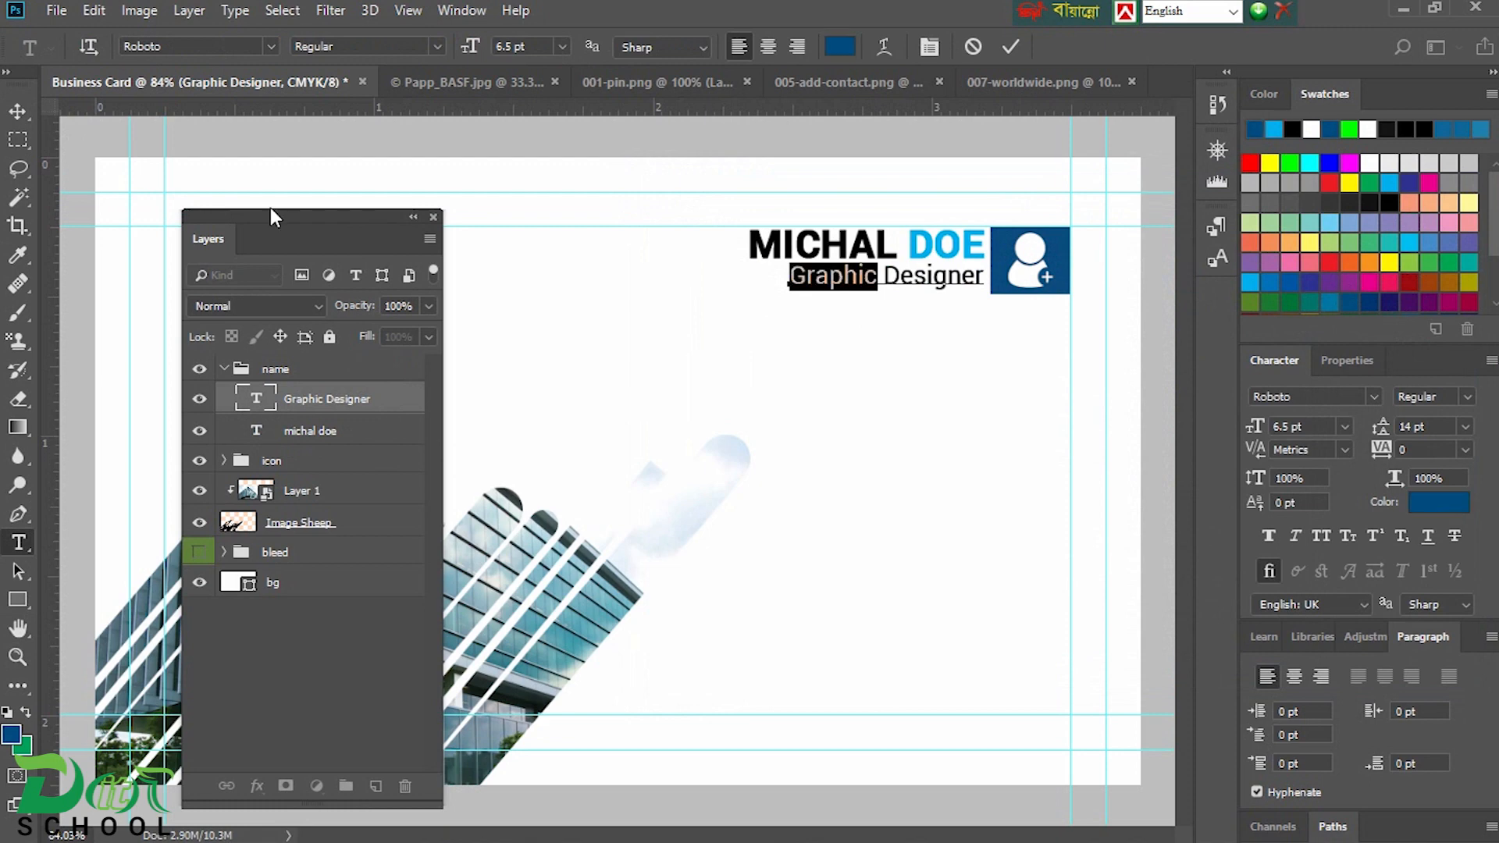
pyautogui.click(17, 111)
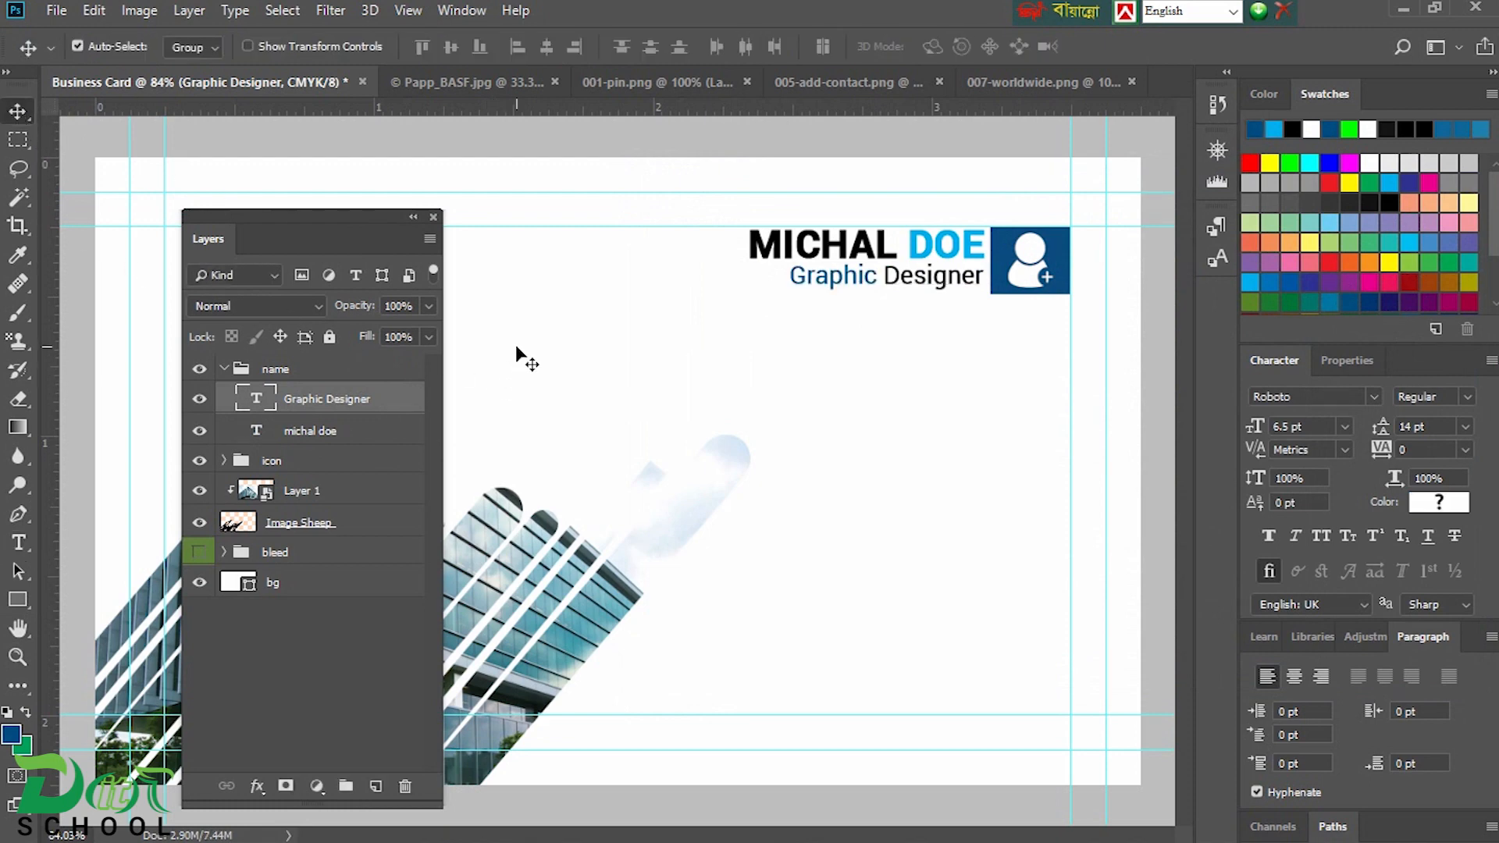
# - Move the floating Layers panel lower, then draw a dark blue circle about 82 px wide in the card's lower right area
pyautogui.scroll(-2, 834, 317)
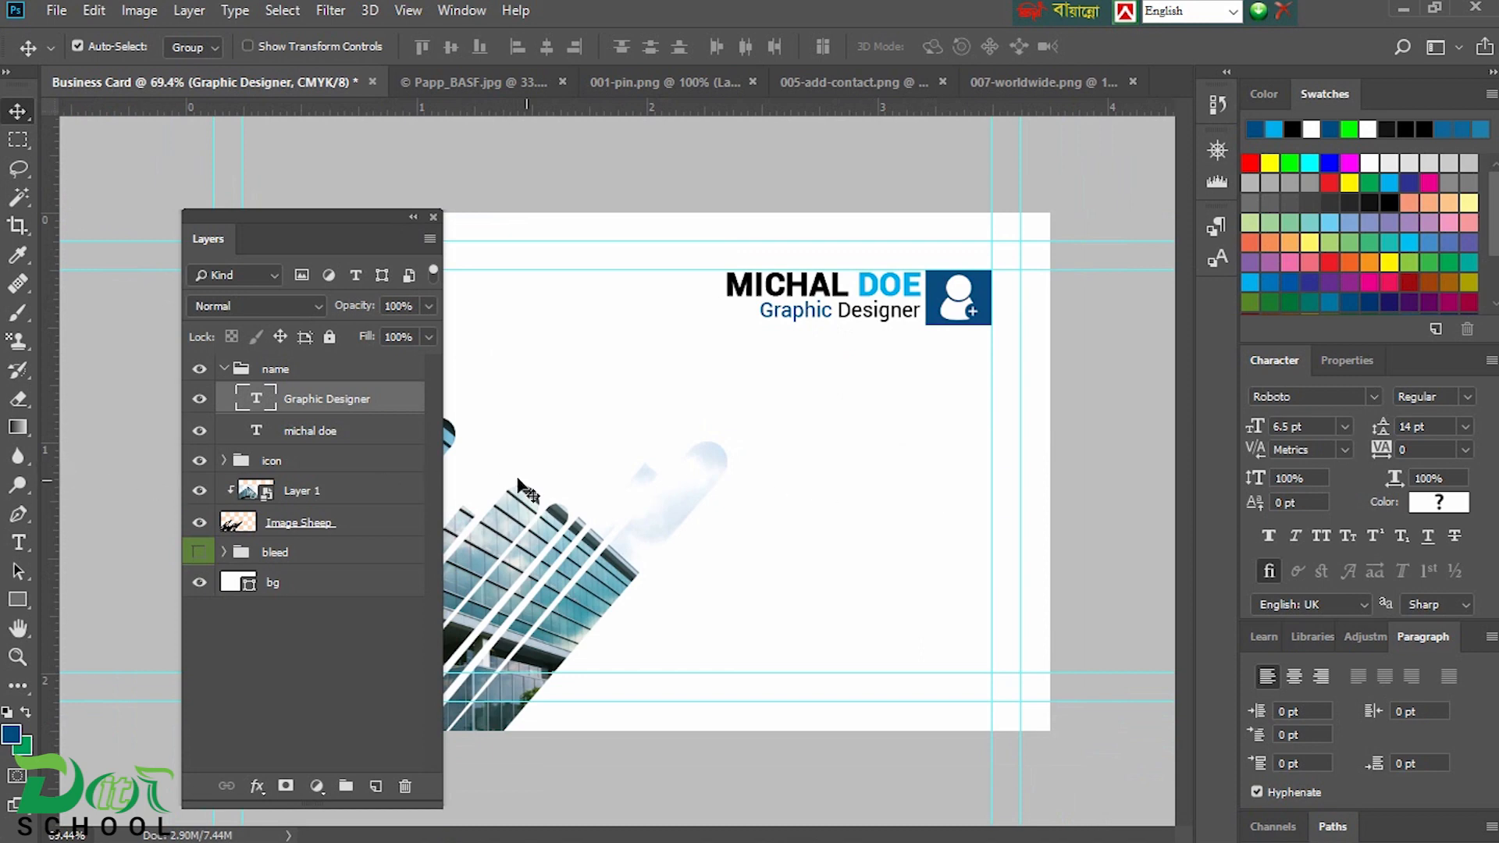
pyautogui.moveTo(338, 228); pyautogui.dragTo(240, 429)
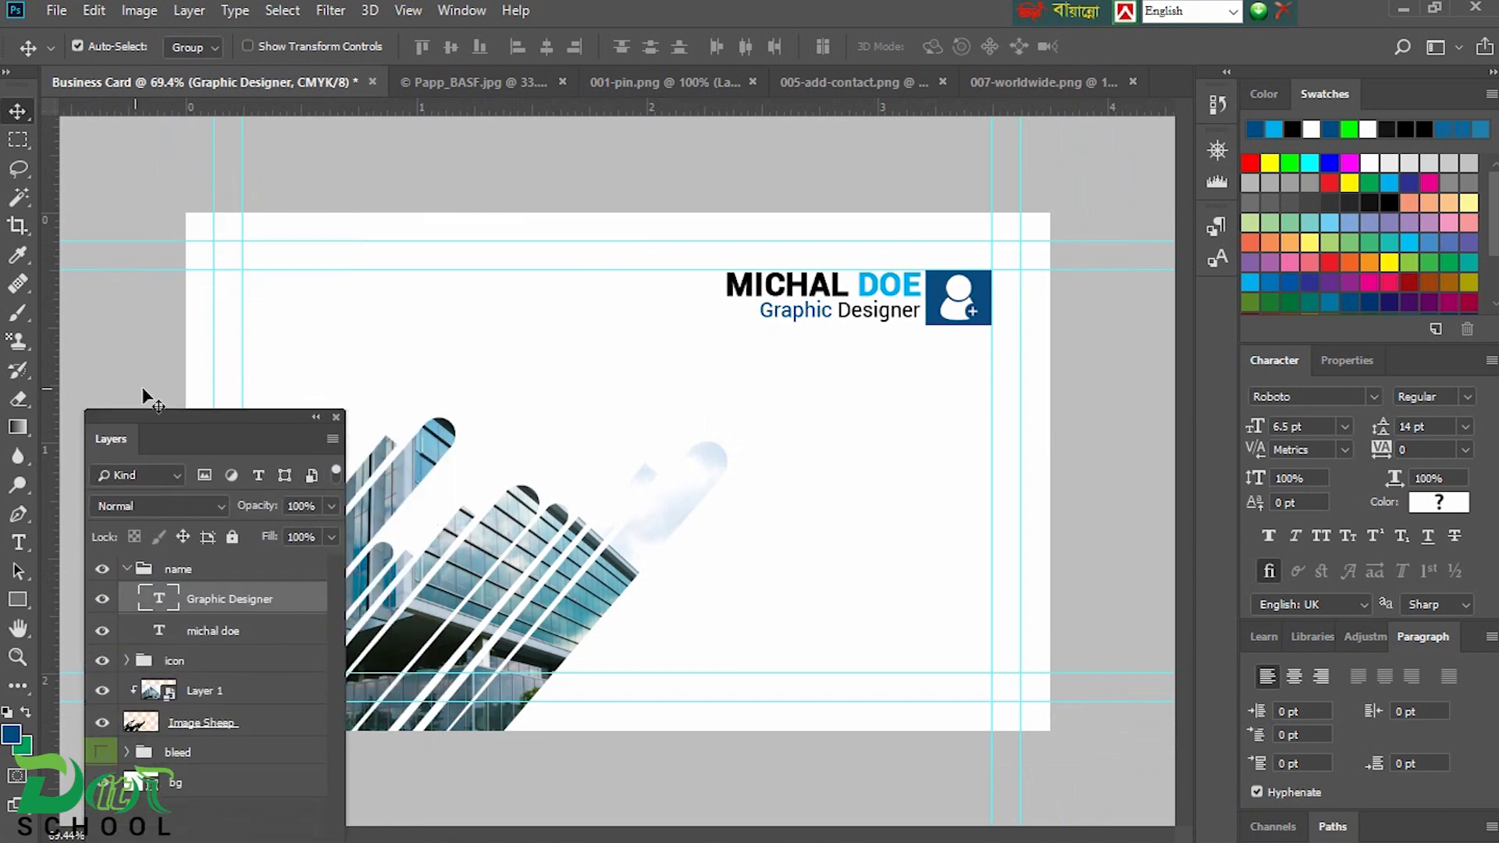
pyautogui.click(18, 600)
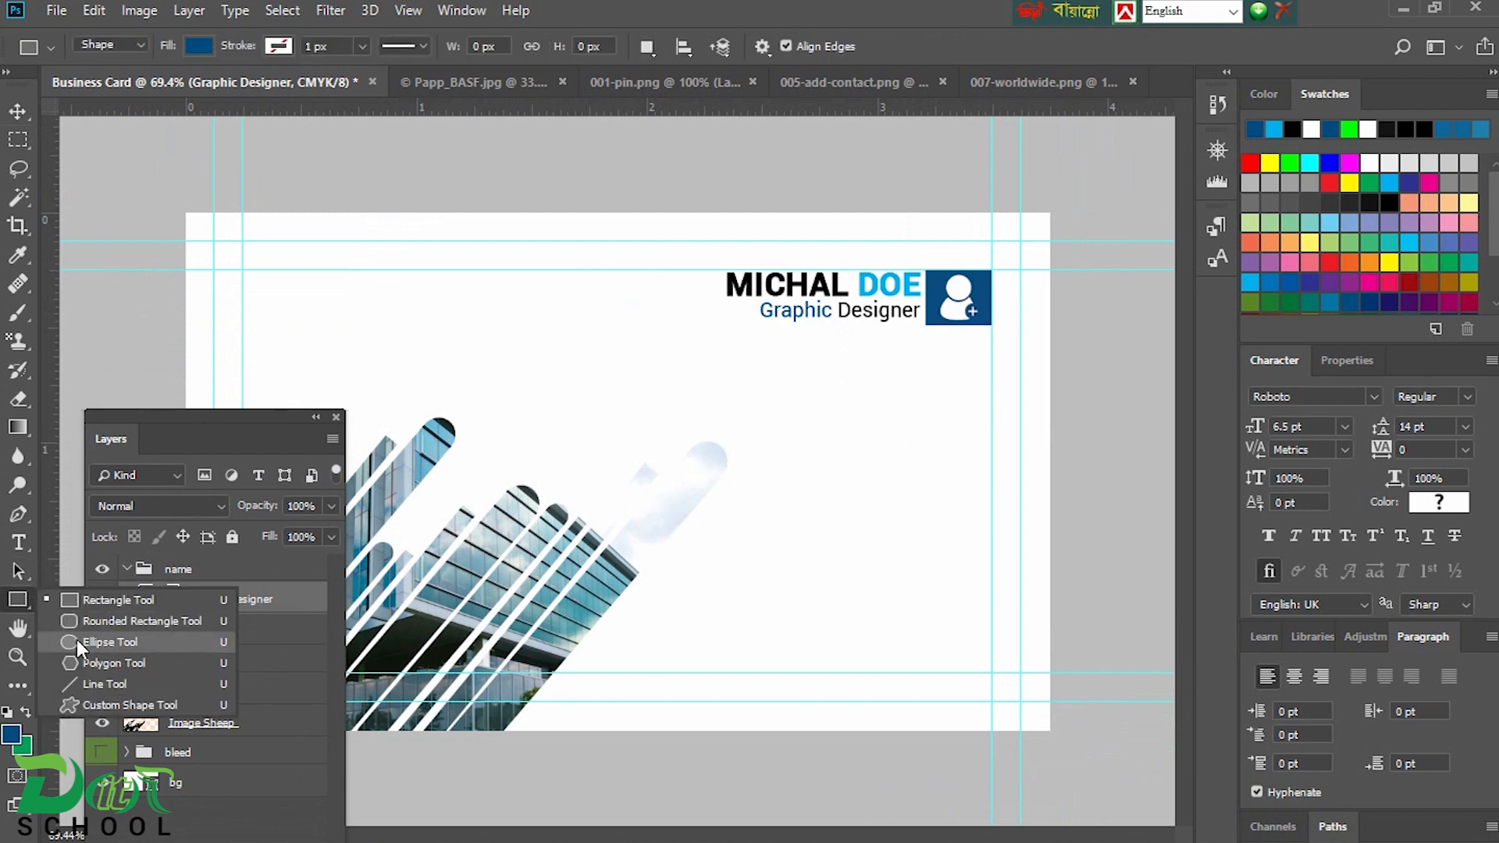
pyautogui.click(79, 643)
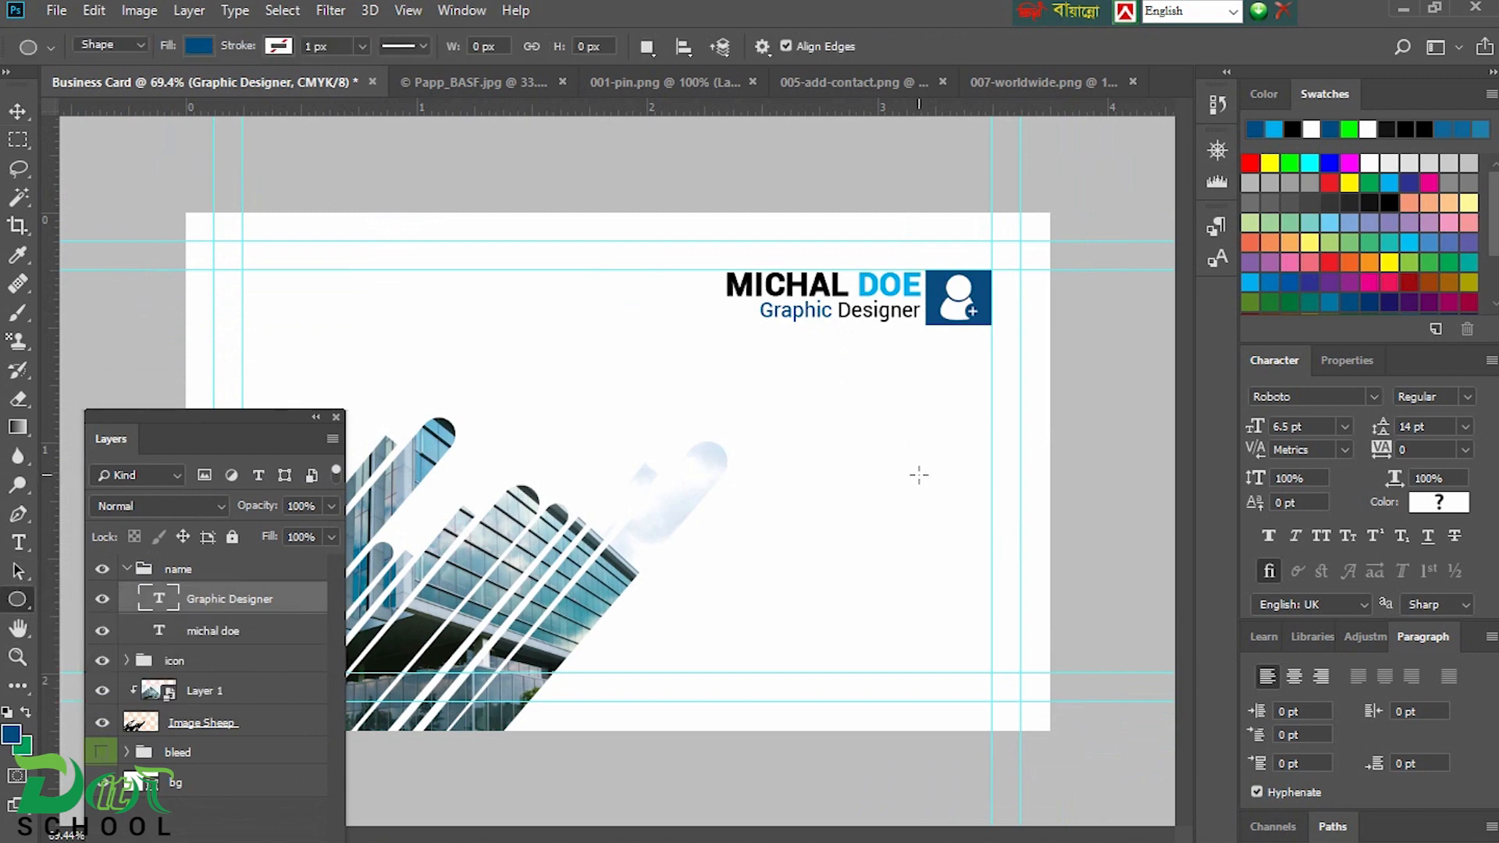
pyautogui.moveTo(915, 469); pyautogui.dragTo(976, 532)
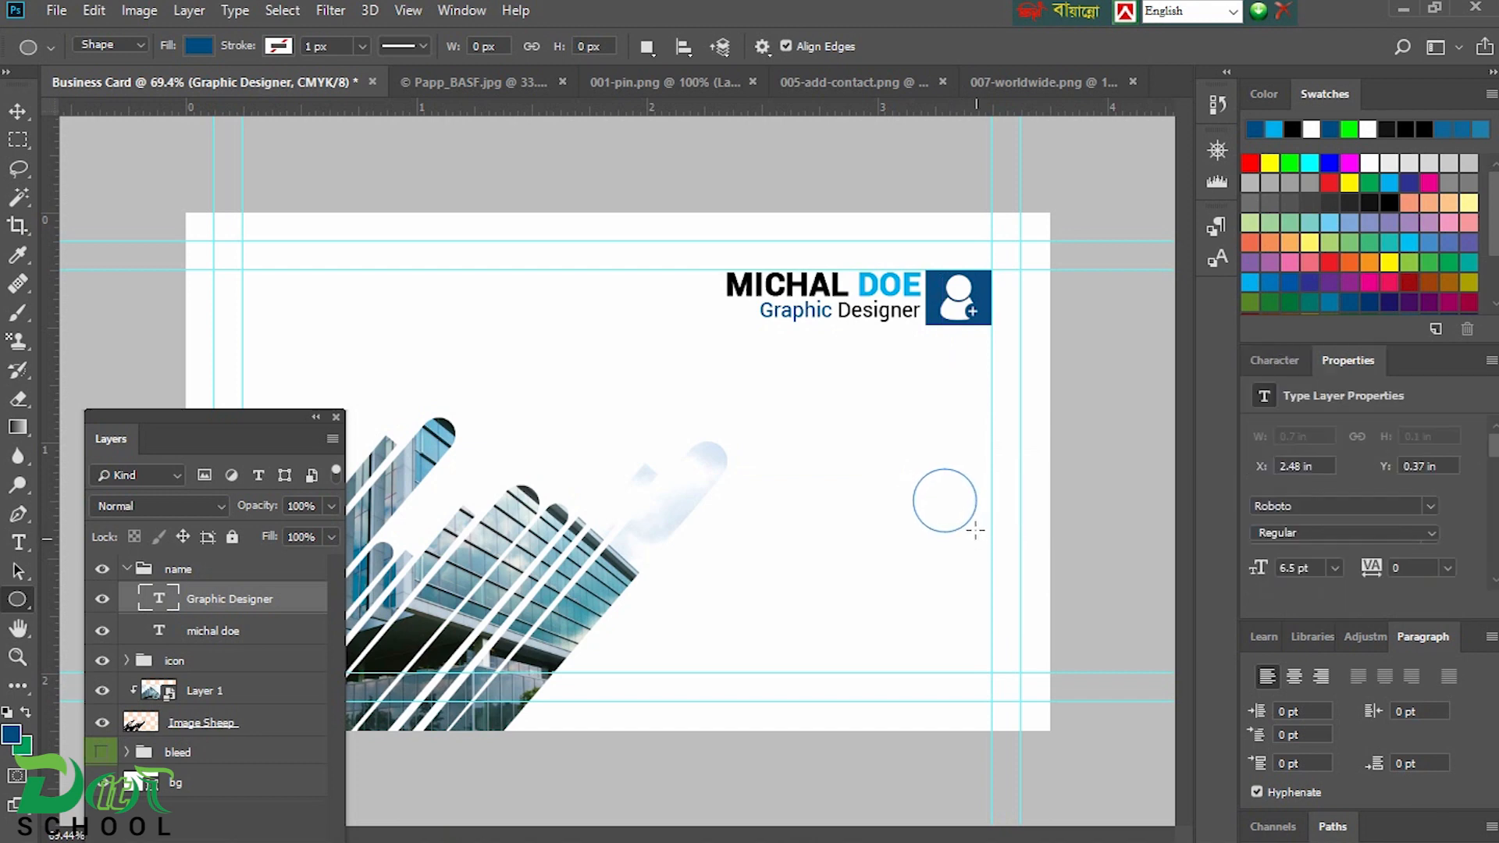
pyautogui.click(17, 111)
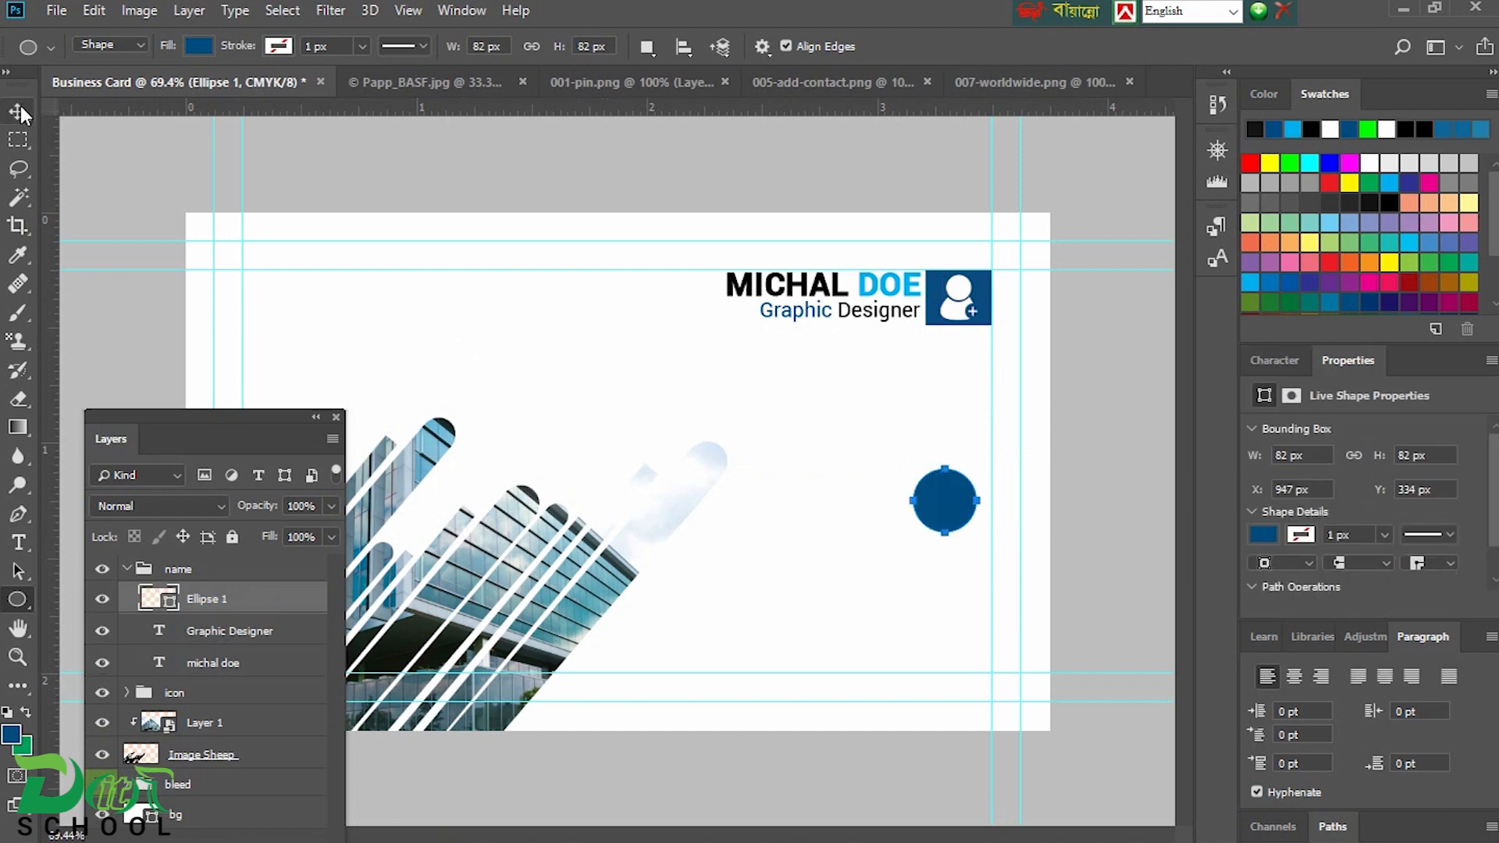
pyautogui.click(948, 503)
pyautogui.moveTo(948, 504); pyautogui.dragTo(968, 504)
pyautogui.hotkey('ctrl', 'z')
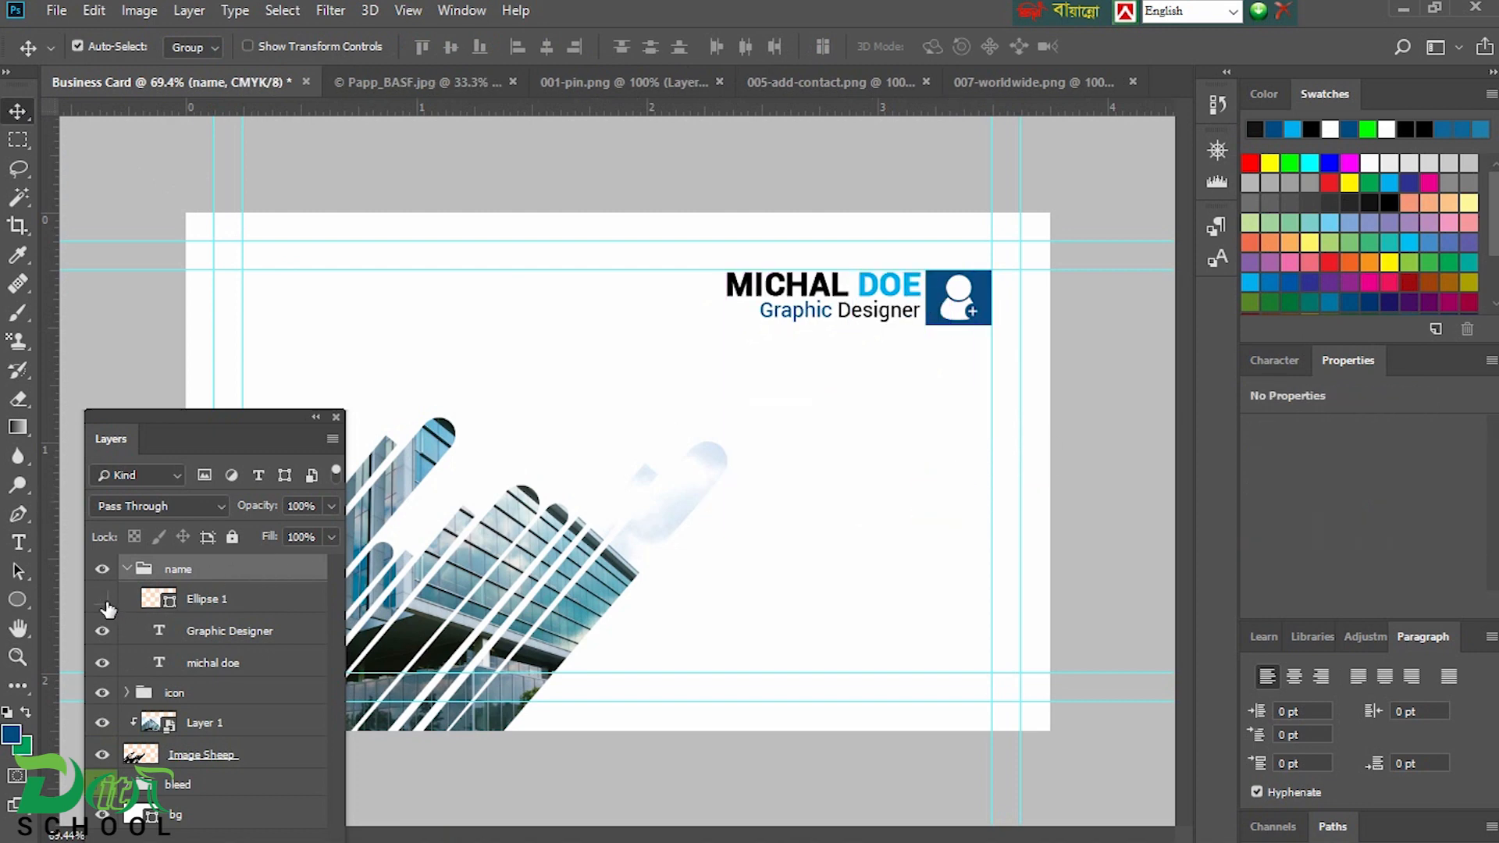
# - Move the Ellipse 1 layer out of the name group to the top of the layer stack and collapse the group
pyautogui.click(127, 570)
pyautogui.click(127, 570)
pyautogui.moveTo(165, 598)
pyautogui.mouseDown()
pyautogui.moveTo(191, 563)
pyautogui.moveTo(156, 569)
pyautogui.mouseUp()
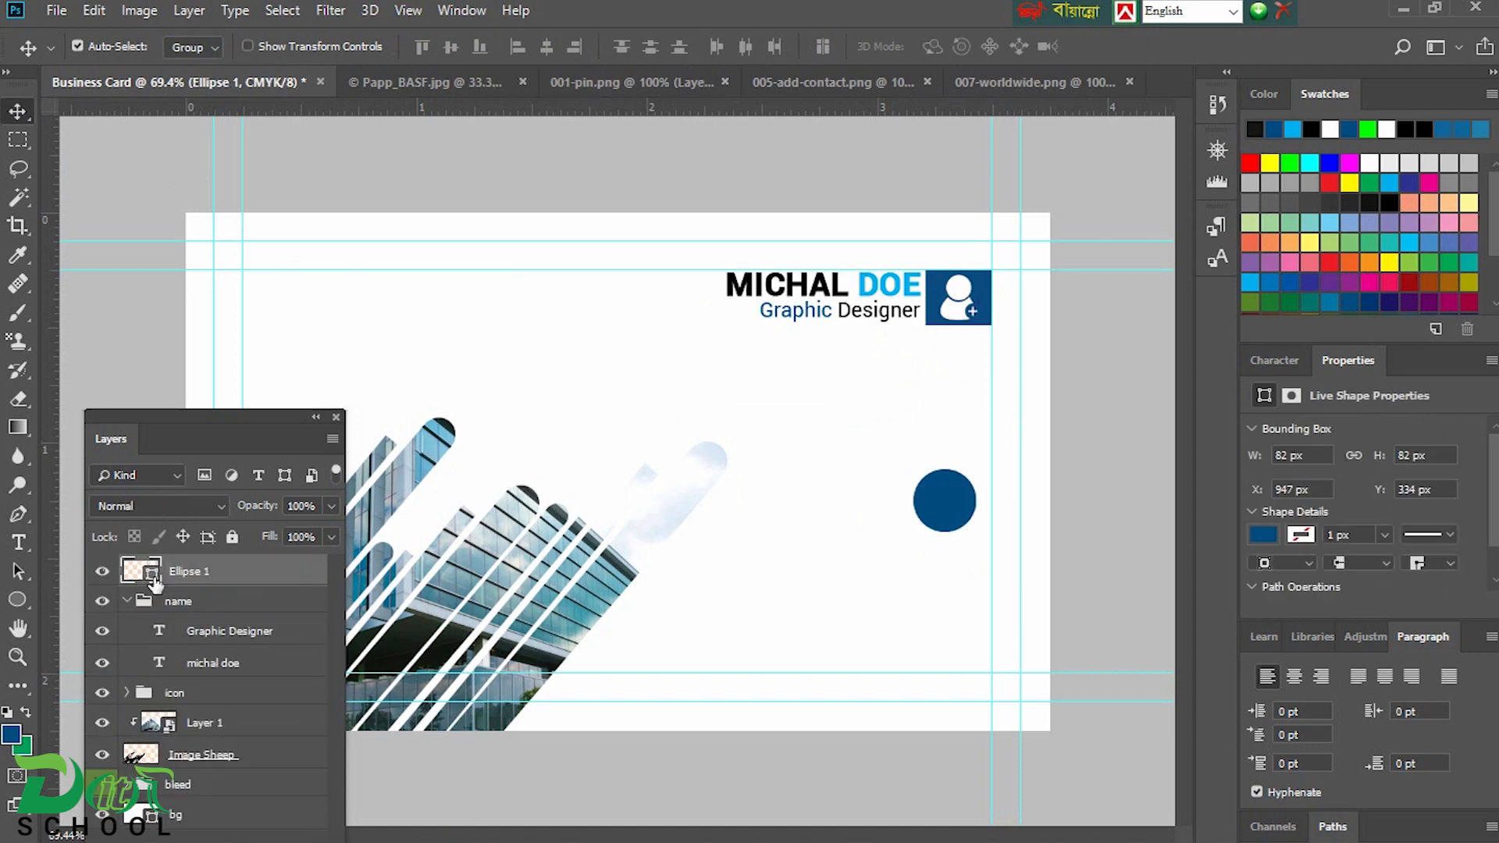
pyautogui.click(127, 601)
# - Enlarge the circle to about 91 px against the inner right guide and place a duplicate directly below it
pyautogui.moveTo(953, 512); pyautogui.dragTo(922, 480)
pyautogui.hotkey('ctrl', 't')
pyautogui.press('Return')
pyautogui.moveTo(965, 531); pyautogui.dragTo(967, 615)
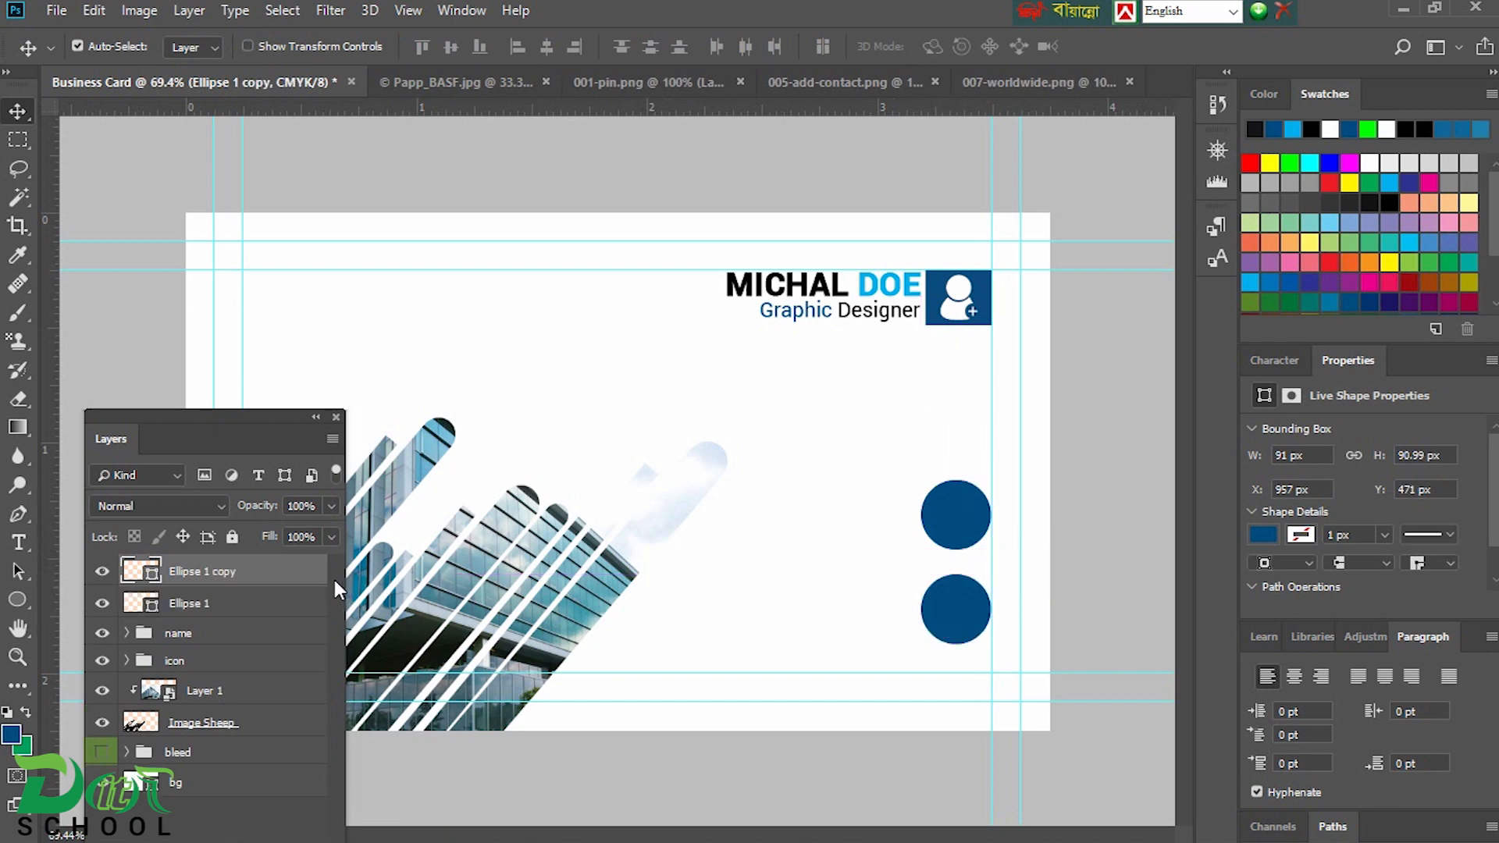
# - Close 005-add-contact.png and copy the globe icon from 007-worldwide.png onto the business card
pyautogui.click(818, 81)
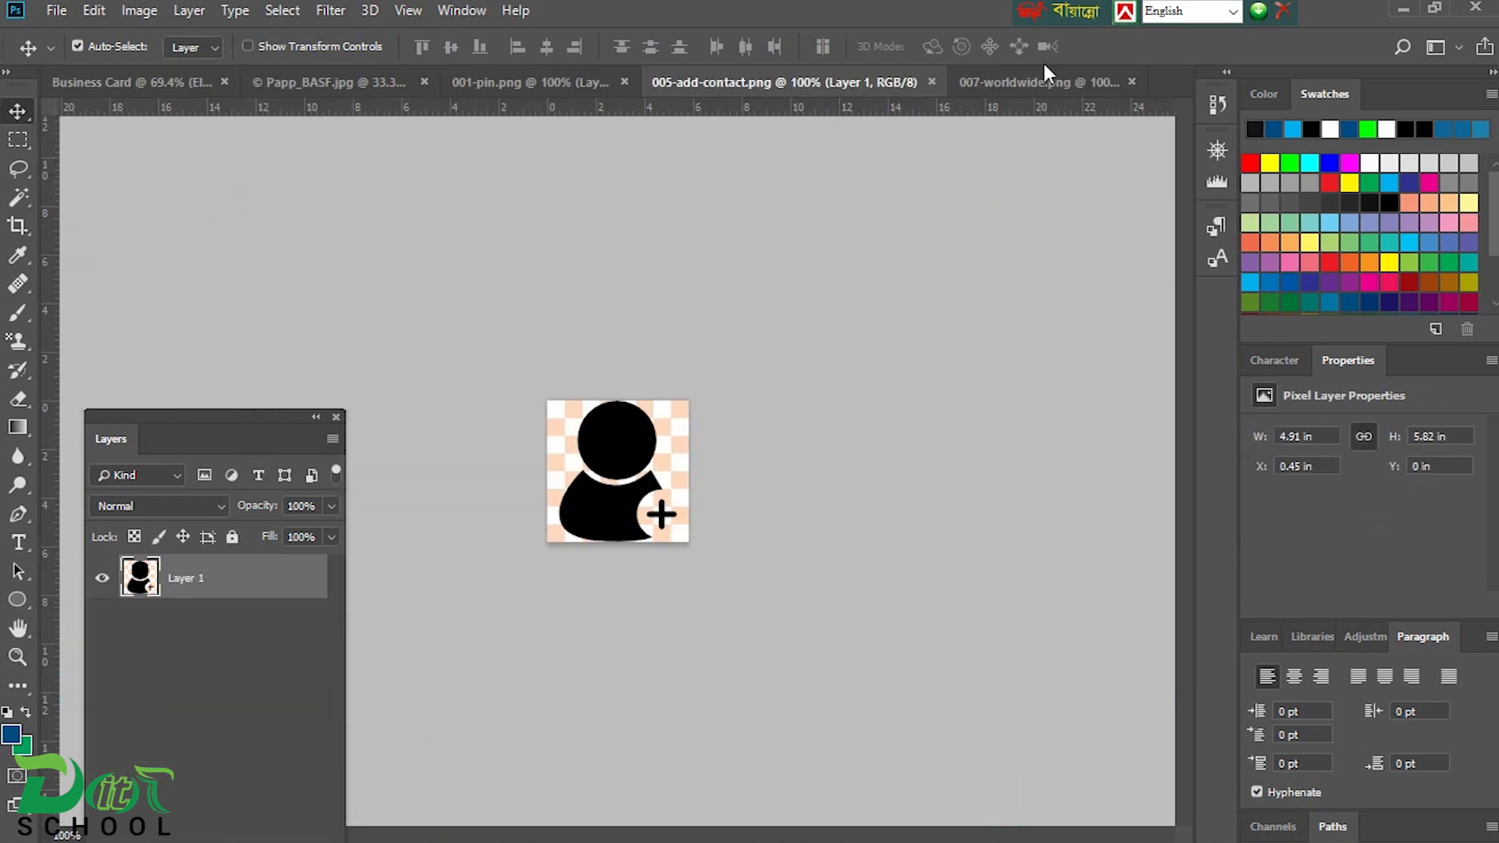
pyautogui.click(931, 82)
pyautogui.click(1028, 78)
pyautogui.moveTo(634, 417); pyautogui.dragTo(683, 257)
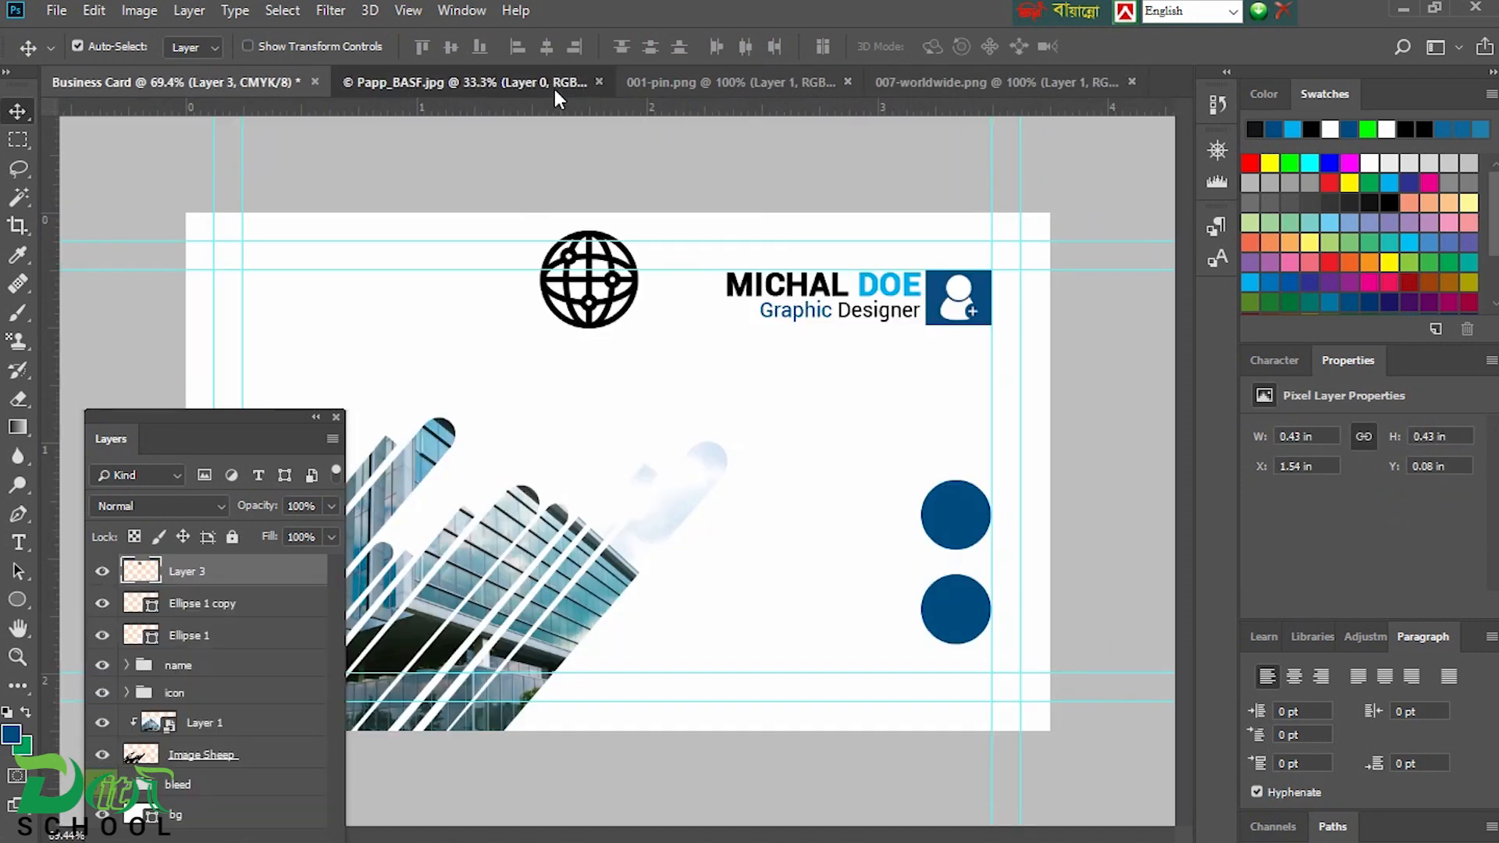
# - Copy the location pin icon from 001-pin.png onto the business card
pyautogui.click(556, 87)
pyautogui.click(769, 82)
pyautogui.moveTo(657, 420); pyautogui.dragTo(773, 590)
# - Open 010-telephone-1.png from the png icon folder and copy its telephone icon onto the business card
pyautogui.click(57, 11)
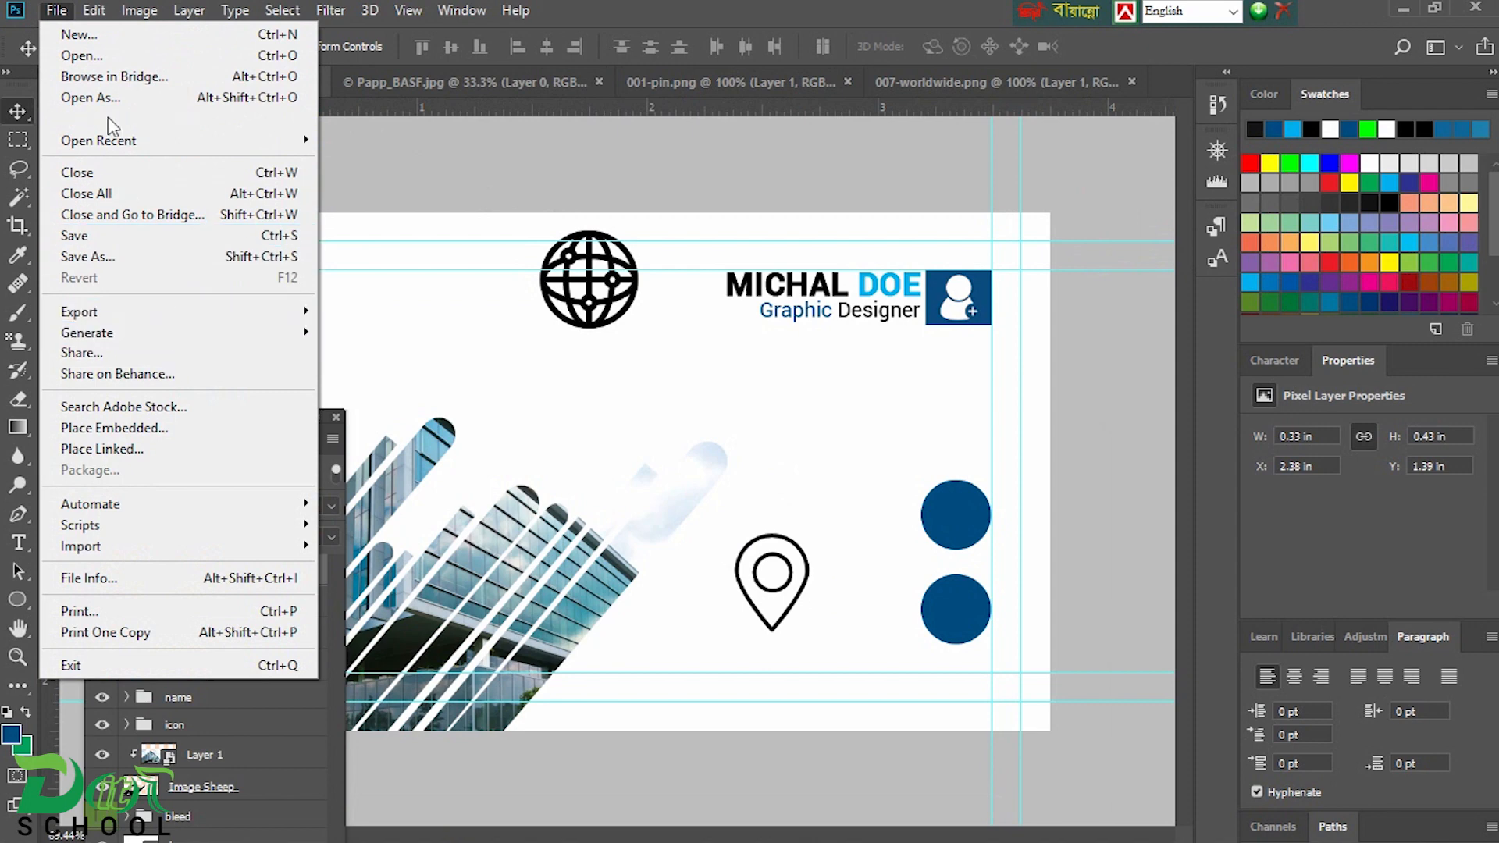
pyautogui.click(117, 55)
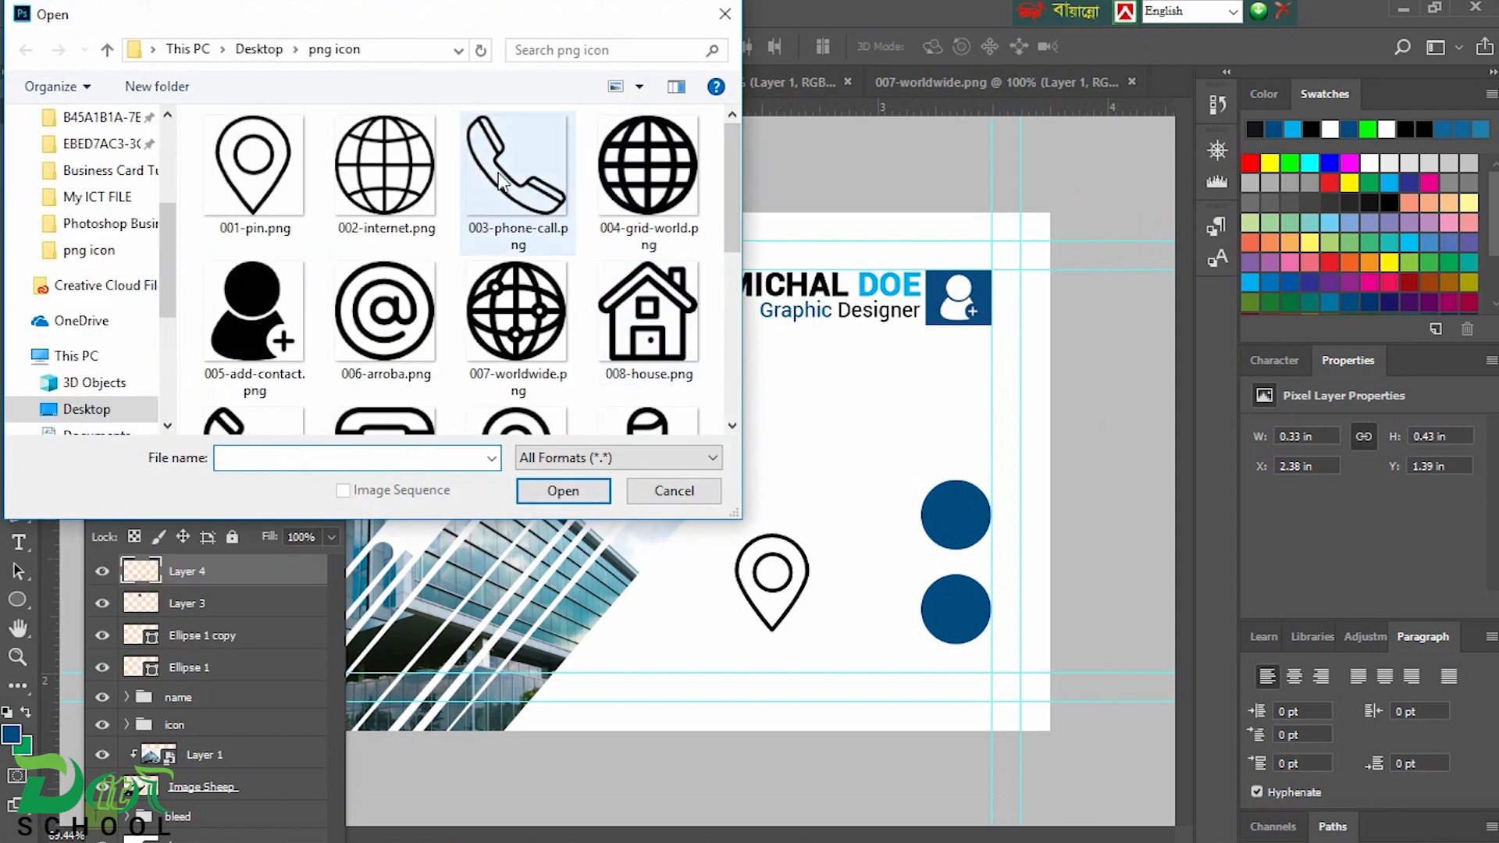
pyautogui.click(500, 181)
pyautogui.scroll(-3, 710, 184)
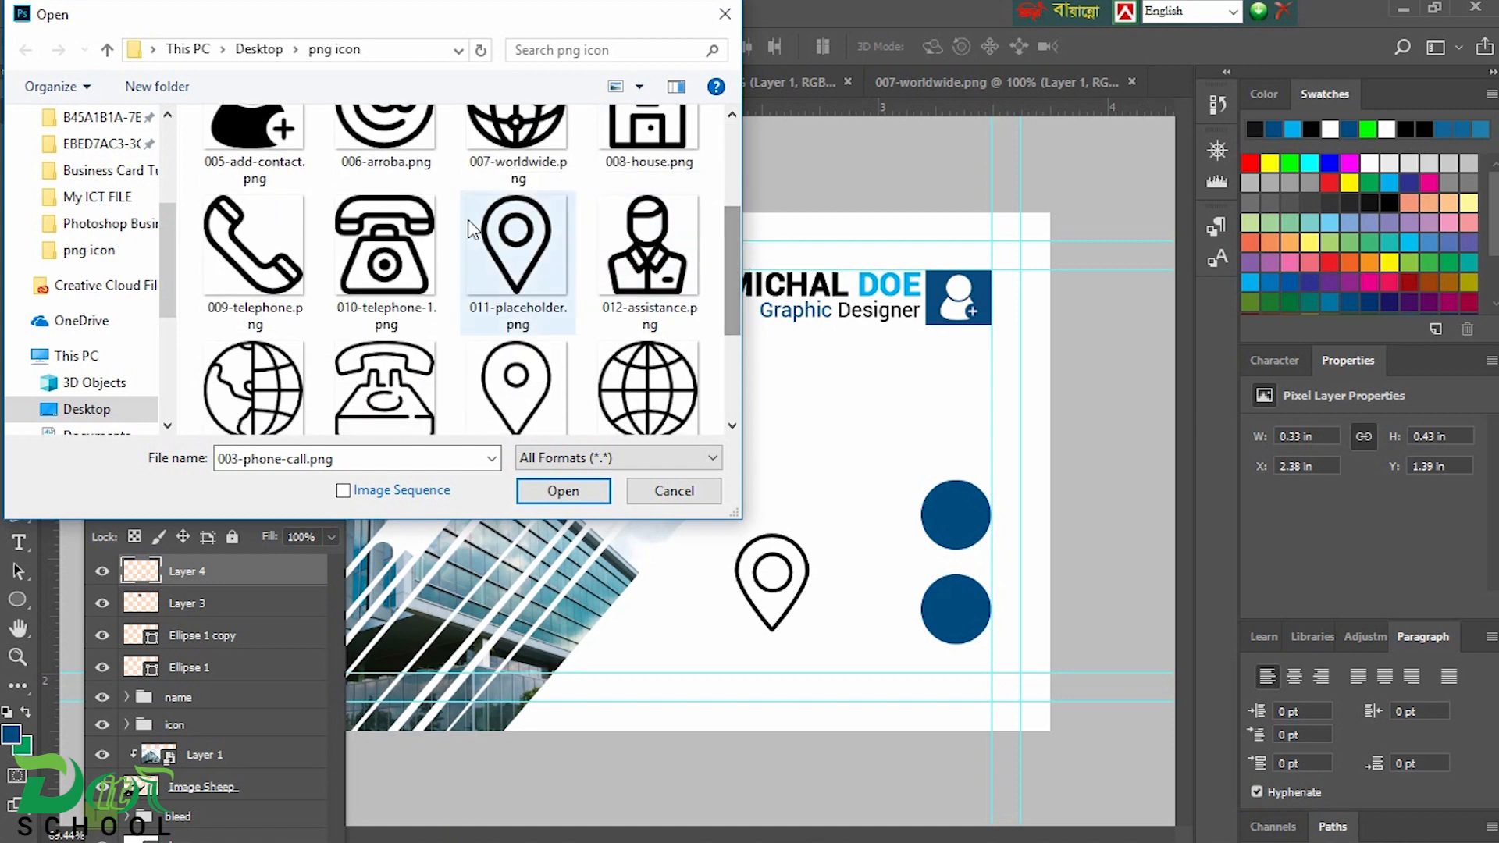
pyautogui.click(385, 249)
pyautogui.click(562, 490)
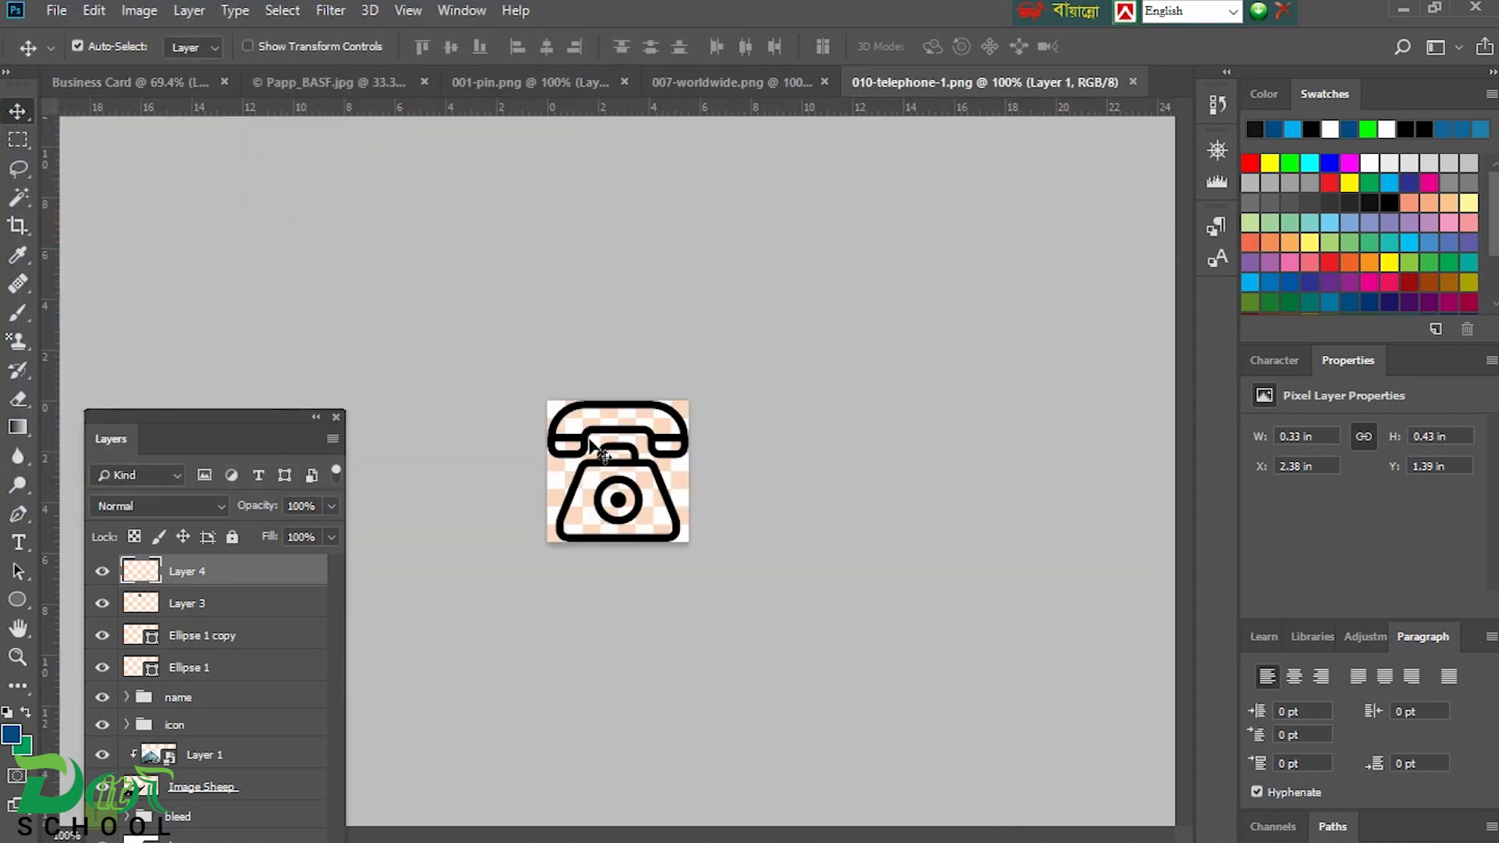
pyautogui.moveTo(654, 422); pyautogui.dragTo(551, 349)
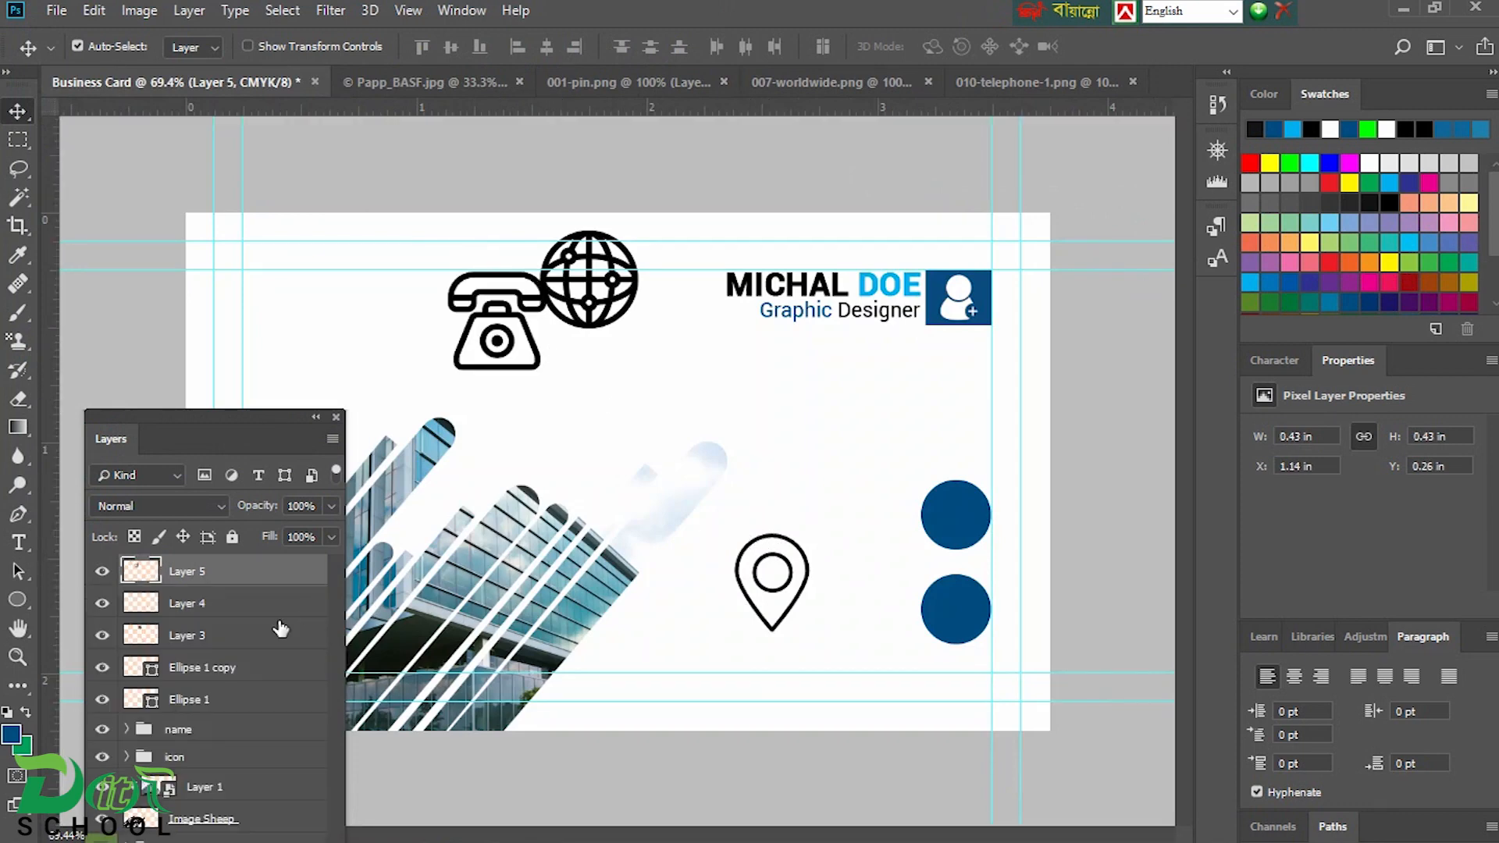
# - Scale the telephone, pin and globe icons together to about half size and move them closer to the blue circles
pyautogui.keyDown('shift'); pyautogui.click(188, 642); pyautogui.keyUp('shift')
pyautogui.hotkey('ctrl', 't')
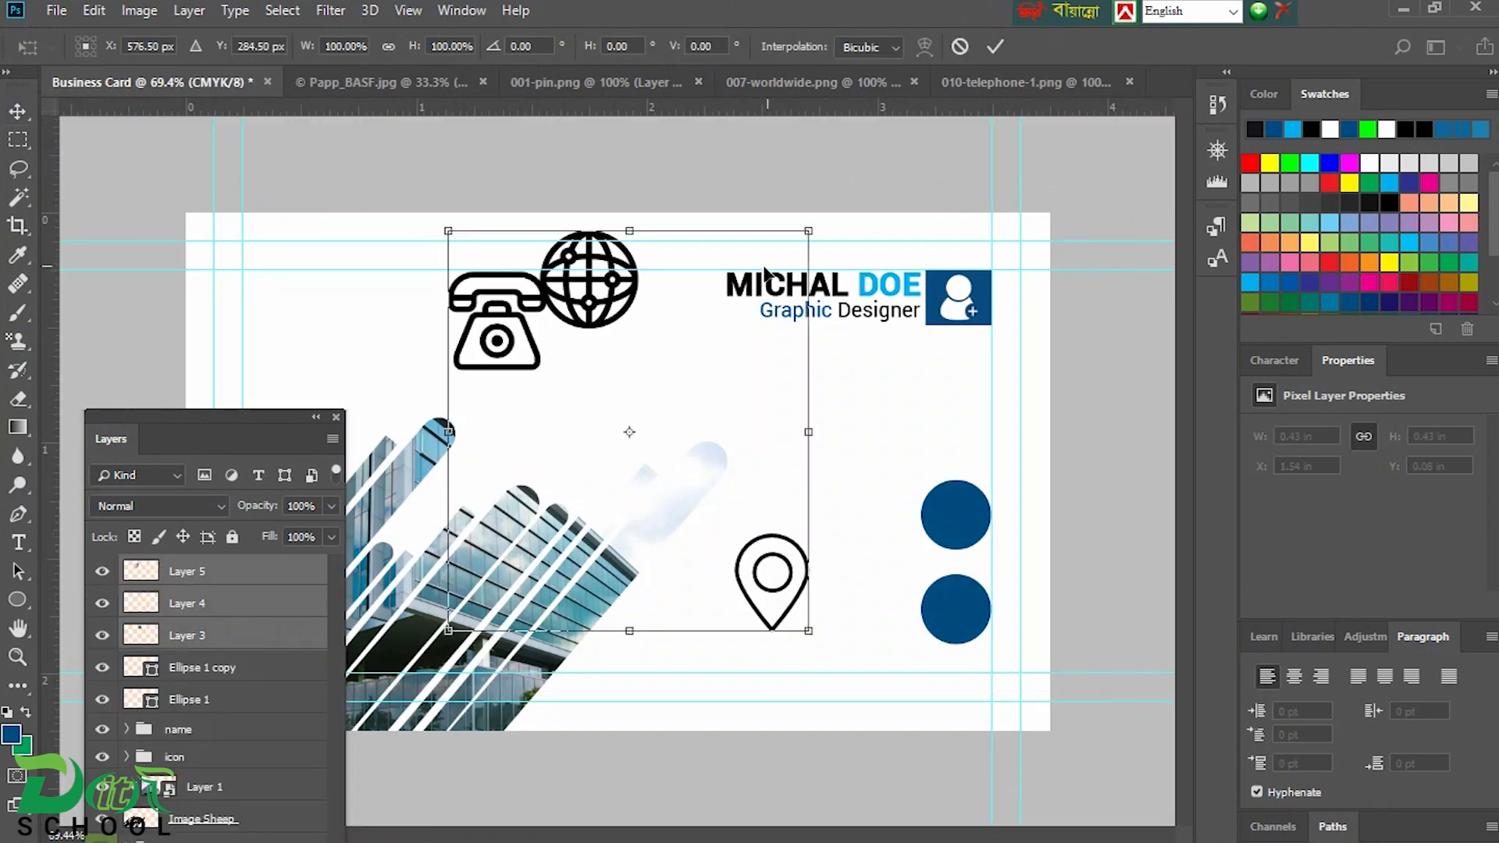
pyautogui.moveTo(798, 244); pyautogui.dragTo(718, 334)
pyautogui.moveTo(611, 359); pyautogui.dragTo(776, 530)
pyautogui.press('Return')
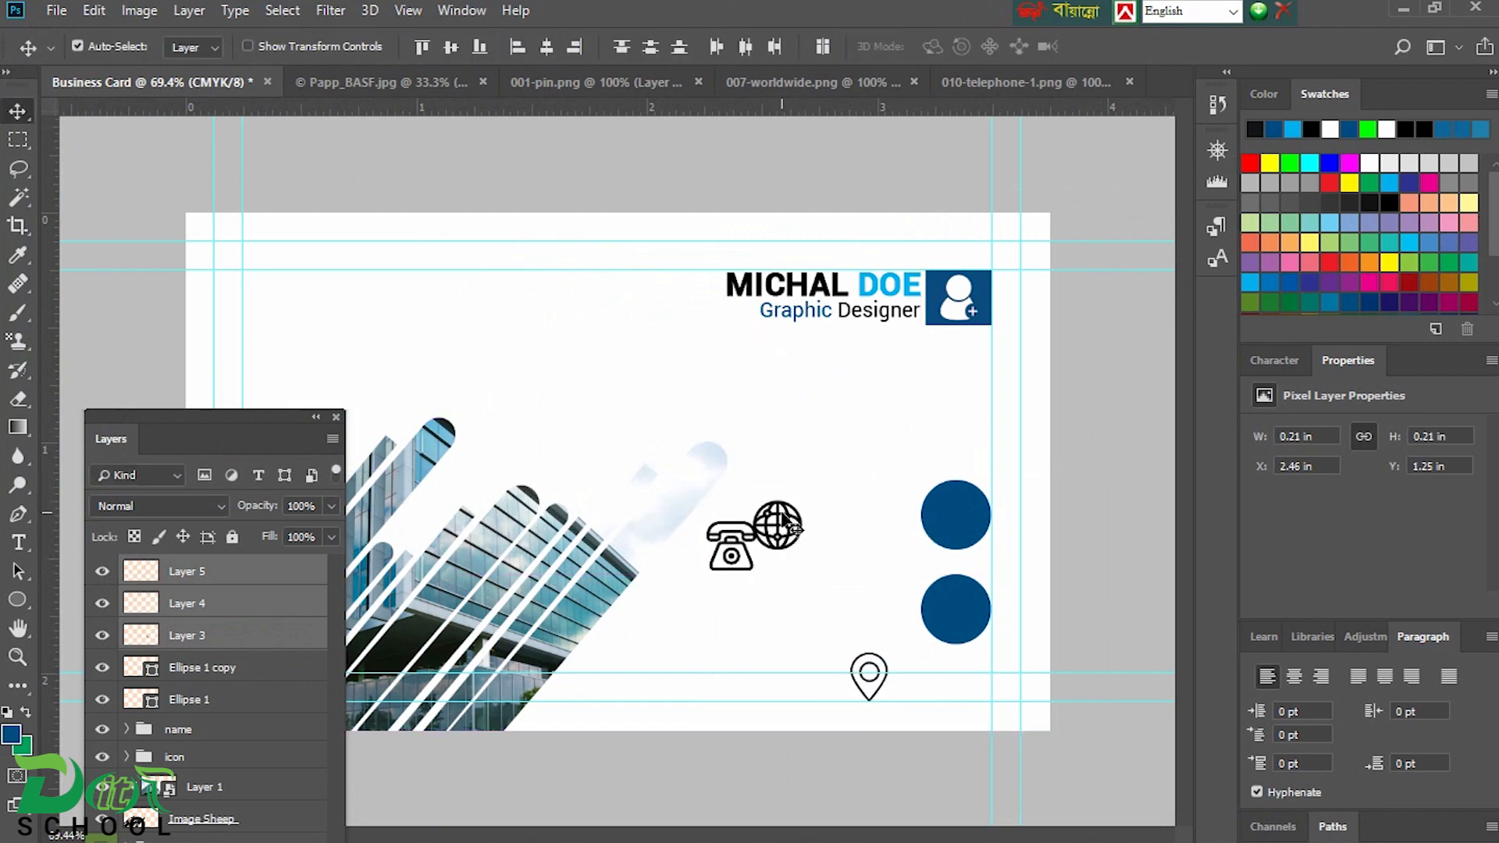
# - Place the globe icon on the lower blue circle and the telephone icon on the upper one
pyautogui.click(810, 552)
pyautogui.moveTo(788, 519); pyautogui.dragTo(965, 602)
pyautogui.moveTo(748, 546); pyautogui.dragTo(974, 522)
# - Fill the telephone icon with white (#ffffff) and clear the selection
pyautogui.keyDown('ctrl'); pyautogui.click(159, 578); pyautogui.keyUp('ctrl')
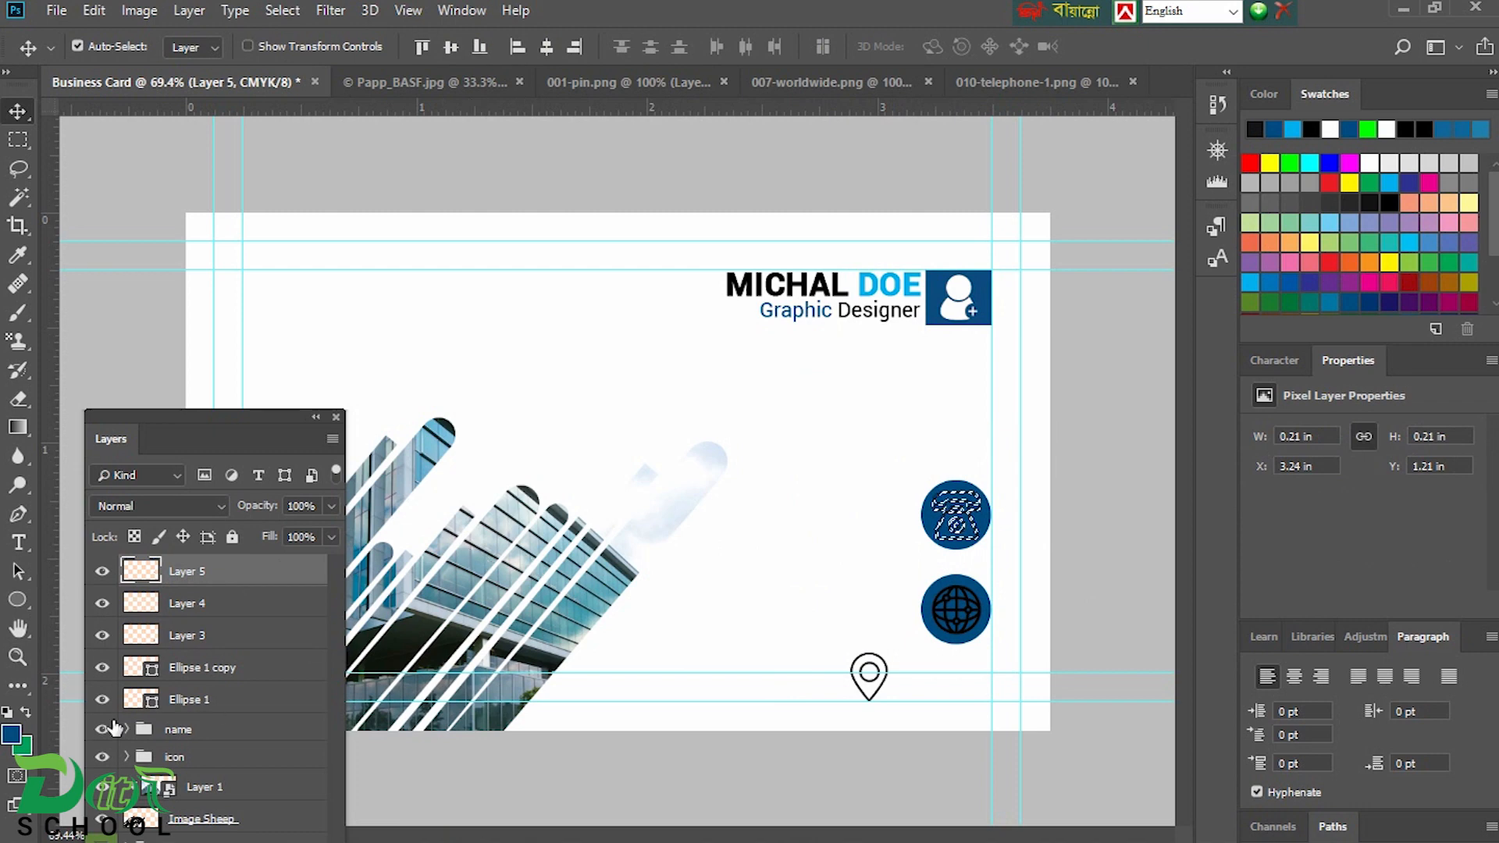
pyautogui.click(11, 735)
pyautogui.moveTo(910, 385); pyautogui.dragTo(876, 332)
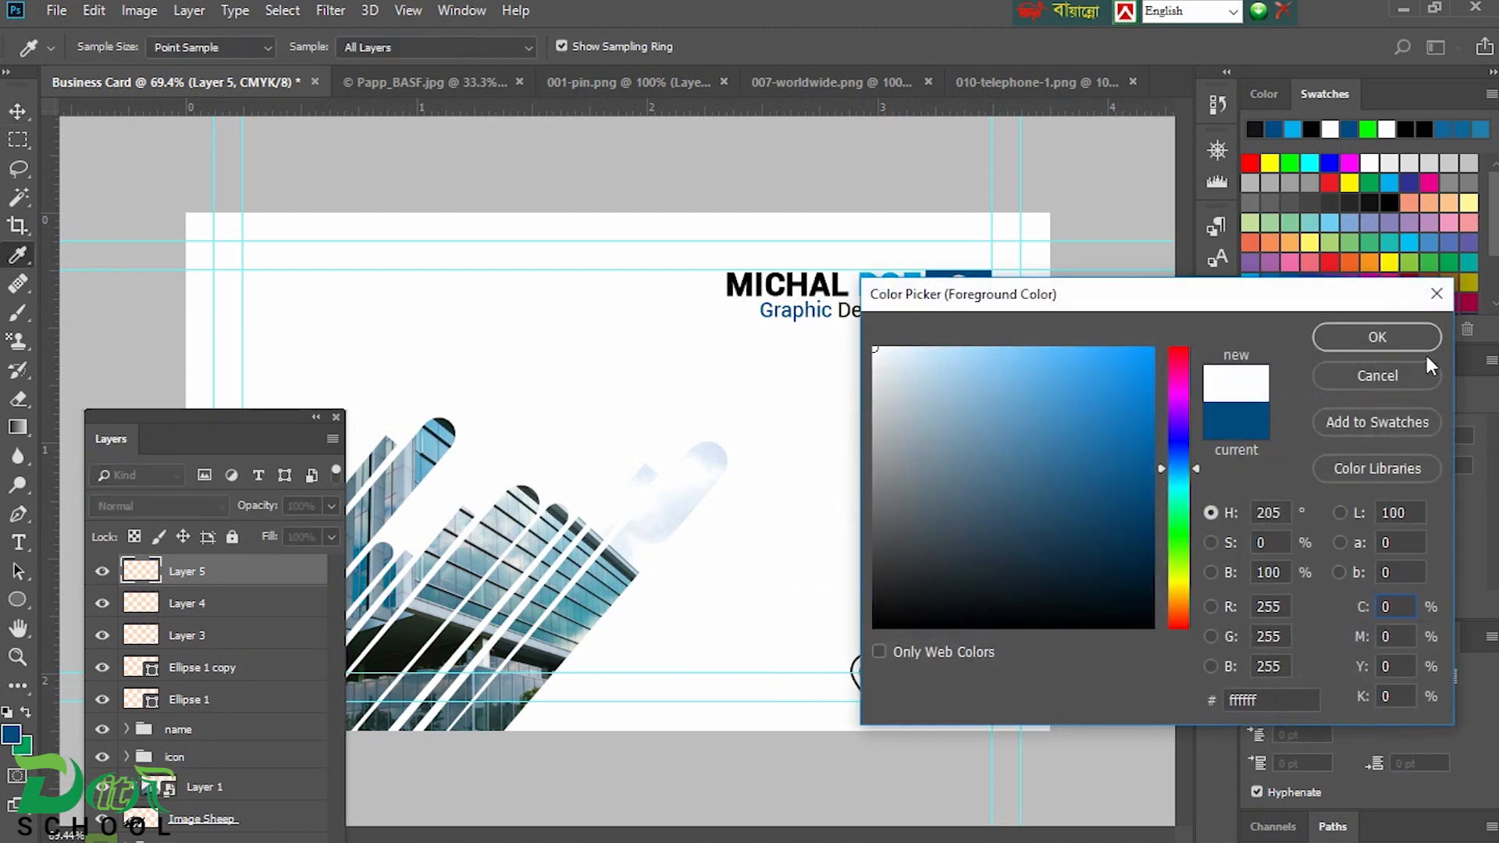
pyautogui.click(1403, 340)
pyautogui.hotkey('alt', 'Delete')
pyautogui.hotkey('ctrl', 'd')
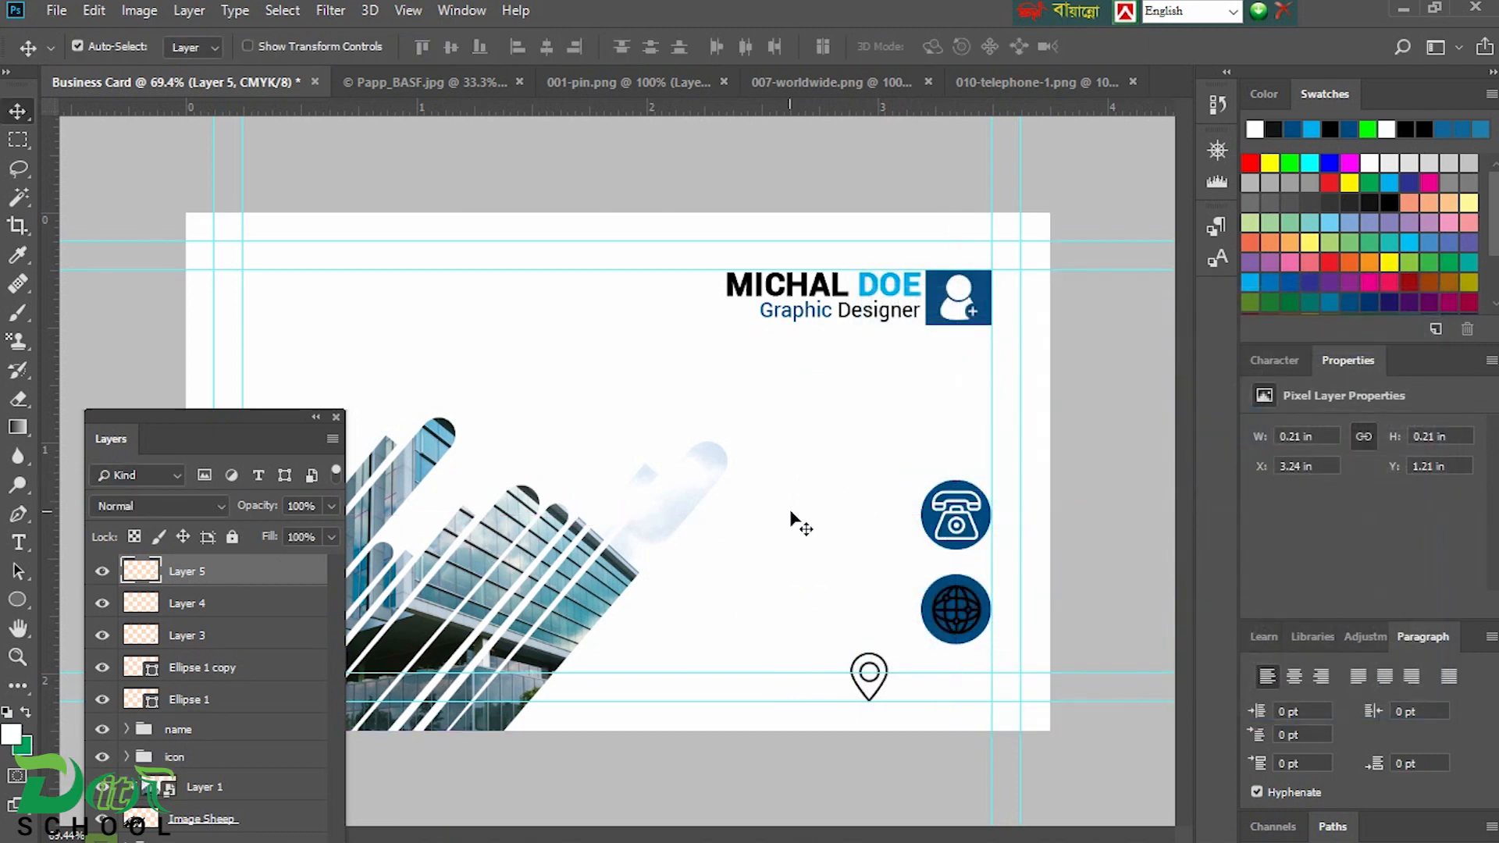
# - Scale the telephone icon down to about 0.18 in inside its blue circle
pyautogui.hotkey('ctrl', 't')
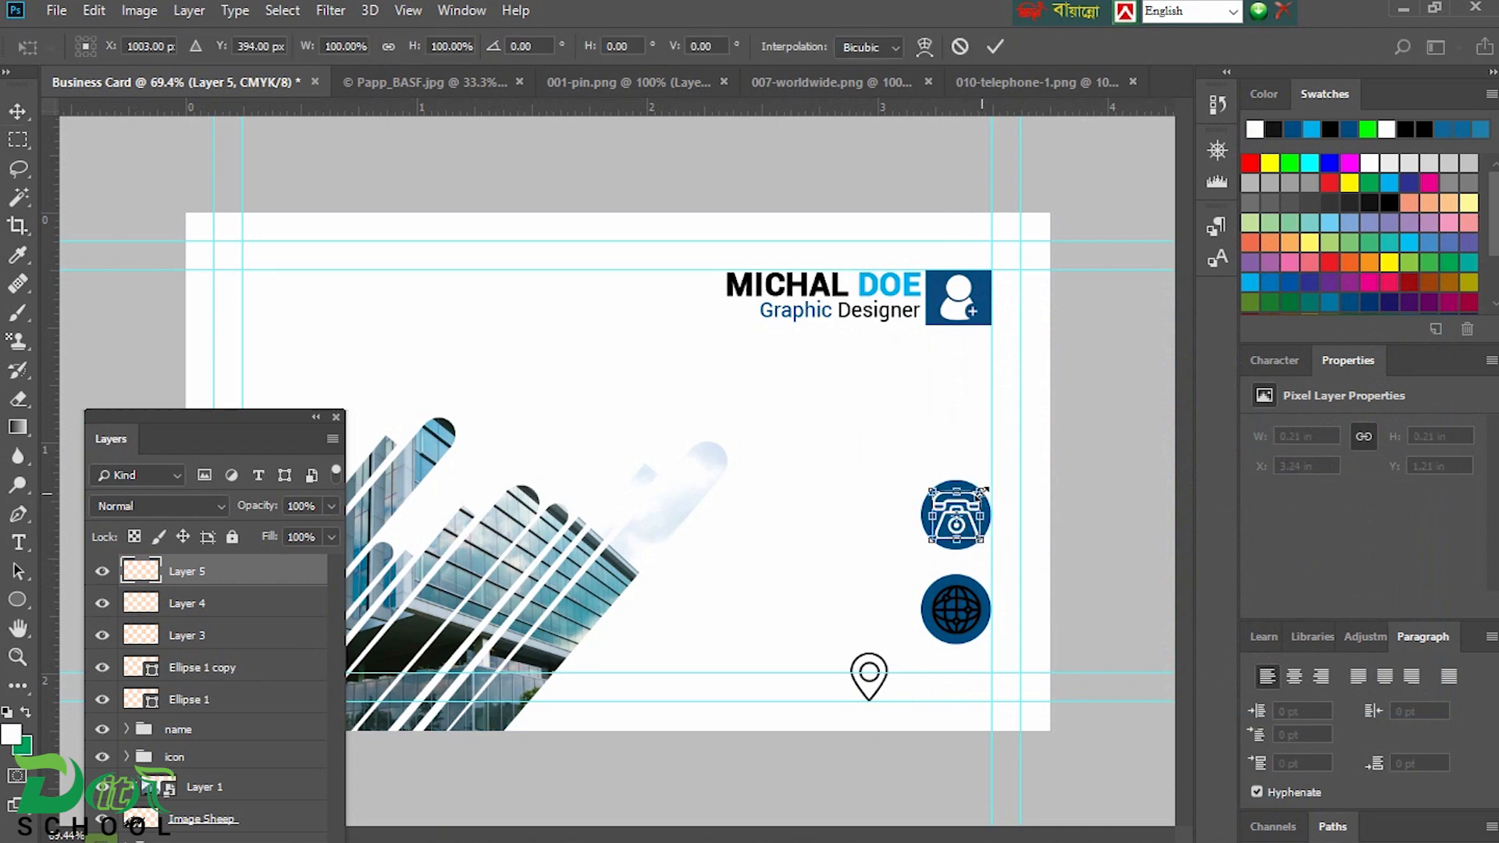
pyautogui.moveTo(980, 492); pyautogui.dragTo(972, 499)
pyautogui.press('Return')
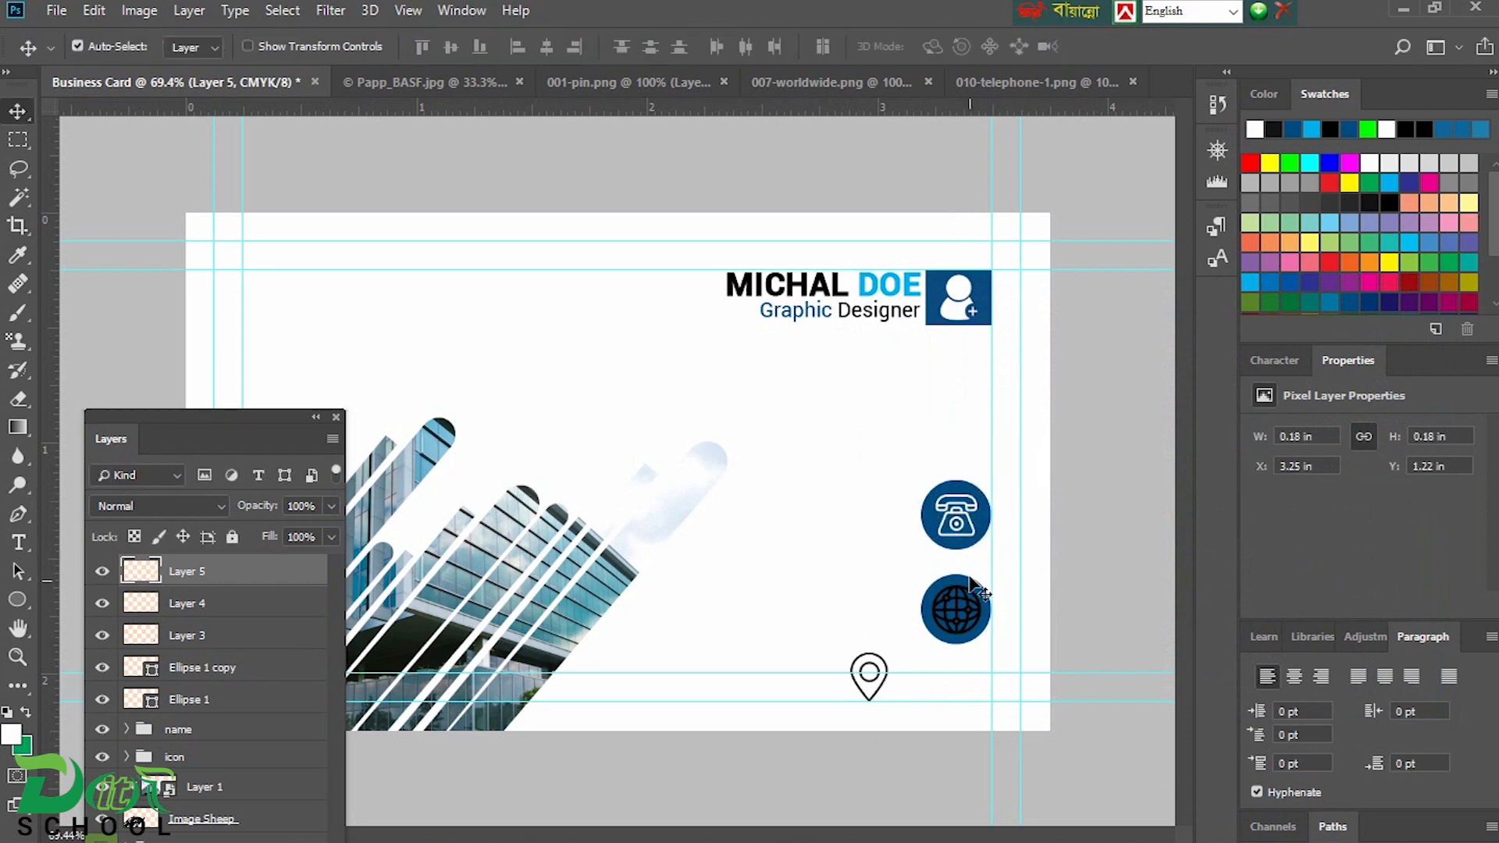
pyautogui.keyDown('shift'); pyautogui.click(980, 531); pyautogui.keyUp('shift')
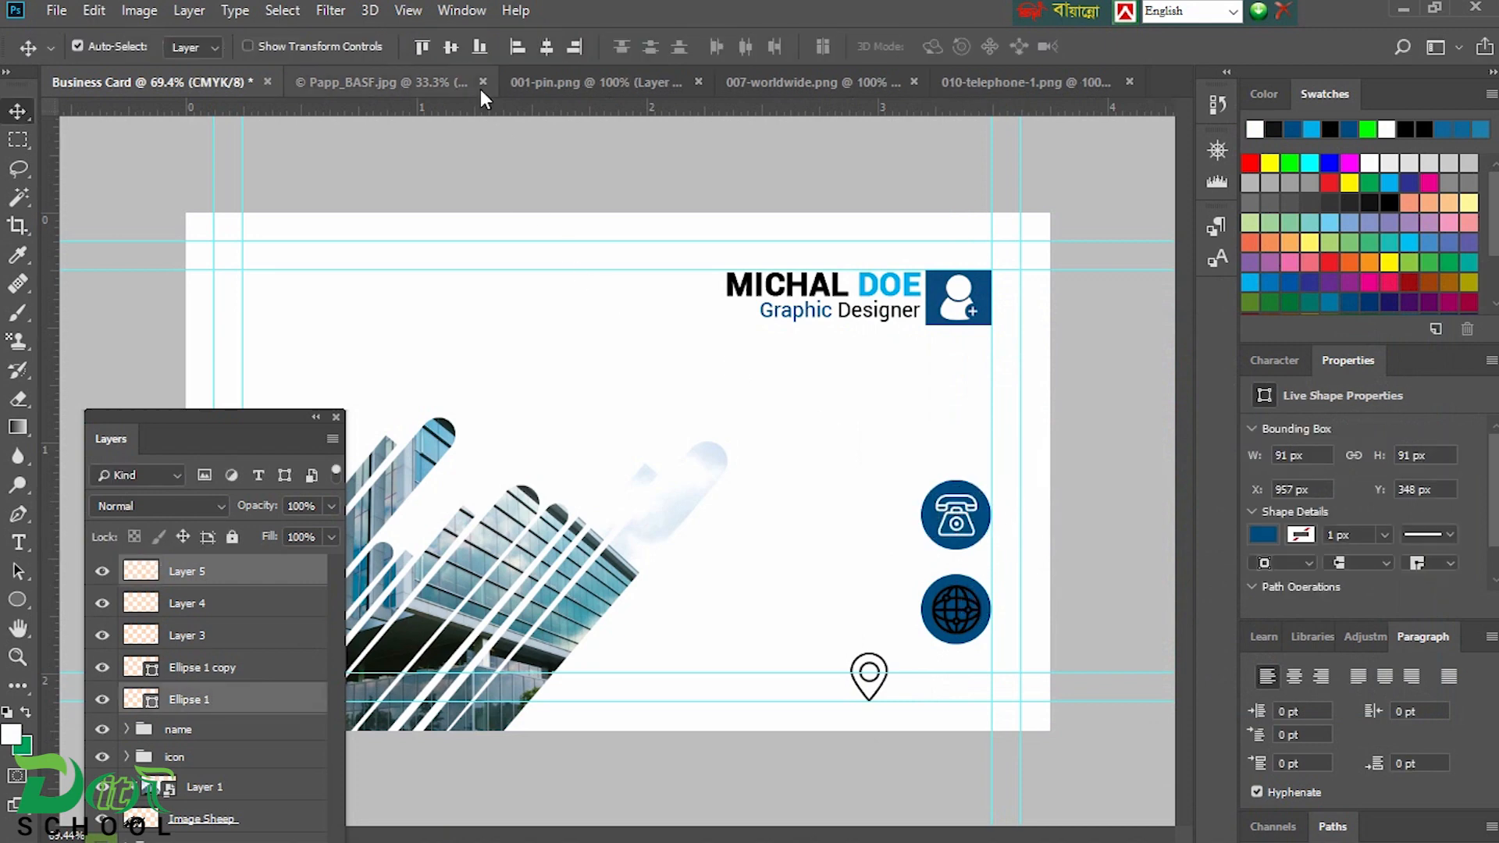
pyautogui.click(1101, 575)
# - Try to align the horizontal centres of the globe icon and its blue circle
pyautogui.click(942, 600)
pyautogui.keyDown('shift'); pyautogui.click(944, 603); pyautogui.keyUp('shift')
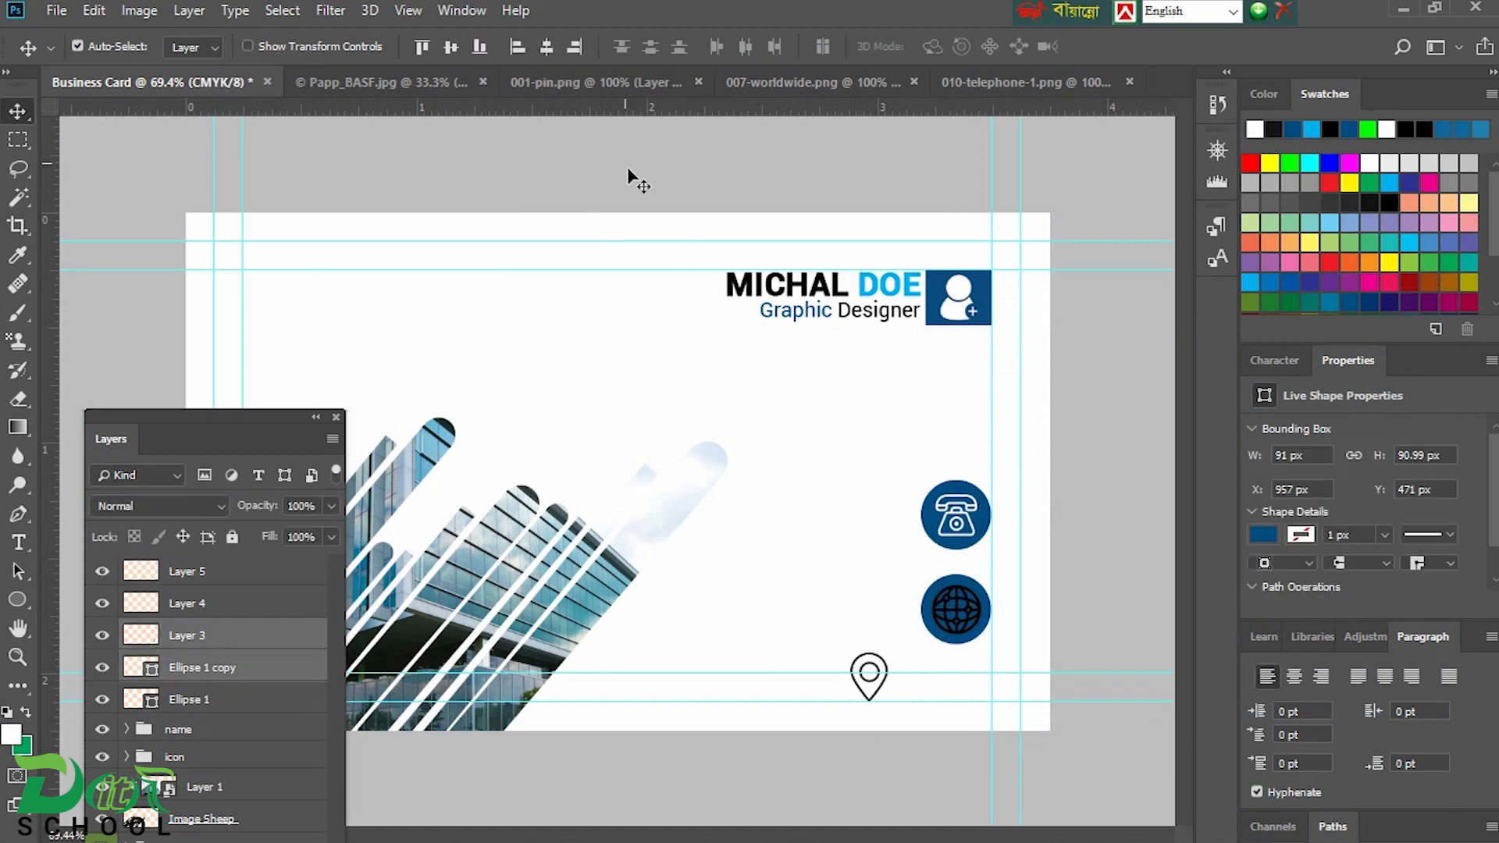
pyautogui.click(546, 48)
pyautogui.hotkey('ctrl', 'z')
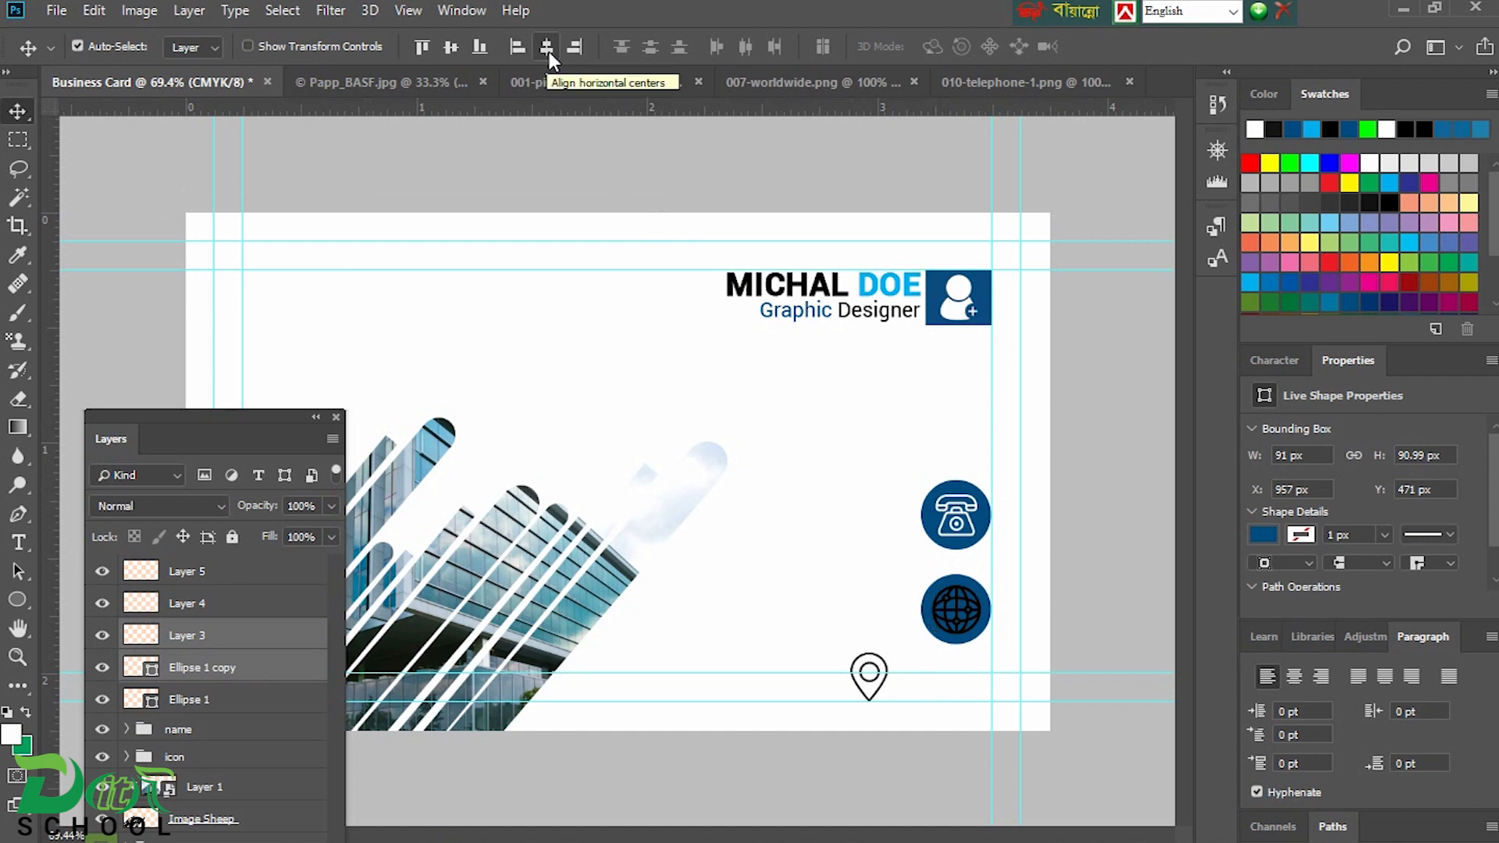
pyautogui.click(1019, 621)
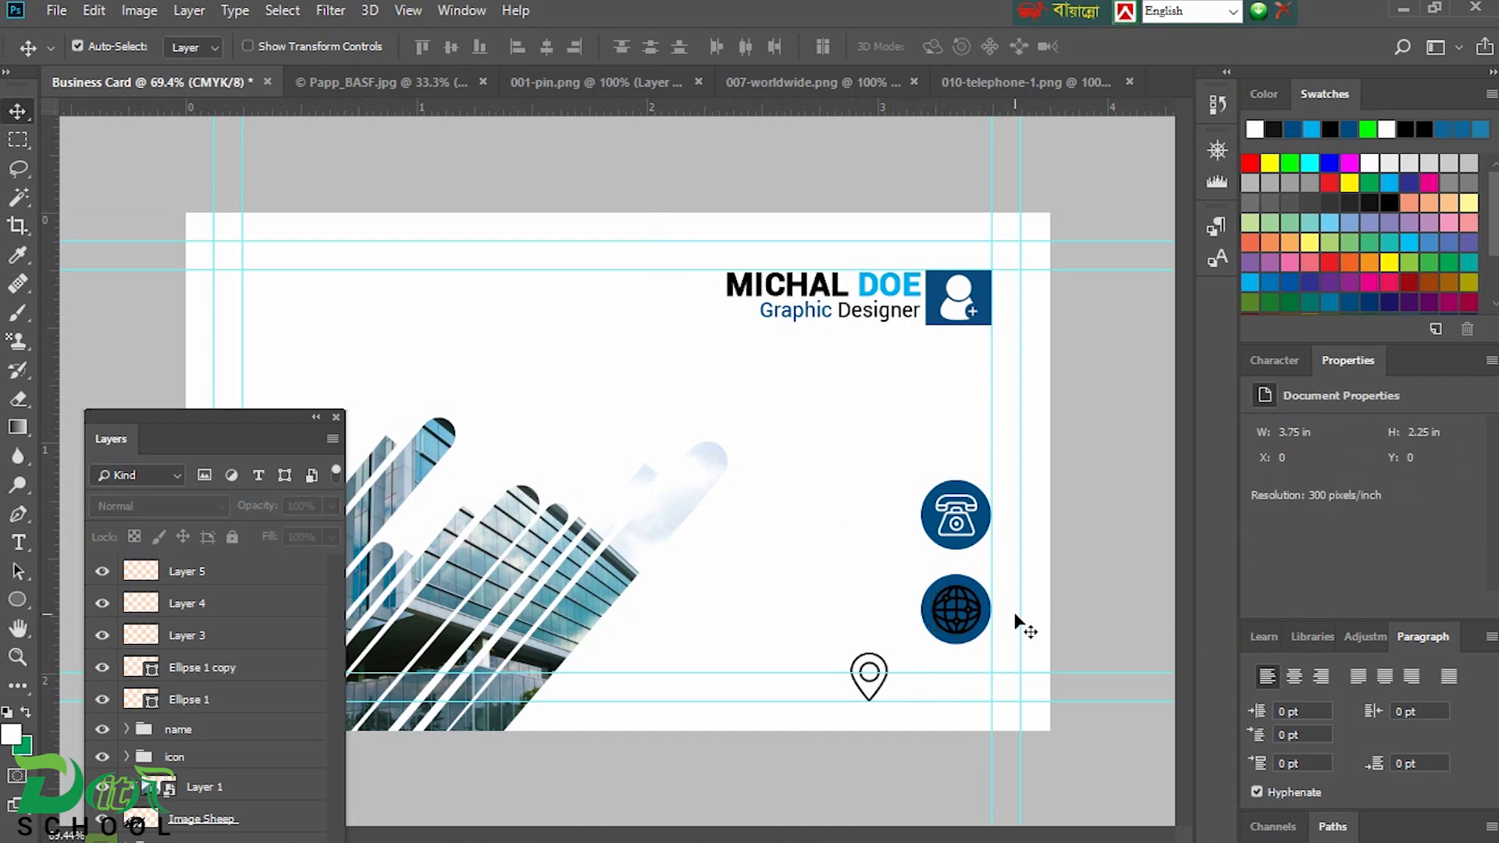
# - Fill the globe icon on the lower blue circle with white
pyautogui.click(974, 621)
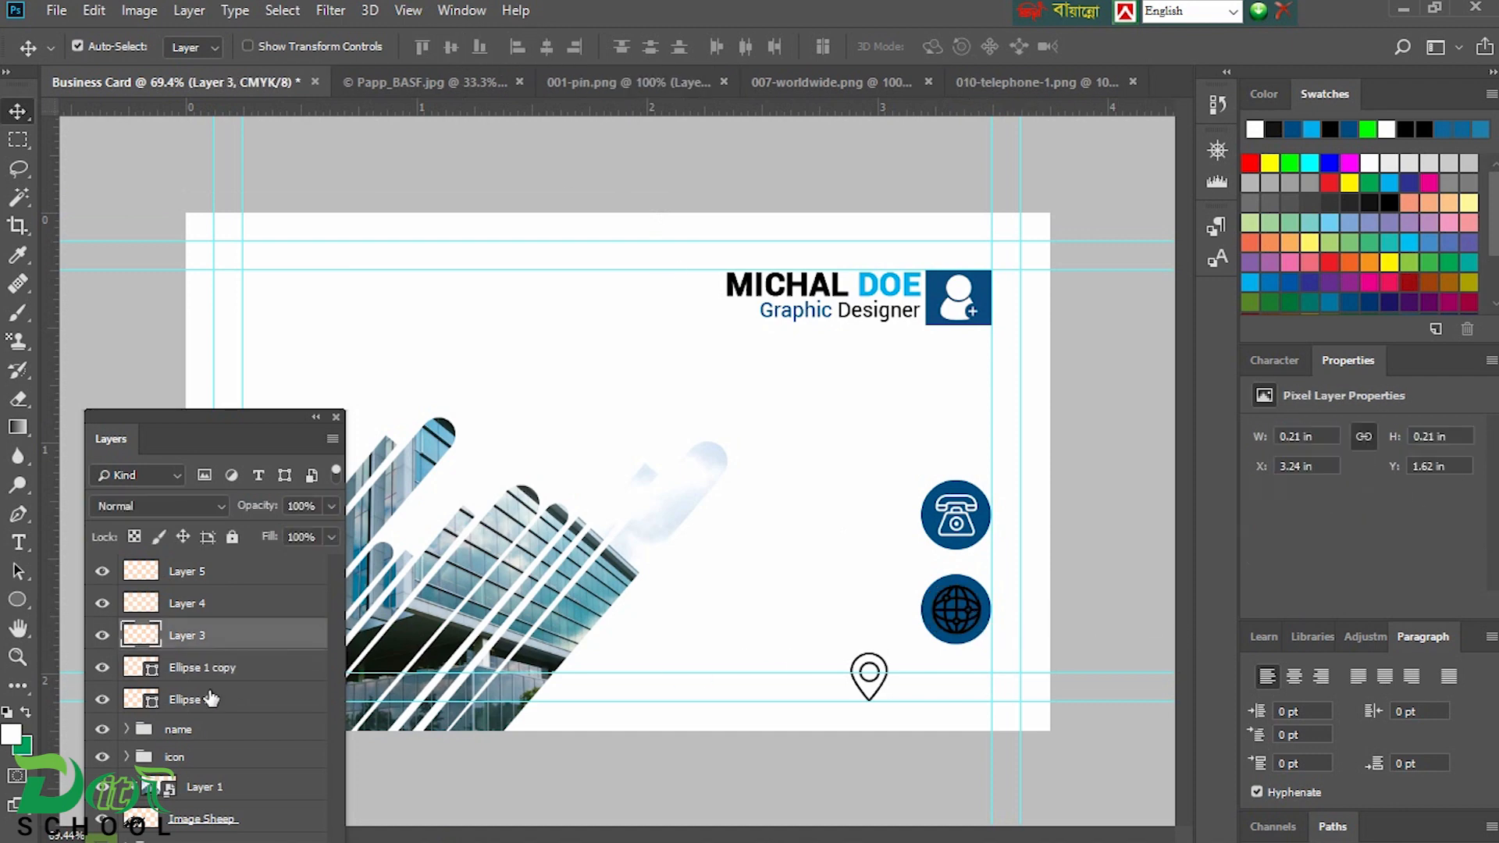
pyautogui.press('ctrl')
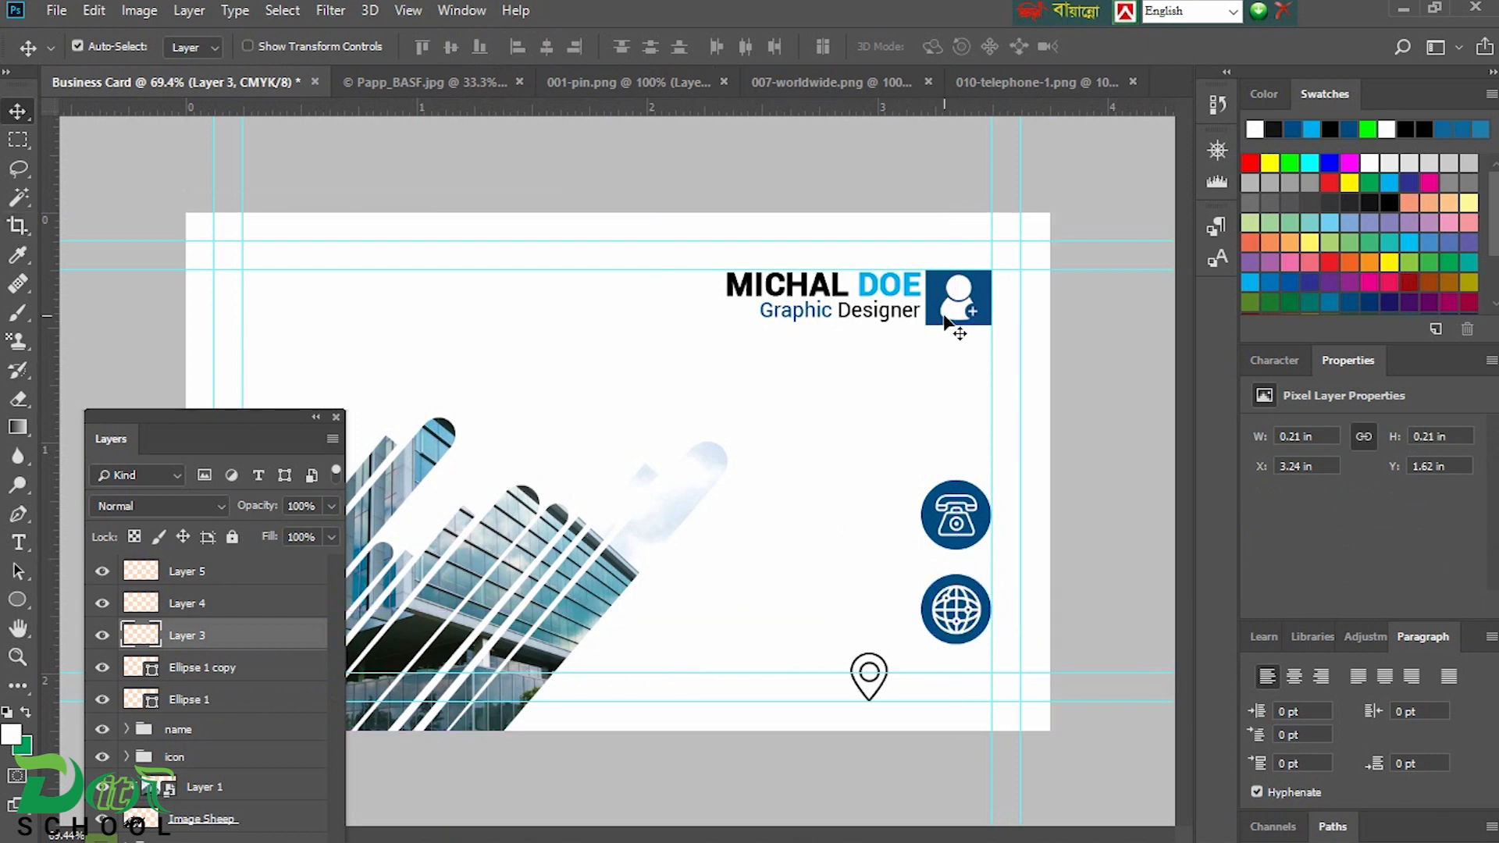
# - Duplicate the blue rectangle at the card's upper-left guide corner and place the pin icon on it, filled with white
pyautogui.keyDown('alt'); pyautogui.moveTo(942, 312); pyautogui.dragTo(260, 311); pyautogui.keyUp('alt')
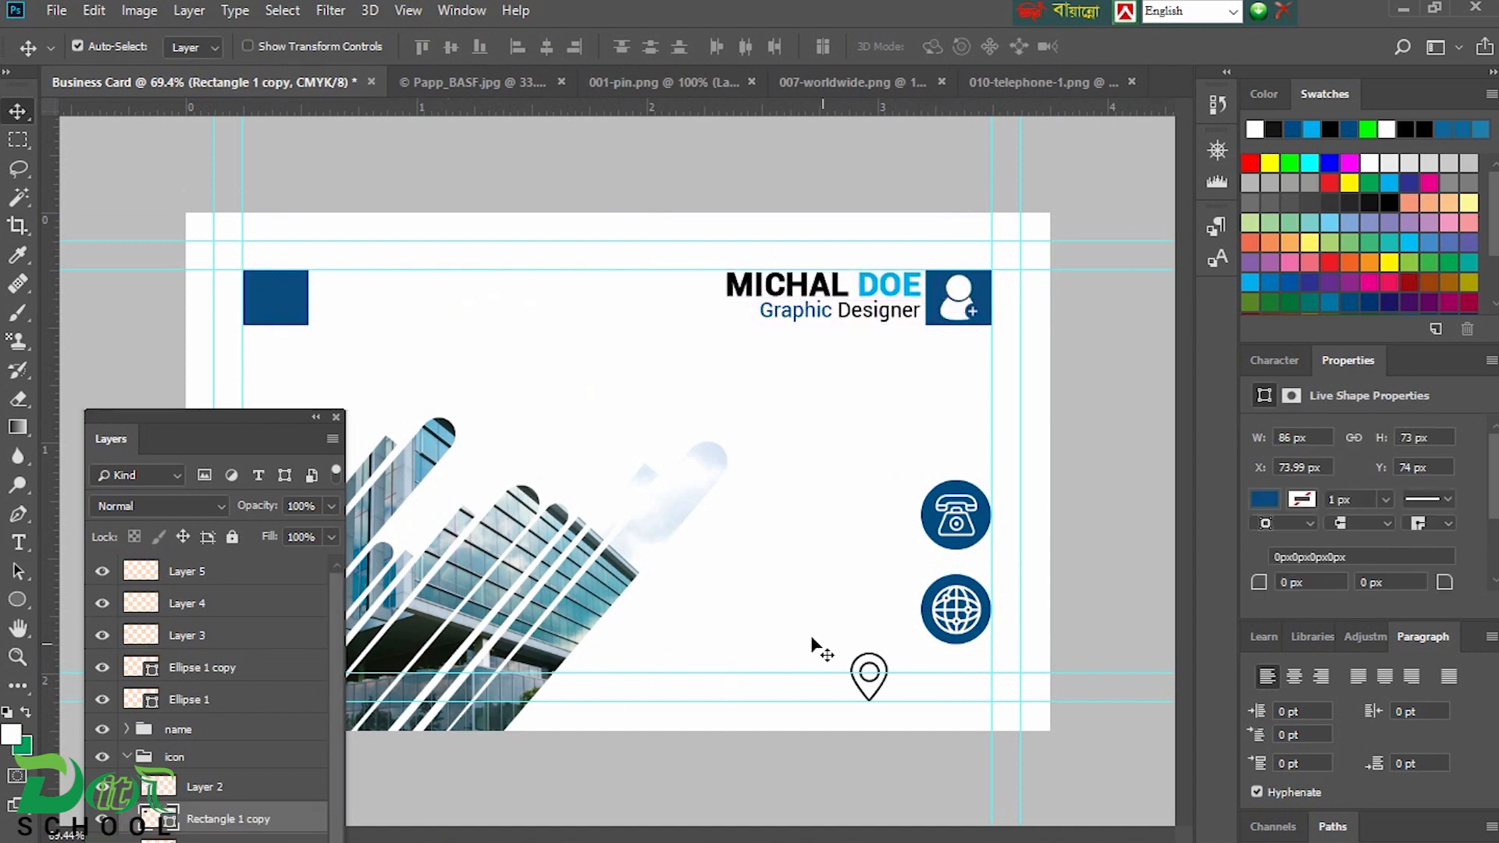
pyautogui.moveTo(882, 668); pyautogui.dragTo(284, 295)
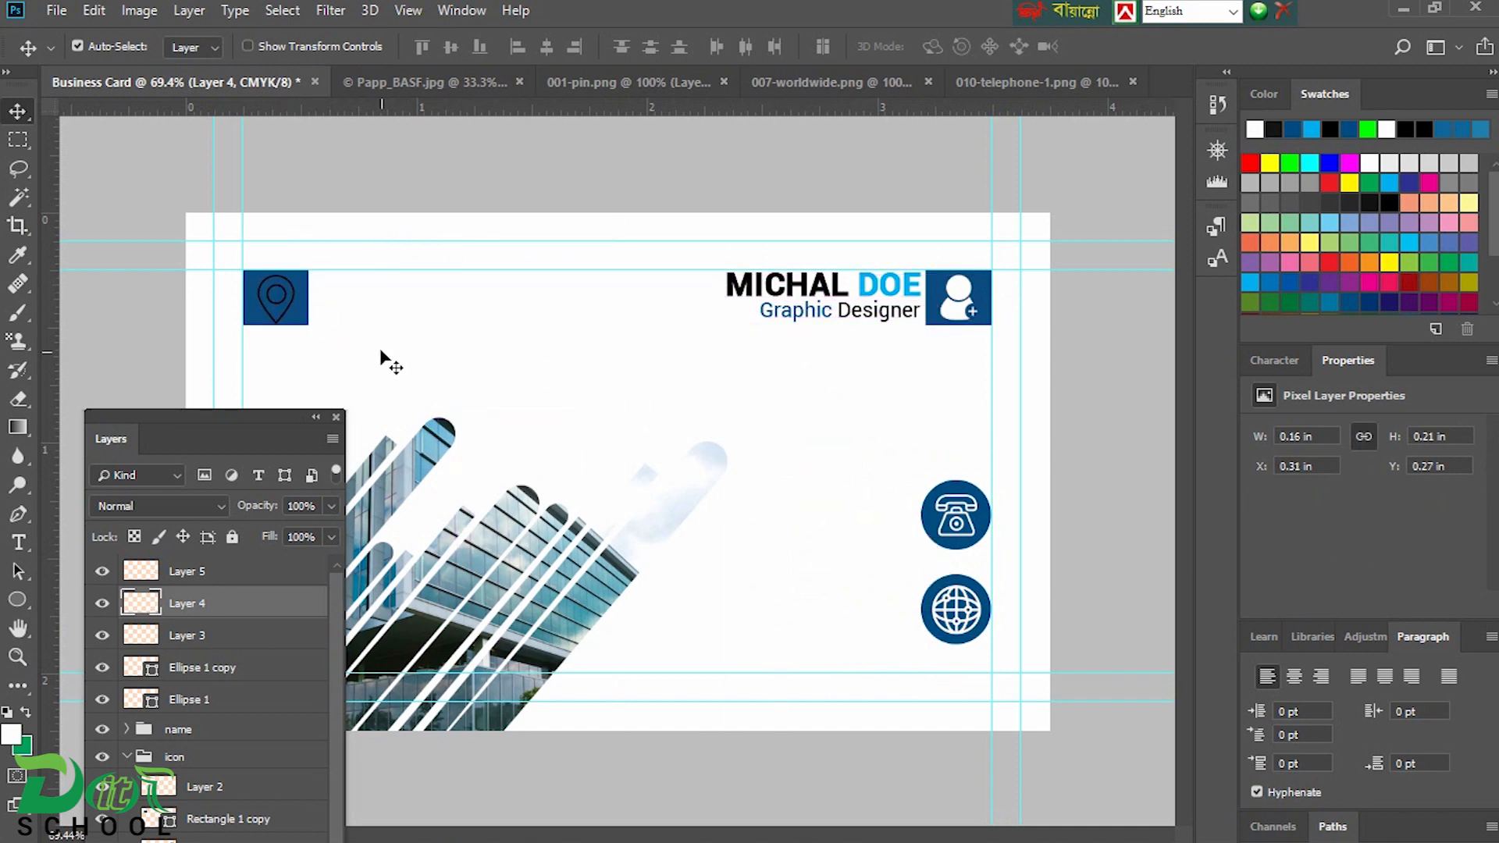
pyautogui.keyDown('ctrl'); pyautogui.click(142, 605); pyautogui.keyUp('ctrl')
pyautogui.hotkey('ctrl', 'd')
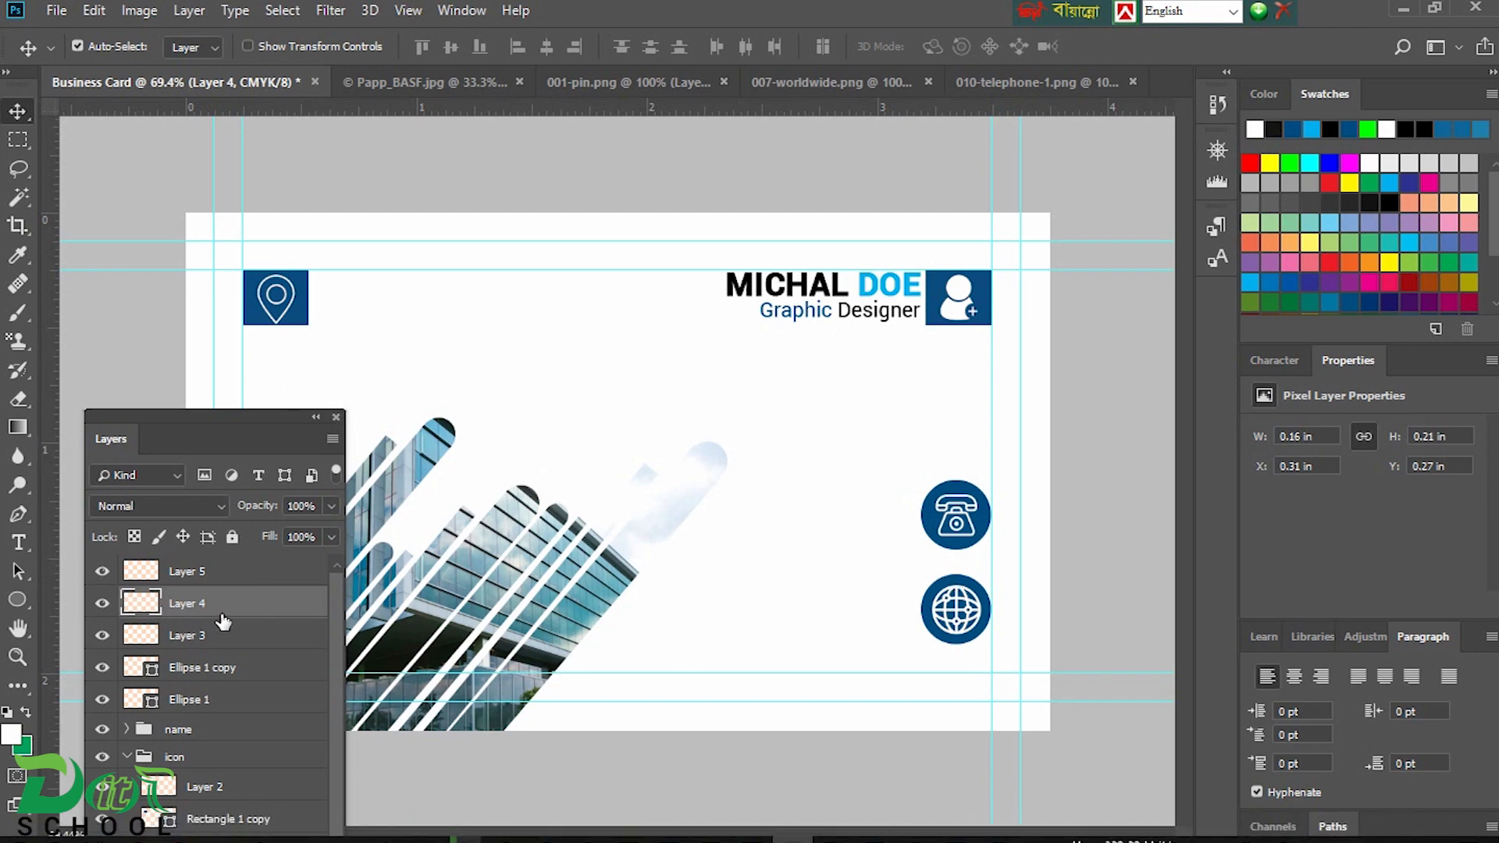
# - Add a text line beside the telephone icon with the phone number copied from tutorial.txt in Notepad
pyautogui.click(21, 544)
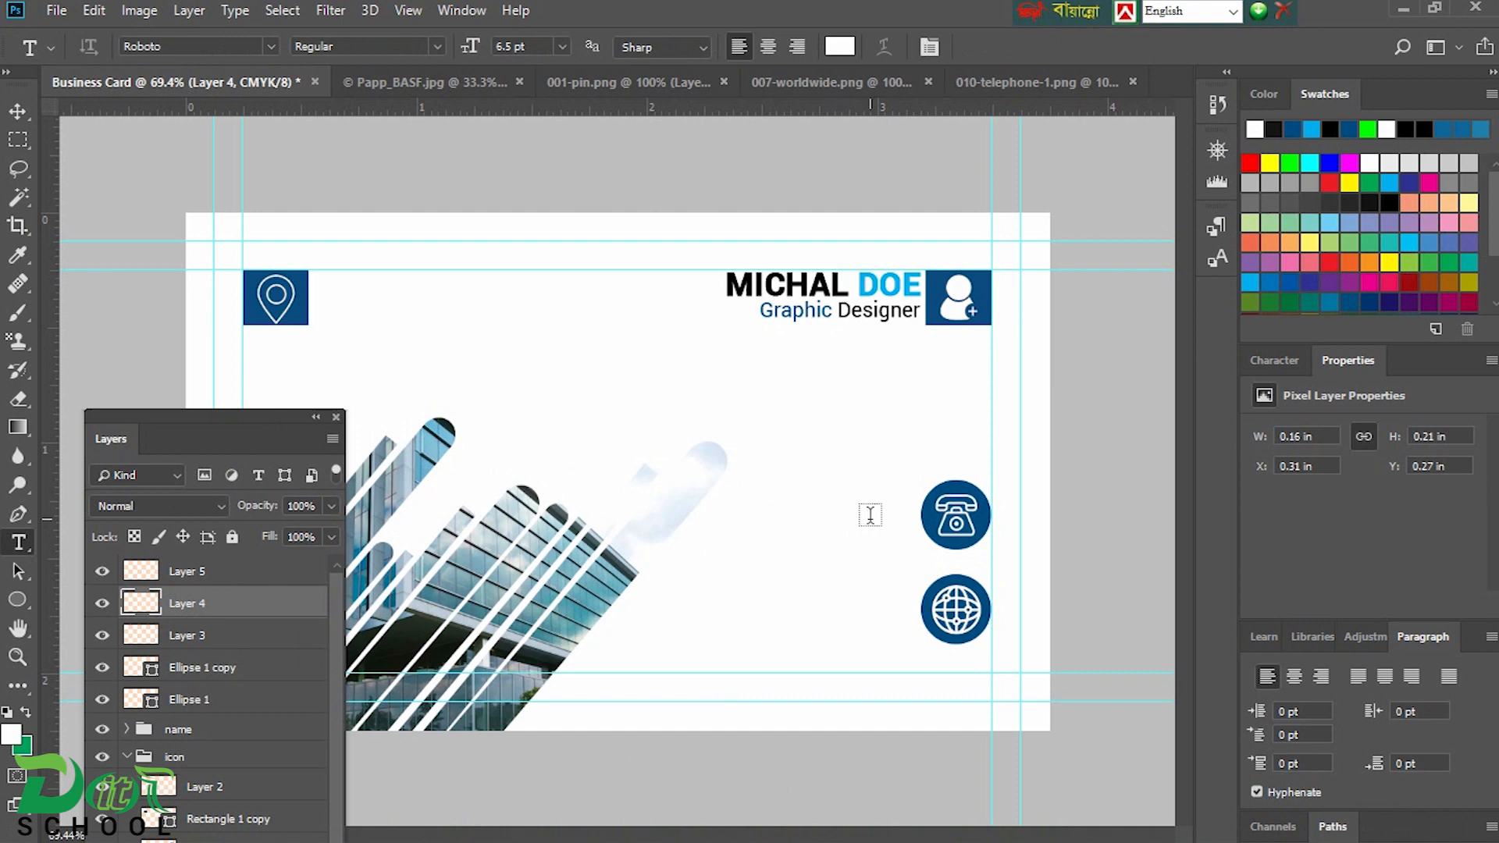
pyautogui.click(868, 515)
pyautogui.click(998, 829)
pyautogui.moveTo(1036, 495); pyautogui.dragTo(822, 495)
pyautogui.hotkey('ctrl', 'c')
pyautogui.click(1281, 291)
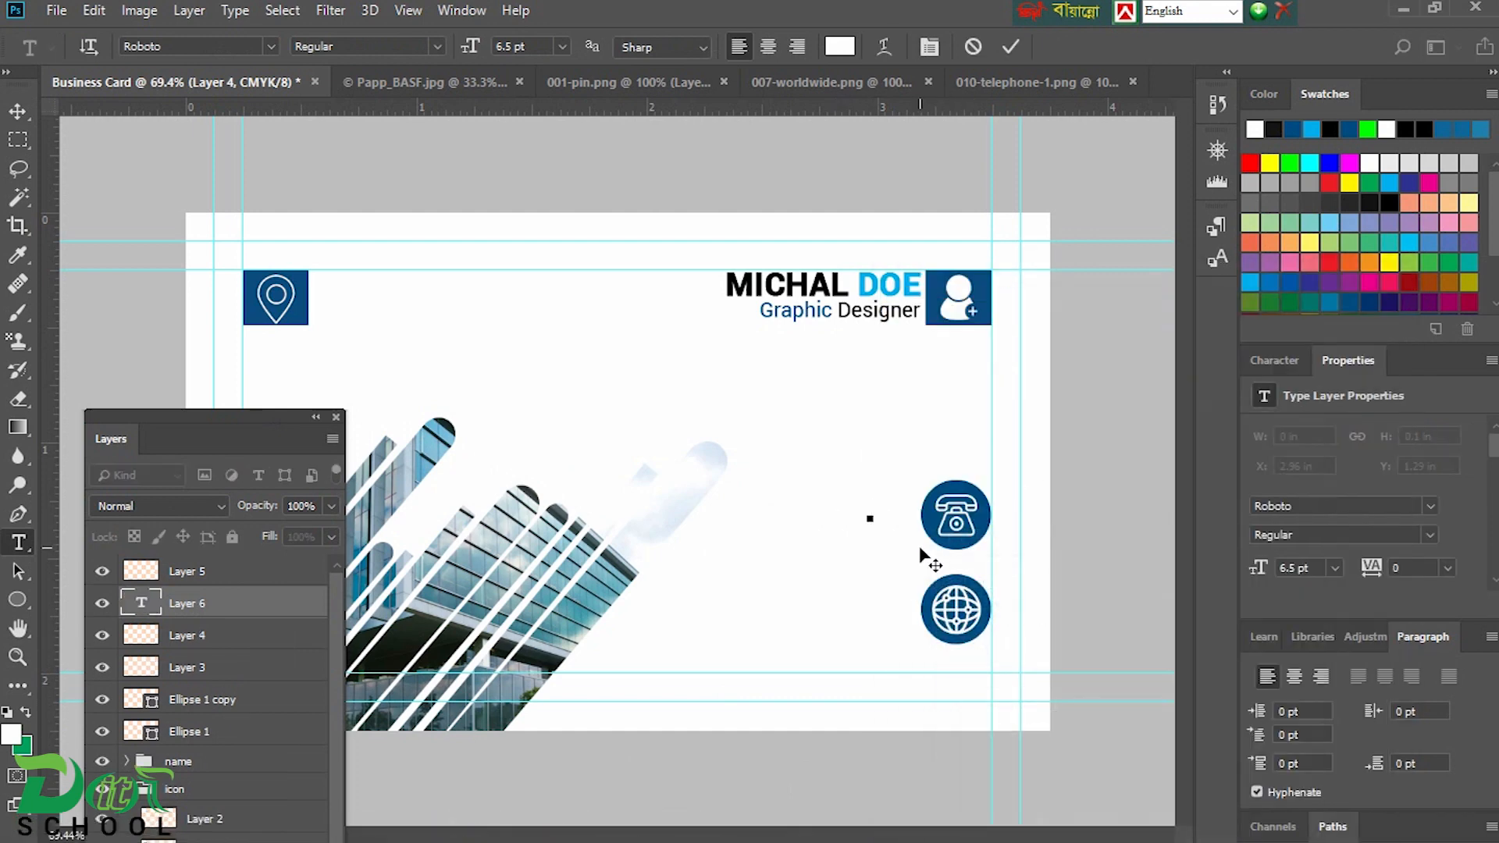
pyautogui.hotkey('ctrl', 'v')
# - Colour the phone number dark grey (#393939) and move it directly left of the telephone icon
pyautogui.hotkey('ctrl', 'a')
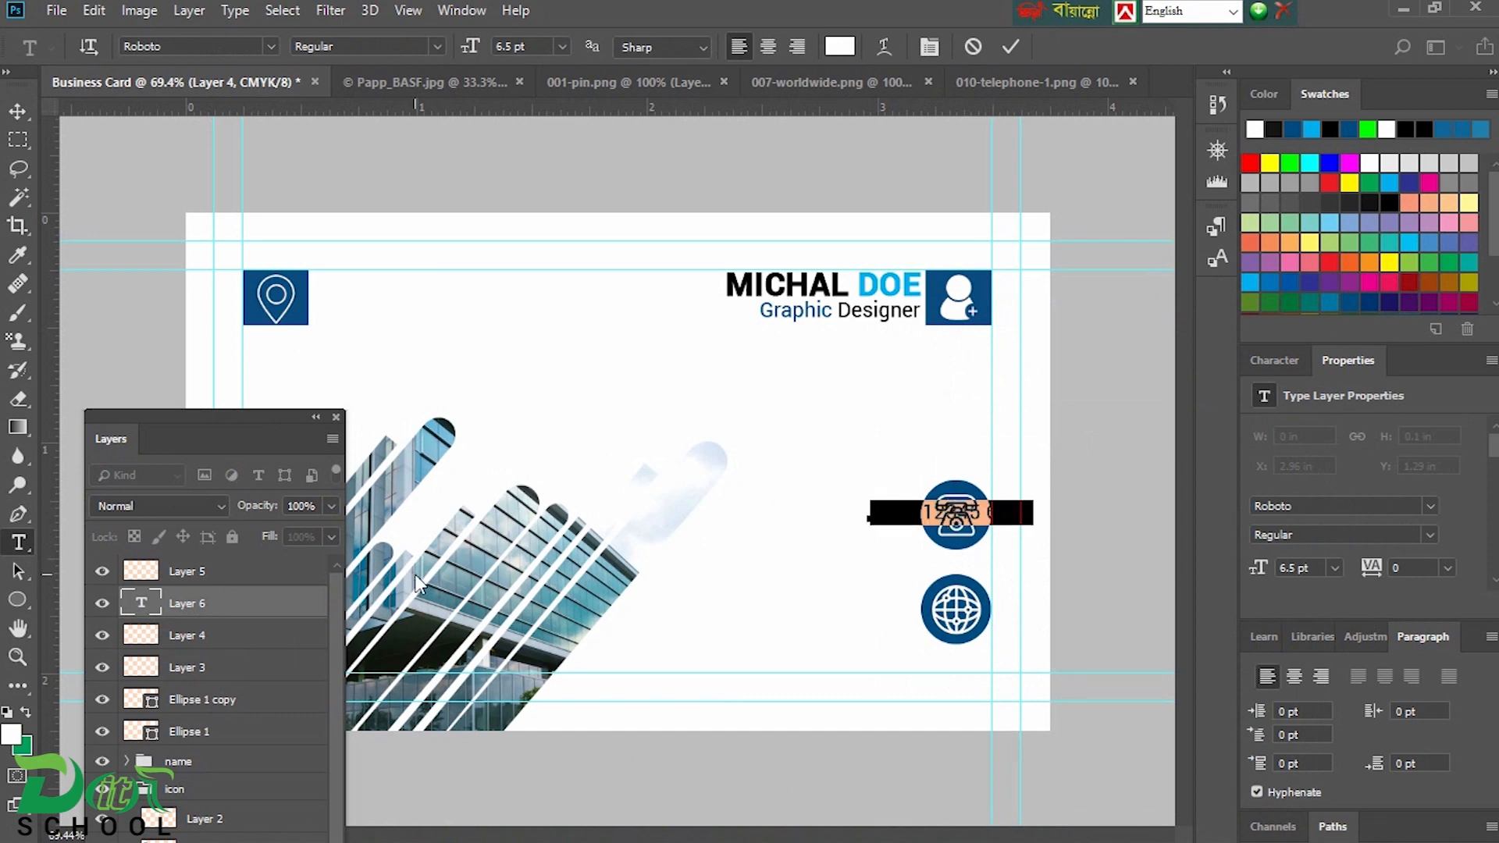
pyautogui.click(1274, 360)
pyautogui.click(1440, 509)
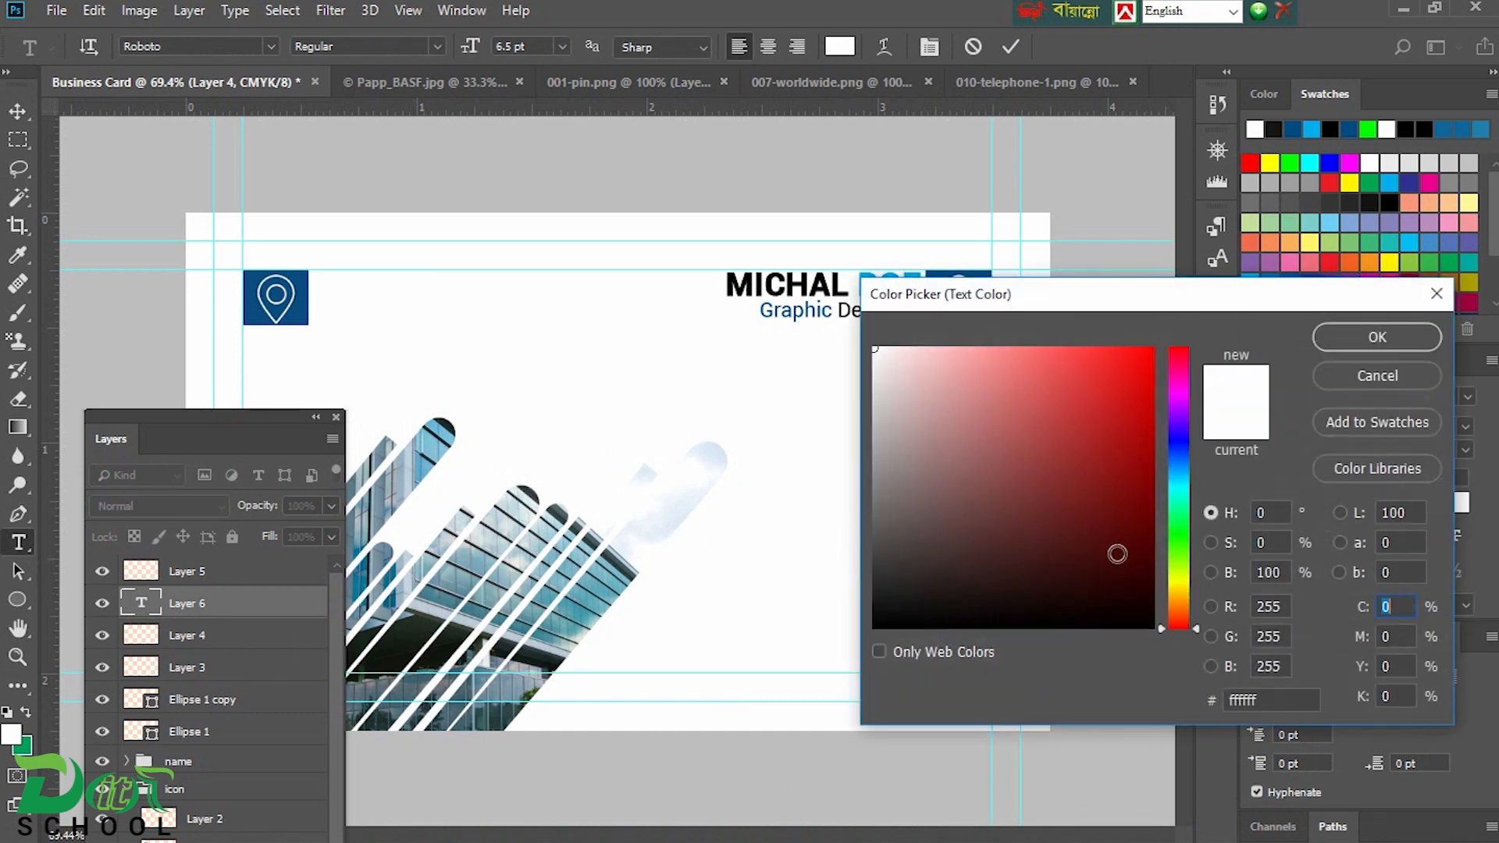
pyautogui.moveTo(1114, 552)
pyautogui.mouseDown()
pyautogui.moveTo(1126, 625)
pyautogui.moveTo(875, 567)
pyautogui.moveTo(925, 544)
pyautogui.mouseUp()
pyautogui.click(1344, 347)
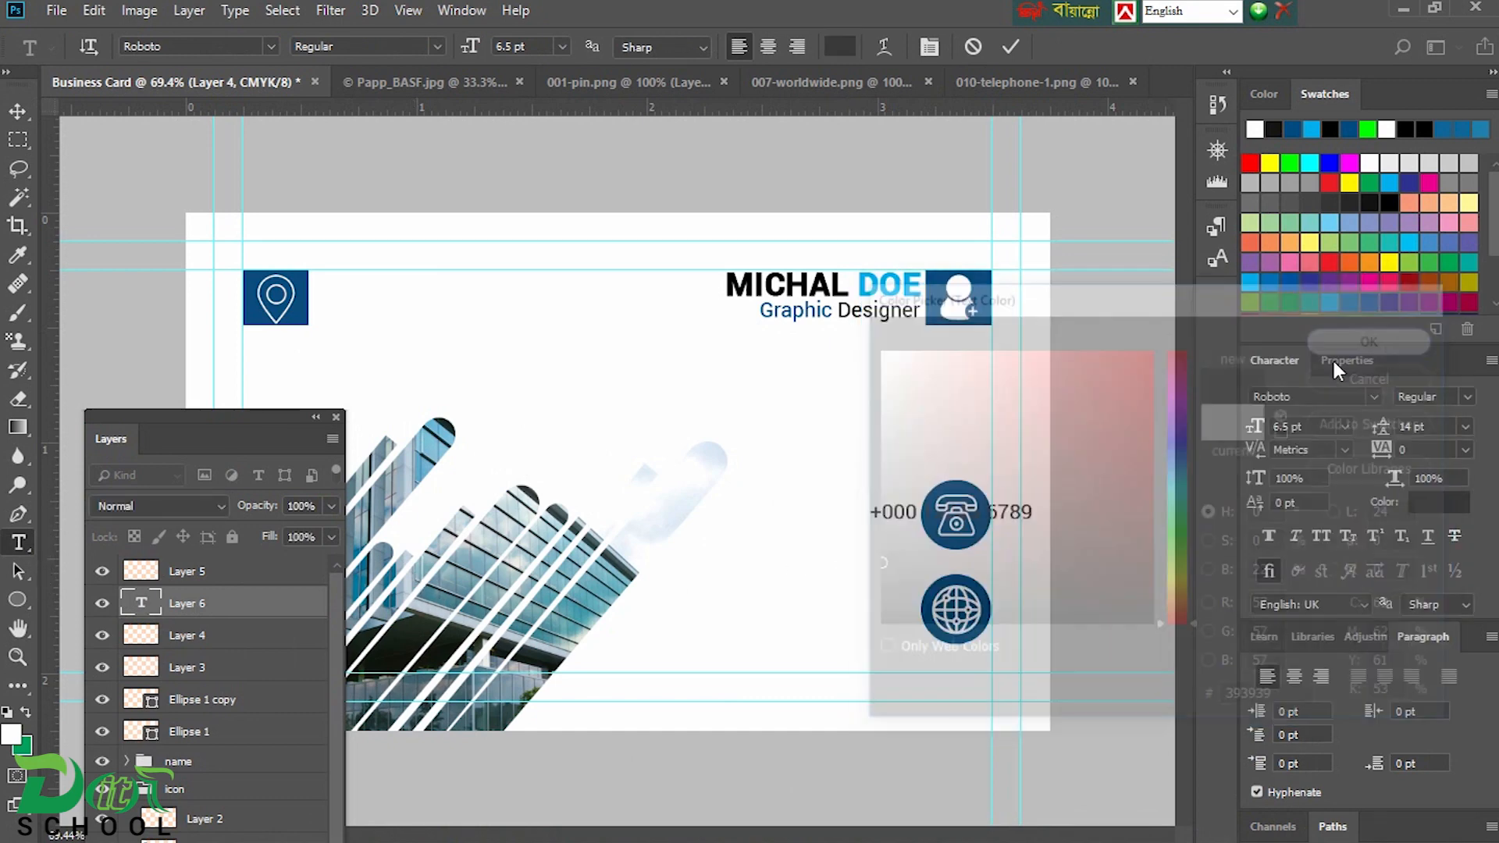
pyautogui.click(17, 112)
pyautogui.moveTo(887, 519); pyautogui.dragTo(777, 511)
# - Repeat the phone number as a second line in the same text layer
pyautogui.doubleClick(142, 603)
pyautogui.hotkey('ctrl', 'c')
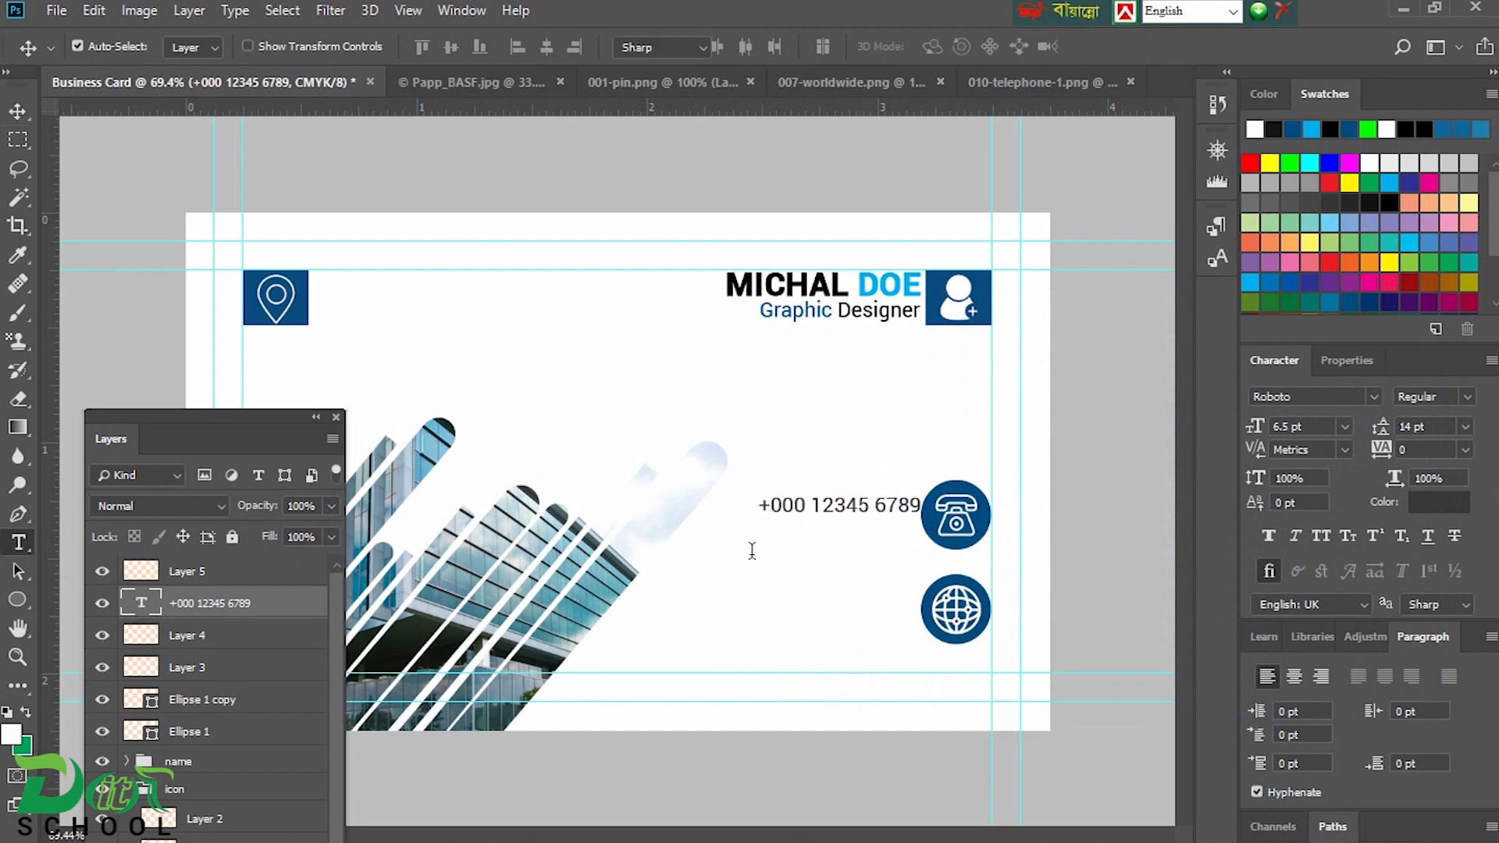
pyautogui.click(920, 504)
pyautogui.press('Return')
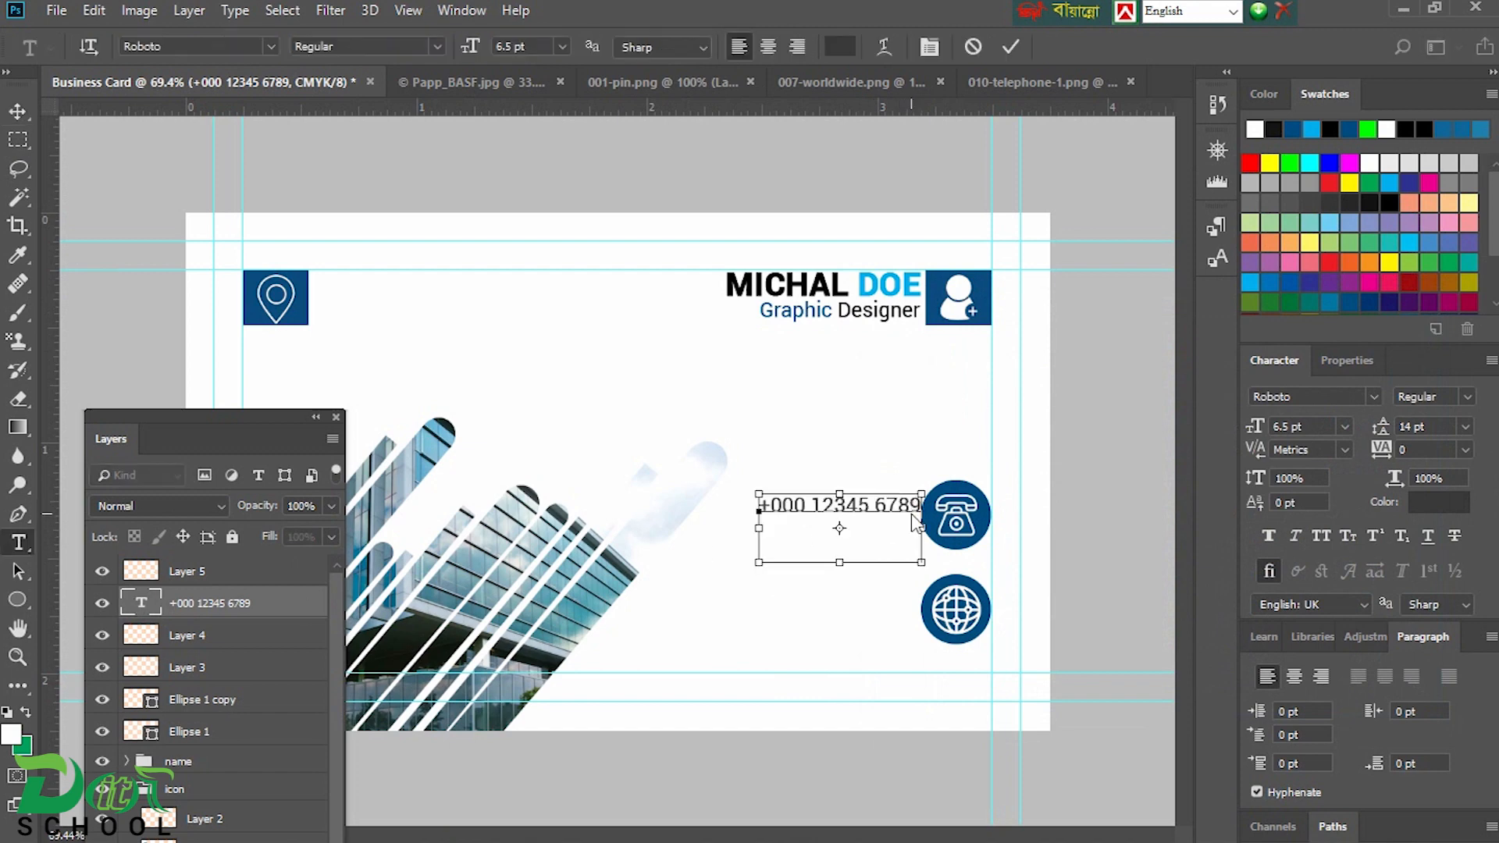
pyautogui.hotkey('ctrl', 'v')
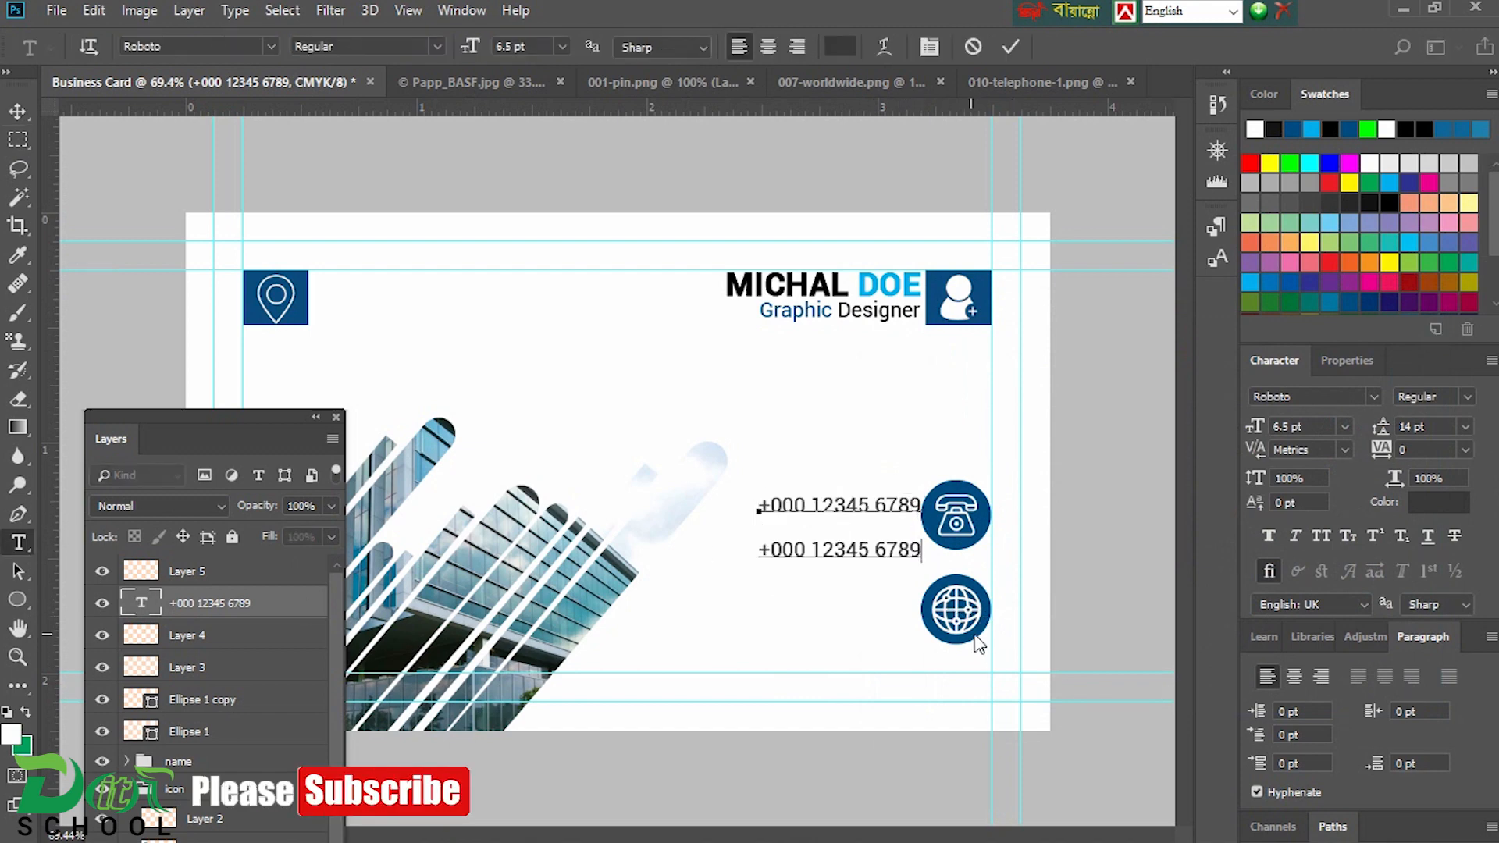
# - Set the phone text to 6 pt with 7 pt leading and nudge it toward the telephone icon
pyautogui.click(17, 112)
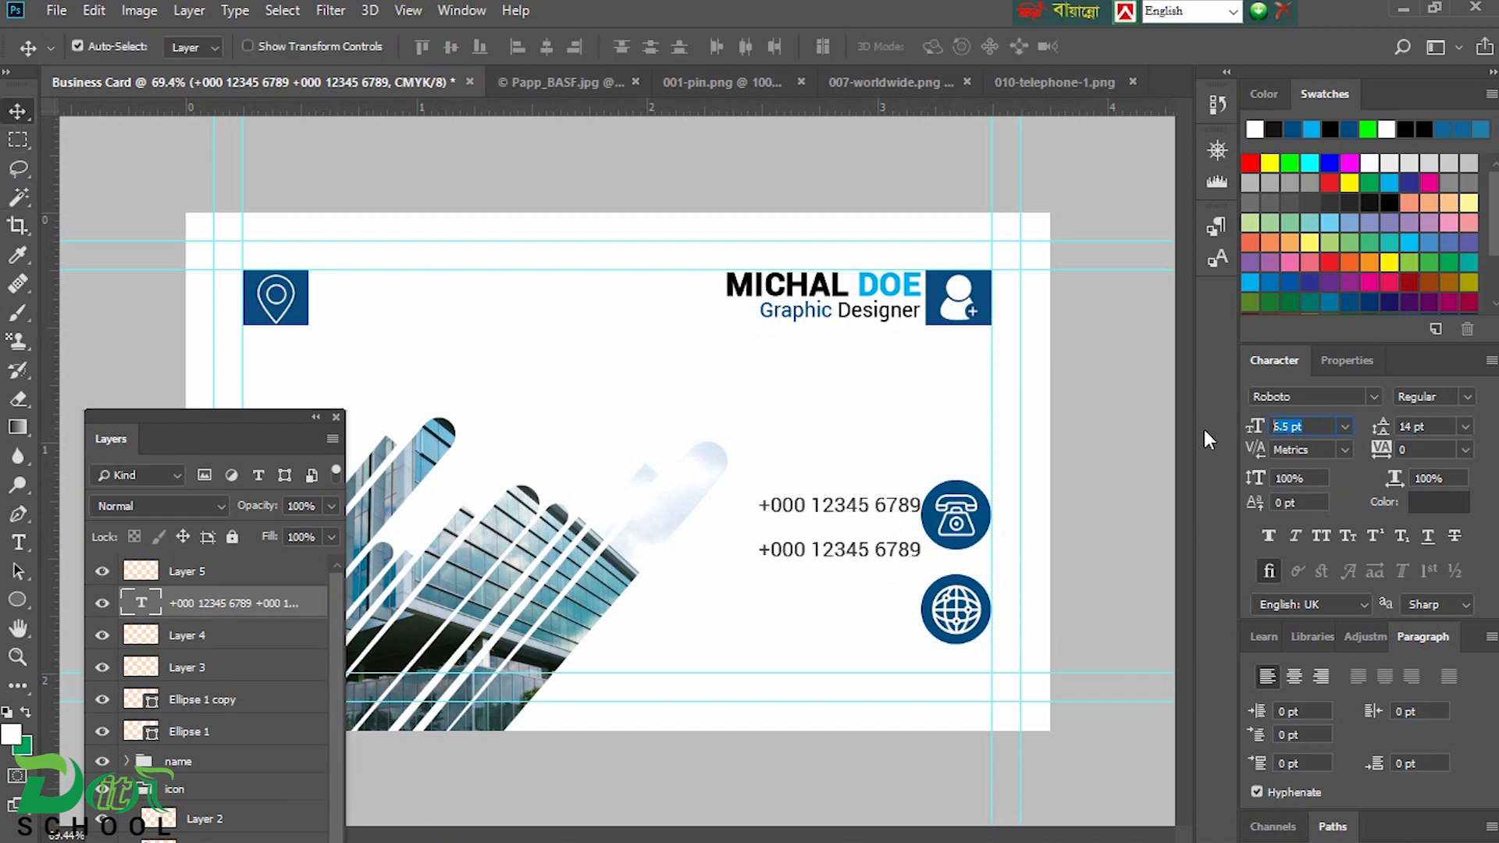
pyautogui.write('8')
pyautogui.press('Return')
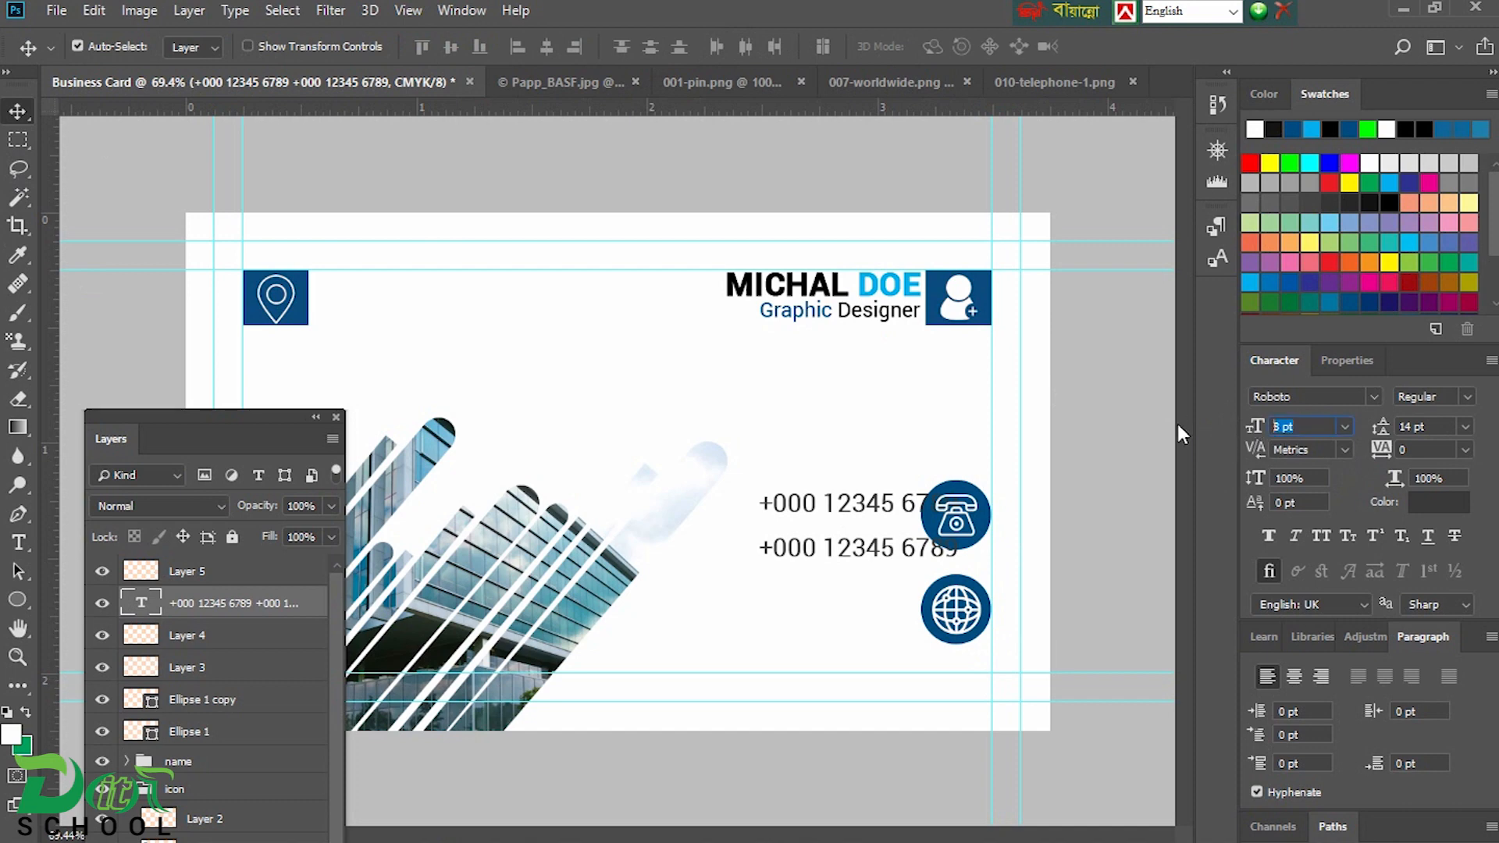
pyautogui.press('Return')
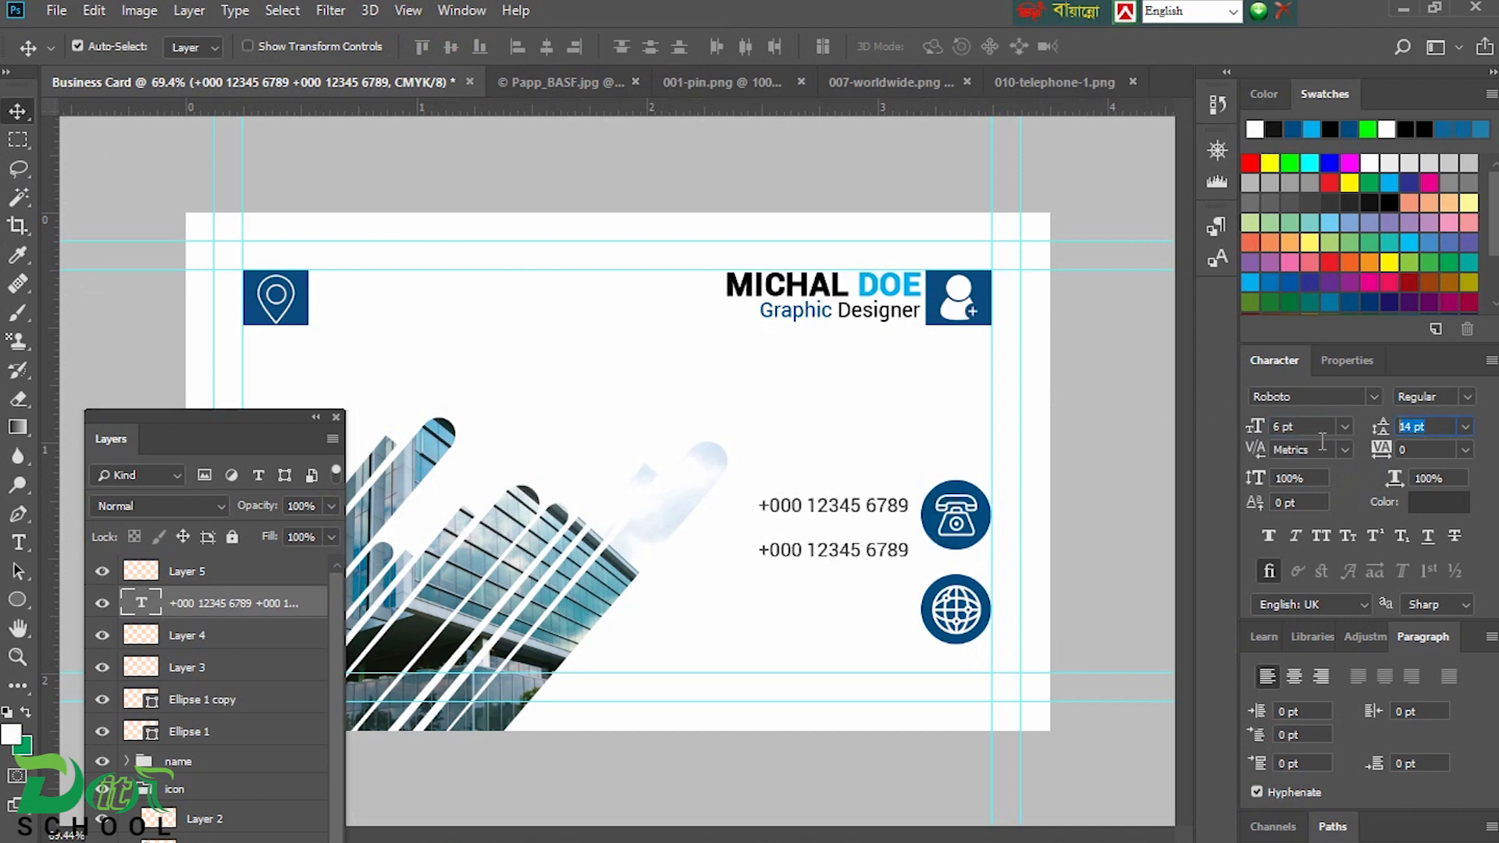
pyautogui.write('8')
pyautogui.press('Return')
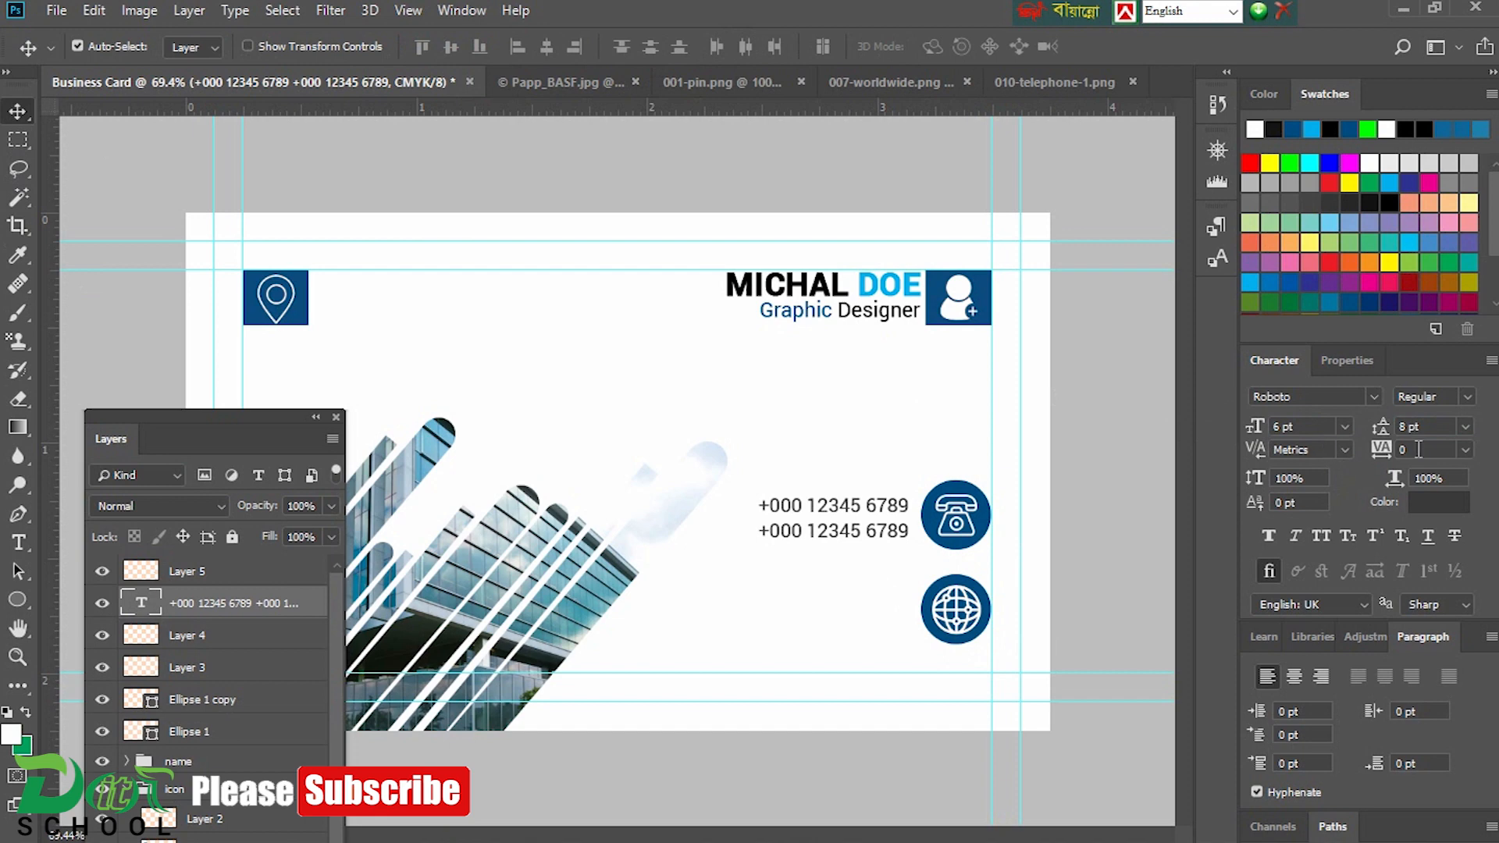
pyautogui.write('7')
pyautogui.press('Return')
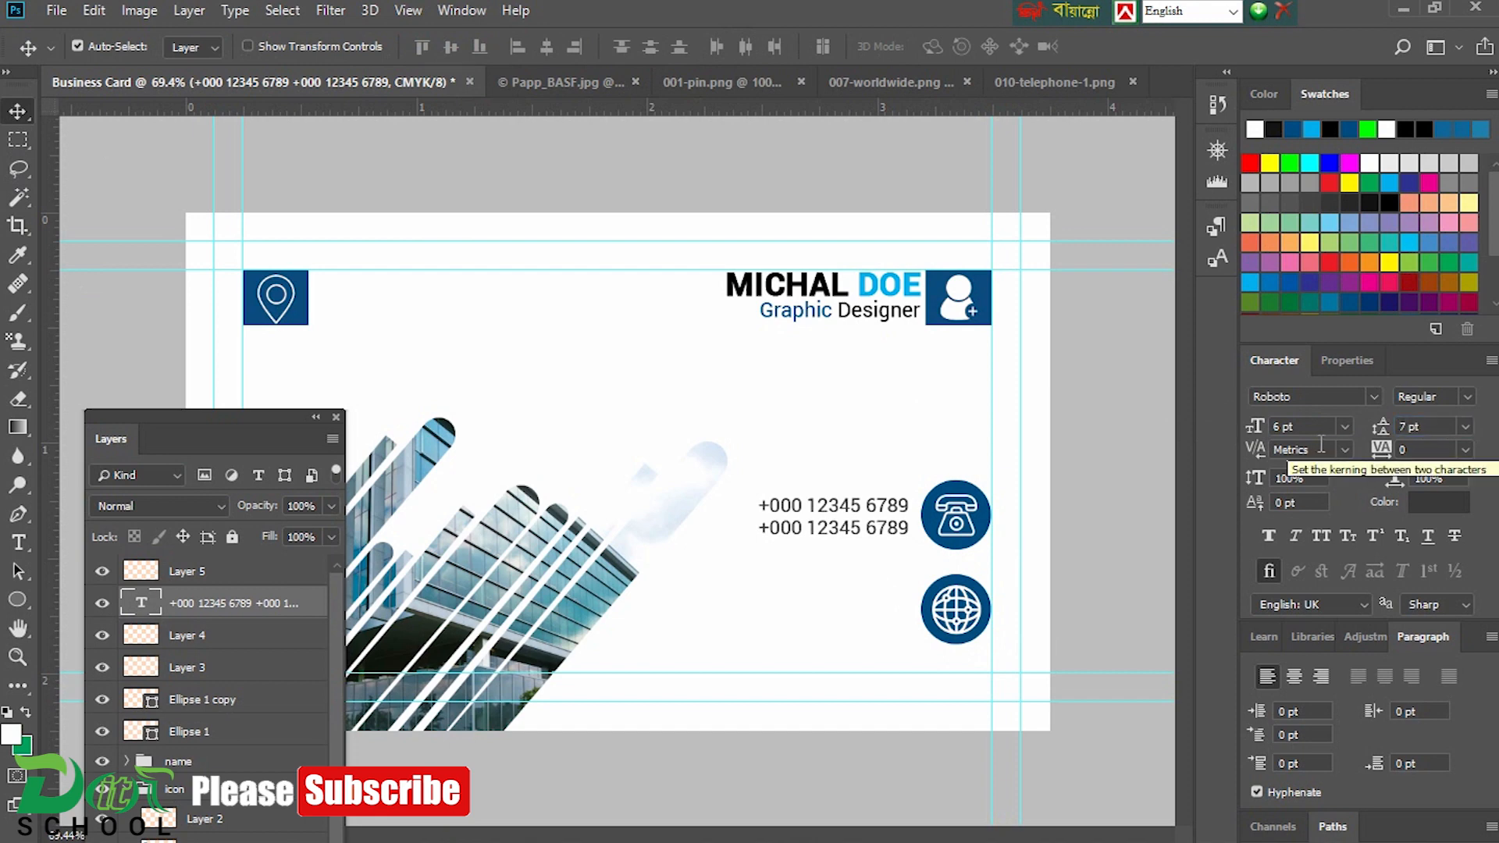
pyautogui.moveTo(883, 512); pyautogui.dragTo(886, 514)
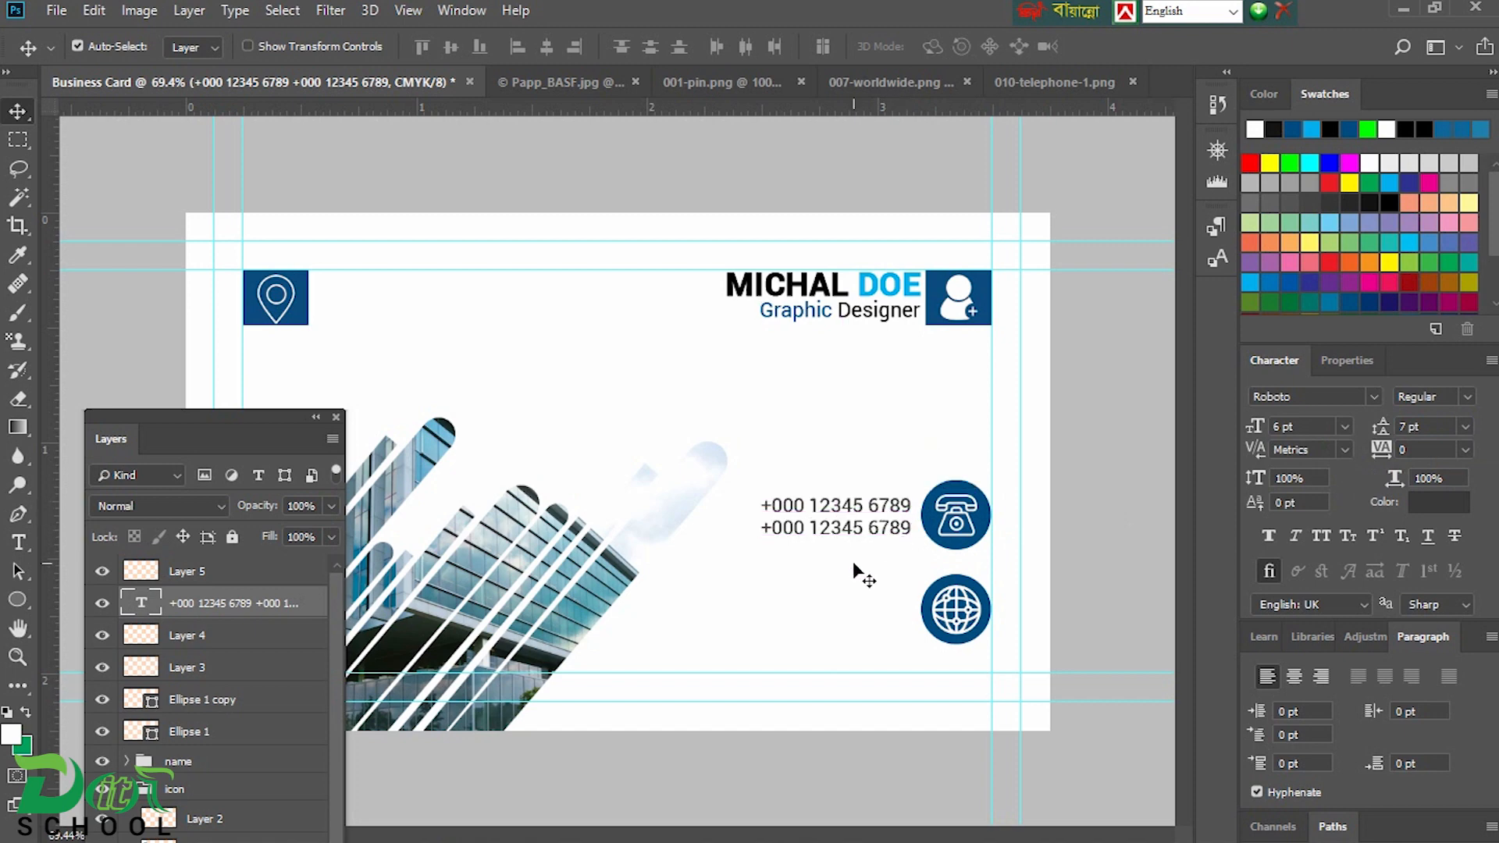
# - Duplicate the phone text beside the globe icon and replace the copy's content with yourwebsitename.com from tutorial.txt in Notepad
pyautogui.moveTo(853, 616); pyautogui.dragTo(841, 634)
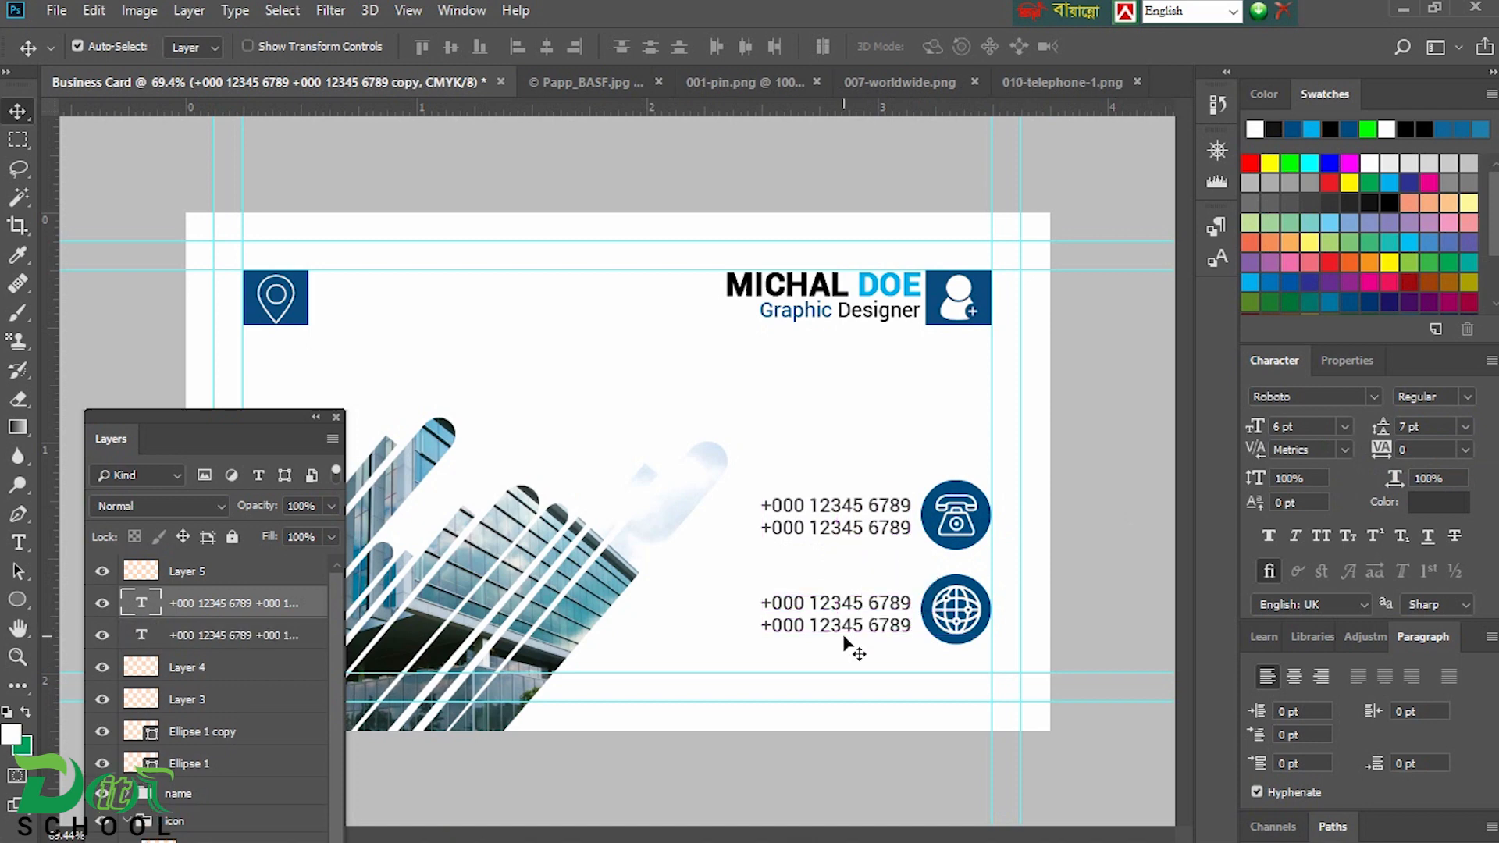
pyautogui.click(998, 829)
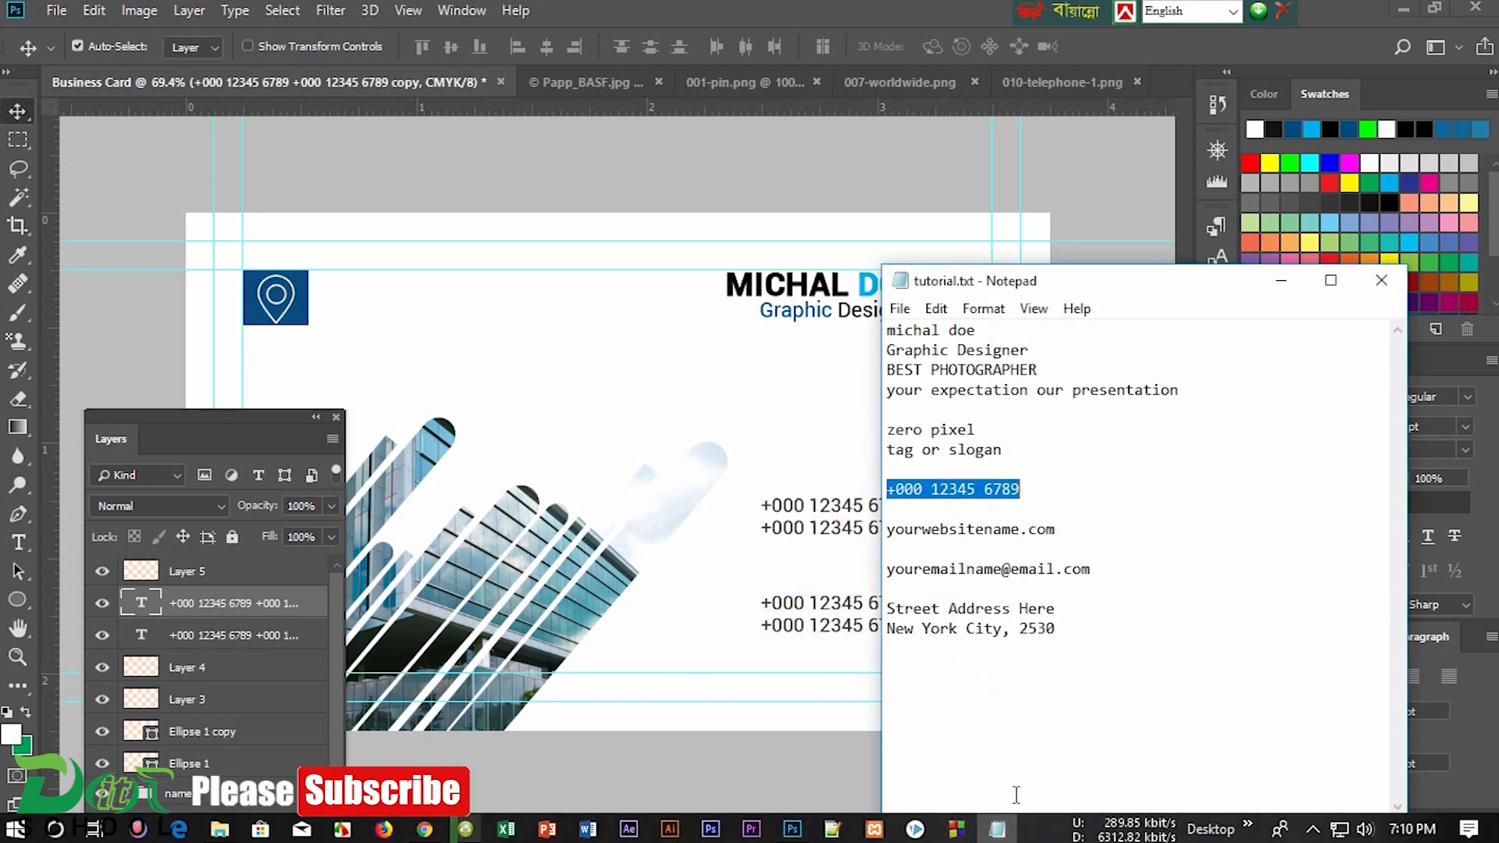
pyautogui.moveTo(1075, 534); pyautogui.dragTo(781, 539)
pyautogui.hotkey('ctrl', 'c')
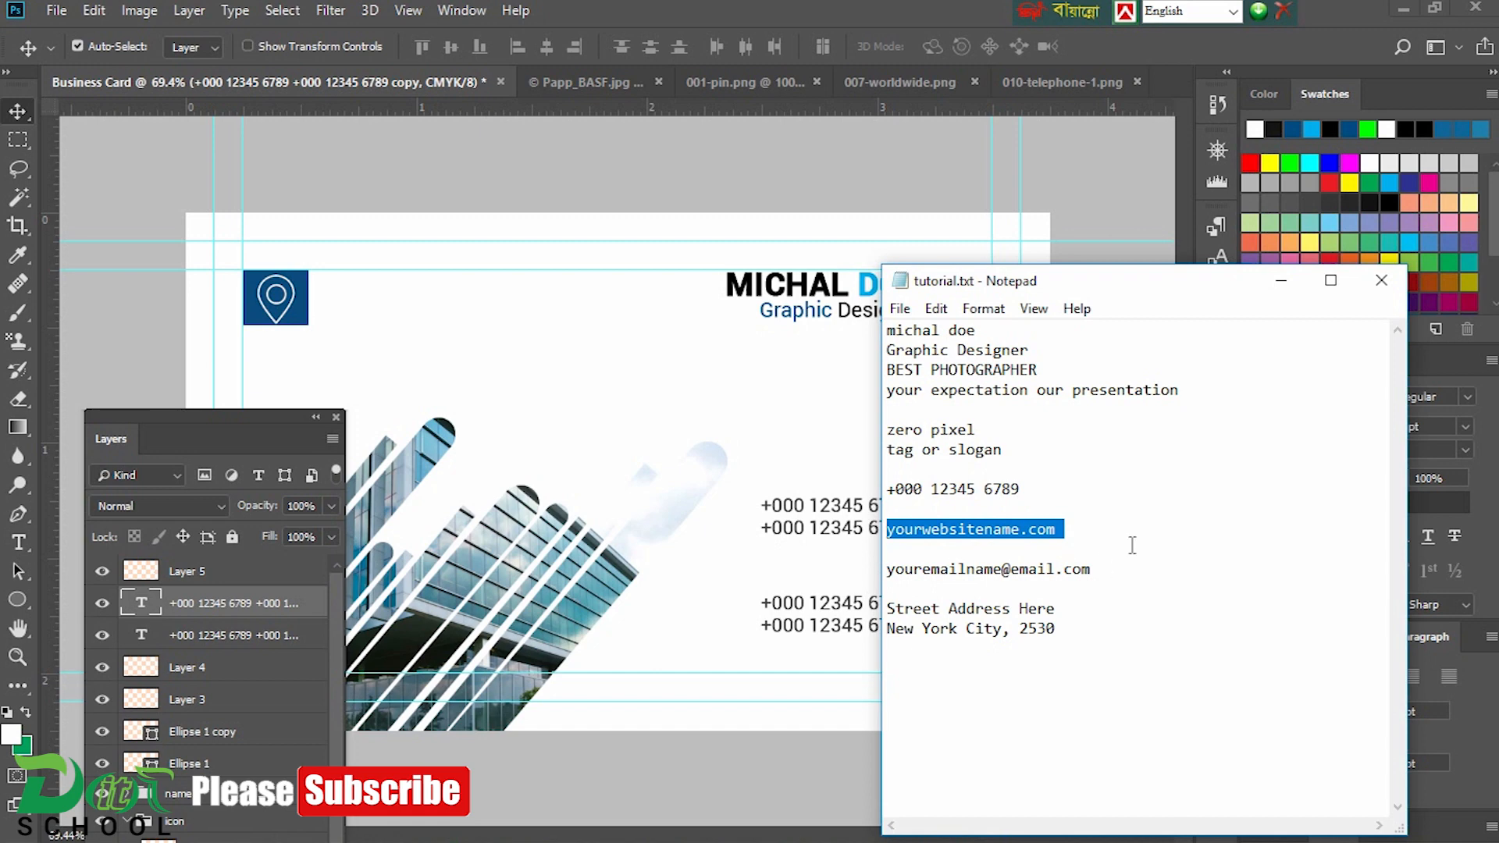
pyautogui.hotkey('alt', 'Tab')
pyautogui.doubleClick(148, 605)
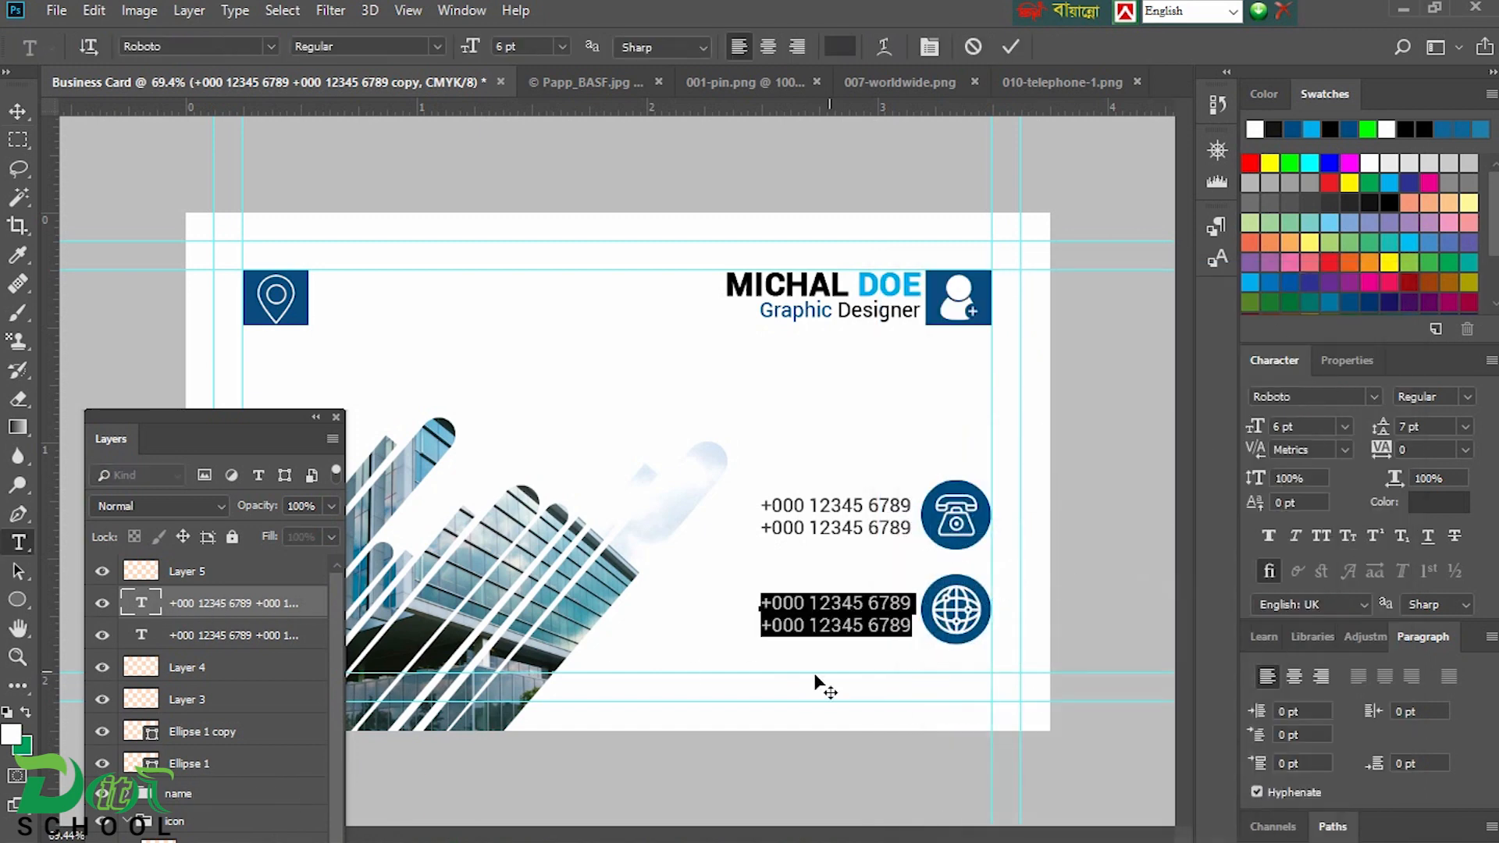
pyautogui.hotkey('ctrl', 'v')
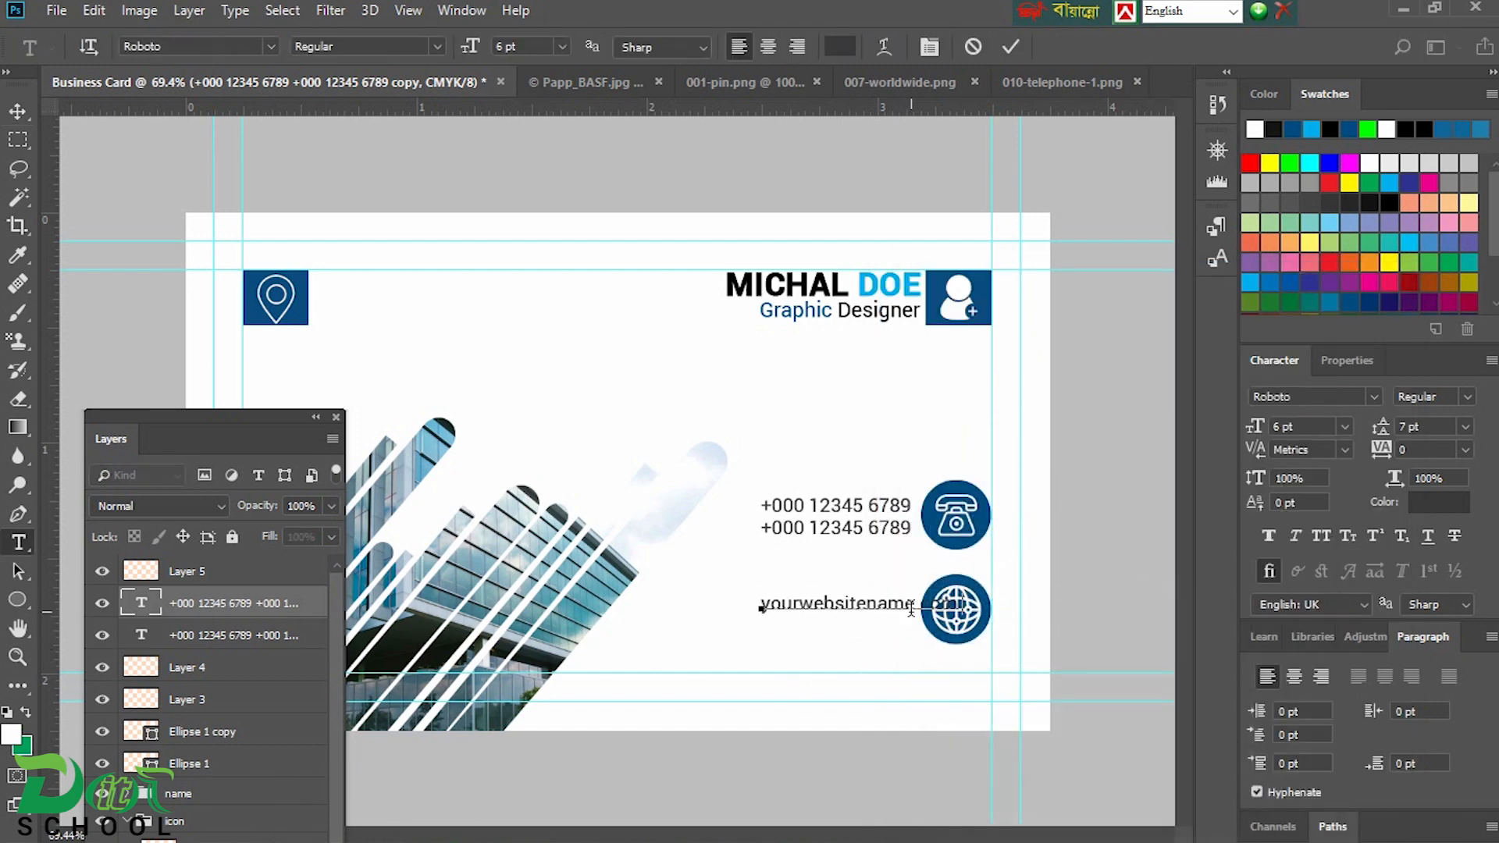
# - Add the e-mail address from tutorial.txt in Notepad as a second line below the website name
pyautogui.press('Return')
pyautogui.click(1000, 827)
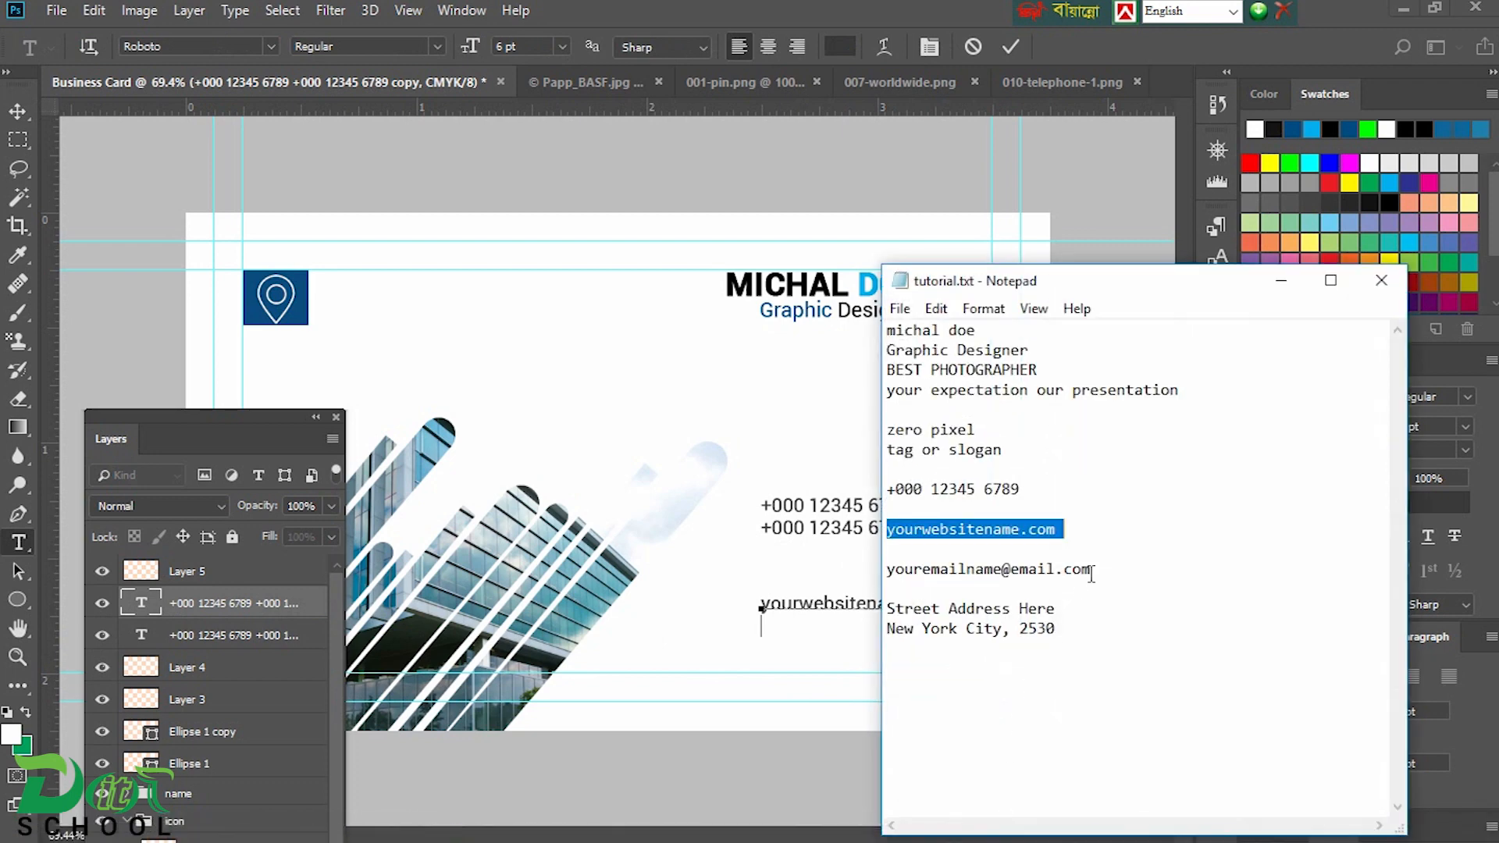
pyautogui.moveTo(1092, 570); pyautogui.dragTo(850, 571)
pyautogui.hotkey('ctrl', 'c')
pyautogui.click(1273, 290)
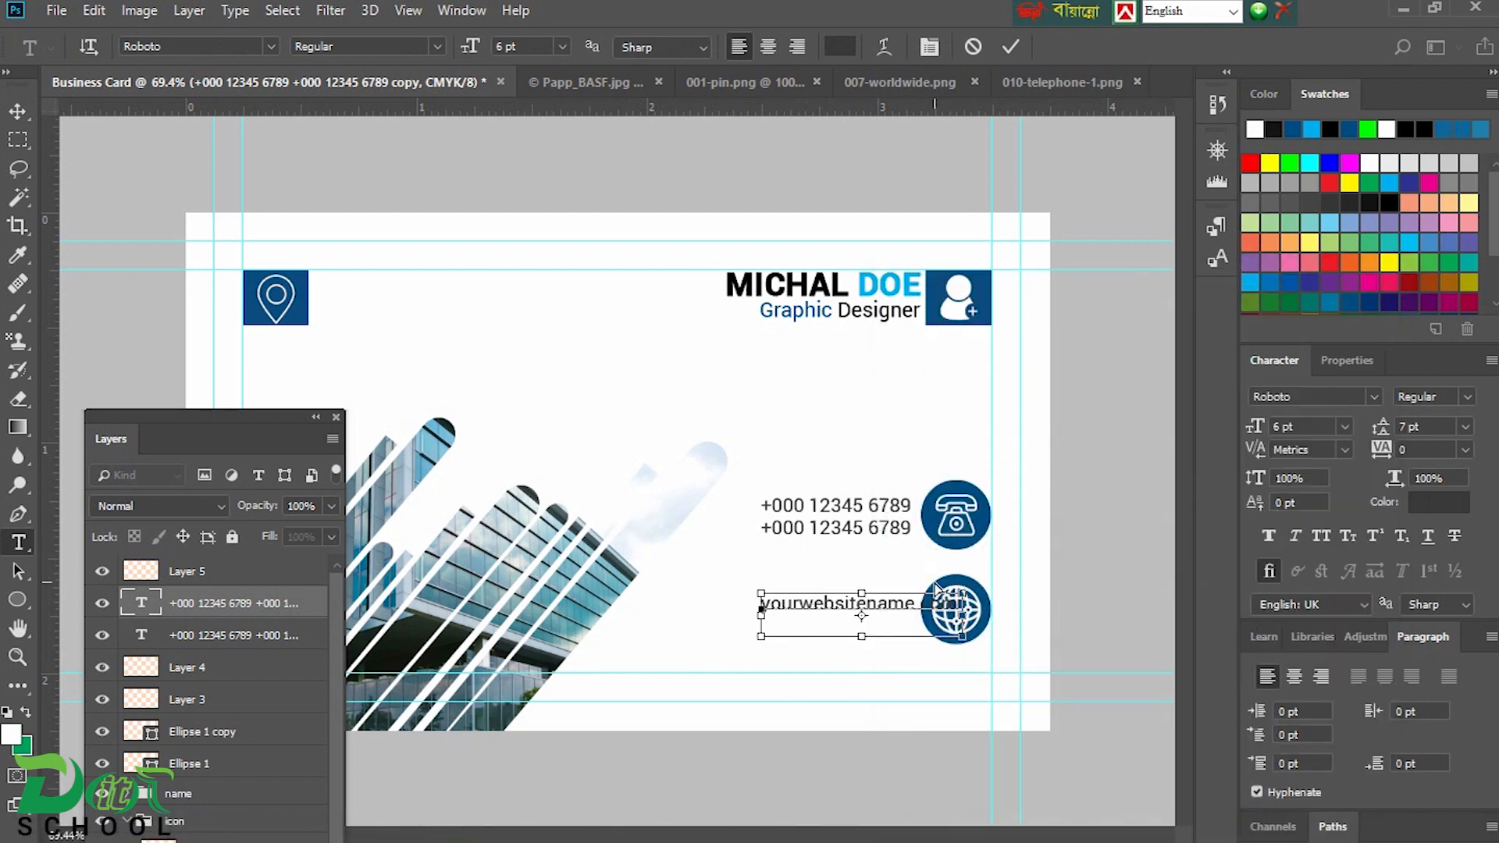
pyautogui.hotkey('ctrl', 'v')
pyautogui.hotkey('ctrl', 'Return')
pyautogui.press('v')
# - Right-align the website and e-mail lines and position them just left of the globe icon
pyautogui.moveTo(863, 601); pyautogui.dragTo(781, 602)
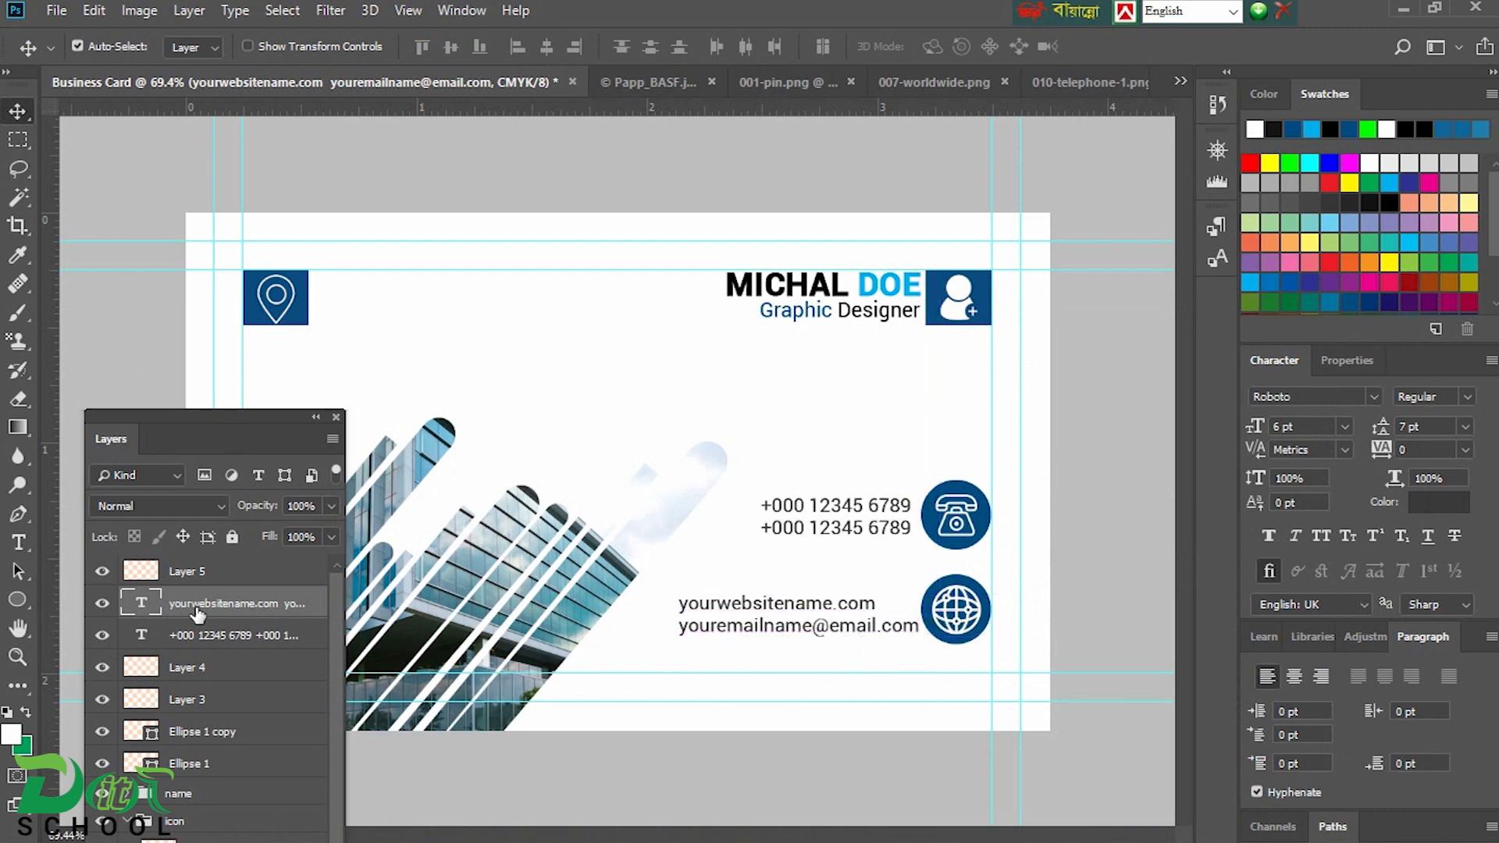
pyautogui.doubleClick(142, 609)
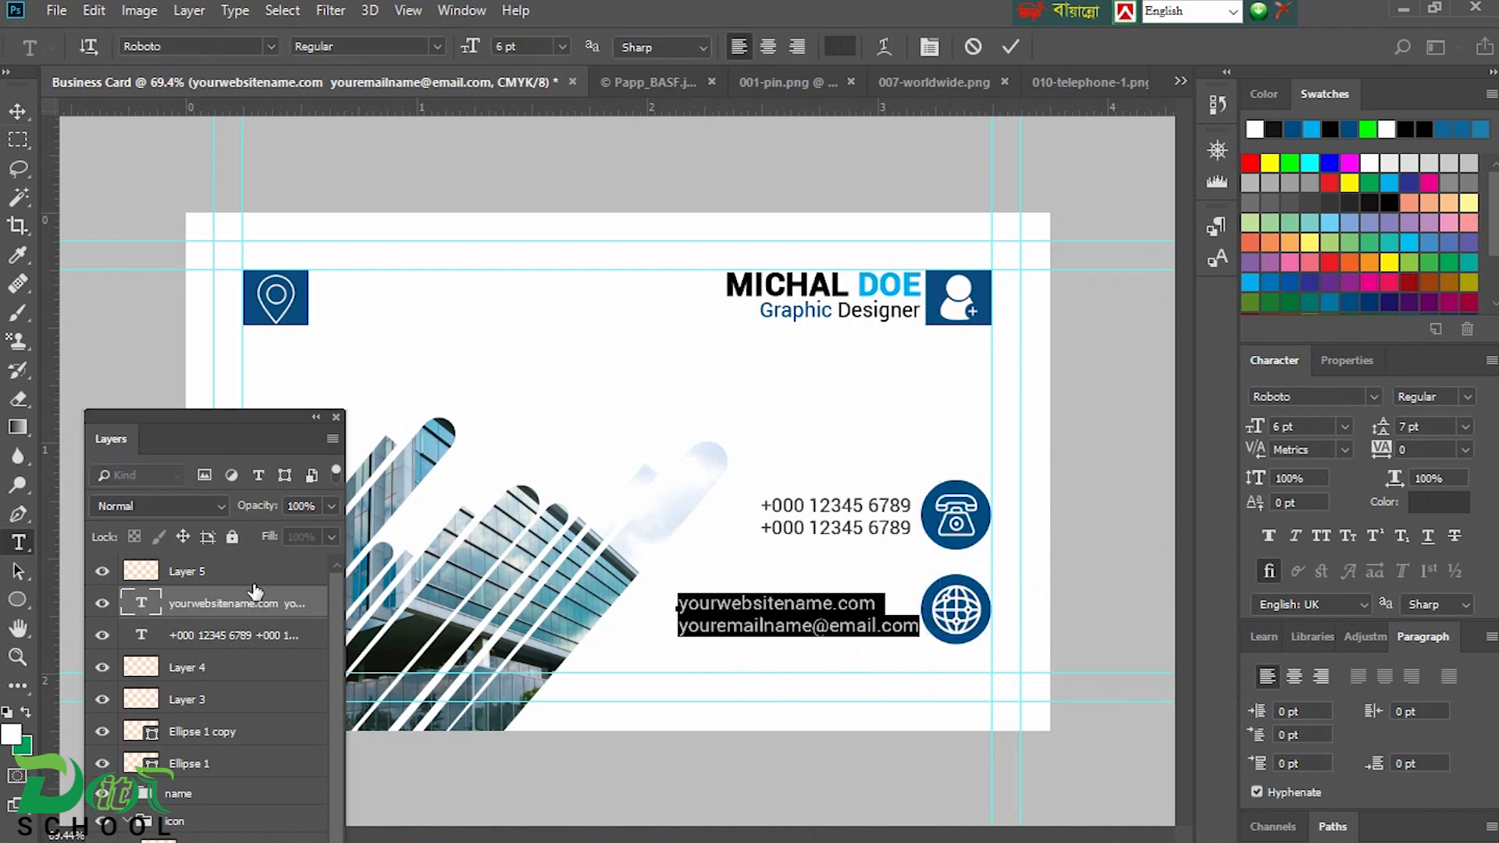
pyautogui.click(797, 47)
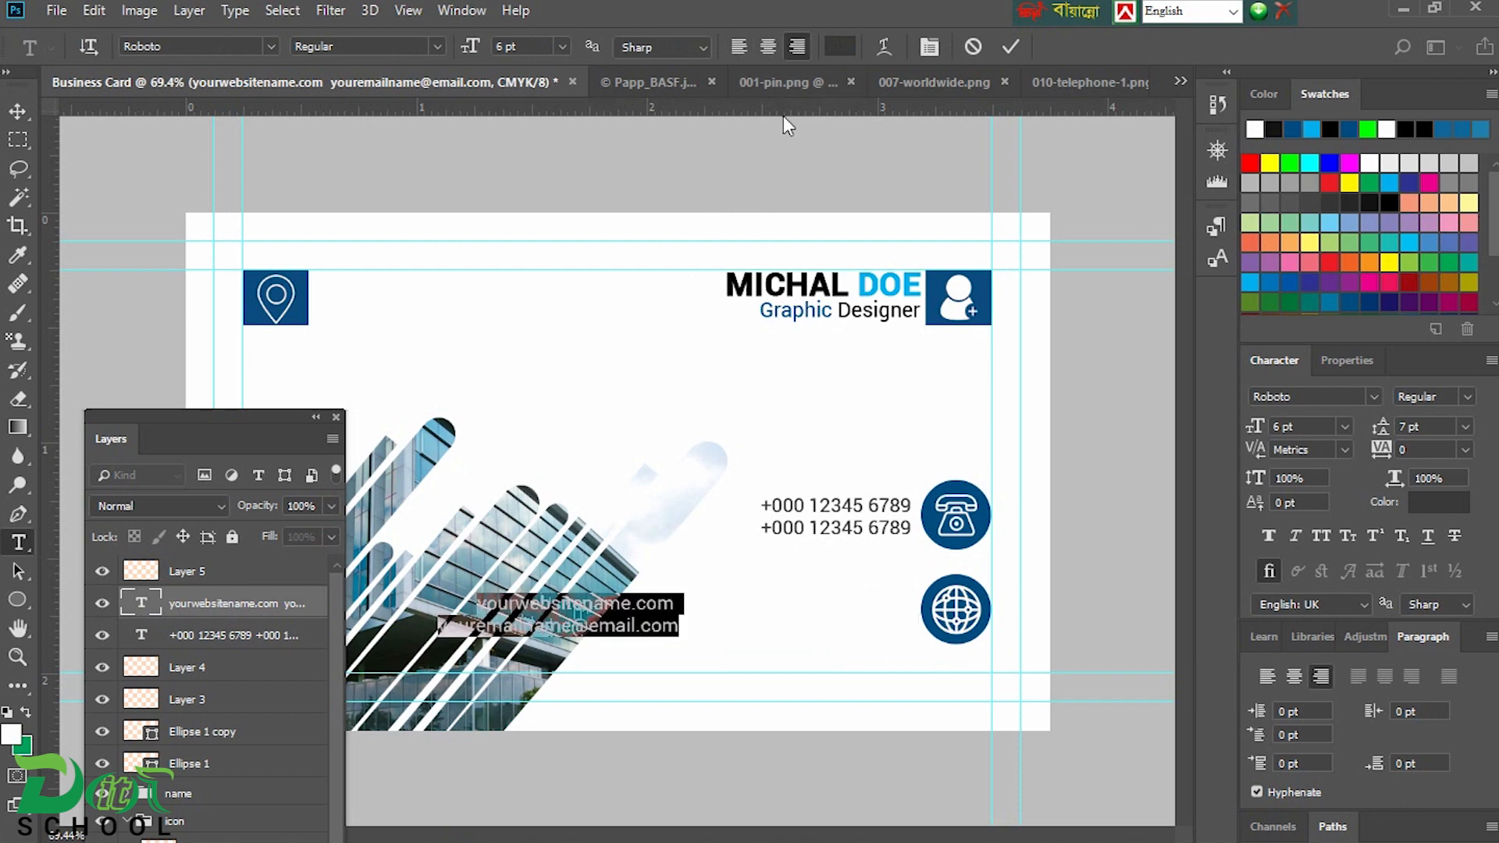
pyautogui.click(22, 116)
pyautogui.moveTo(645, 616); pyautogui.dragTo(877, 613)
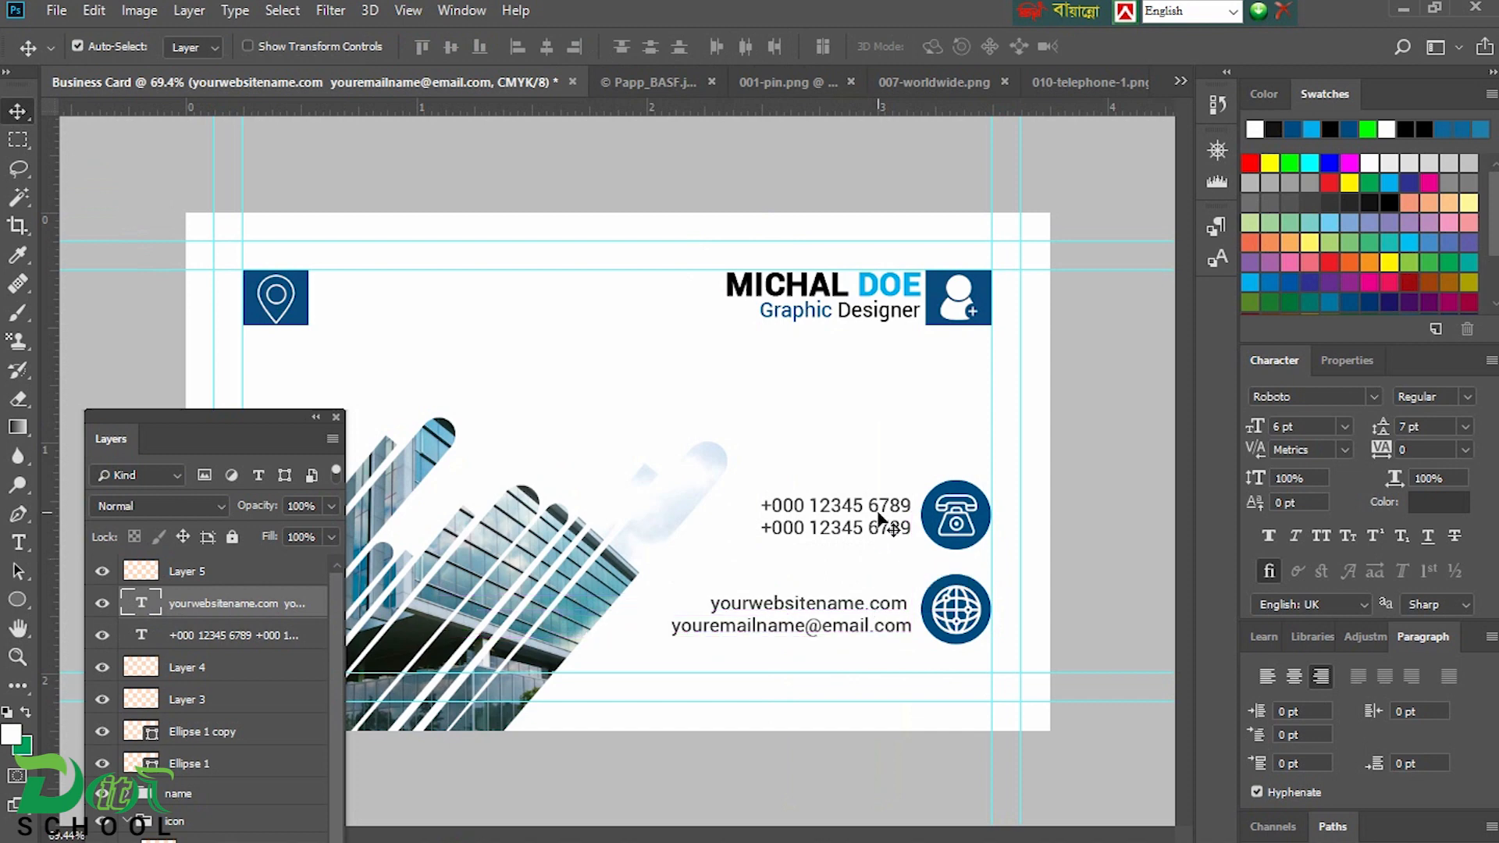
# - Align the right edges of the phone text and the website text, then clear the layer selection
pyautogui.keyDown('shift'); pyautogui.click(886, 519); pyautogui.keyUp('shift')
pyautogui.click(575, 45)
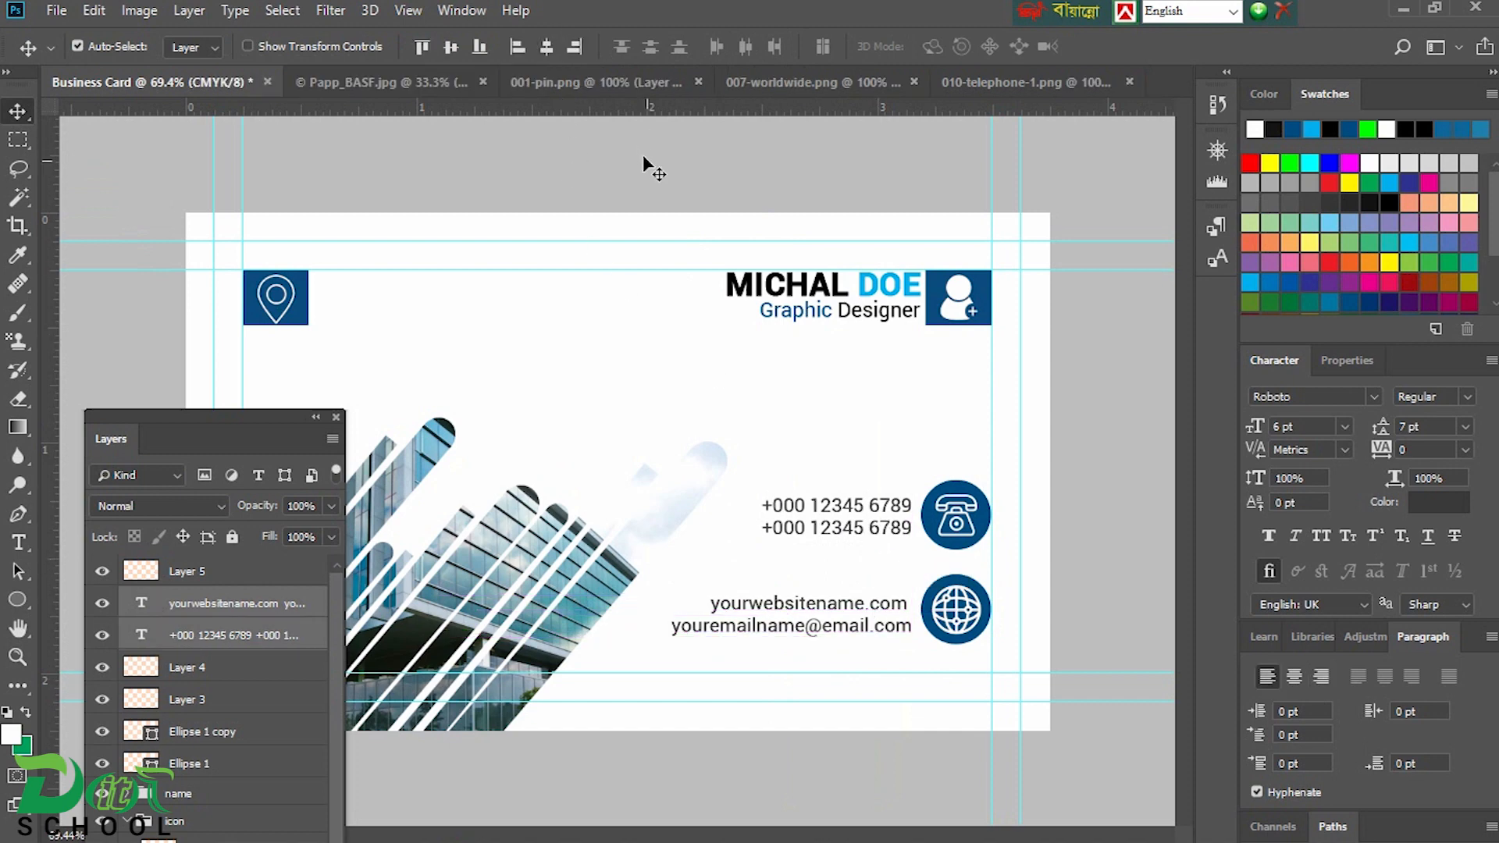
pyautogui.click(1073, 598)
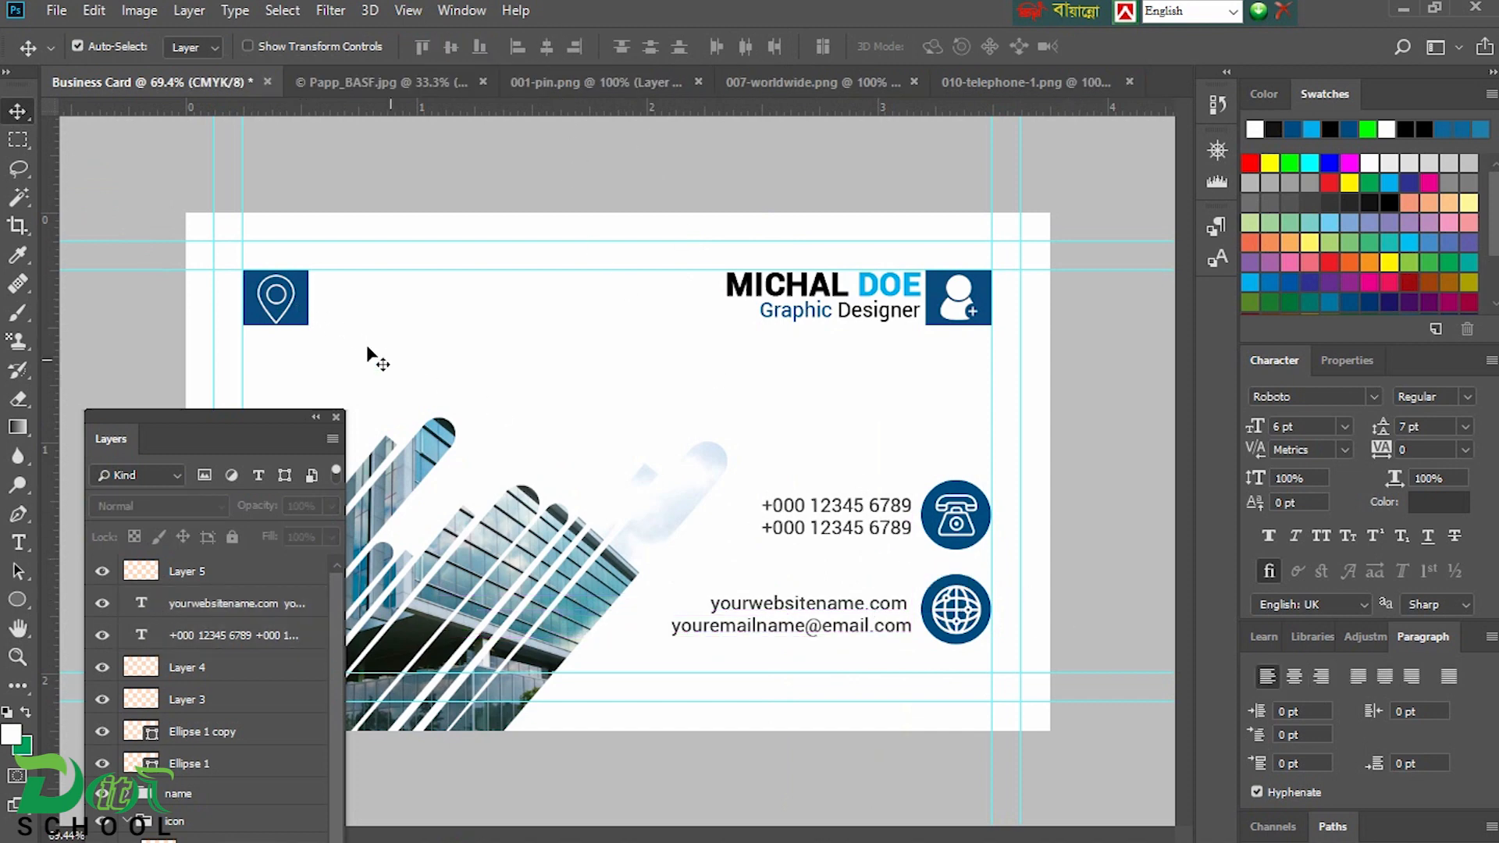
# - Duplicate the phone text beside the location pin icon and replace the copy's content with the two-line street address from tutorial.txt in Notepad
pyautogui.click(897, 520)
pyautogui.moveTo(873, 516); pyautogui.dragTo(426, 294)
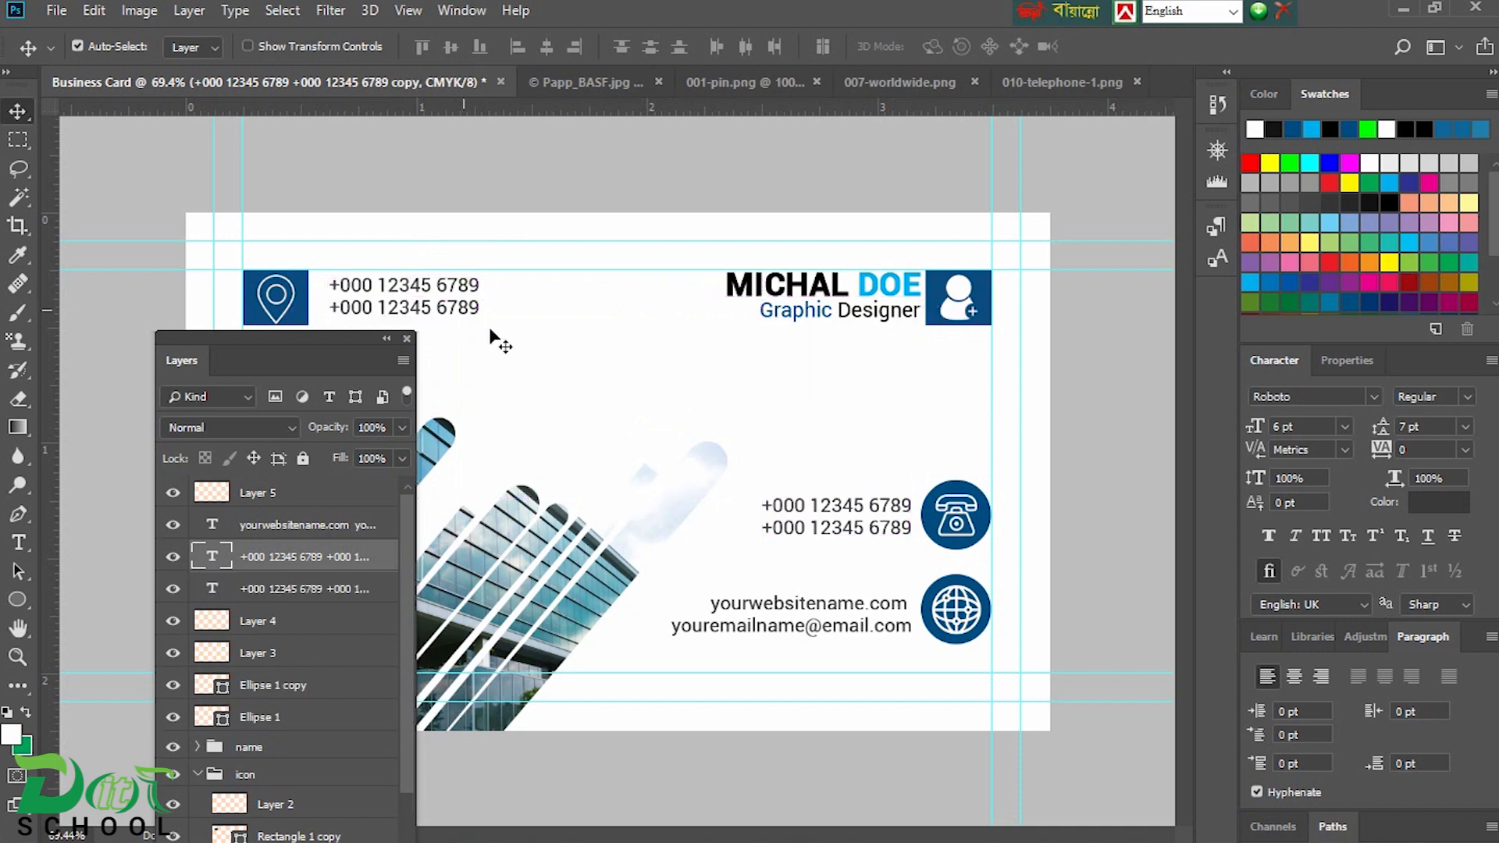
pyautogui.click(997, 835)
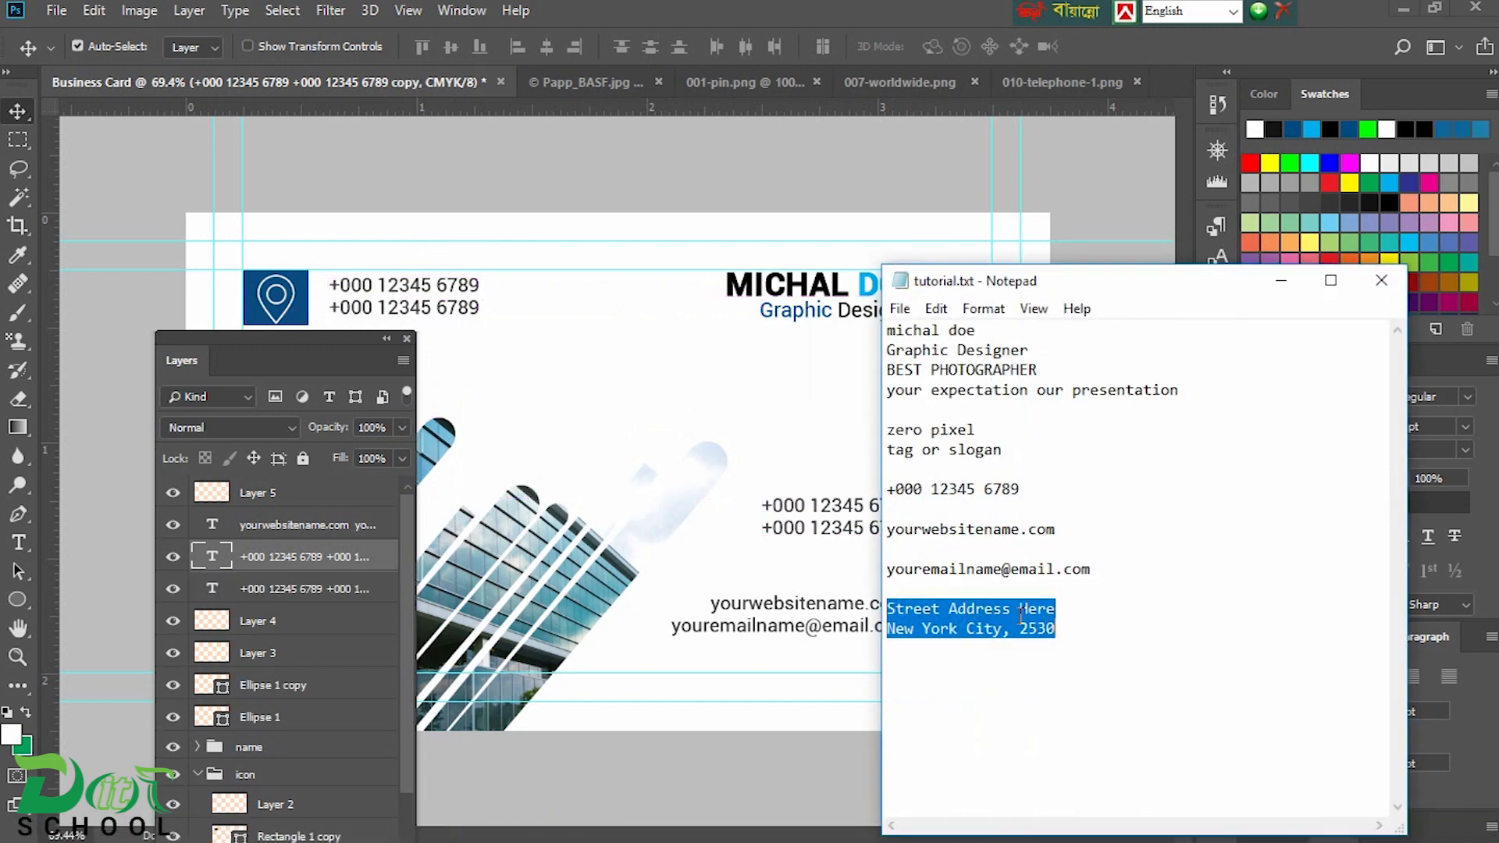
pyautogui.doubleClick(218, 551)
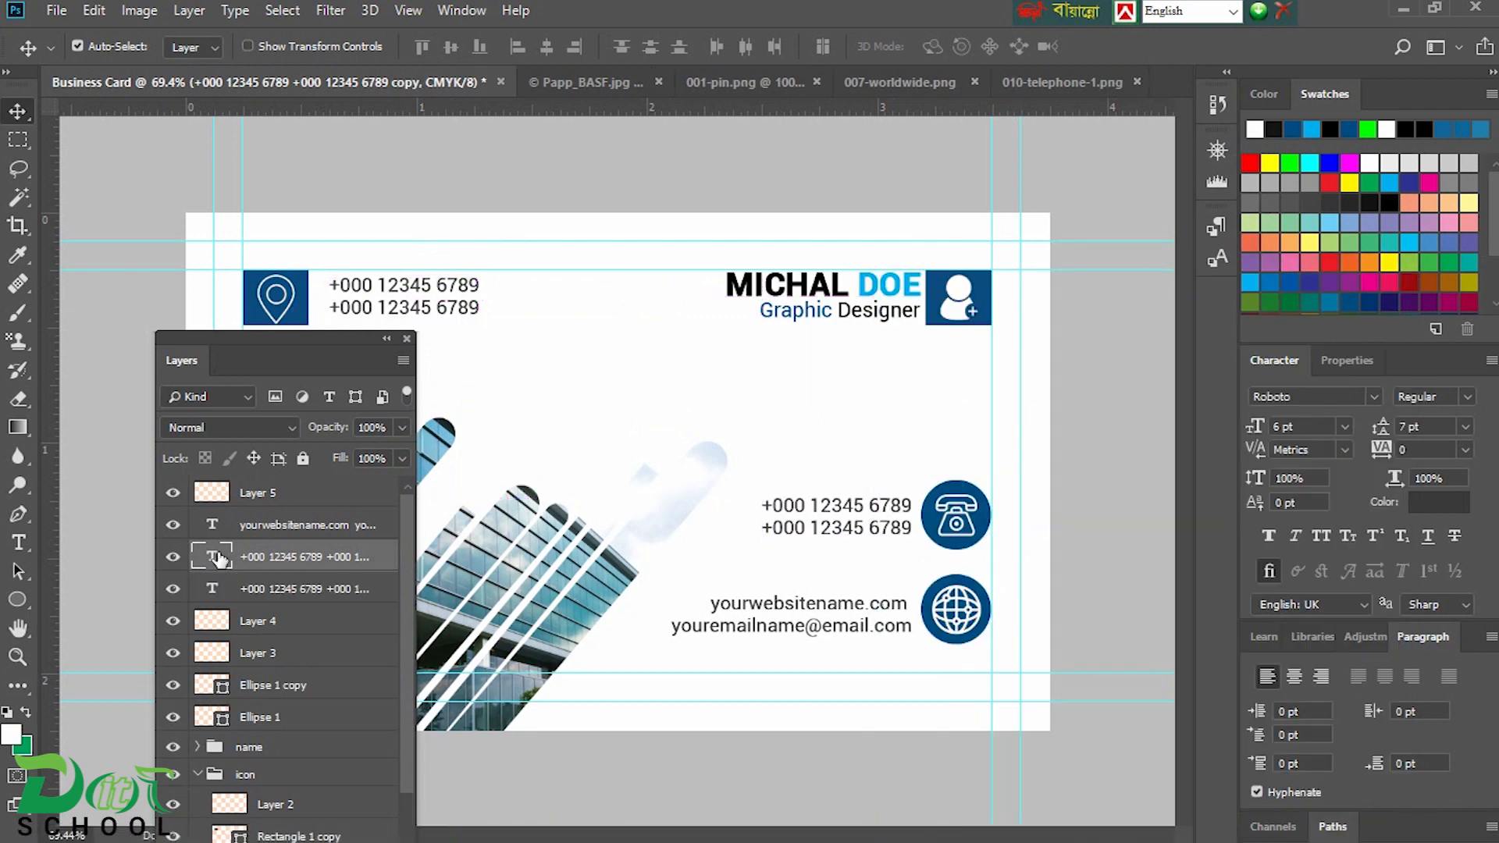
pyautogui.write('Street Address Here New York City, 2530')
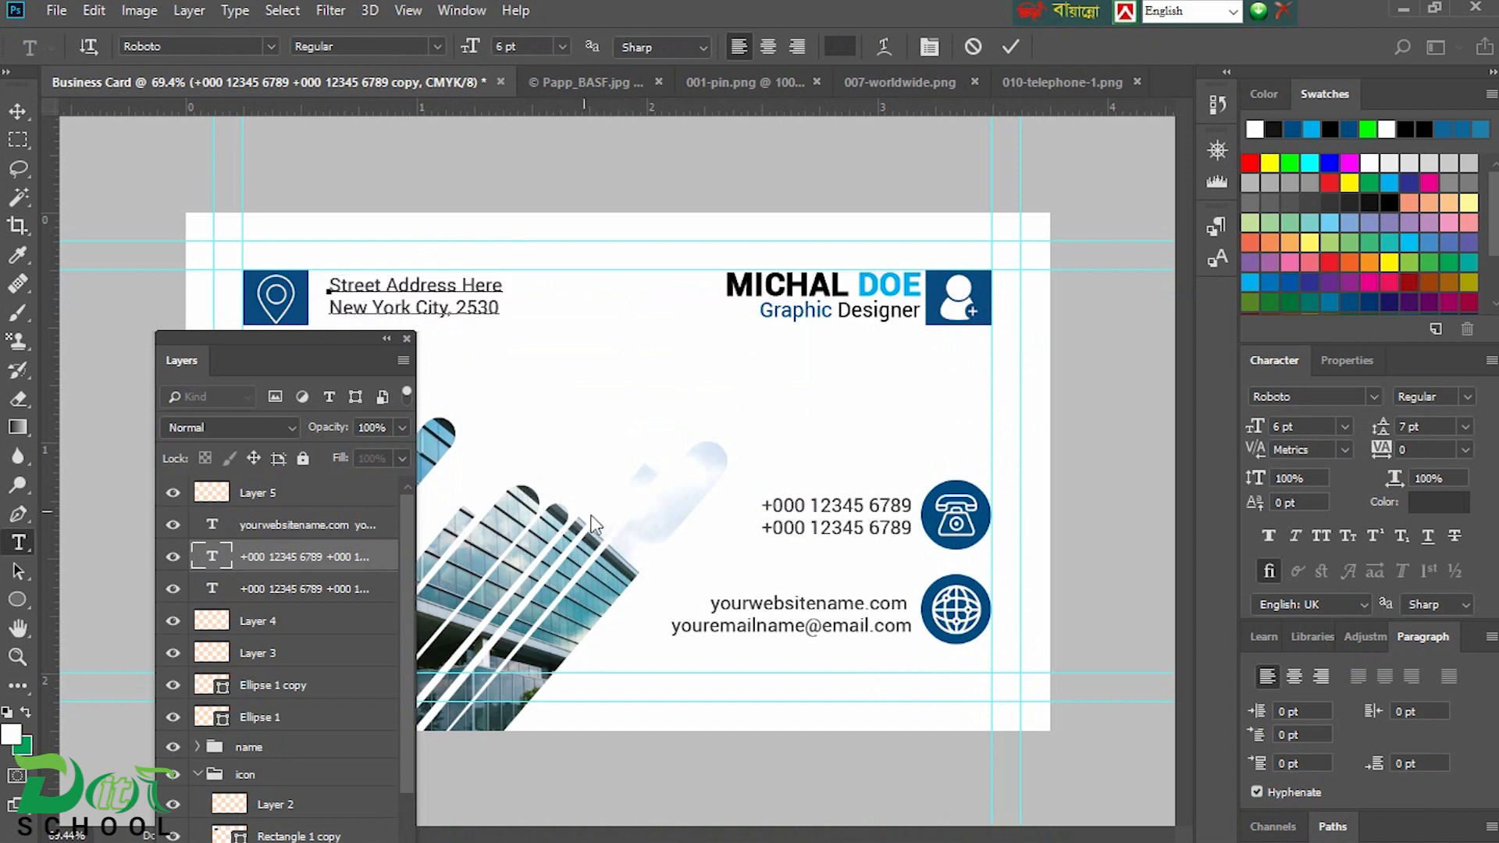
pyautogui.click(17, 113)
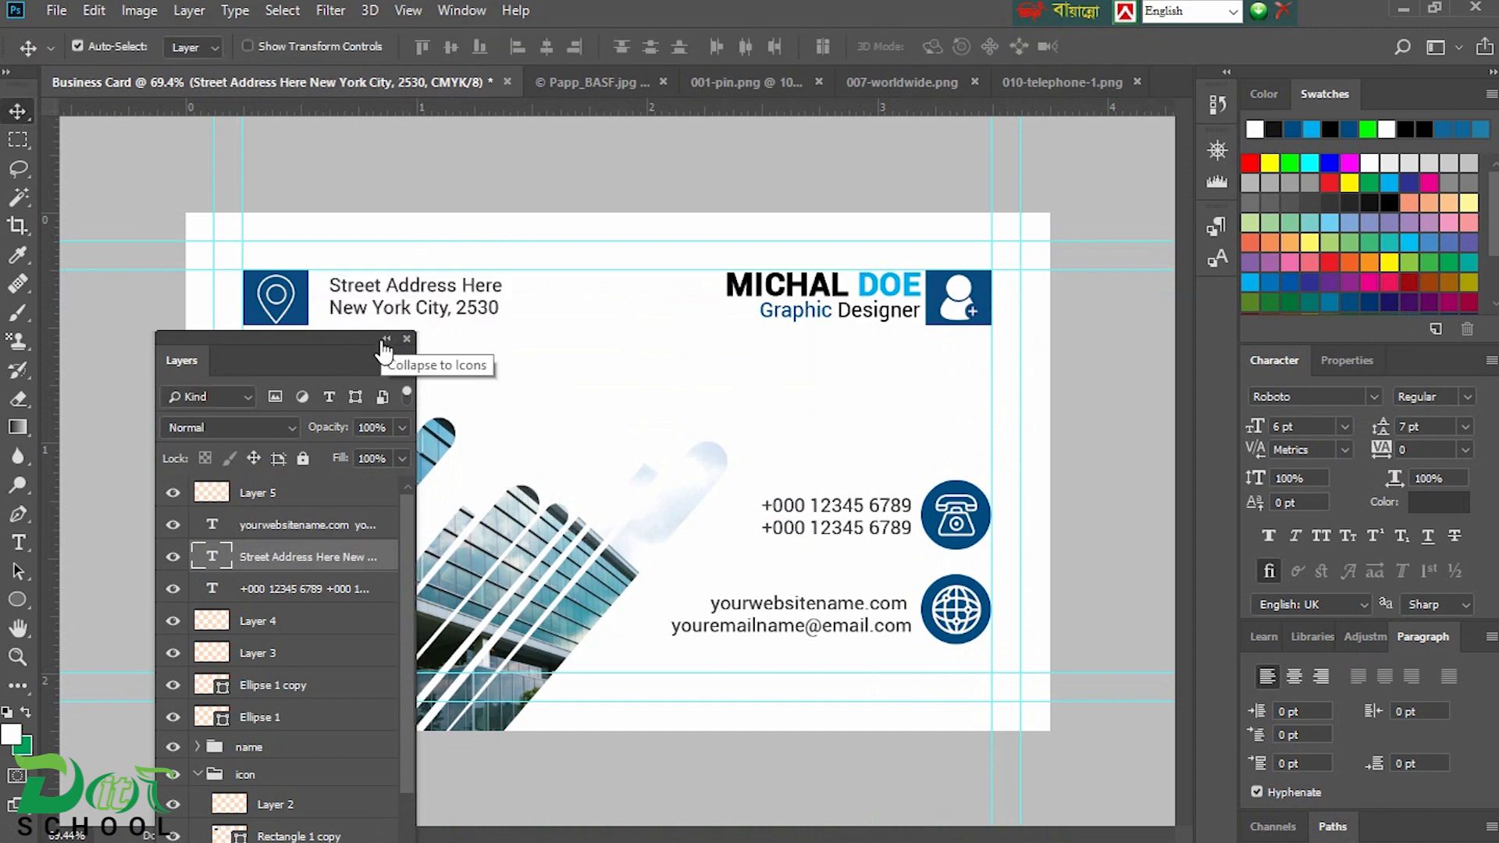
# - Hide the floating Layers window and clear the layer selection to leave the whole card in view
pyautogui.click(385, 341)
pyautogui.click(305, 314)
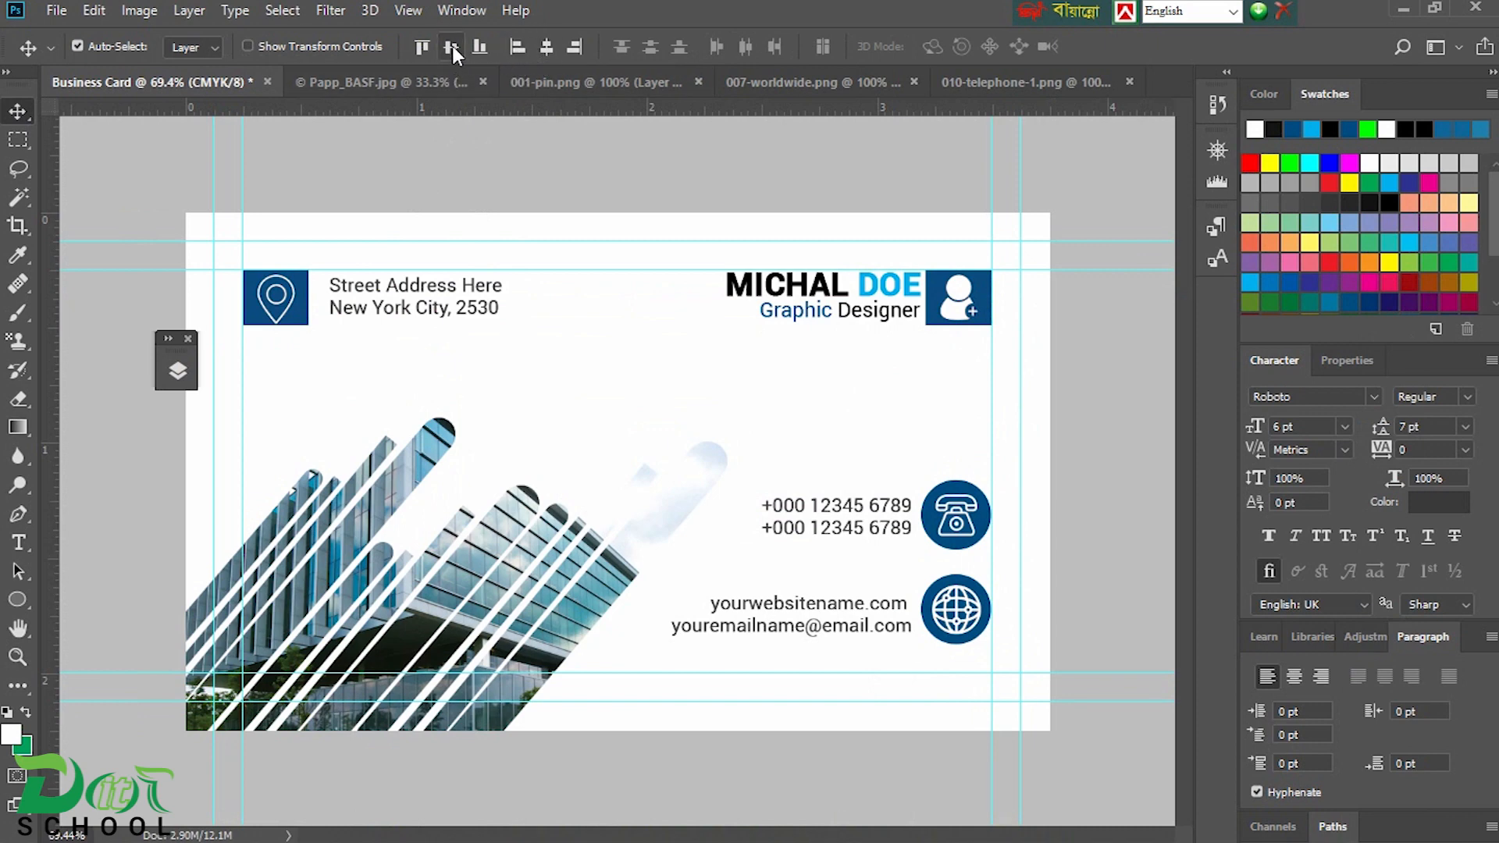
pyautogui.click(189, 339)
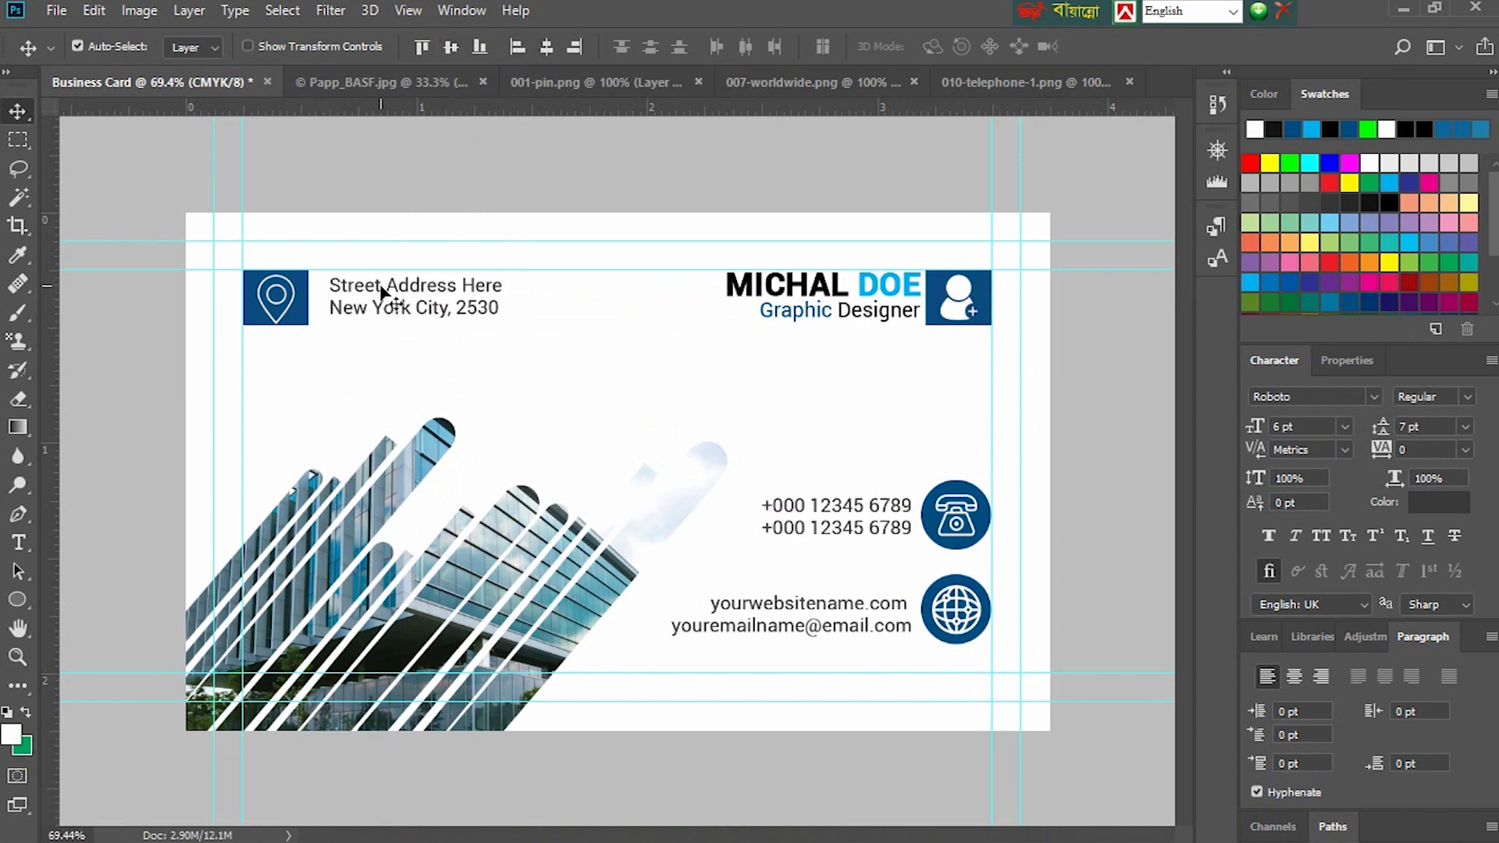
pyautogui.click(336, 282)
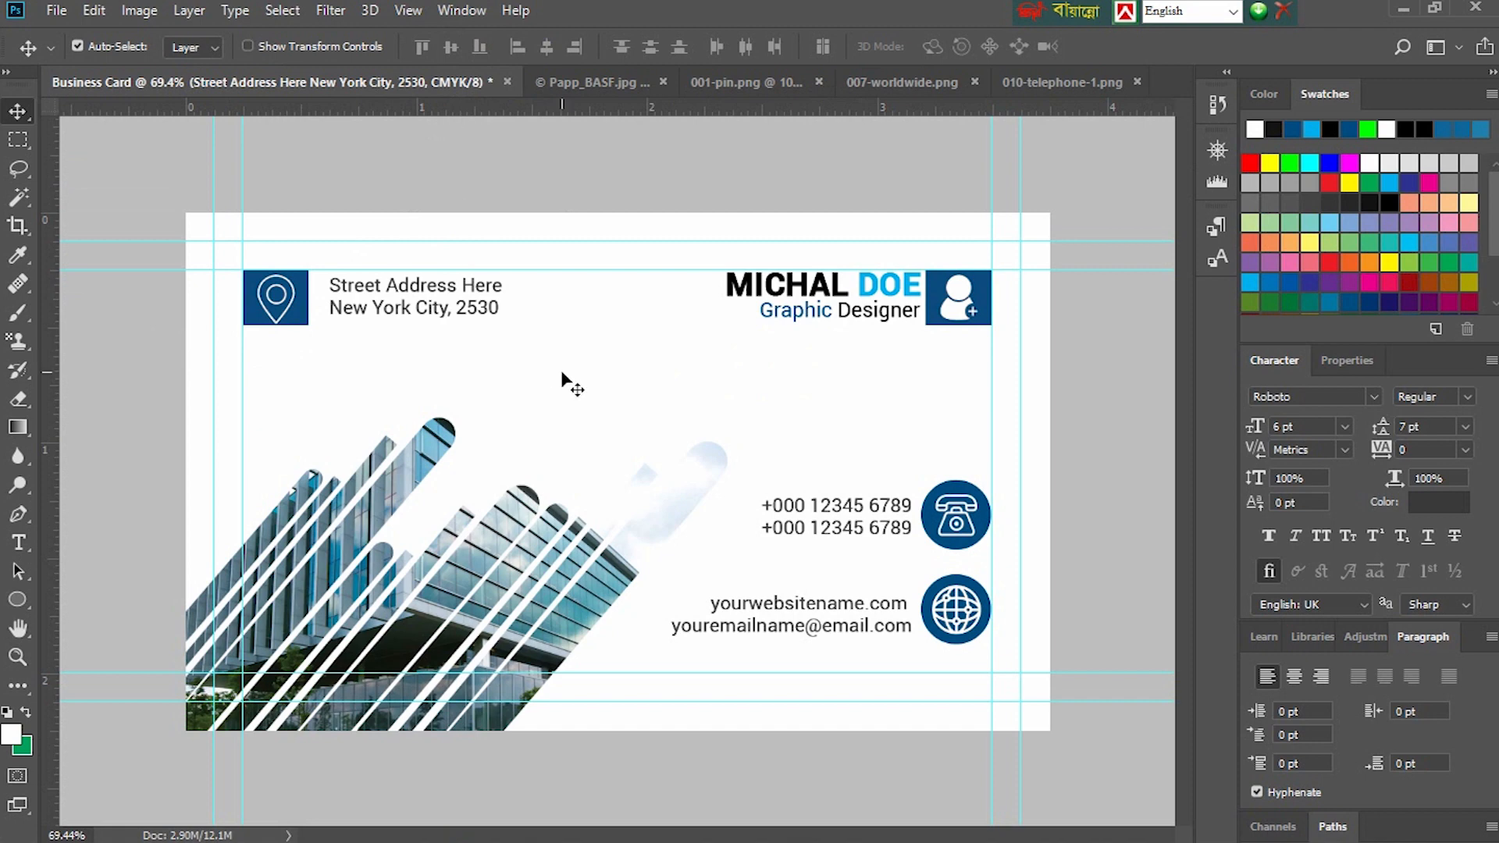
pyautogui.click(702, 385)
pyautogui.click(1086, 396)
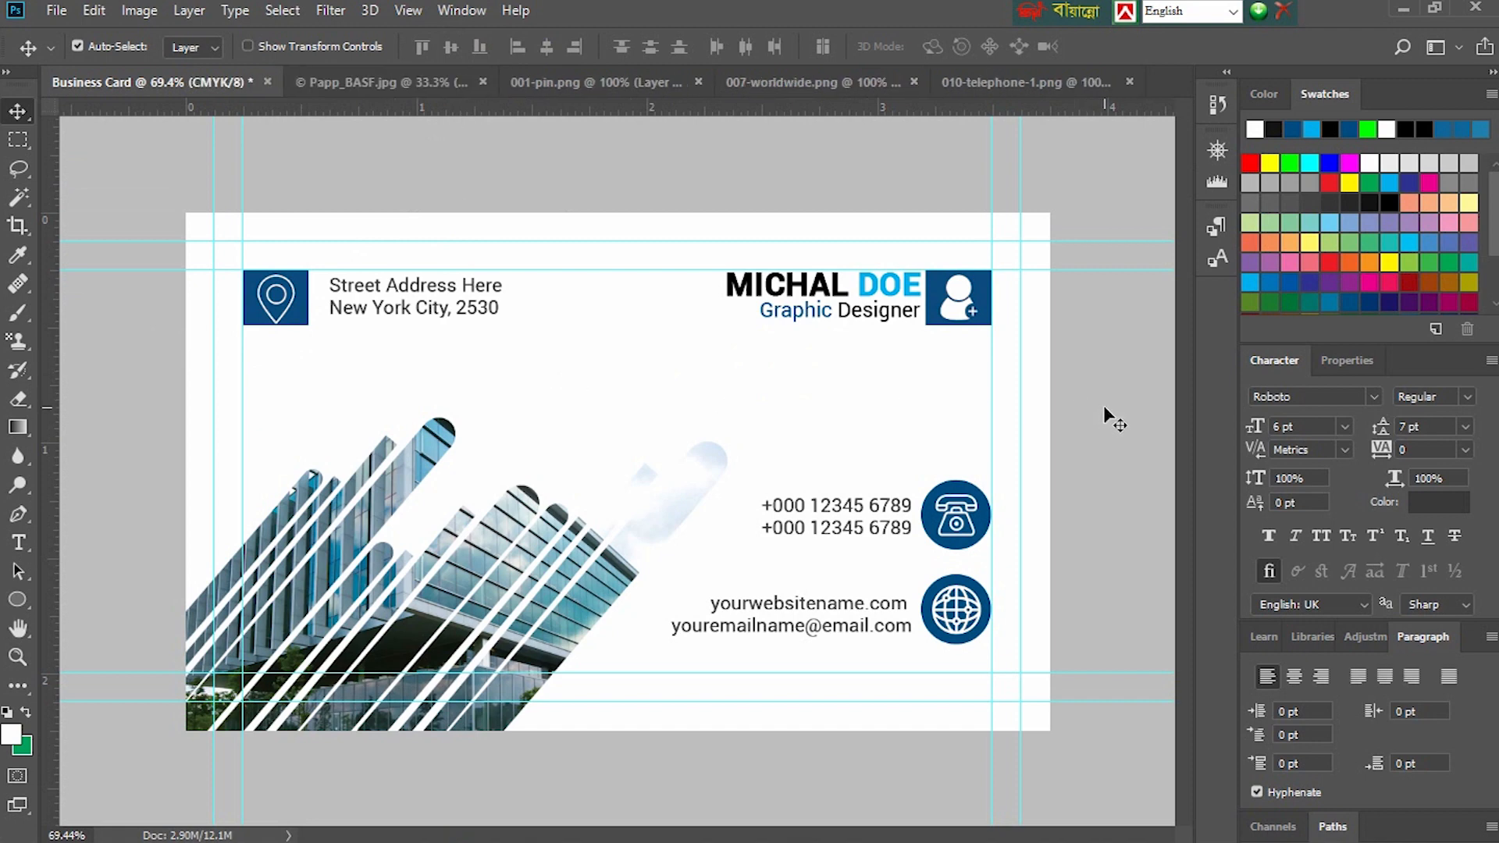
pyautogui.scroll(-3, 1102, 421)
pyautogui.scroll(3, 1101, 426)
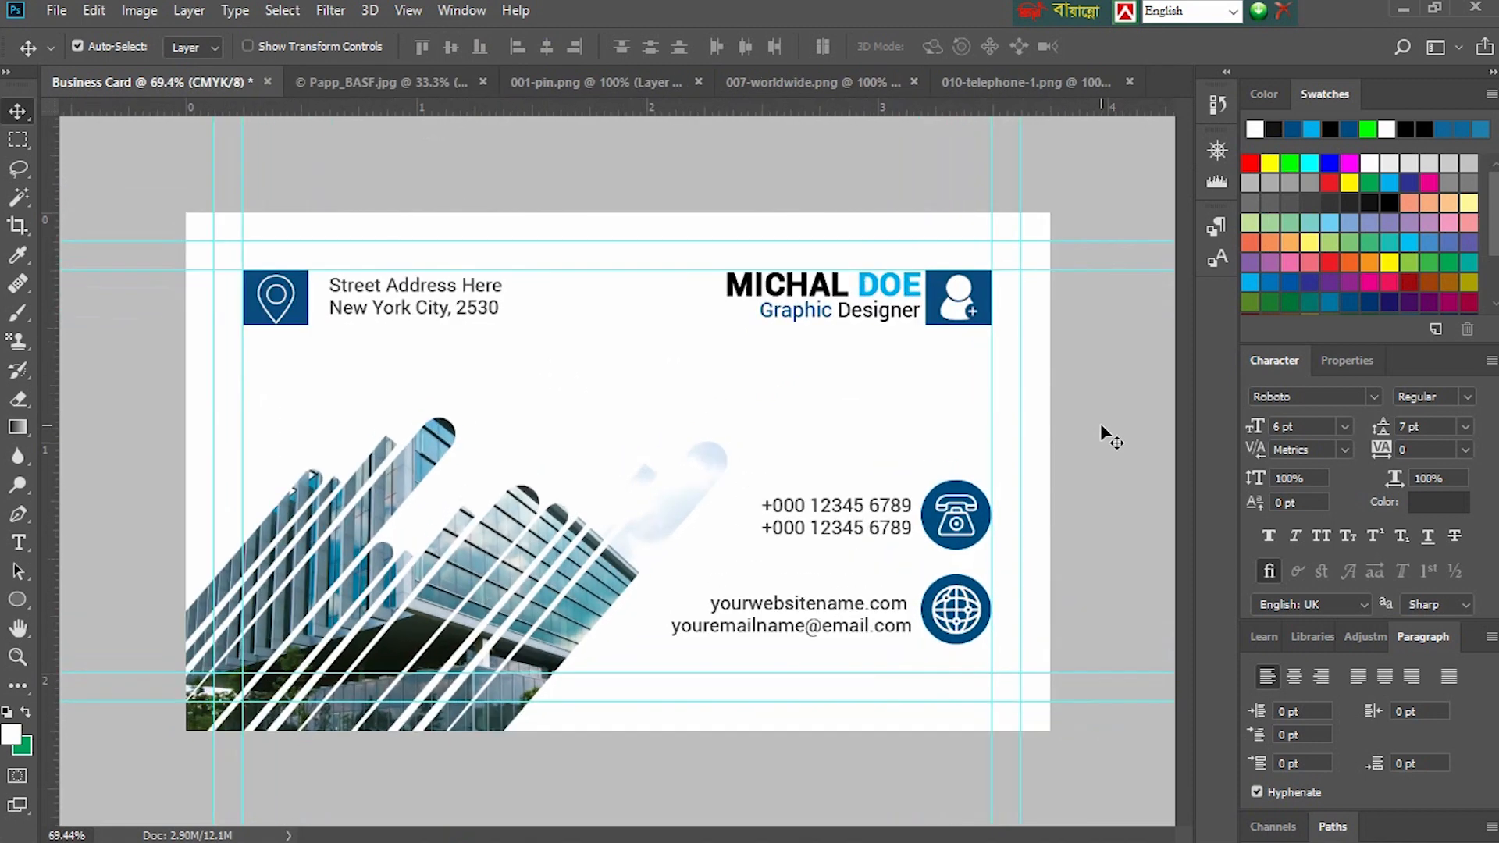